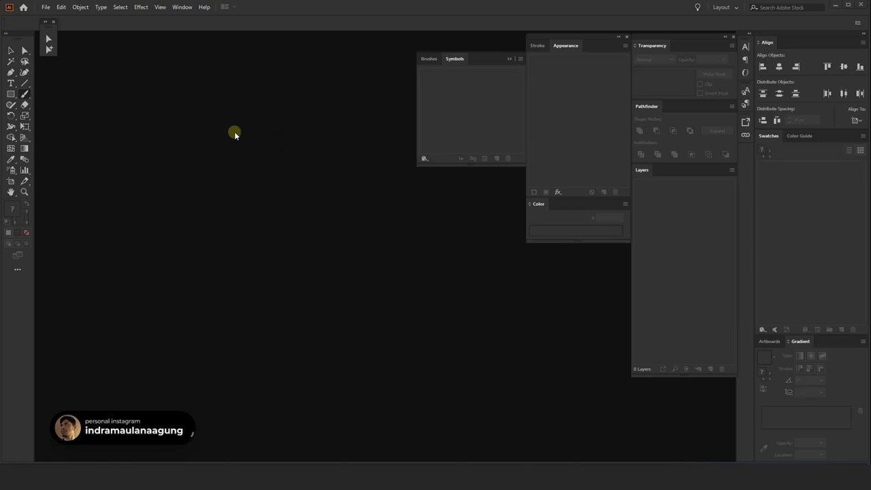
Step: Create a new Web-preset portrait document 595.276 px wide and 841.89 px tall
{"action": "left_click", "coordinate": [45, 8]}
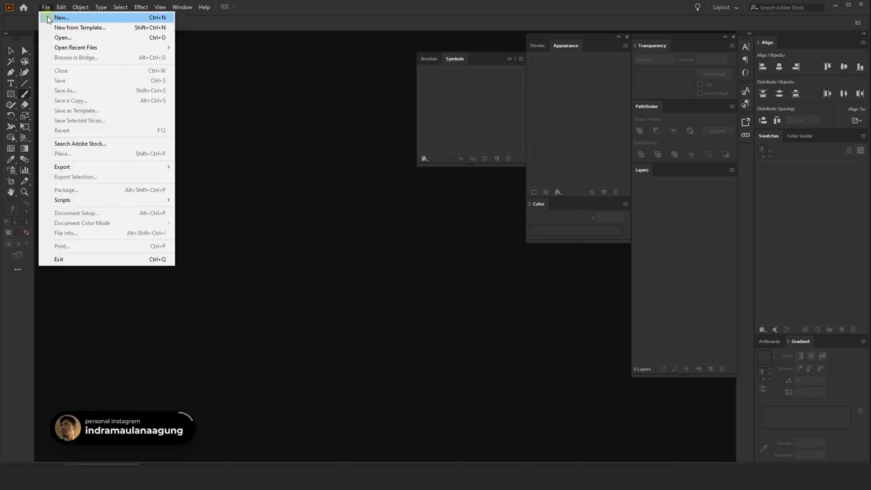
{"action": "left_click", "coordinate": [54, 17]}
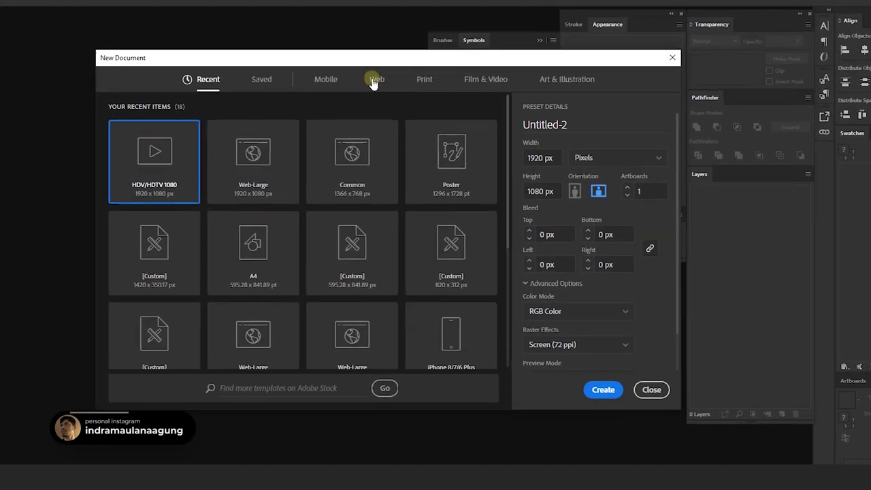
{"action": "left_click", "coordinate": [375, 90]}
{"action": "left_click", "coordinate": [557, 158]}
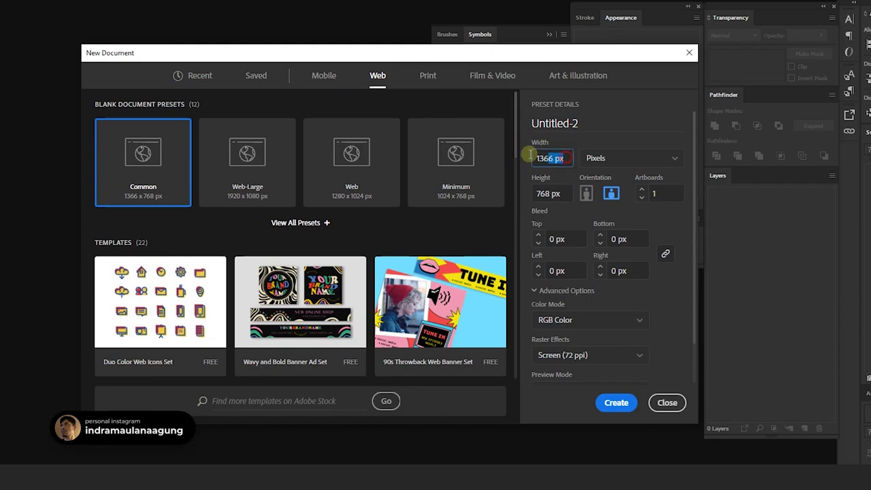
{"action": "type", "text": "595.276"}
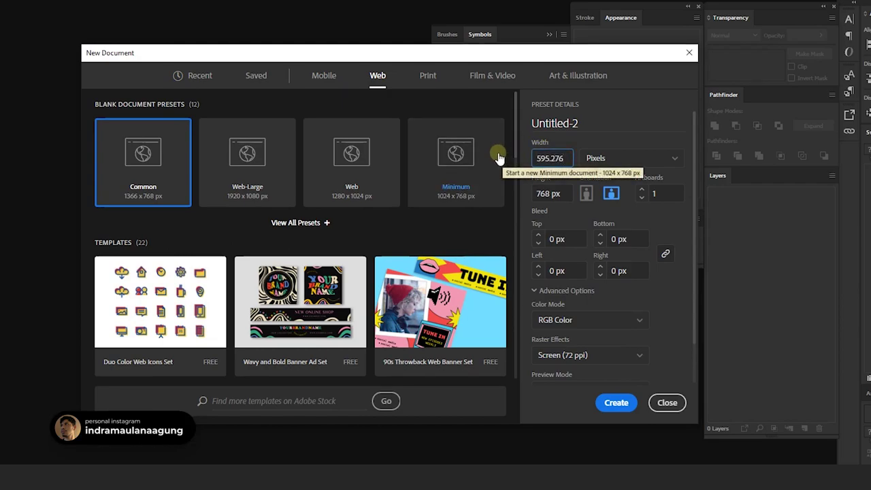
{"action": "left_click", "coordinate": [566, 160]}
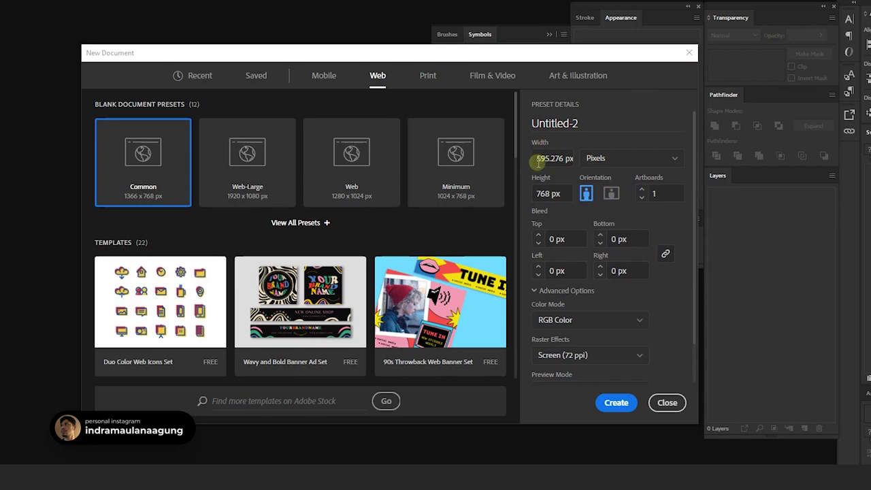
{"action": "left_click", "coordinate": [549, 194]}
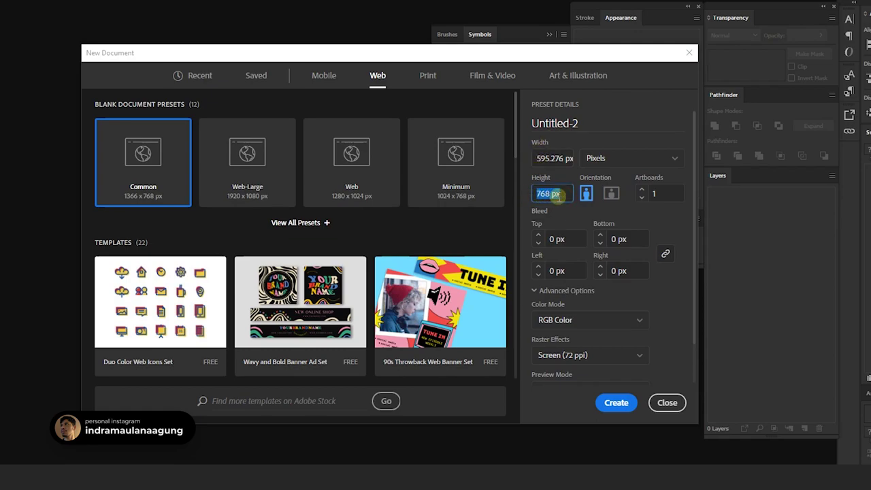
{"action": "type", "text": "8"}
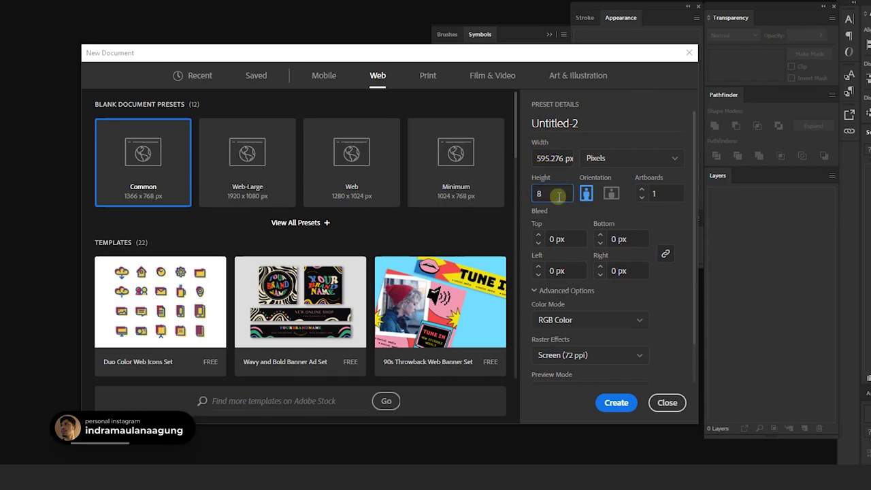
{"action": "type", "text": "41.89"}
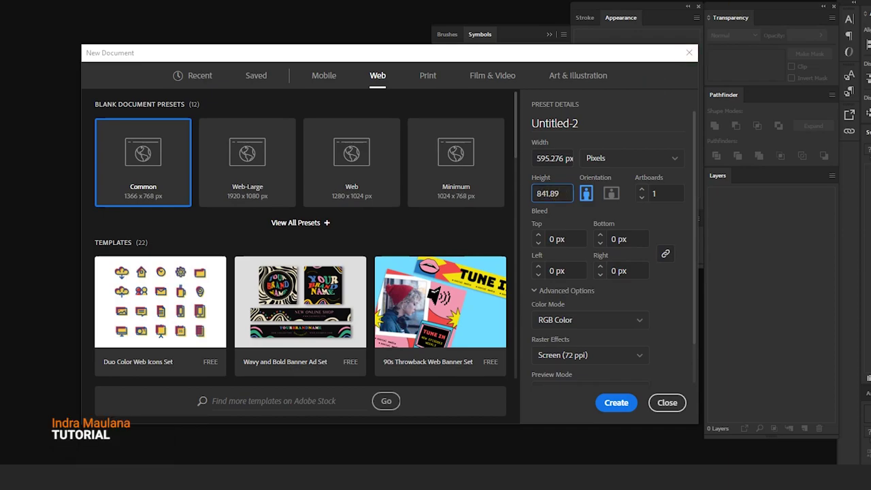
{"action": "left_click", "coordinate": [614, 402]}
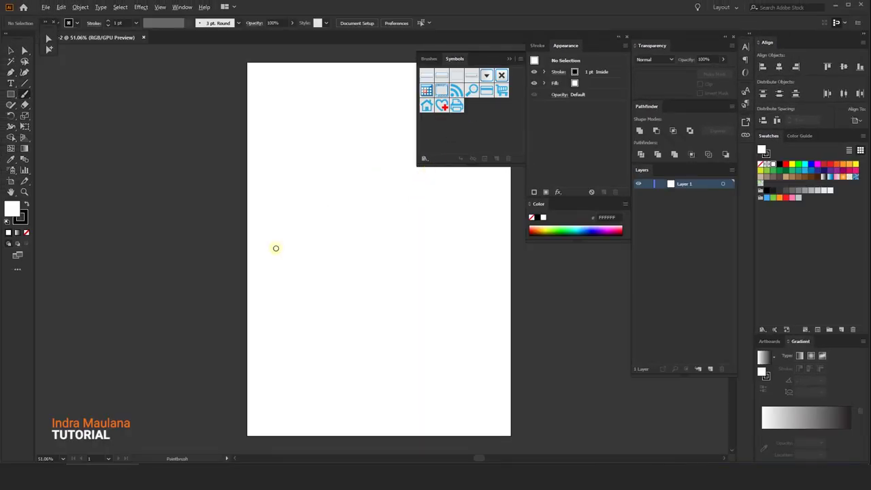
Step: Close the symbols library and draw a rectangle covering the whole artboard
{"action": "left_click_drag", "start_coordinate": [351, 261], "coordinate": [280, 259]}
{"action": "scroll", "coordinate": [293, 258], "scroll_direction": "down", "scroll_amount": 3}
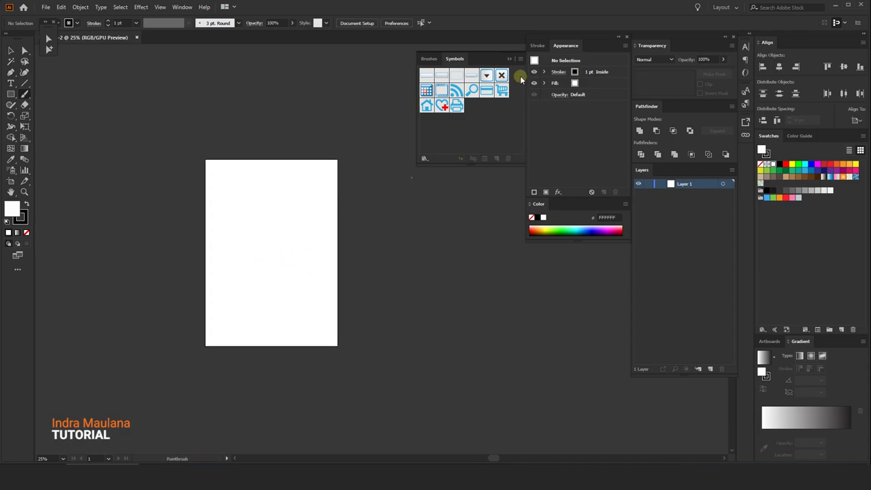
{"action": "left_click", "coordinate": [520, 54]}
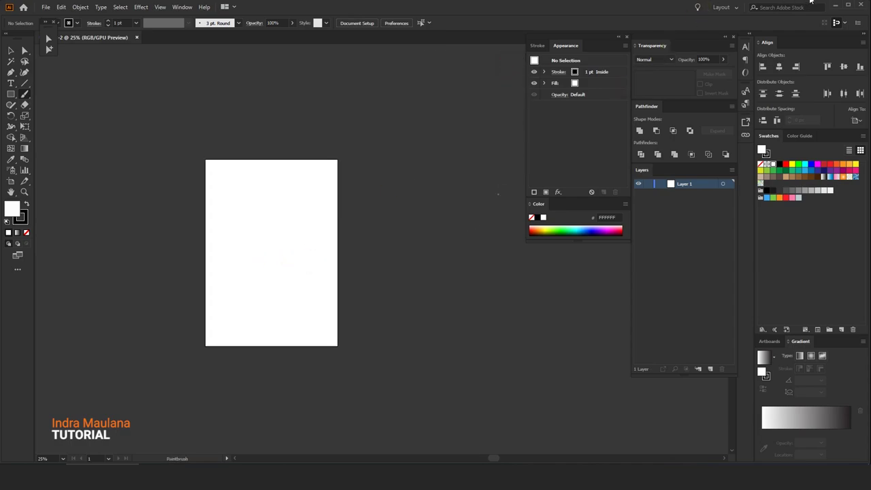
{"action": "scroll", "coordinate": [375, 181], "scroll_direction": "up", "scroll_amount": 1}
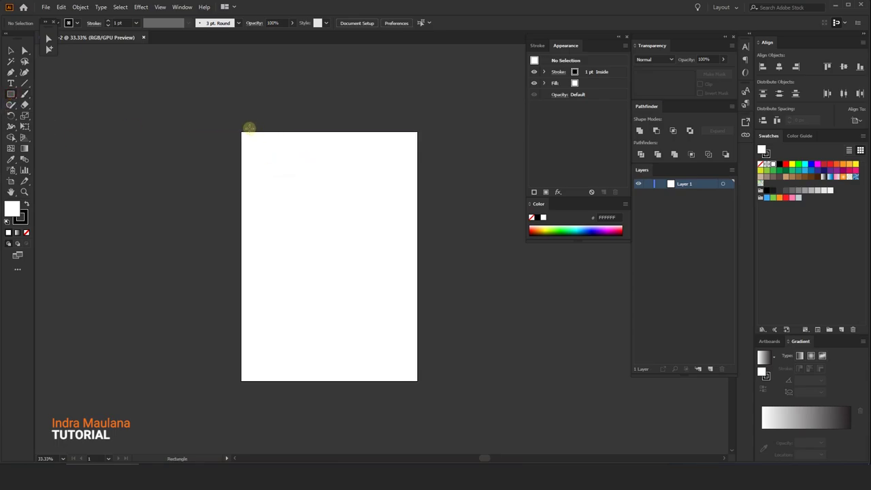
{"action": "left_click_drag", "start_coordinate": [242, 131], "coordinate": [415, 381]}
{"action": "left_click", "coordinate": [10, 51]}
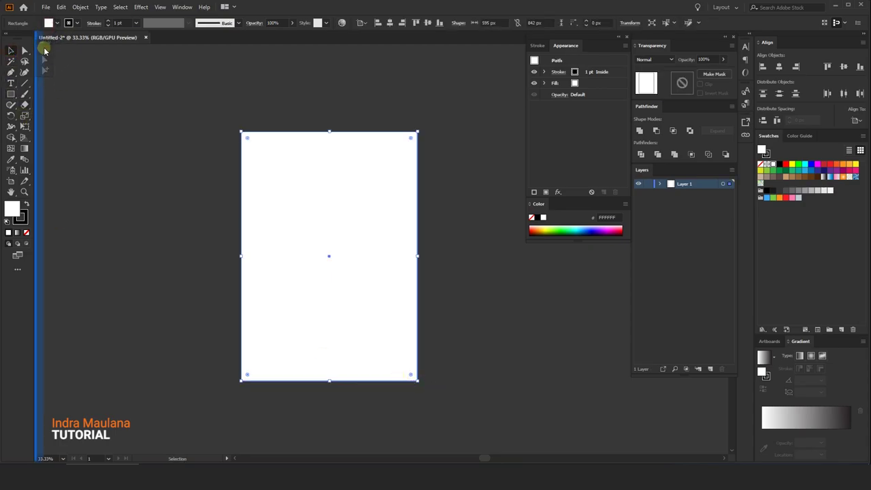
Step: Remove the rectangle's outline and give it a dark red fill
{"action": "left_click", "coordinate": [76, 23]}
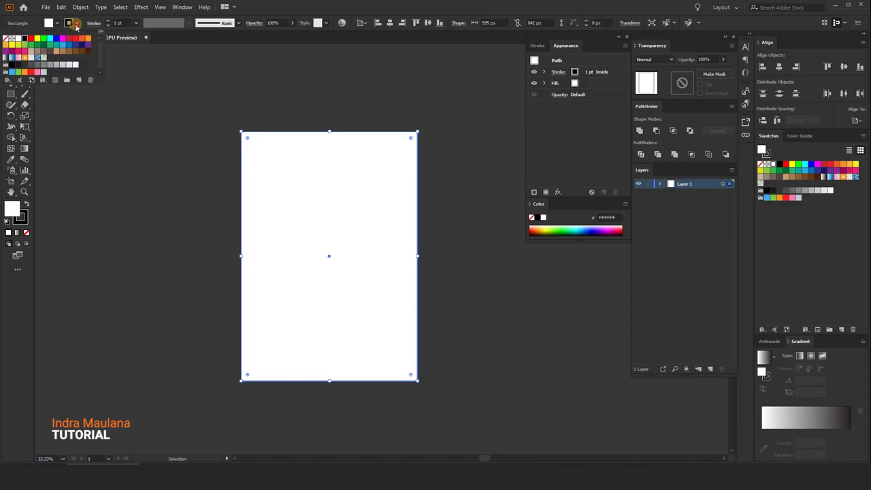
{"action": "left_click", "coordinate": [8, 43]}
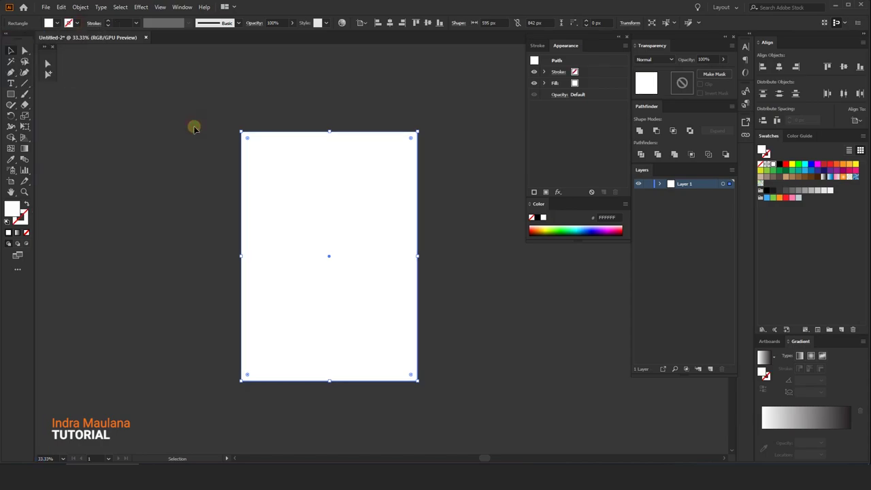
{"action": "double_click", "coordinate": [12, 210]}
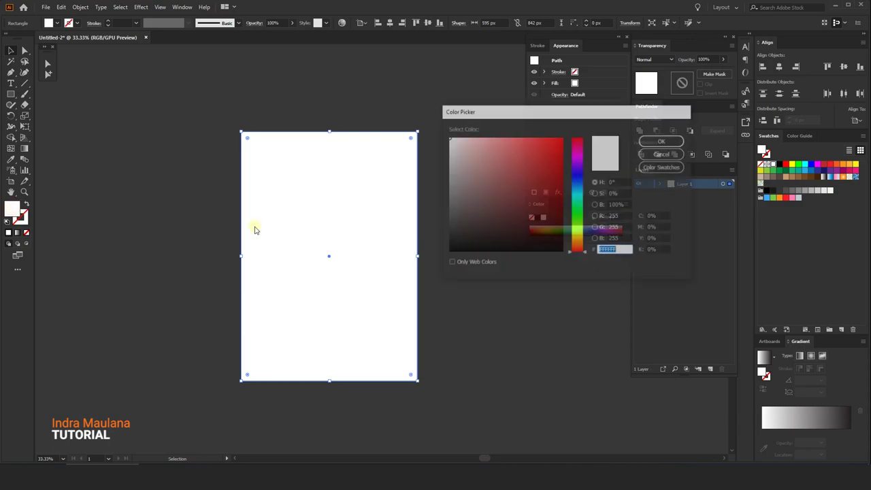
{"action": "left_click", "coordinate": [561, 229]}
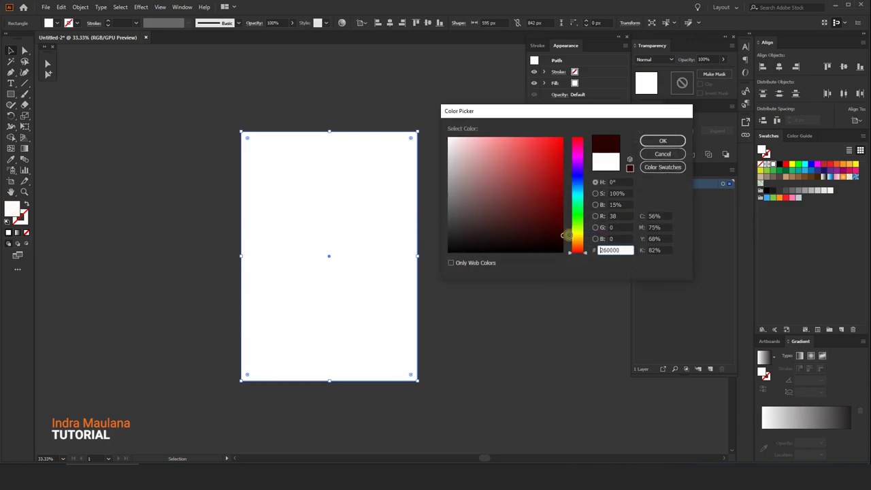
{"action": "left_click_drag", "start_coordinate": [568, 235], "coordinate": [548, 238]}
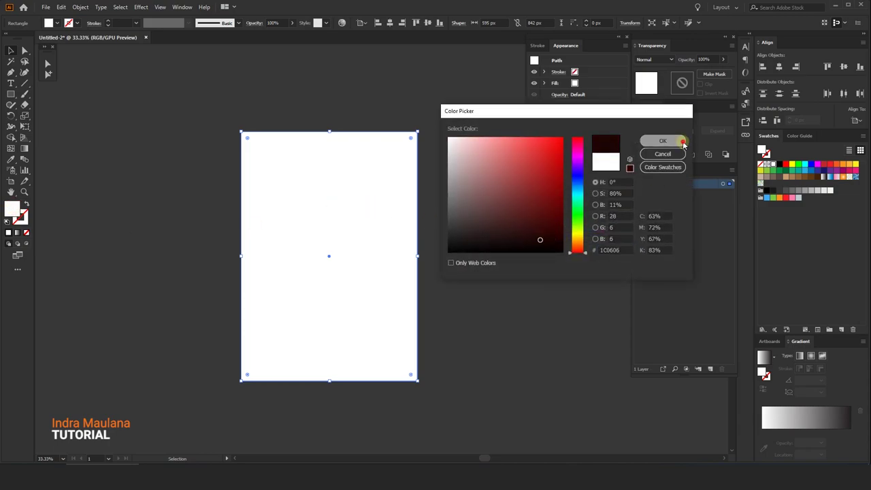
{"action": "left_click", "coordinate": [662, 140]}
Step: Darken the background rectangle's fill slightly to #110505
{"action": "scroll", "coordinate": [340, 250], "scroll_direction": "up", "scroll_amount": 1}
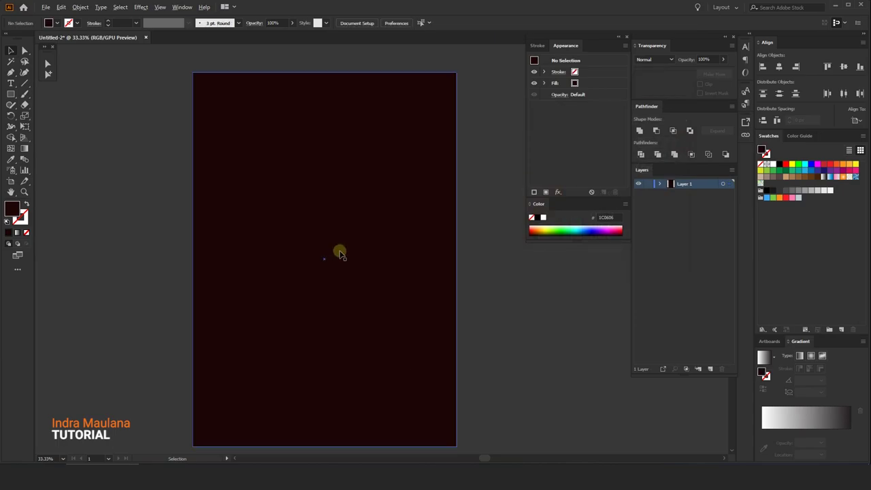
{"action": "left_click", "coordinate": [338, 243]}
{"action": "double_click", "coordinate": [12, 212]}
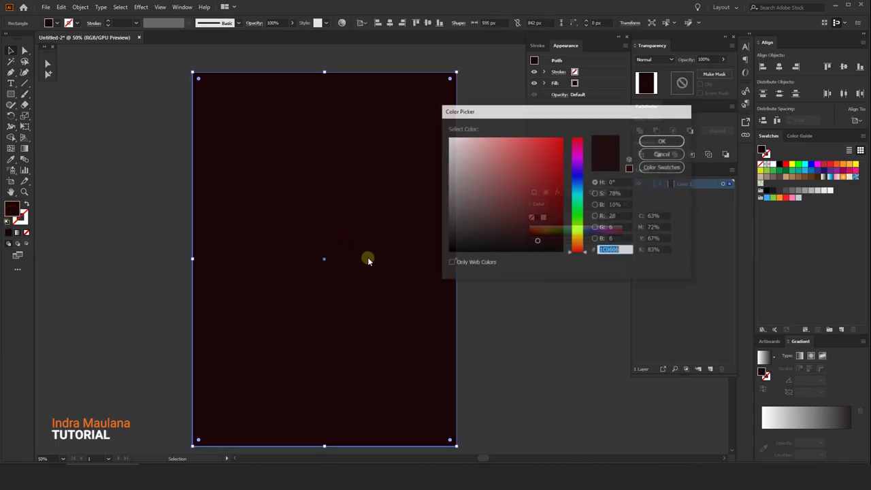
{"action": "left_click_drag", "start_coordinate": [535, 242], "coordinate": [536, 242]}
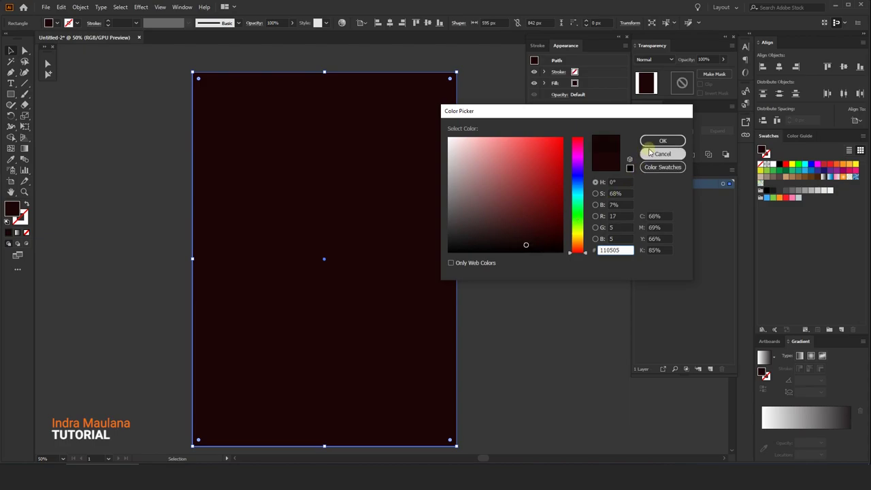
{"action": "left_click", "coordinate": [663, 141]}
{"action": "left_click", "coordinate": [423, 60]}
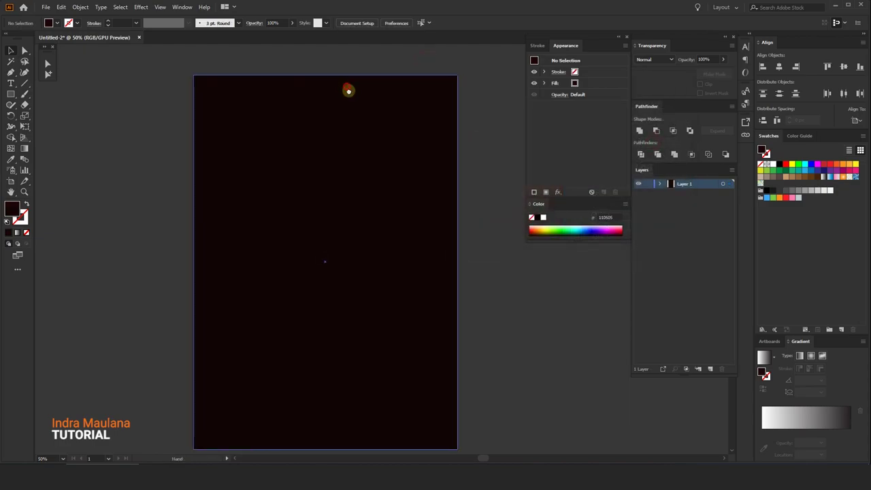
{"action": "scroll", "coordinate": [350, 91], "scroll_direction": "down", "scroll_amount": 1}
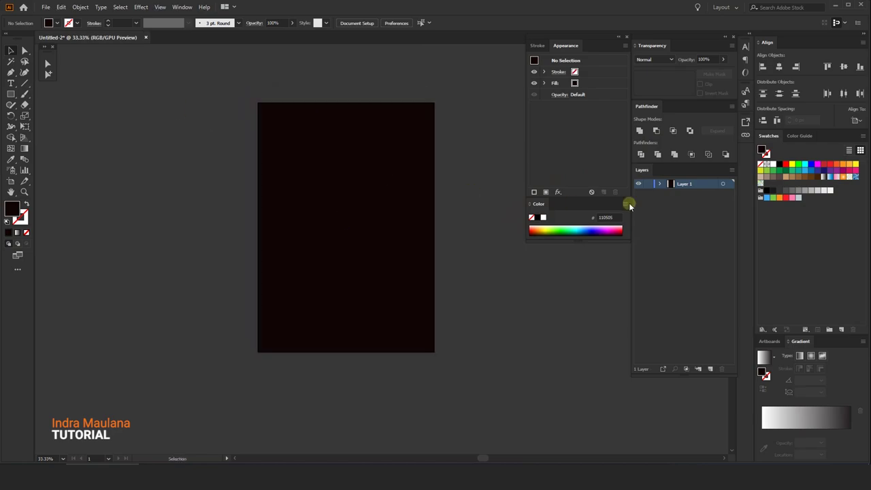
Step: Rename Layer 1 to BG and add a new layer above it
{"action": "double_click", "coordinate": [686, 189]}
{"action": "type", "text": "BG"}
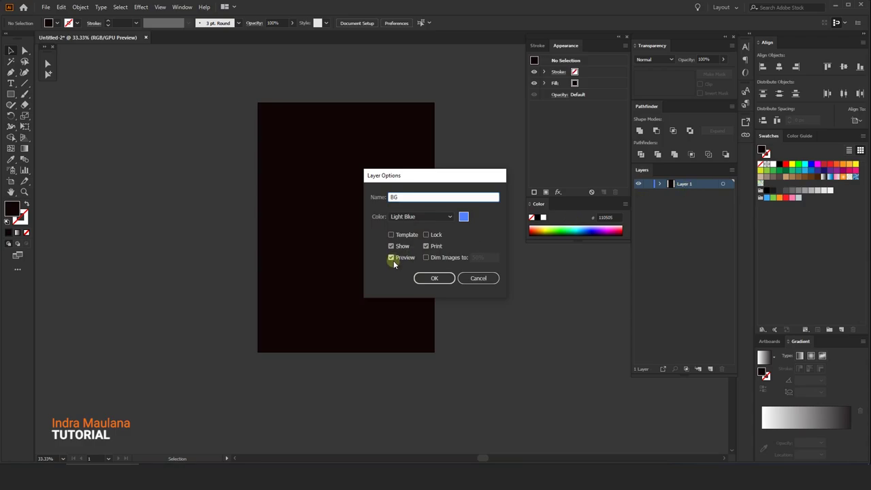
{"action": "left_click", "coordinate": [434, 278]}
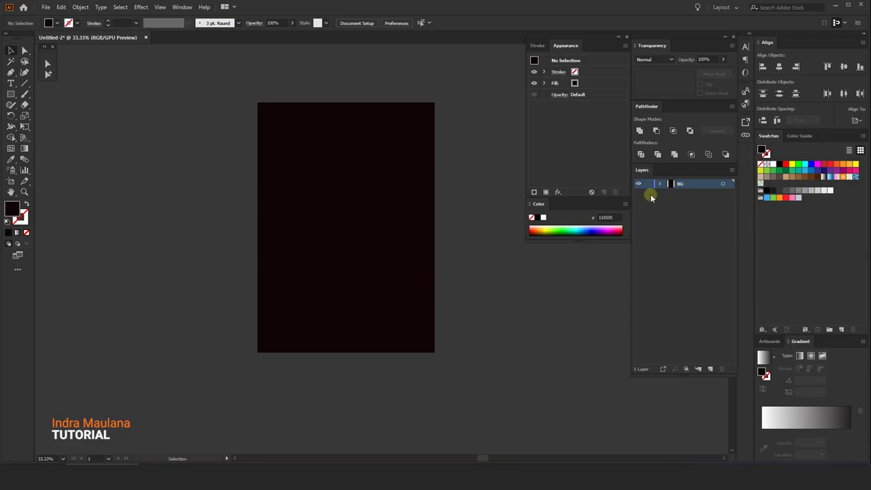
{"action": "left_click", "coordinate": [711, 370]}
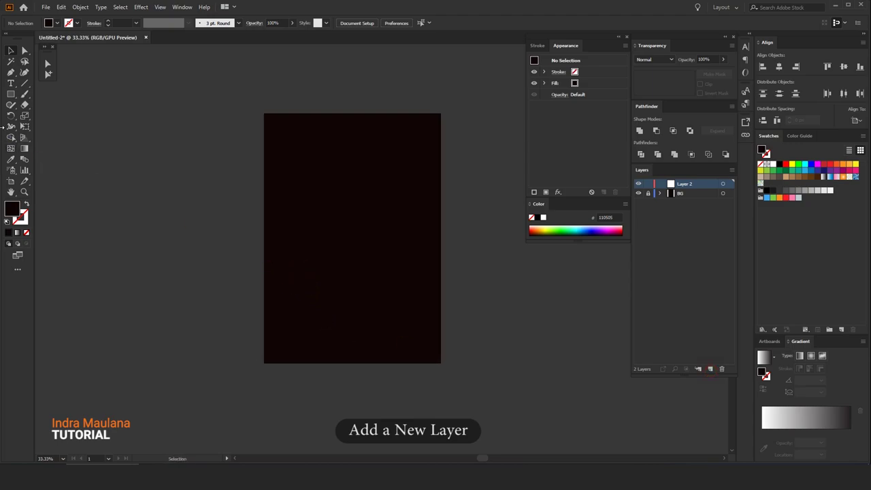
Step: Draw a wide bar across the upper artboard, tilt it about 21.63° and narrow it
{"action": "left_click", "coordinate": [10, 94]}
{"action": "left_click_drag", "start_coordinate": [166, 166], "coordinate": [417, 204]}
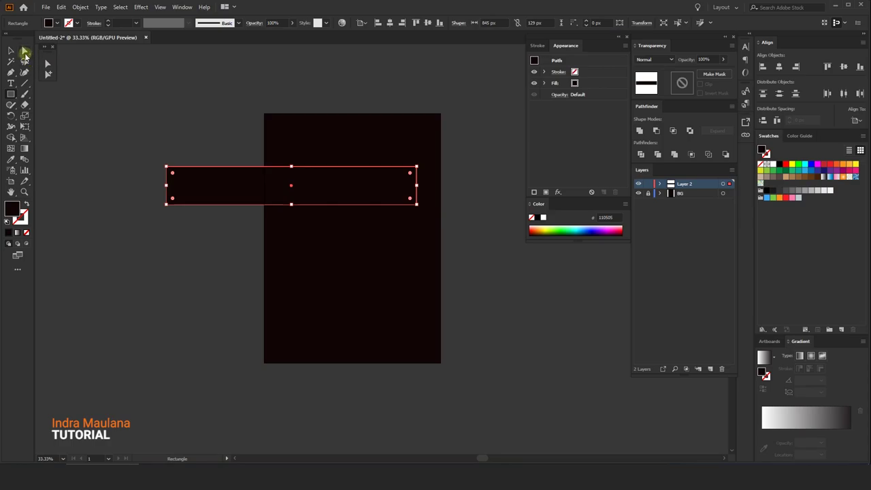
{"action": "left_click", "coordinate": [14, 51]}
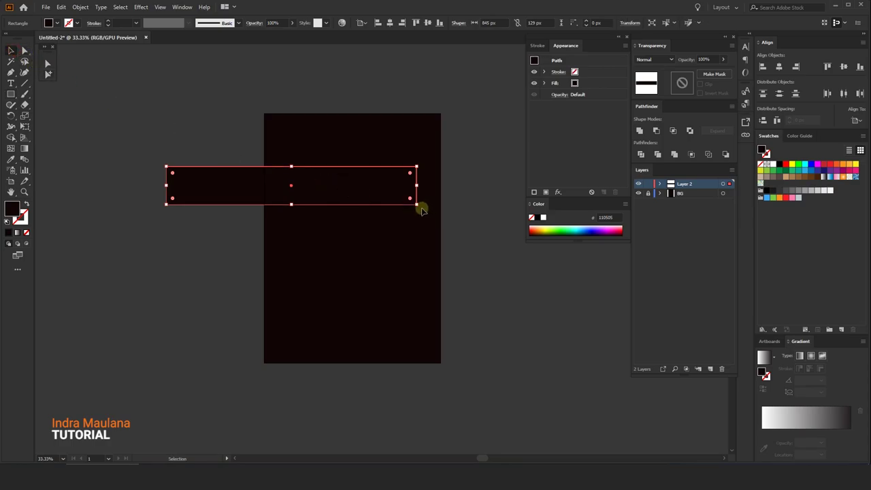
{"action": "left_click_drag", "start_coordinate": [420, 208], "coordinate": [431, 143]}
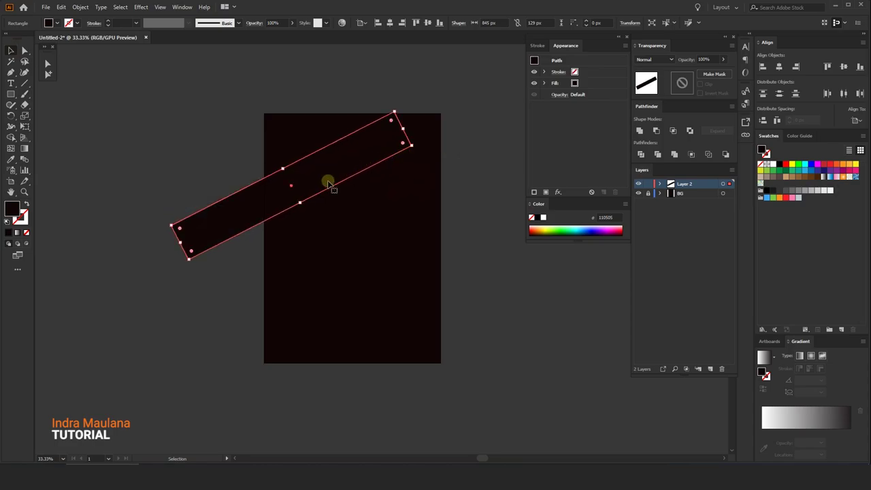
{"action": "left_click_drag", "start_coordinate": [300, 203], "coordinate": [296, 197]}
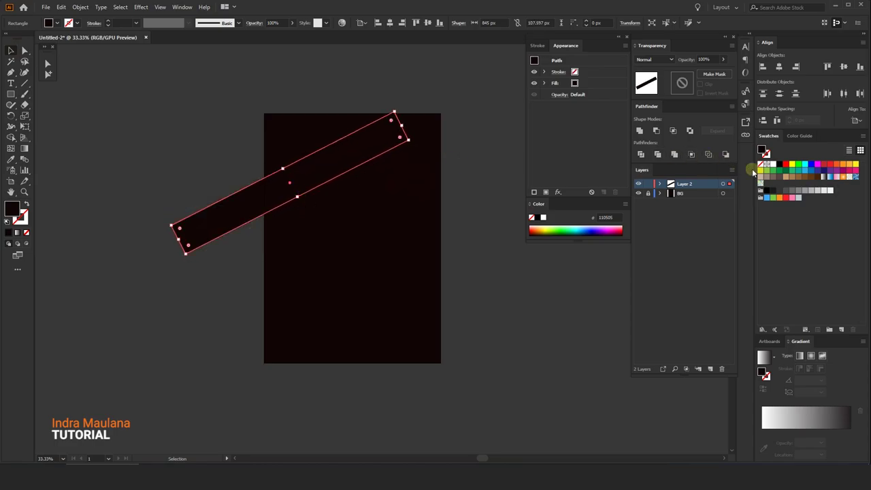
Step: Fill the bar dark grey #1A1A1A and move it up and to the right
{"action": "left_click", "coordinate": [773, 192]}
{"action": "left_click", "coordinate": [379, 210]}
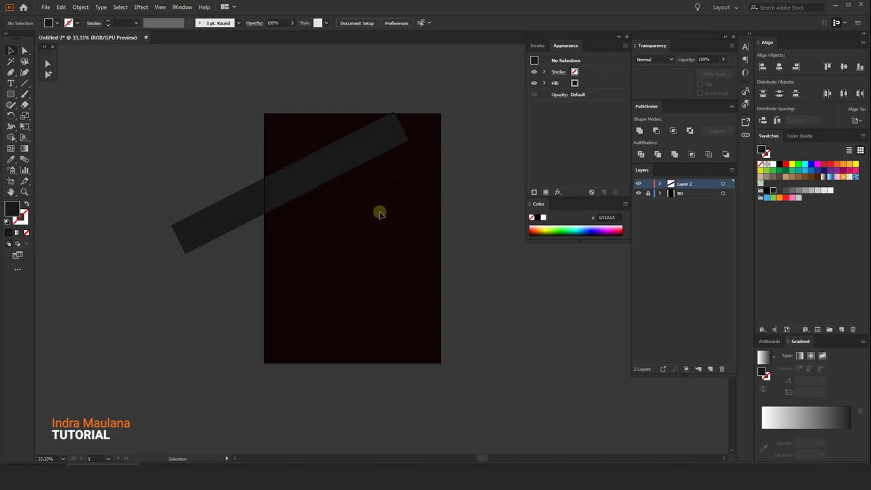
{"action": "left_click_drag", "start_coordinate": [379, 211], "coordinate": [364, 205]}
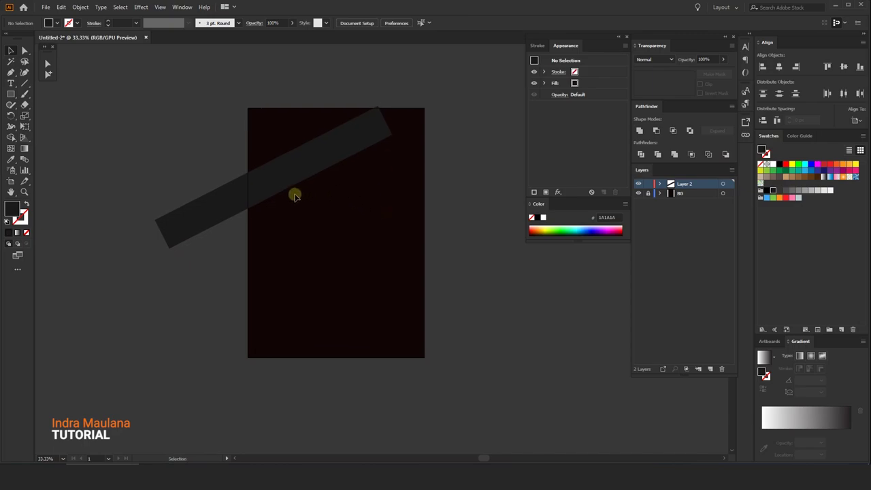
{"action": "left_click_drag", "start_coordinate": [284, 175], "coordinate": [347, 157]}
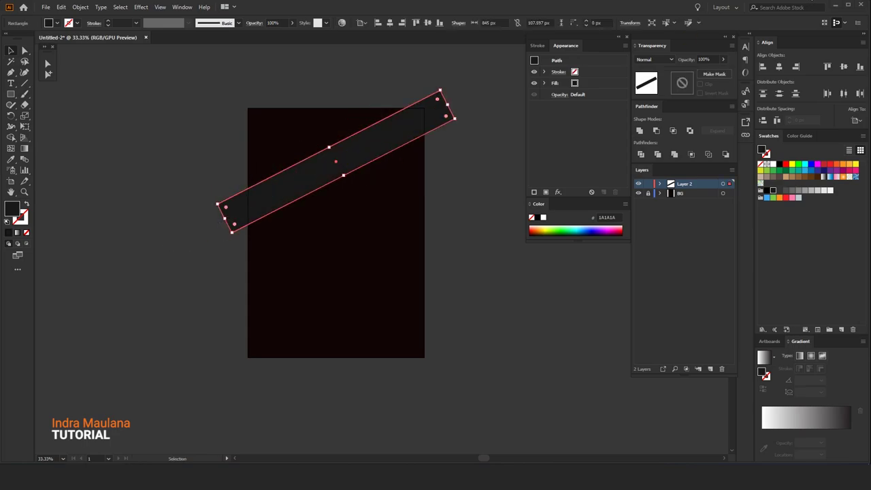
Step: Unlock BG and change the background fill to the deeper red #280808
{"action": "left_click", "coordinate": [648, 193]}
{"action": "left_click", "coordinate": [364, 259]}
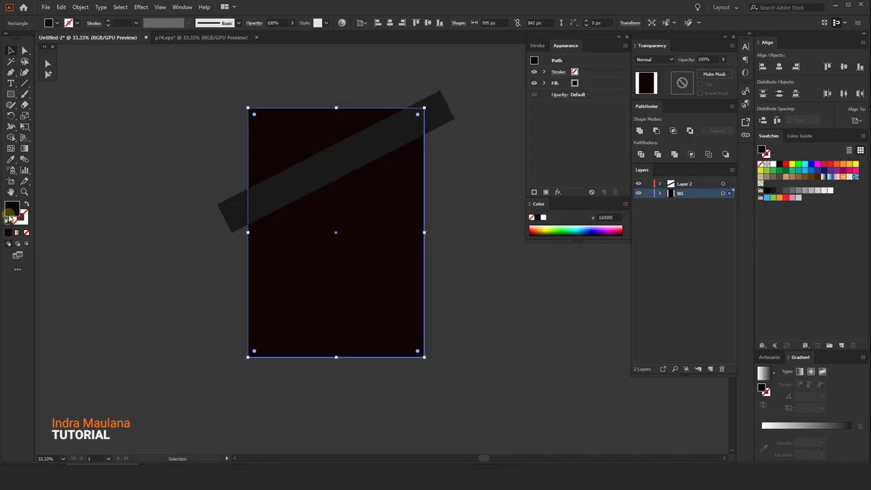
{"action": "double_click", "coordinate": [10, 210]}
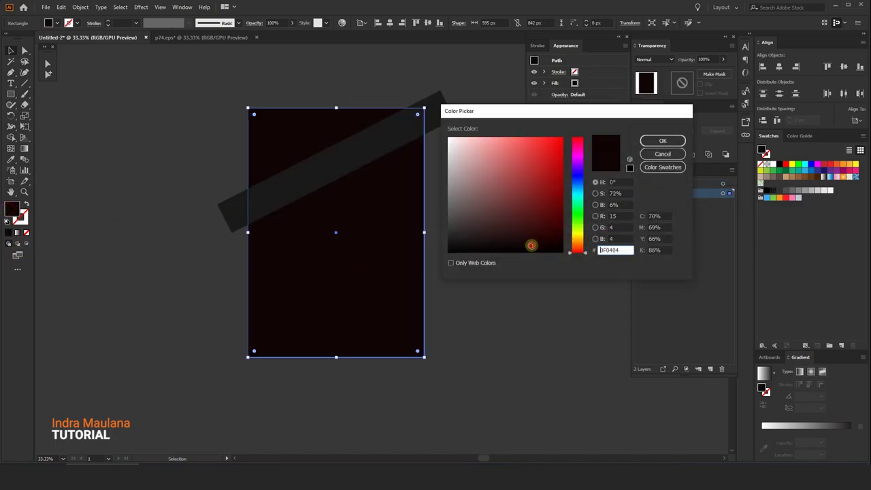
{"action": "left_click_drag", "start_coordinate": [531, 245], "coordinate": [538, 238]}
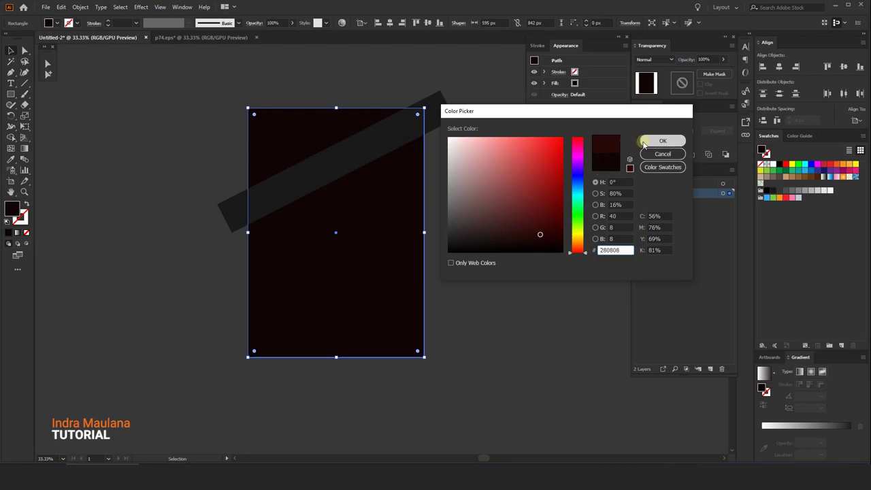
{"action": "left_click", "coordinate": [662, 140]}
{"action": "left_click", "coordinate": [305, 90]}
{"action": "scroll", "coordinate": [305, 89], "scroll_direction": "up", "scroll_amount": 1, "text": "alt"}
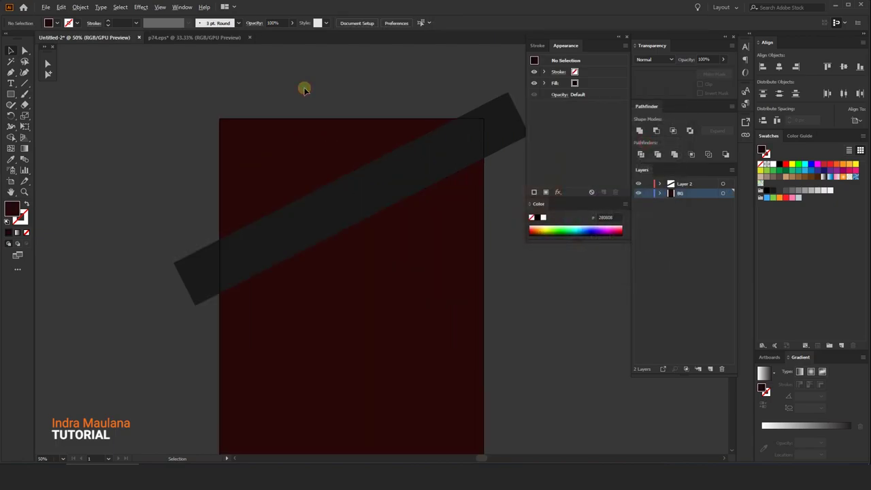
Step: Relock BG and thicken the diagonal bar on Layer 2 to 130.926 px
{"action": "left_click", "coordinate": [647, 194]}
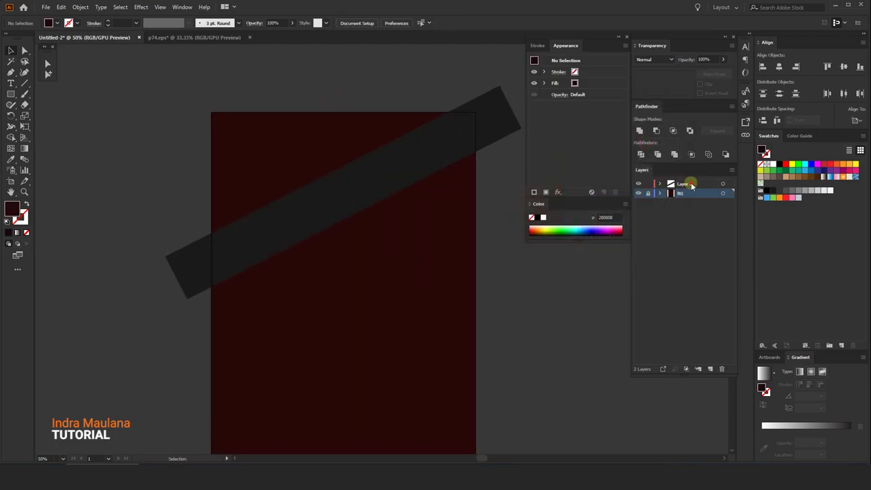
{"action": "left_click", "coordinate": [684, 184]}
{"action": "left_click", "coordinate": [389, 171]}
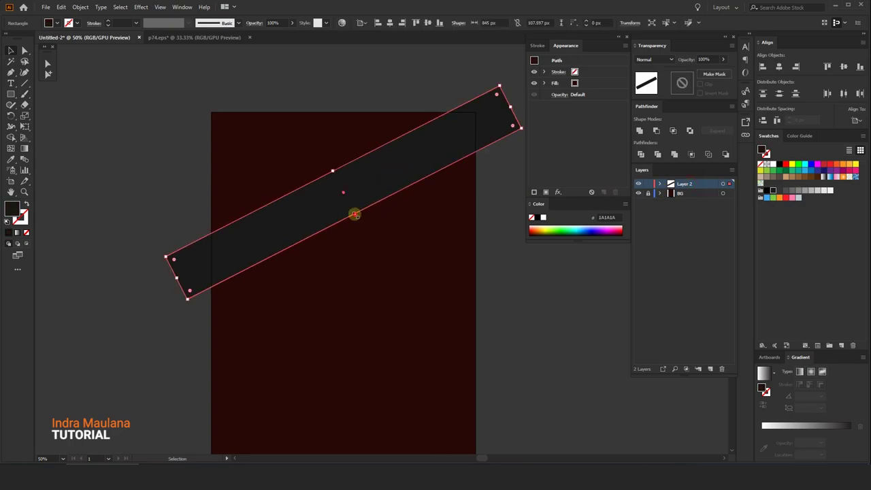
{"action": "left_click_drag", "start_coordinate": [355, 214], "coordinate": [358, 223]}
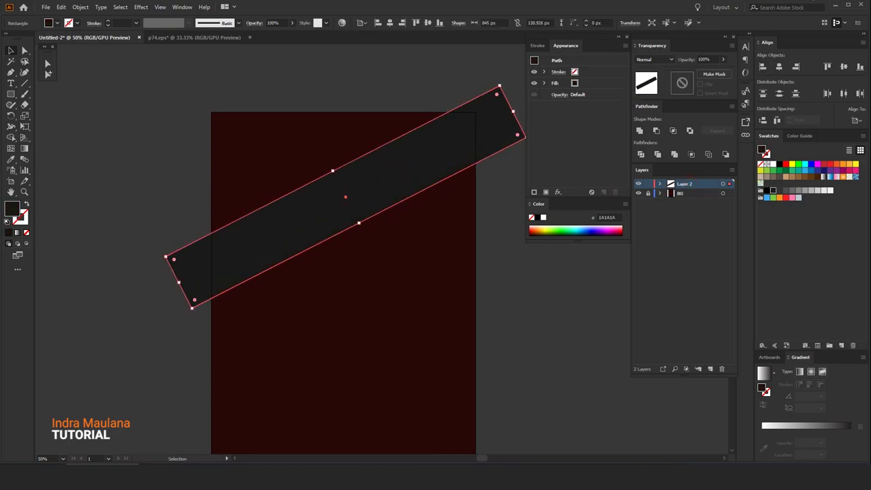
{"action": "scroll", "coordinate": [394, 86], "scroll_direction": "down", "scroll_amount": 1}
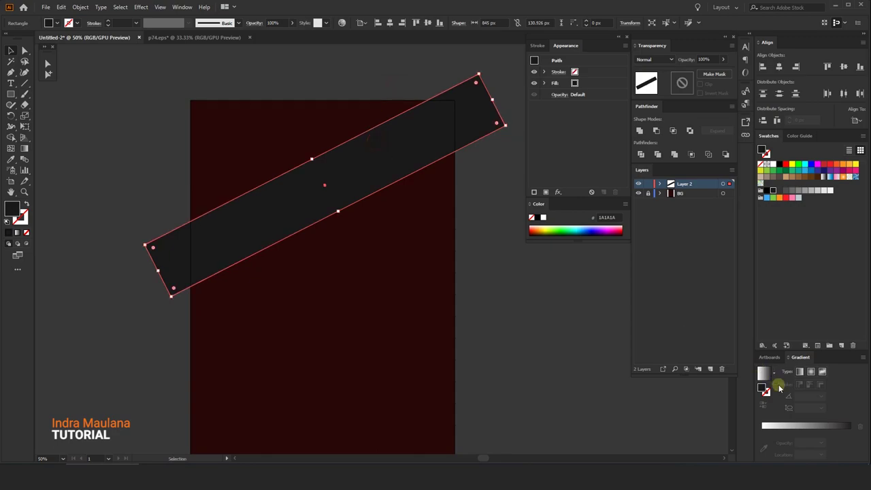
Step: Fill the bar with a near-black gradient, adding a stop at 65.56%, and nudge it lower
{"action": "left_click", "coordinate": [801, 427]}
{"action": "double_click", "coordinate": [850, 431]}
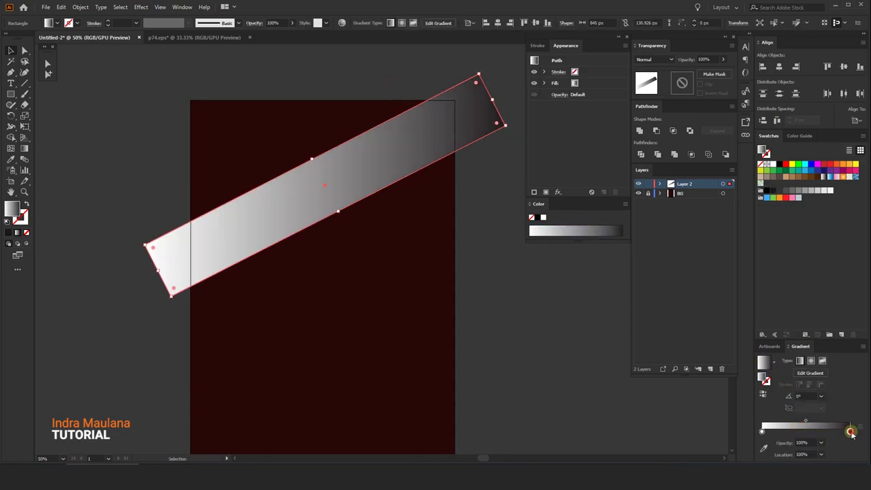
{"action": "left_click", "coordinate": [851, 325]}
{"action": "left_click", "coordinate": [830, 335]}
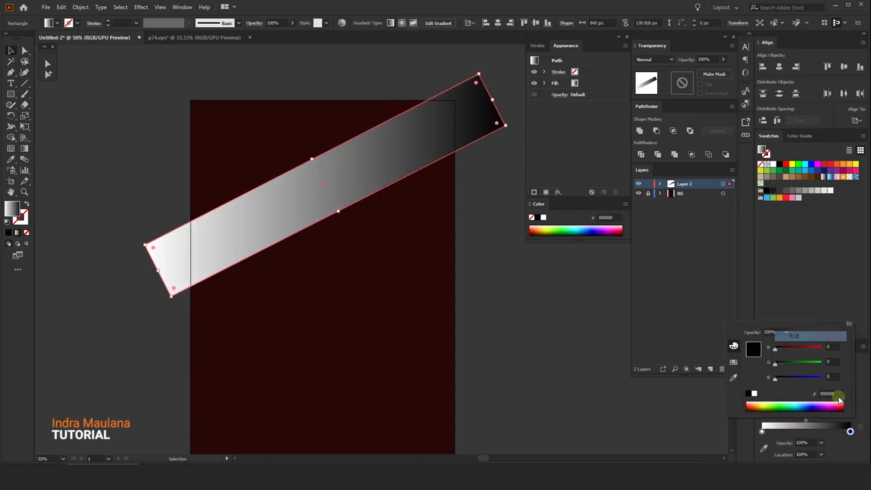
{"action": "left_click", "coordinate": [841, 432]}
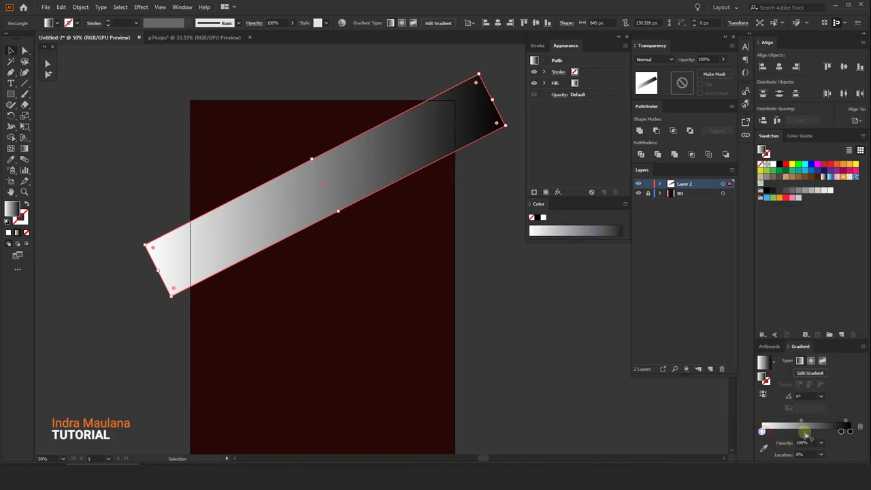
{"action": "left_click_drag", "start_coordinate": [841, 432], "coordinate": [603, 430]}
{"action": "left_click_drag", "start_coordinate": [363, 252], "coordinate": [362, 278]}
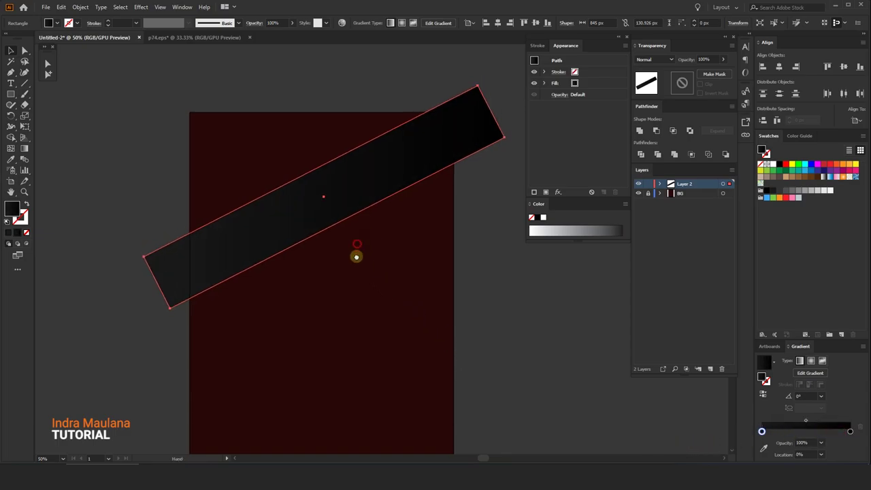
Step: Run the bar's gradient lengthwise at 24° and set its end stop to RGB black #000000
{"action": "left_click", "coordinate": [22, 148]}
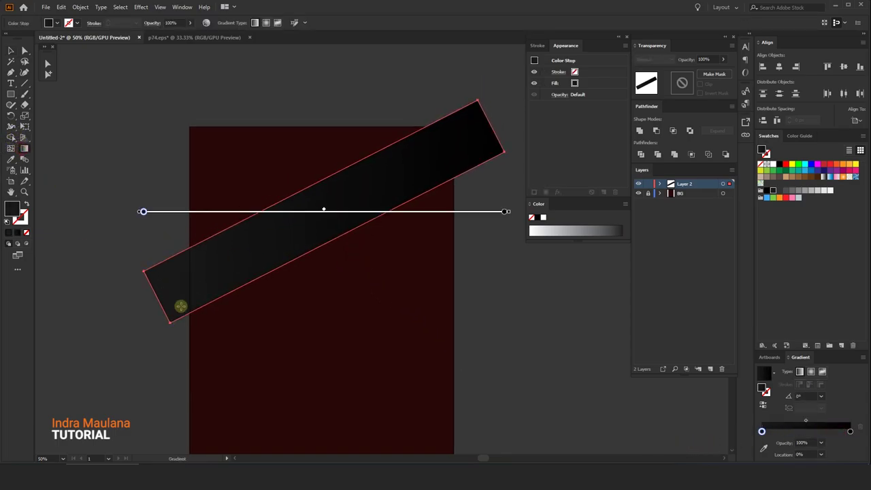
{"action": "left_click_drag", "start_coordinate": [169, 298], "coordinate": [481, 125]}
{"action": "left_click_drag", "start_coordinate": [160, 284], "coordinate": [480, 141]}
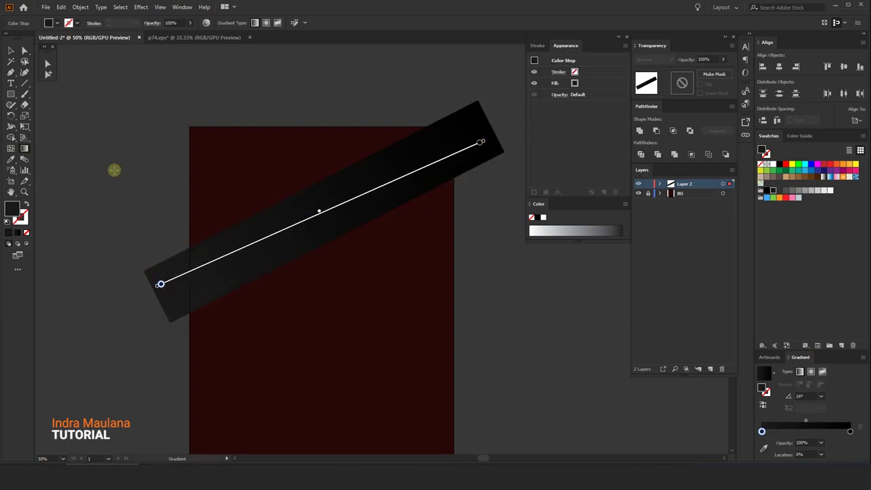
{"action": "double_click", "coordinate": [850, 431]}
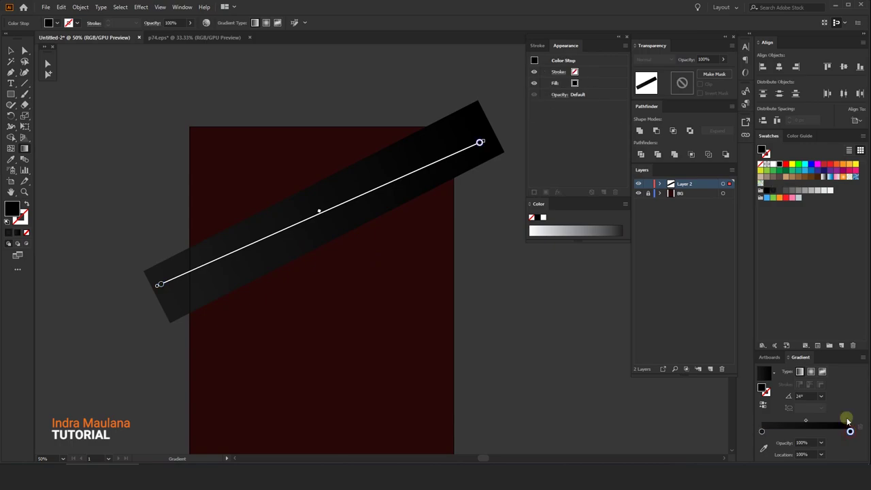
{"action": "left_click_drag", "start_coordinate": [820, 350], "coordinate": [821, 351]}
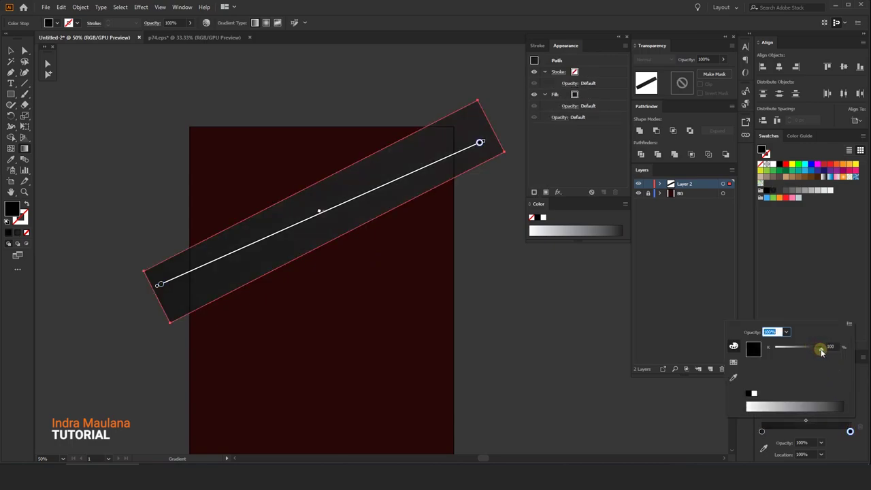
{"action": "left_click", "coordinate": [833, 347]}
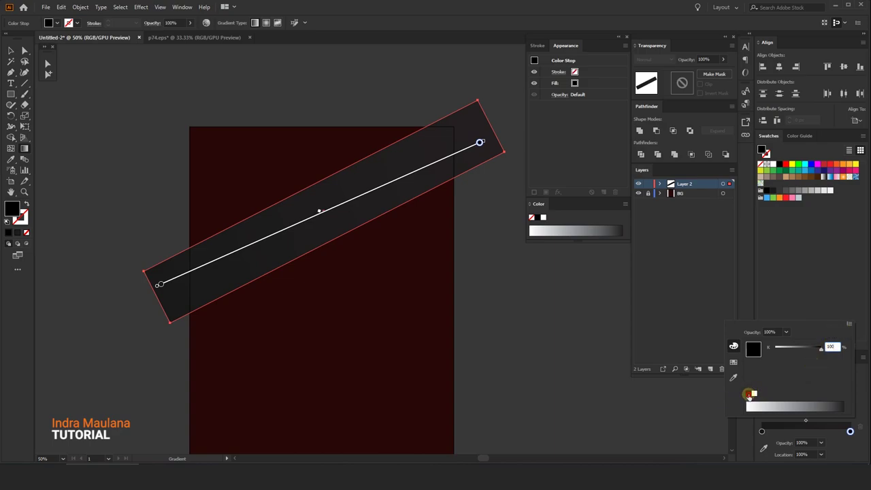
{"action": "left_click", "coordinate": [849, 324]}
{"action": "left_click", "coordinate": [838, 335]}
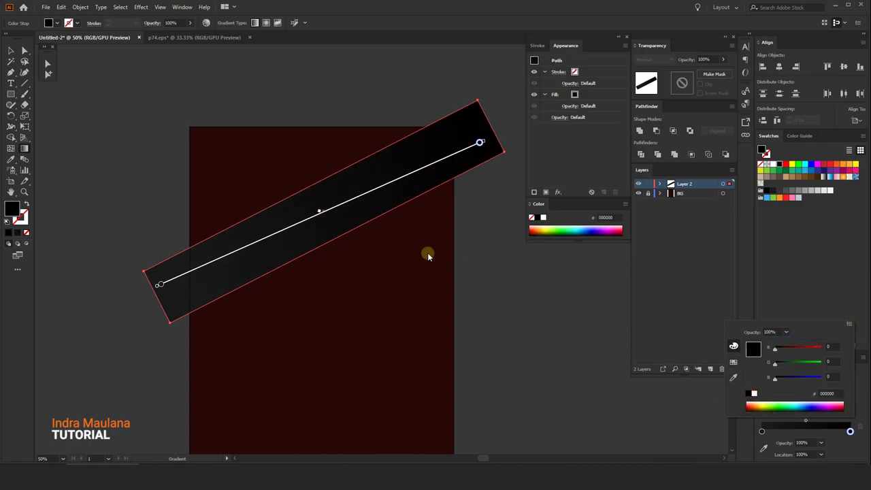
{"action": "left_click", "coordinate": [320, 211]}
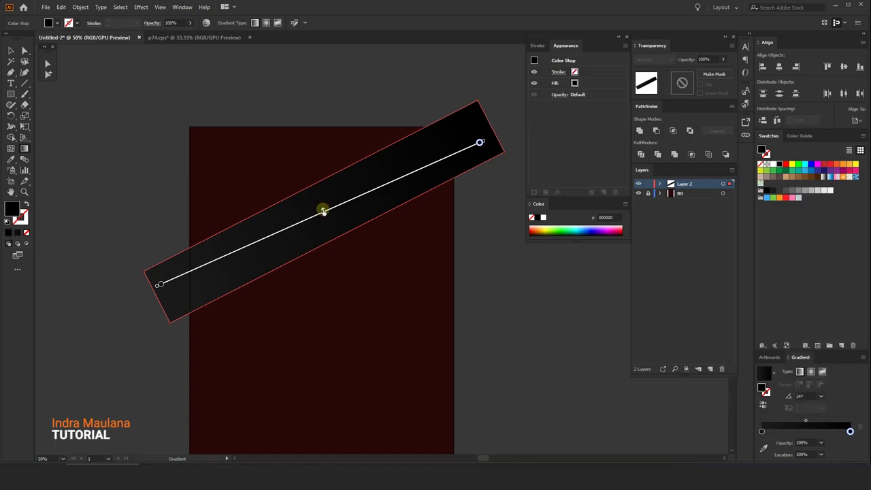
Step: Give the diagonal bar a white 1 pt outline
{"action": "left_click", "coordinate": [10, 50]}
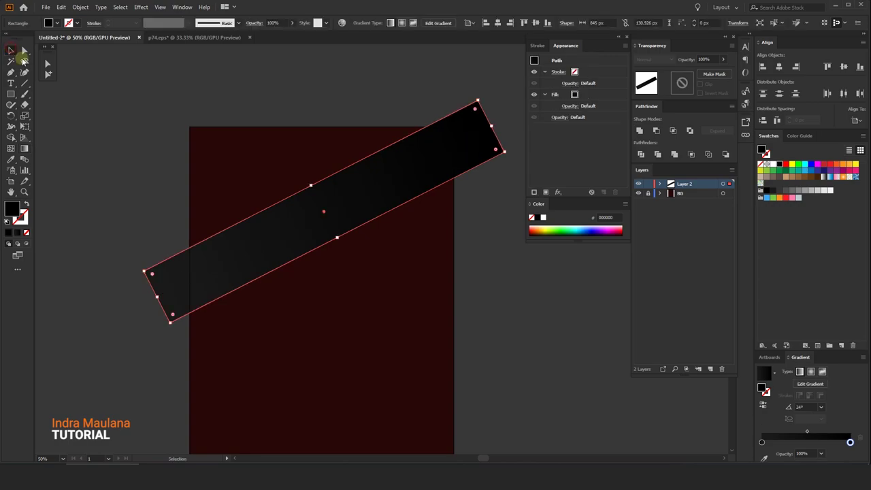
{"action": "left_click", "coordinate": [259, 259]}
{"action": "left_click", "coordinate": [762, 431]}
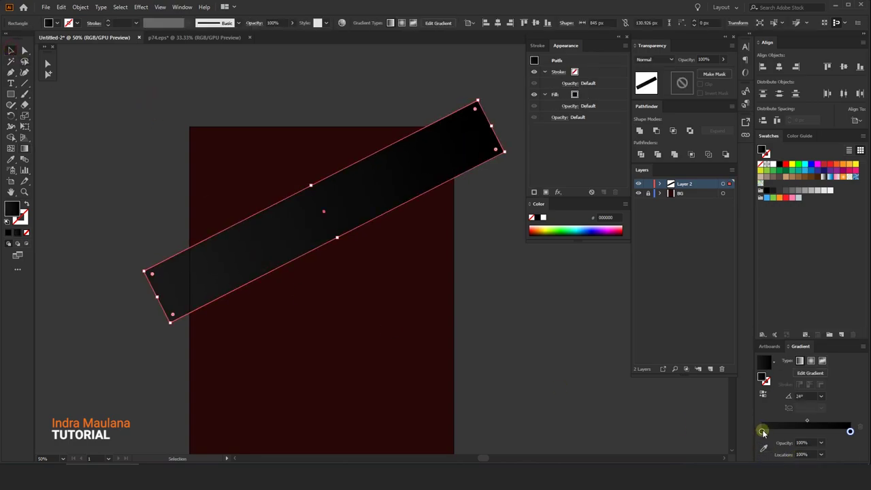
{"action": "left_click", "coordinate": [79, 23]}
{"action": "left_click", "coordinate": [19, 40]}
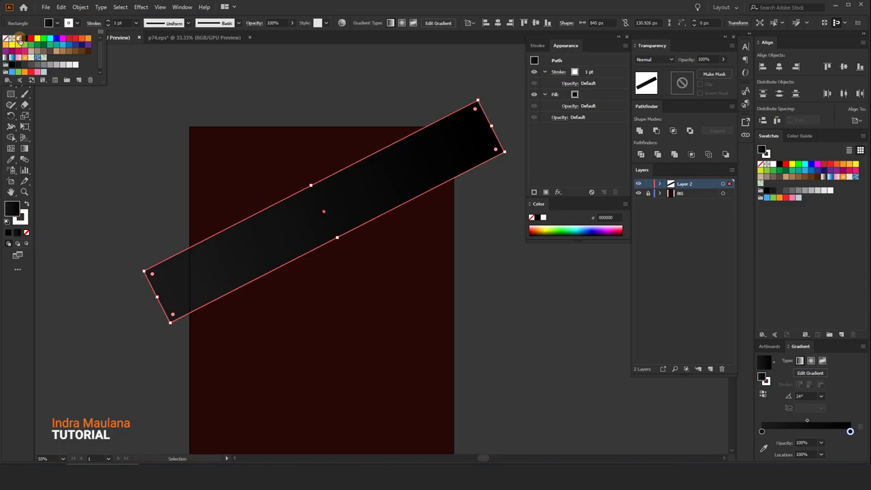
{"action": "left_click", "coordinate": [229, 77]}
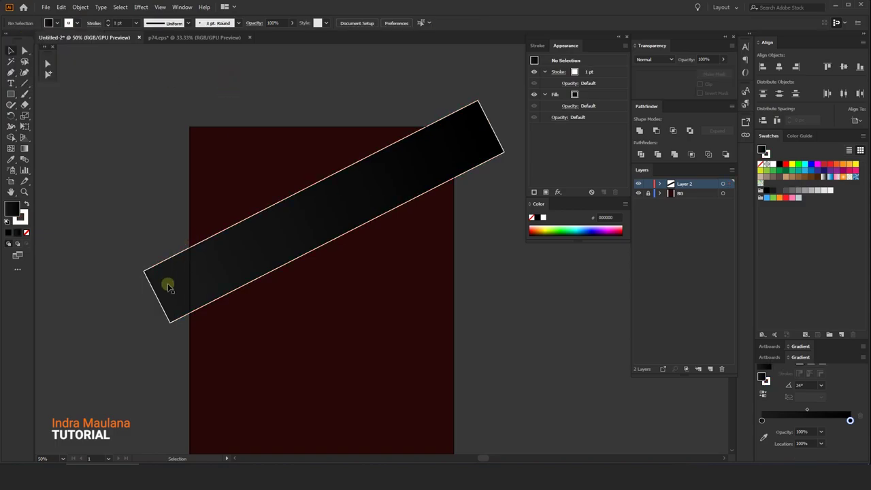
{"action": "left_click", "coordinate": [232, 264]}
Step: Apply the White-Black gradient preset to the bar's outline
{"action": "left_click", "coordinate": [751, 370]}
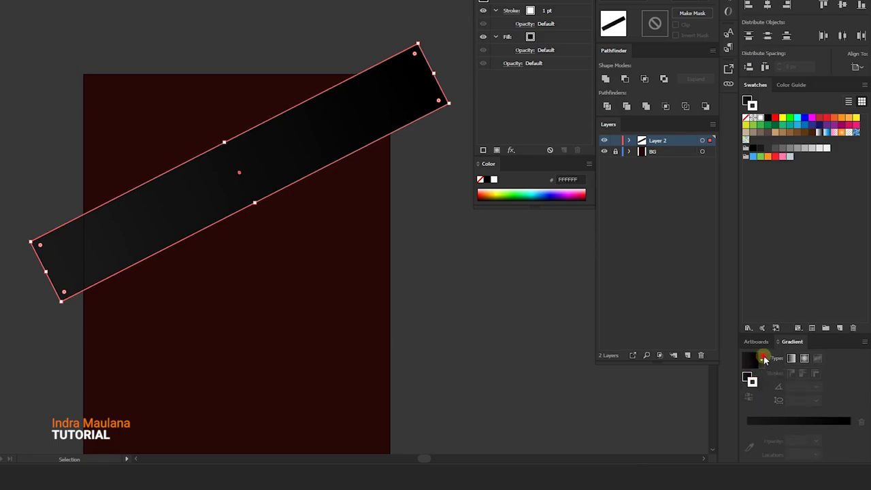
{"action": "left_click", "coordinate": [762, 359]}
{"action": "left_click", "coordinate": [697, 381]}
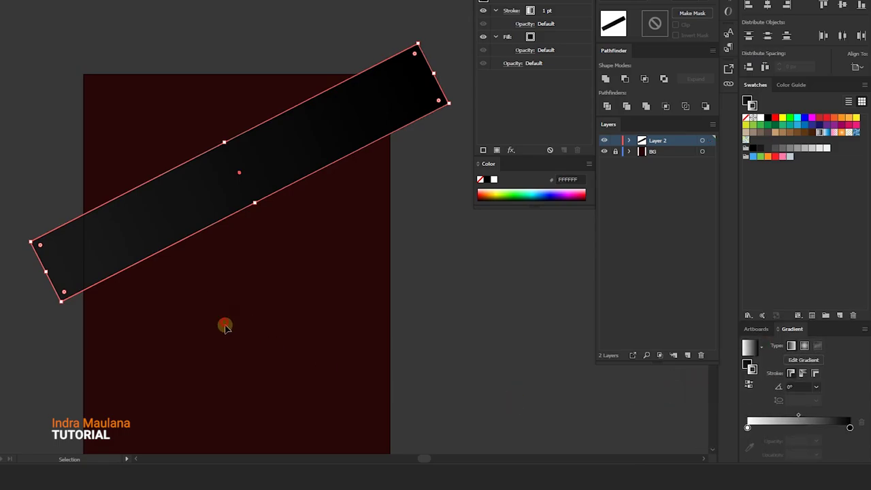
{"action": "left_click", "coordinate": [259, 360]}
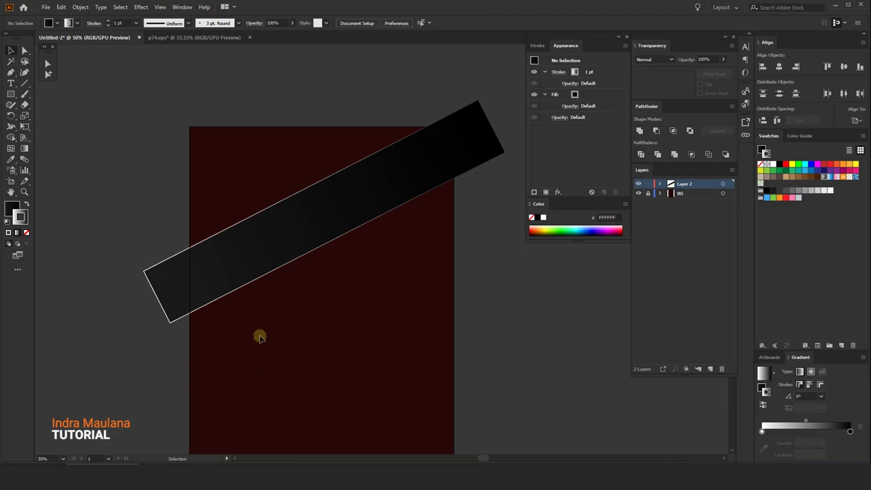
{"action": "left_click", "coordinate": [249, 269]}
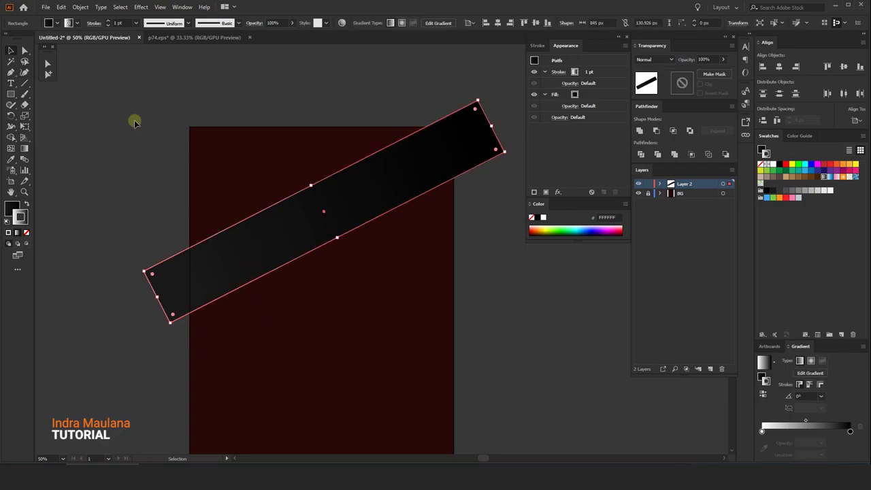
Step: Thin the bar's gradient outline to 0.5 pt
{"action": "left_click", "coordinate": [109, 27]}
{"action": "left_click", "coordinate": [109, 27]}
{"action": "left_click", "coordinate": [127, 141]}
{"action": "left_click", "coordinate": [204, 258]}
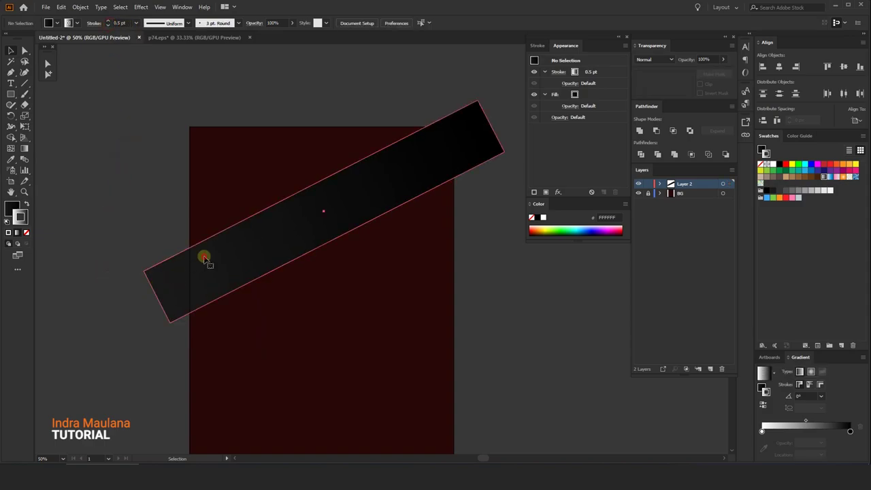
Step: Set the bar to the Screen blend mode and check it against the background
{"action": "left_click", "coordinate": [596, 74]}
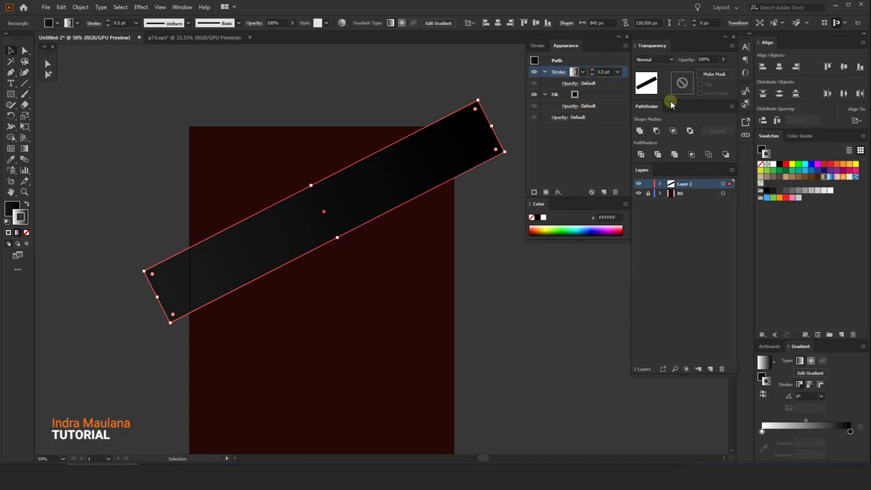
{"action": "left_click", "coordinate": [667, 61]}
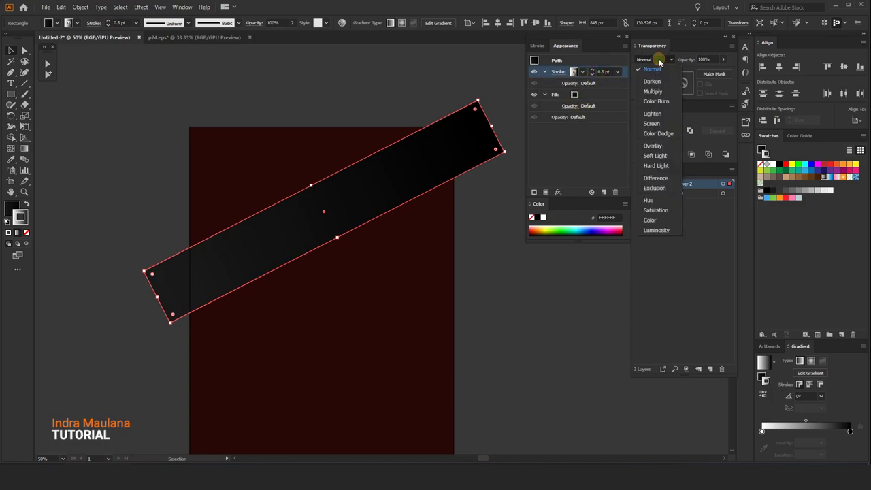
{"action": "left_click", "coordinate": [651, 123]}
{"action": "left_click", "coordinate": [397, 86]}
{"action": "left_click", "coordinate": [397, 166]}
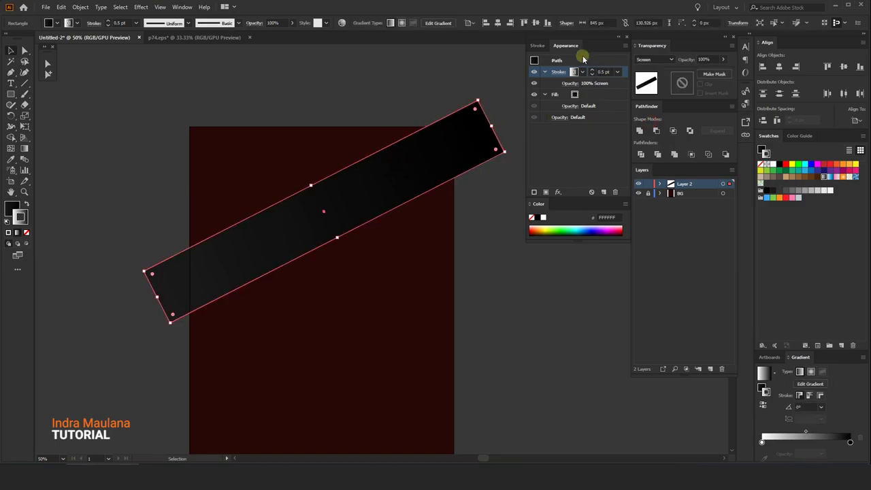
{"action": "left_click", "coordinate": [354, 97]}
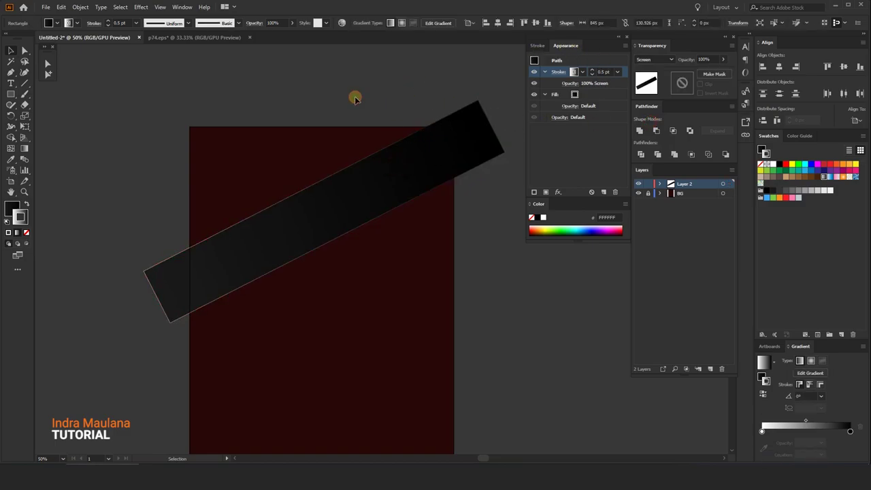
{"action": "left_click", "coordinate": [352, 182]}
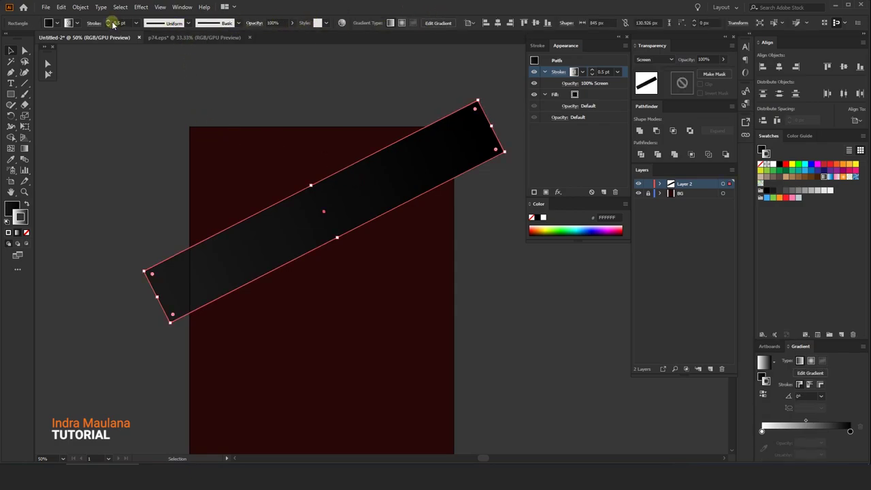
{"action": "left_click", "coordinate": [132, 114]}
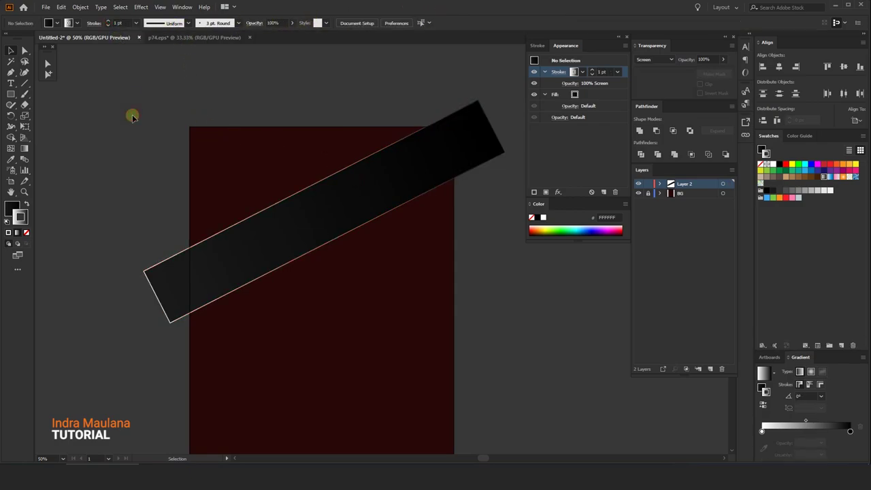
Step: Thicken the diagonal bar to about 845 × 149.8 px and Alt-drag a copy below it
{"action": "left_click", "coordinate": [266, 220]}
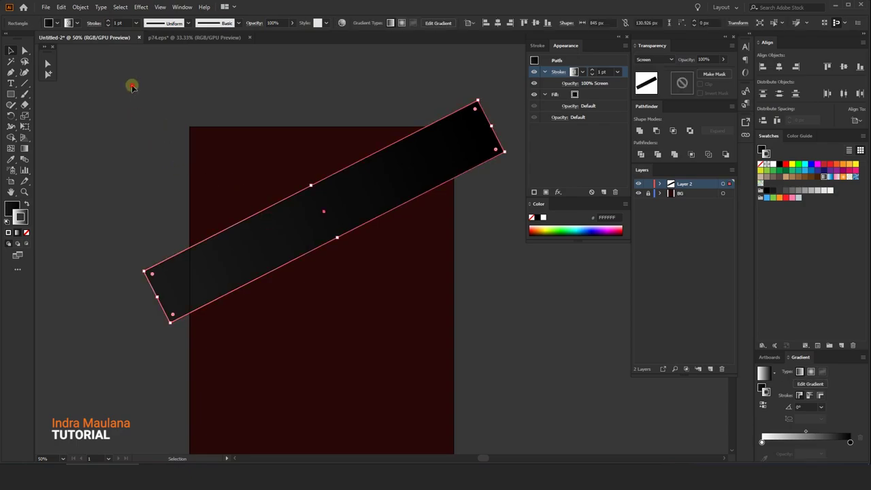
{"action": "left_click", "coordinate": [132, 84]}
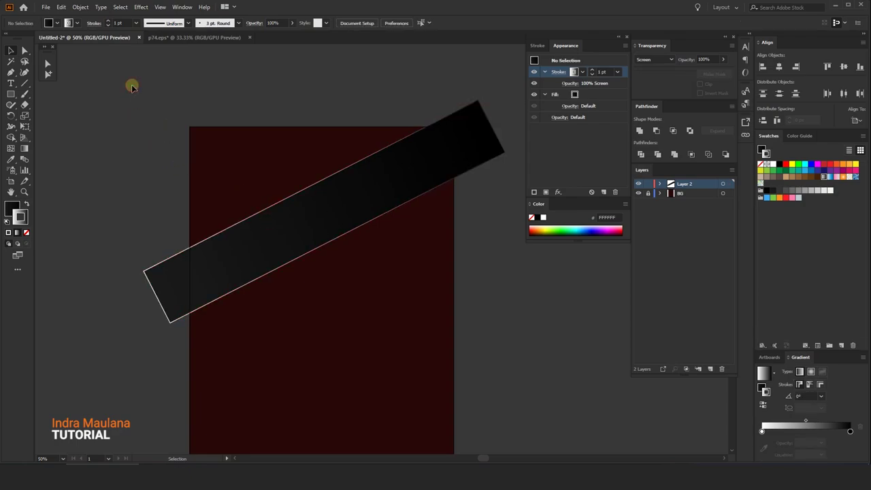
{"action": "left_click", "coordinate": [292, 212]}
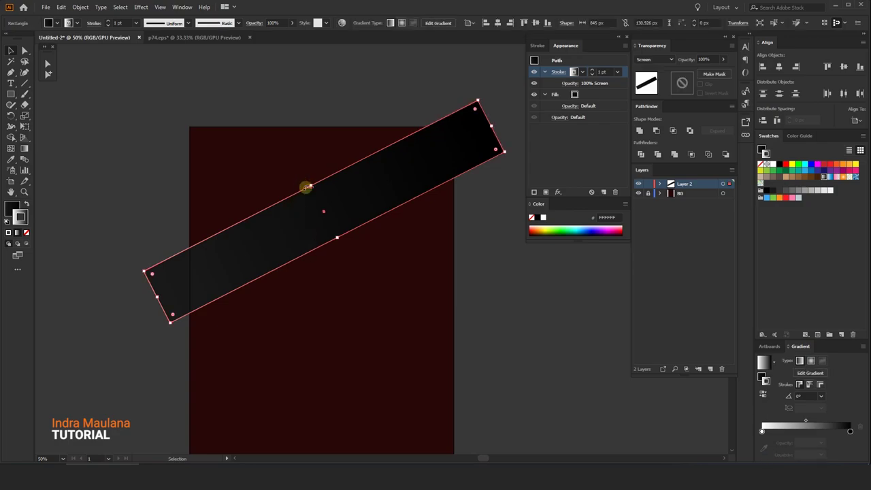
{"action": "left_click_drag", "start_coordinate": [309, 185], "coordinate": [308, 182]}
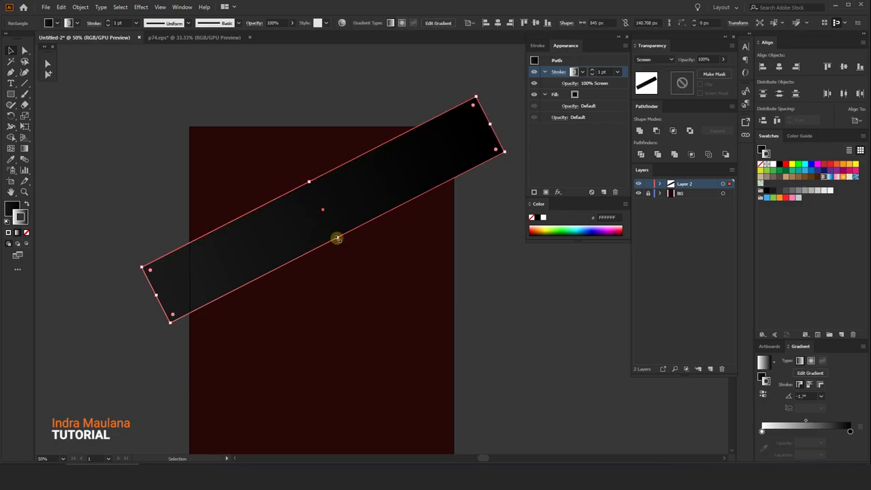
{"action": "left_click_drag", "start_coordinate": [337, 238], "coordinate": [336, 242]}
{"action": "mouse_move", "coordinate": [326, 212]}
{"action": "left_mouse_down"}
{"action": "mouse_move", "coordinate": [292, 148]}
{"action": "mouse_move", "coordinate": [295, 161]}
{"action": "left_mouse_up"}
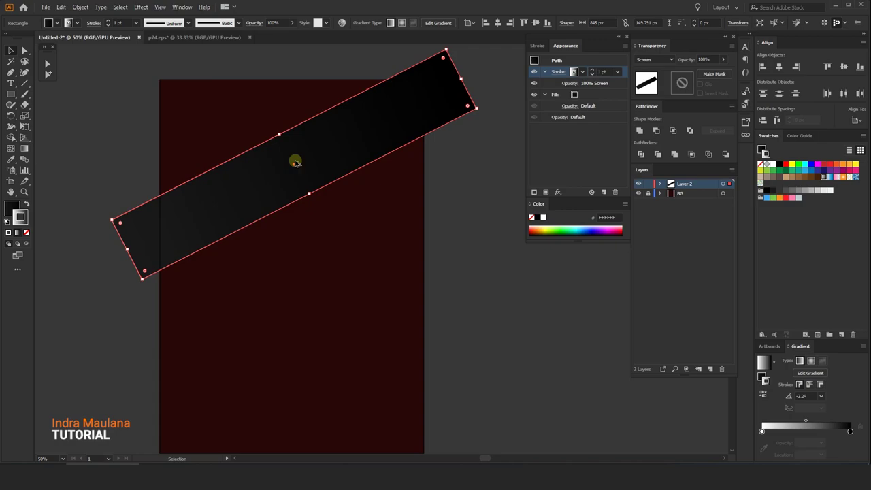
{"action": "left_click_drag", "start_coordinate": [295, 161], "coordinate": [311, 246]}
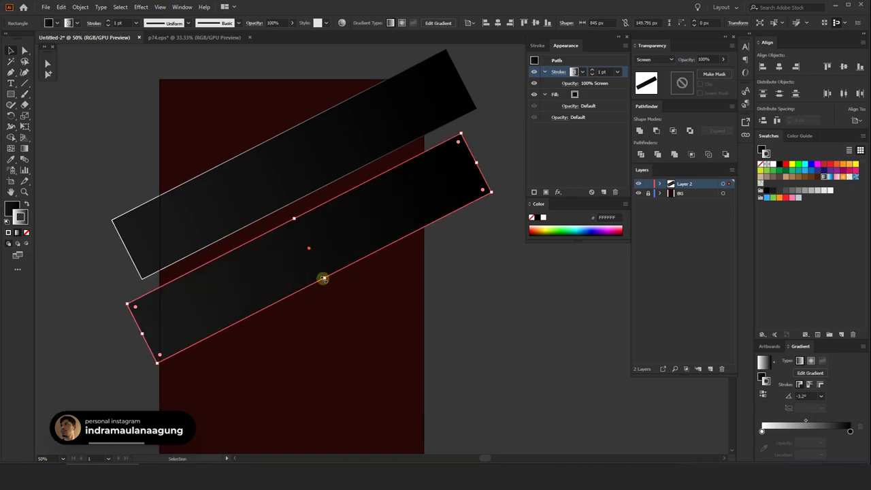
Step: Slim the lower copy to 845 × 125.254 px
{"action": "left_click_drag", "start_coordinate": [323, 279], "coordinate": [318, 268]}
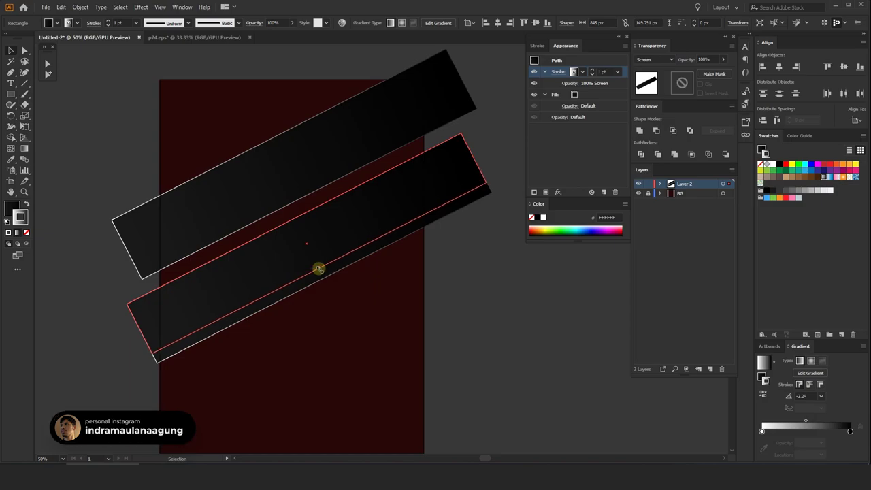
{"action": "left_click", "coordinate": [340, 306]}
{"action": "left_click_drag", "start_coordinate": [340, 305], "coordinate": [345, 277]}
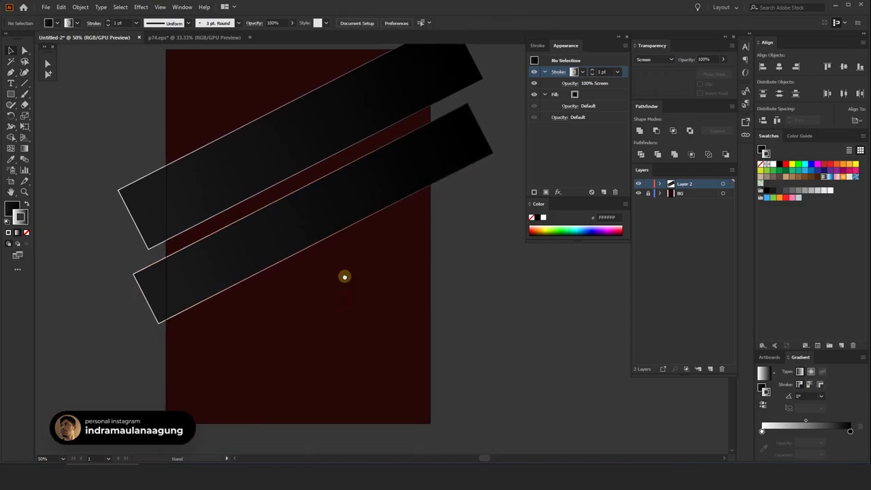
Step: Select both bars, then drag a copy of the lower bar further down
{"action": "left_click", "coordinate": [310, 198]}
{"action": "key", "text": "ctrl+a"}
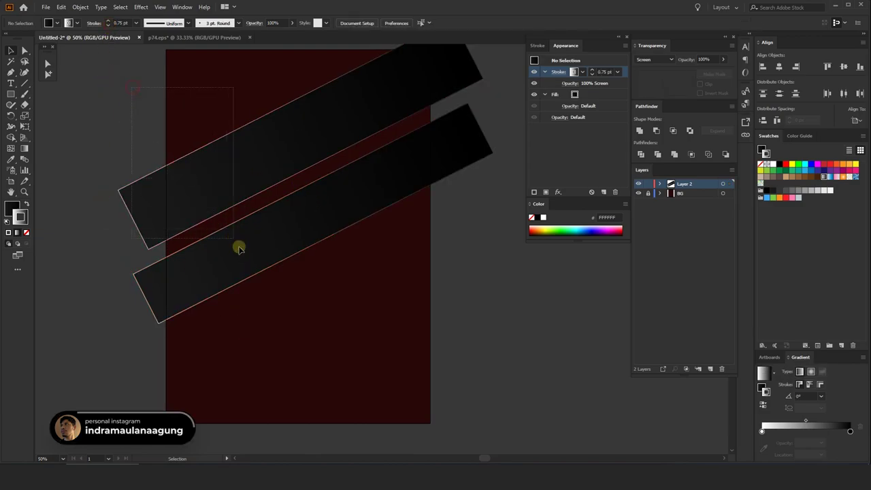
{"action": "left_click", "coordinate": [299, 347]}
{"action": "left_click", "coordinate": [285, 231]}
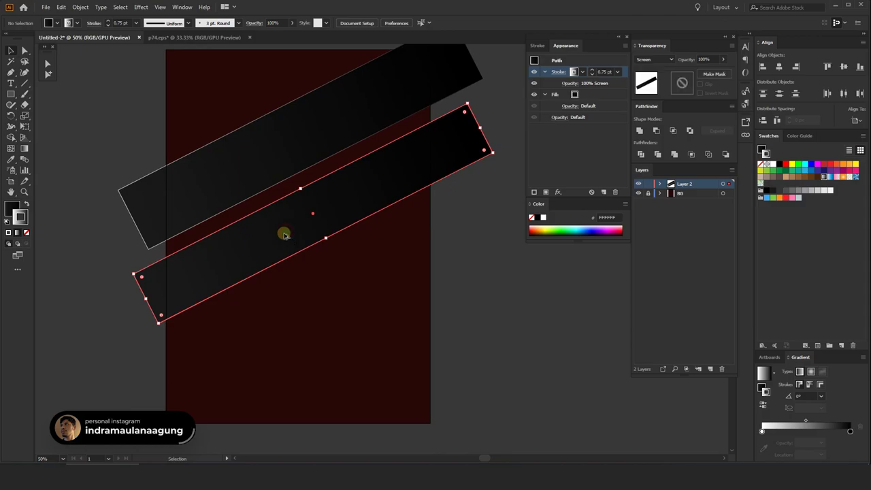
{"action": "left_click_drag", "start_coordinate": [286, 233], "coordinate": [303, 308]}
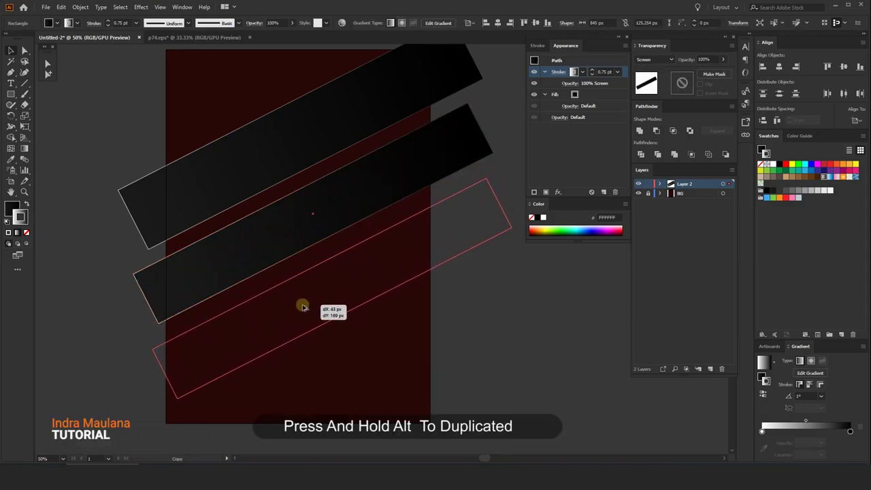
Step: Duplicate a third bar below the others, lengthened and thinned to 1044.123 × 103.331 px
{"action": "left_click_drag", "start_coordinate": [304, 308], "coordinate": [304, 308]}
{"action": "left_click_drag", "start_coordinate": [167, 375], "coordinate": [107, 405]}
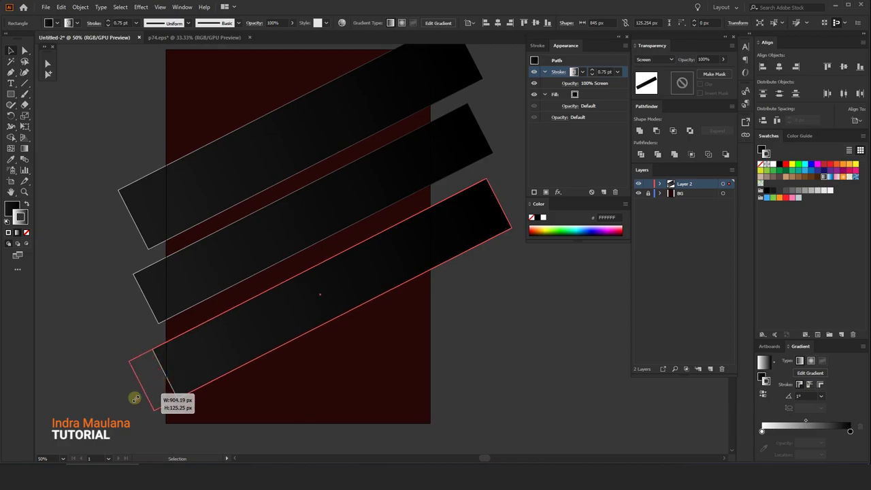
{"action": "left_click_drag", "start_coordinate": [499, 204], "coordinate": [514, 194]}
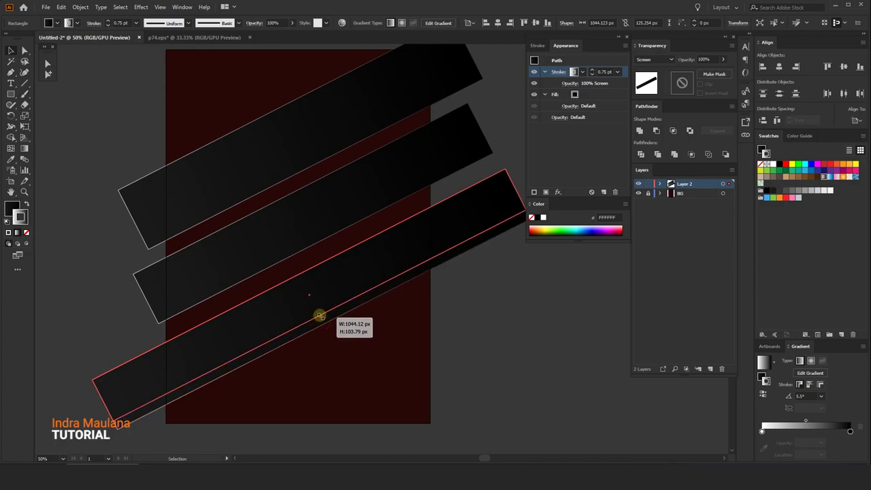
{"action": "left_click_drag", "start_coordinate": [325, 324], "coordinate": [318, 313]}
Step: Rotate all three bars together to a shallower angle
{"action": "scroll", "coordinate": [319, 313], "scroll_direction": "down", "scroll_amount": 2}
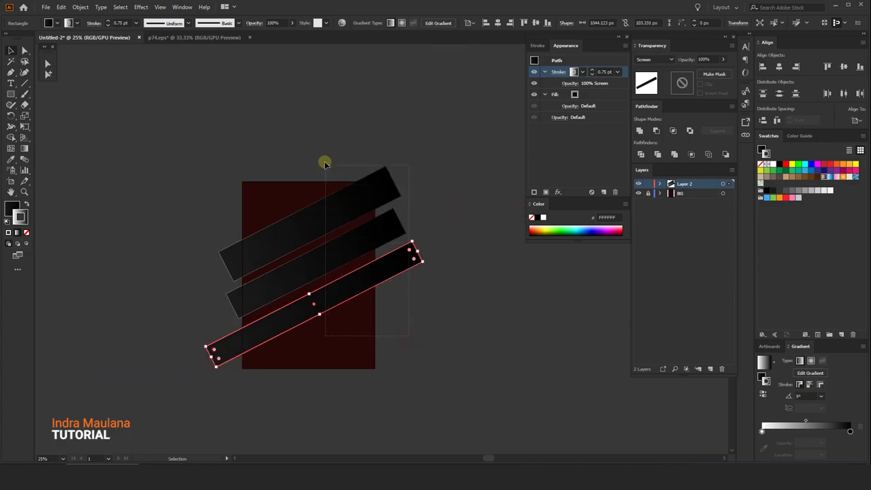
{"action": "key", "text": "ctrl+a"}
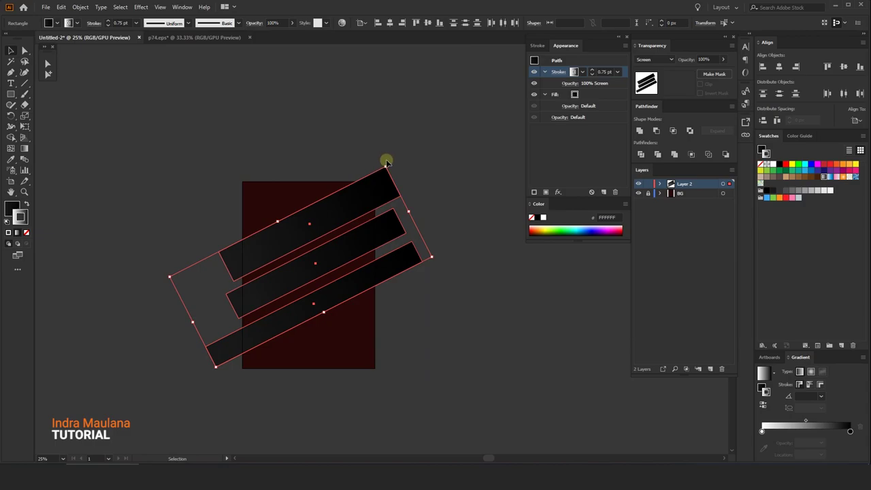
{"action": "left_click_drag", "start_coordinate": [386, 161], "coordinate": [394, 171]}
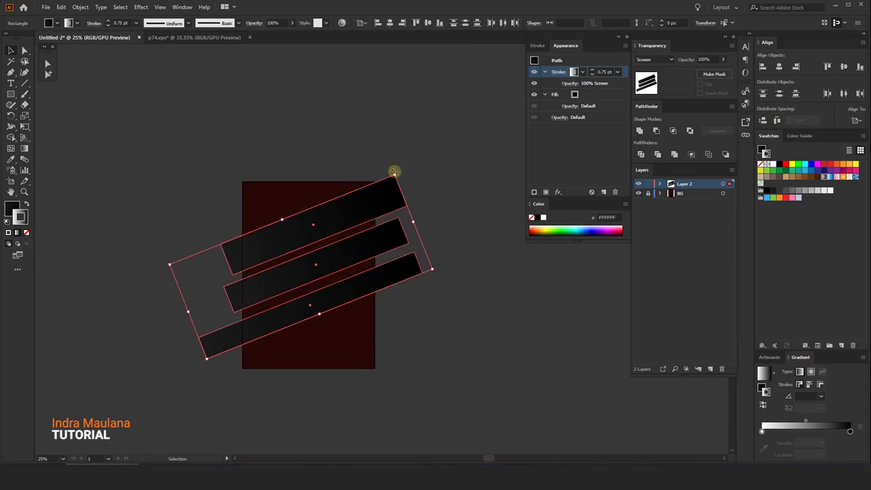
Step: Nudge the three bars up slightly and adjust the middle bar's position
{"action": "left_click_drag", "start_coordinate": [379, 202], "coordinate": [379, 195]}
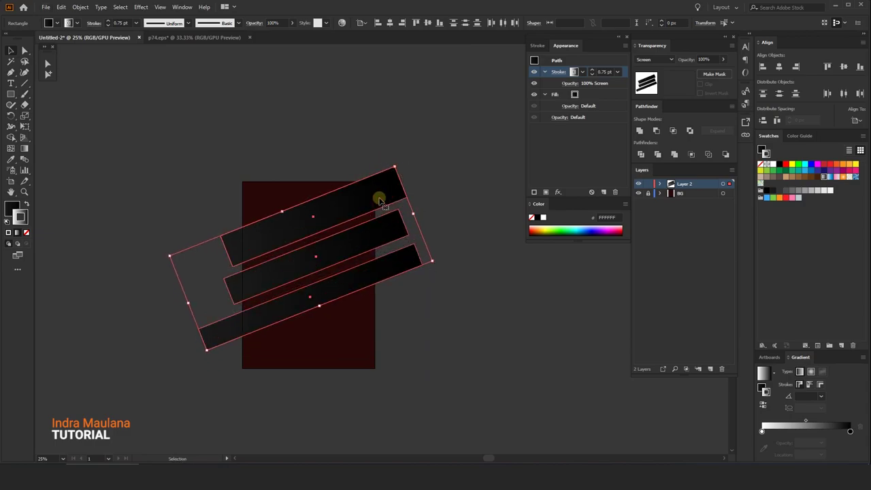
{"action": "left_click", "coordinate": [431, 136]}
{"action": "scroll", "coordinate": [402, 196], "scroll_direction": "up", "scroll_amount": 1}
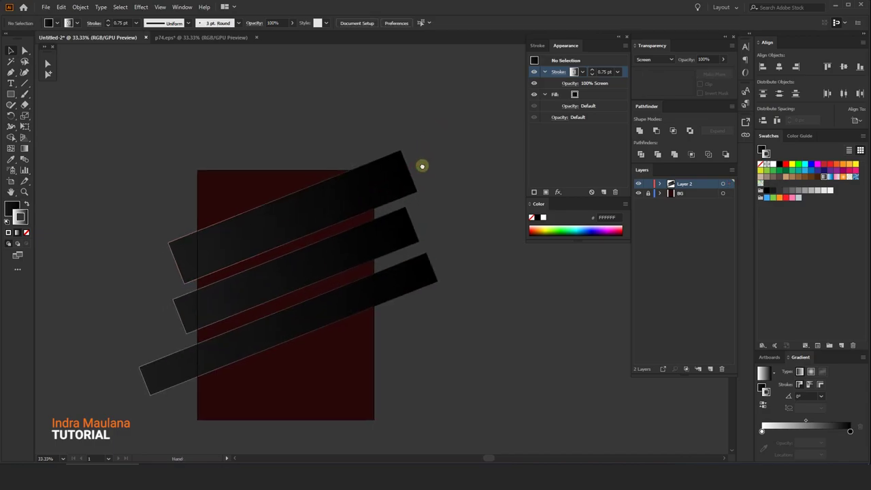
{"action": "left_click", "coordinate": [315, 289]}
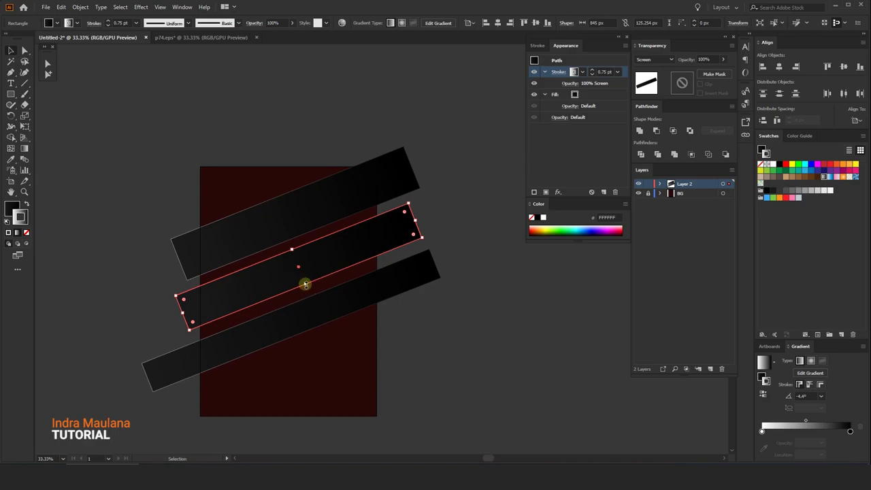
{"action": "left_click_drag", "start_coordinate": [305, 286], "coordinate": [301, 284]}
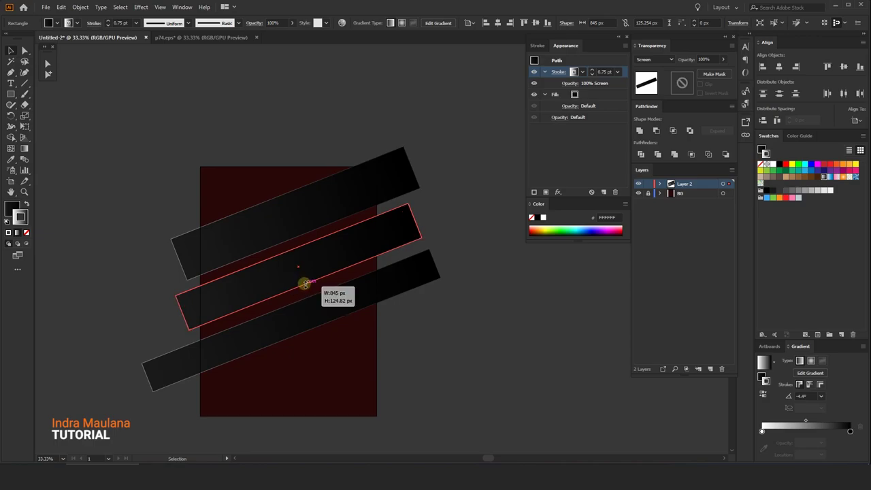
Step: Move the middle bar up about 13 px
{"action": "left_click", "coordinate": [410, 334]}
{"action": "left_click_drag", "start_coordinate": [392, 297], "coordinate": [405, 313]}
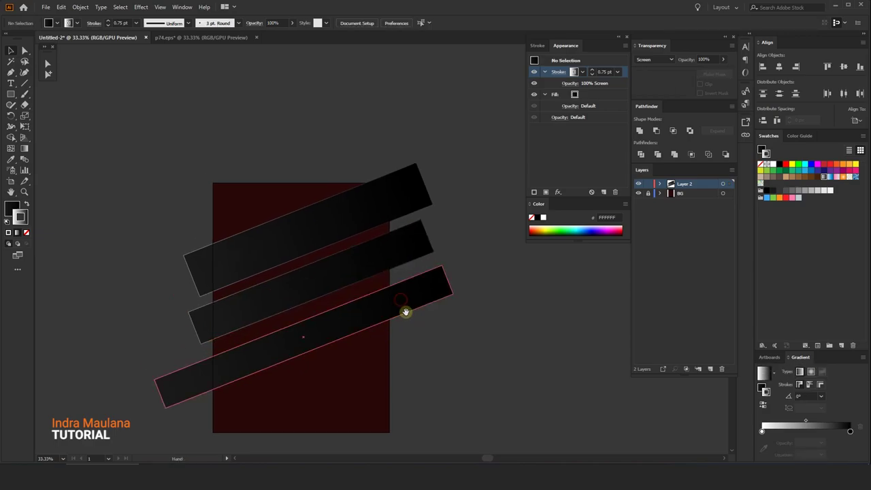
{"action": "left_click", "coordinate": [364, 310]}
{"action": "scroll", "coordinate": [359, 309], "scroll_direction": "up", "scroll_amount": 1}
{"action": "left_click_drag", "start_coordinate": [333, 259], "coordinate": [331, 253]}
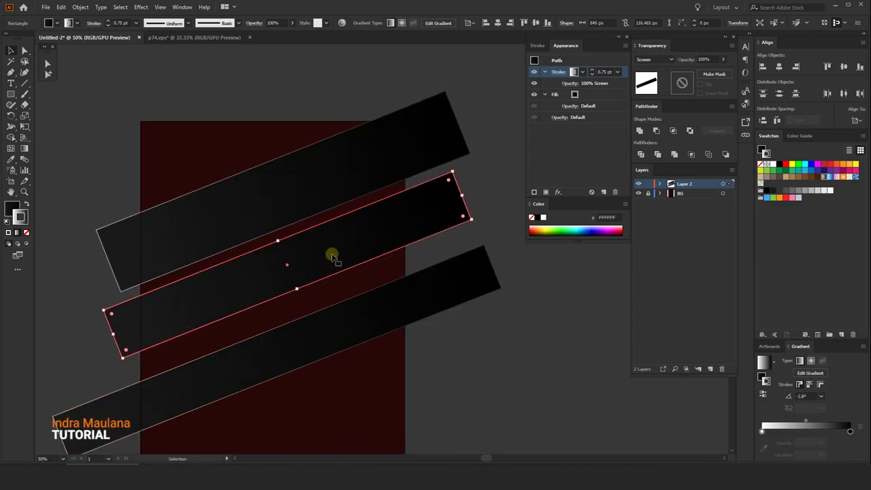
{"action": "left_click", "coordinate": [334, 334]}
Step: Check the bar spacing by selecting the bottom and top bars while panning
{"action": "left_click_drag", "start_coordinate": [333, 326], "coordinate": [346, 304]}
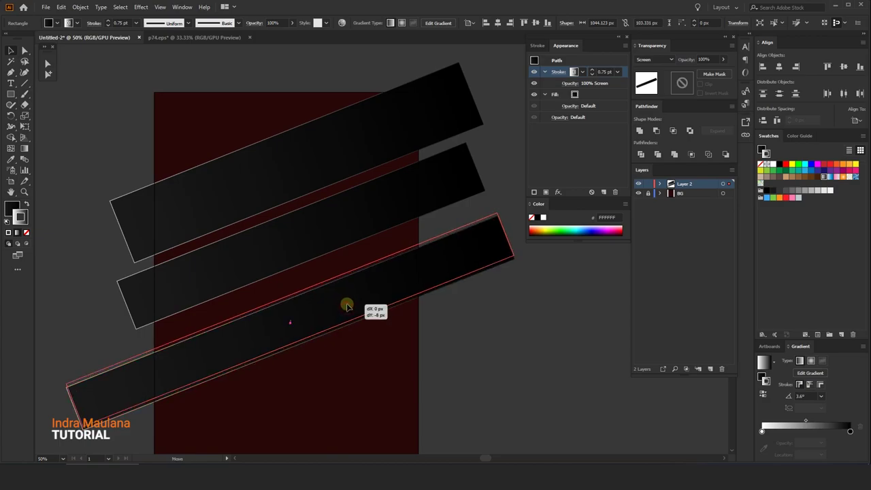
{"action": "left_click", "coordinate": [470, 322]}
{"action": "left_click_drag", "start_coordinate": [456, 325], "coordinate": [462, 324]}
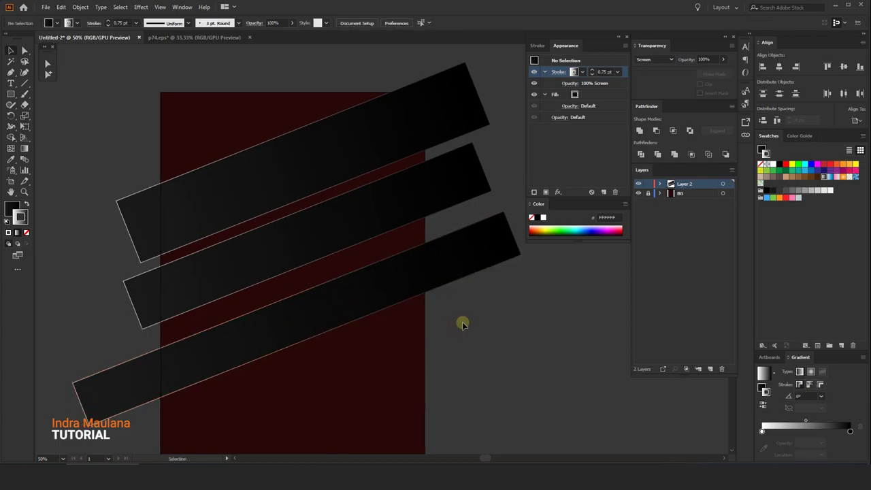
{"action": "left_click", "coordinate": [368, 294]}
{"action": "left_click_drag", "start_coordinate": [232, 216], "coordinate": [221, 168]}
{"action": "left_click", "coordinate": [200, 174]}
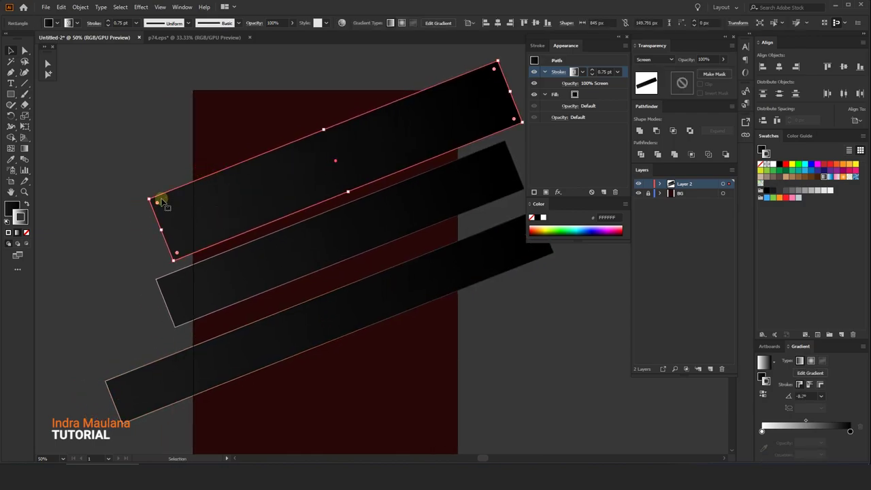
{"action": "left_click", "coordinate": [205, 153]}
Step: Copy the top dark bar and paste the copy in front of it
{"action": "left_click", "coordinate": [236, 184]}
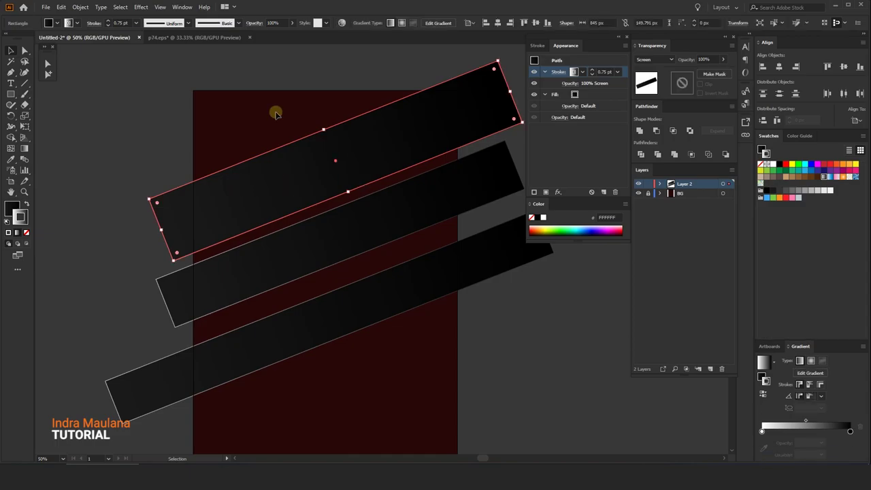
{"action": "left_click", "coordinate": [61, 7]}
{"action": "left_click", "coordinate": [73, 51]}
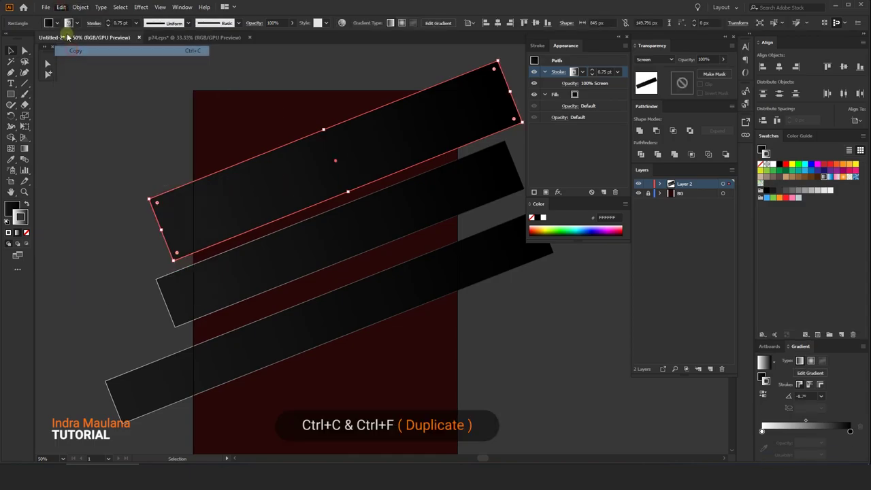
{"action": "left_click", "coordinate": [61, 7]}
{"action": "left_click", "coordinate": [86, 72]}
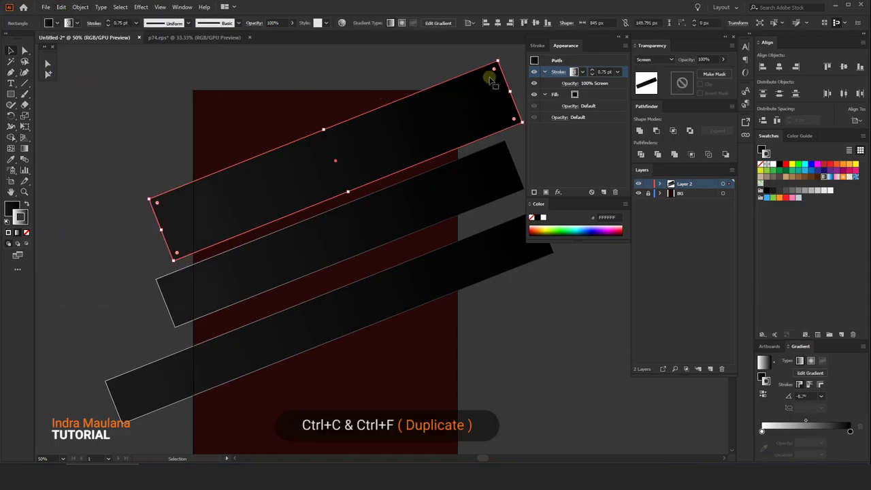
{"action": "left_click", "coordinate": [498, 60]}
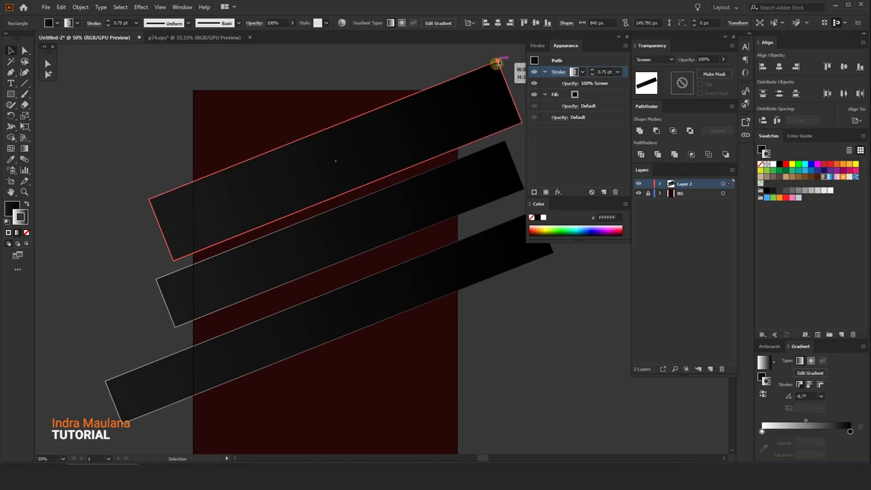
Step: Shrink the copy to a 411.542 × 85.233 px rectangle at the top bar's upper-left end
{"action": "left_click_drag", "start_coordinate": [497, 60], "coordinate": [320, 139]}
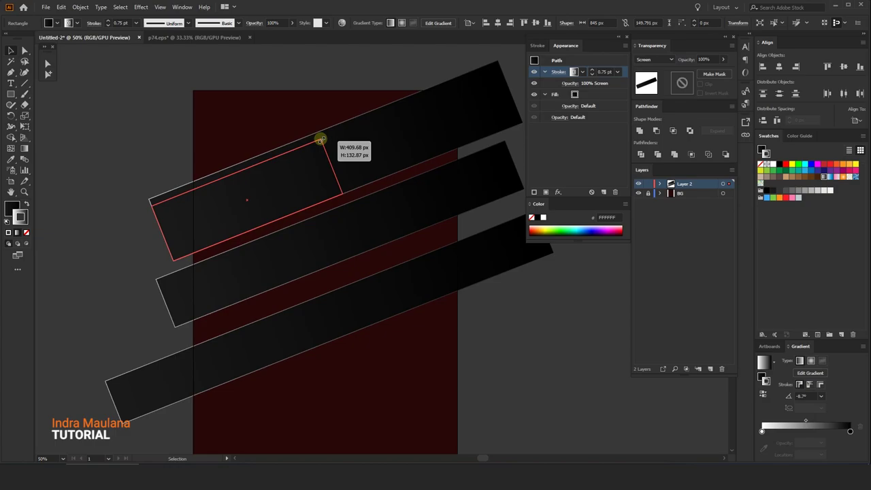
{"action": "left_click_drag", "start_coordinate": [320, 139], "coordinate": [321, 139]}
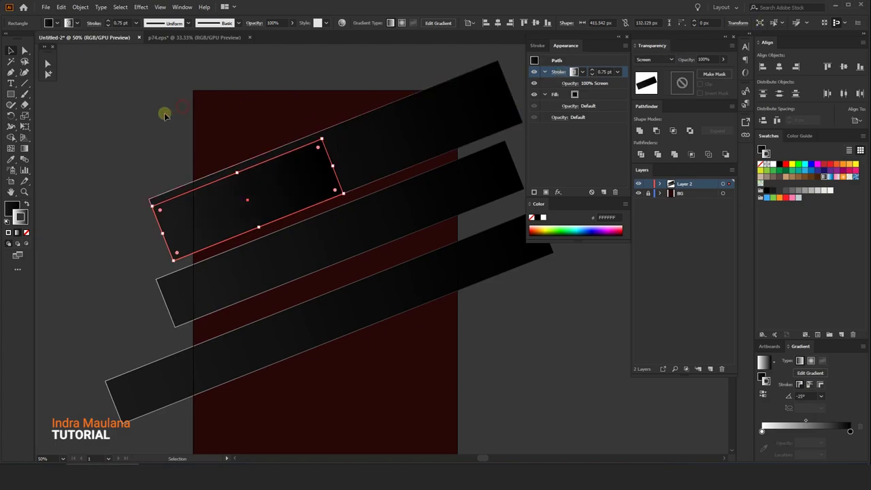
{"action": "left_click_drag", "start_coordinate": [164, 112], "coordinate": [171, 117]}
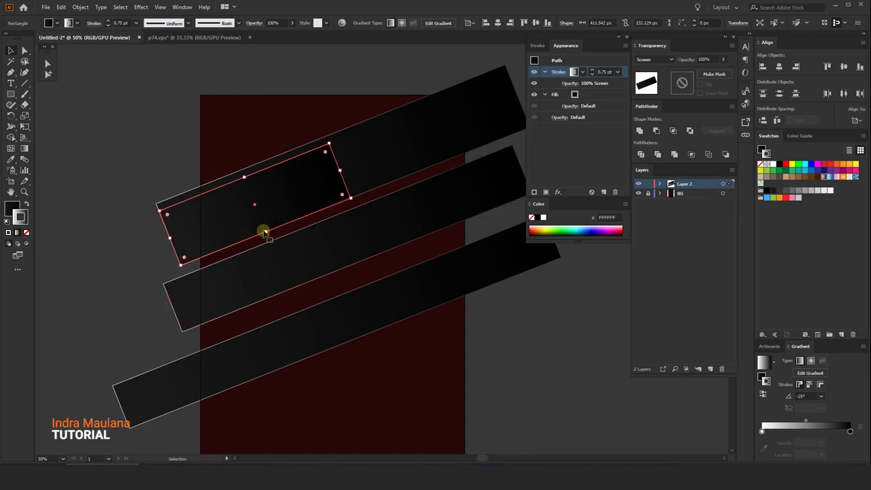
{"action": "scroll", "coordinate": [243, 176], "scroll_direction": "up", "scroll_amount": 2}
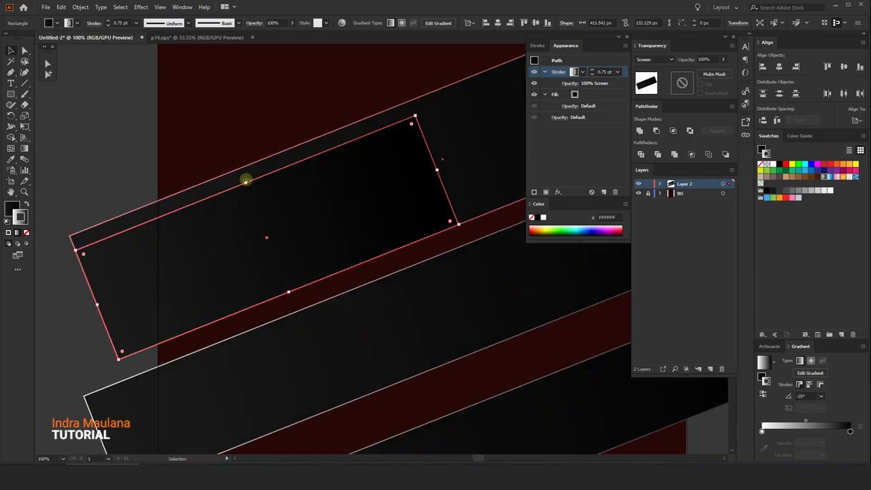
{"action": "left_click_drag", "start_coordinate": [244, 184], "coordinate": [243, 179]}
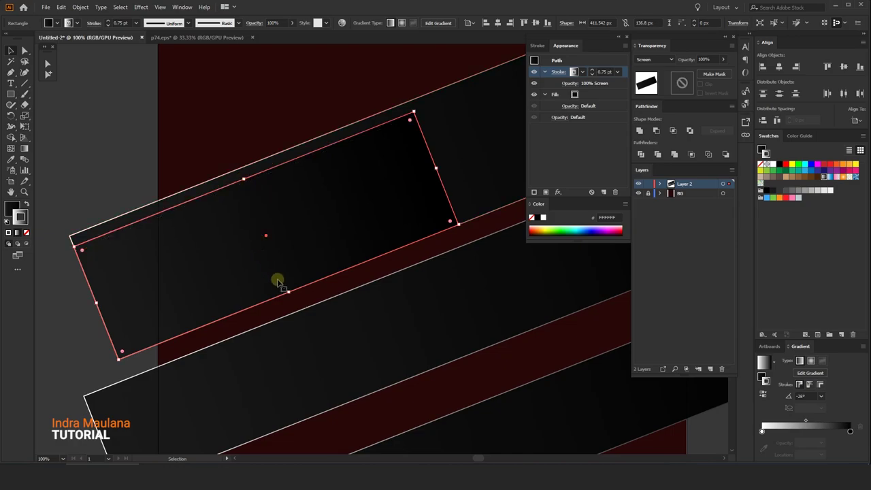
{"action": "left_click_drag", "start_coordinate": [289, 293], "coordinate": [270, 251]}
{"action": "scroll", "coordinate": [265, 245], "scroll_direction": "down", "scroll_amount": 1}
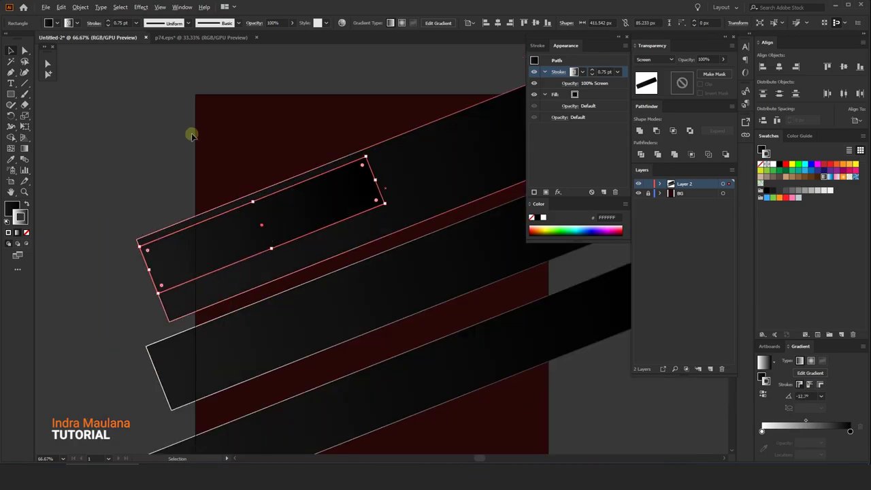
{"action": "left_click", "coordinate": [173, 121]}
{"action": "left_click", "coordinate": [253, 211]}
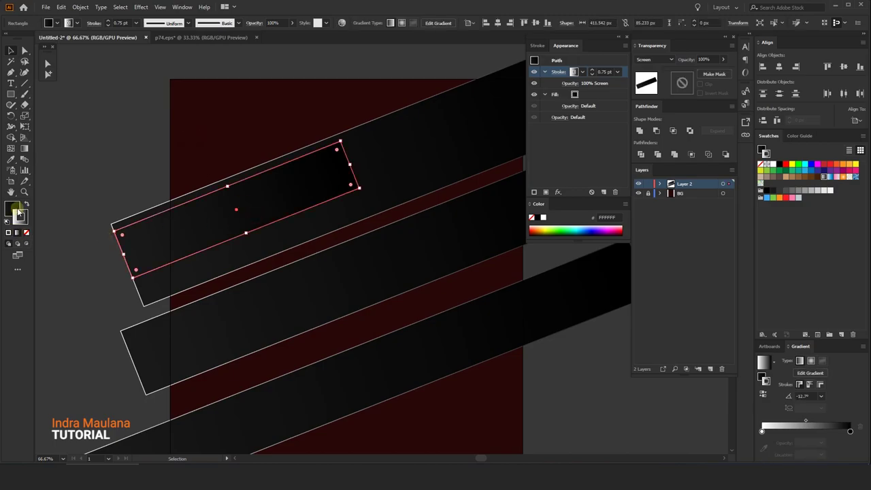
Step: Remove the rectangle's stroke, fill it with the White/Black gradient, and set Screen blending
{"action": "left_click", "coordinate": [77, 24]}
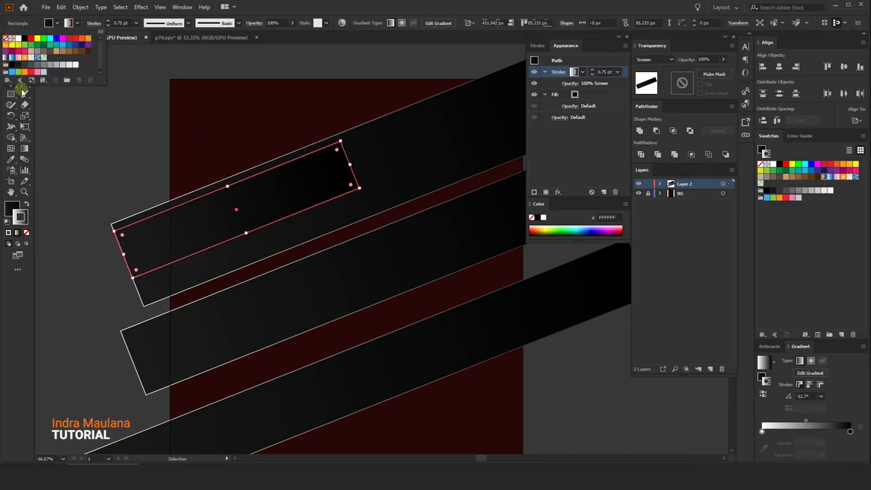
{"action": "left_click", "coordinate": [8, 38]}
{"action": "left_click", "coordinate": [10, 208]}
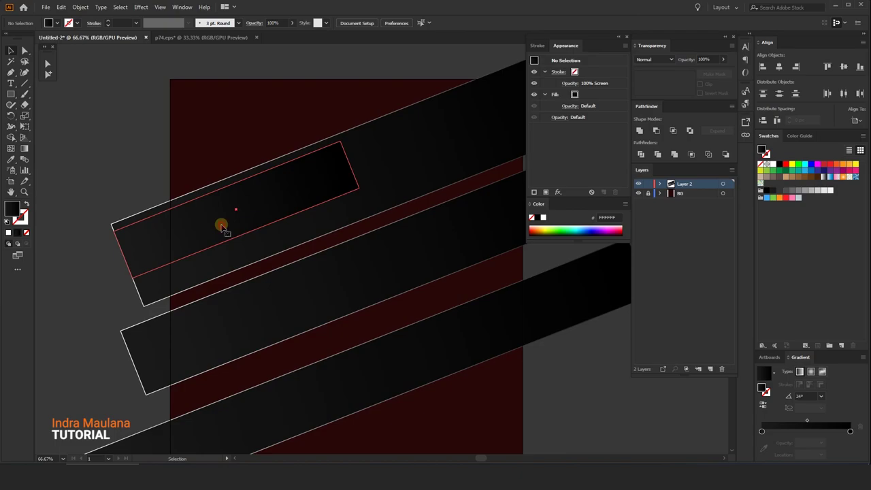
{"action": "left_click", "coordinate": [775, 362]}
{"action": "left_click", "coordinate": [724, 383]}
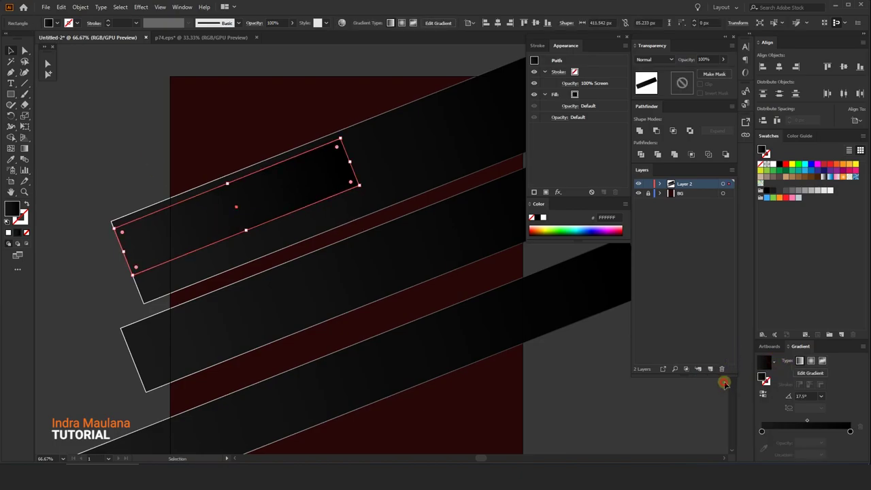
{"action": "left_click", "coordinate": [662, 59]}
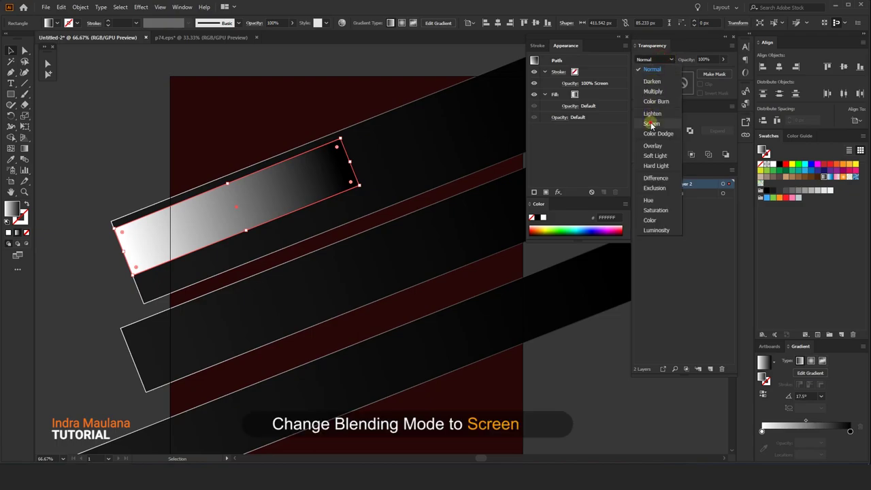
{"action": "left_click", "coordinate": [647, 117]}
Step: Reverse the gradient so white sits upper-right and lower opacity to 7%
{"action": "left_click", "coordinate": [24, 150]}
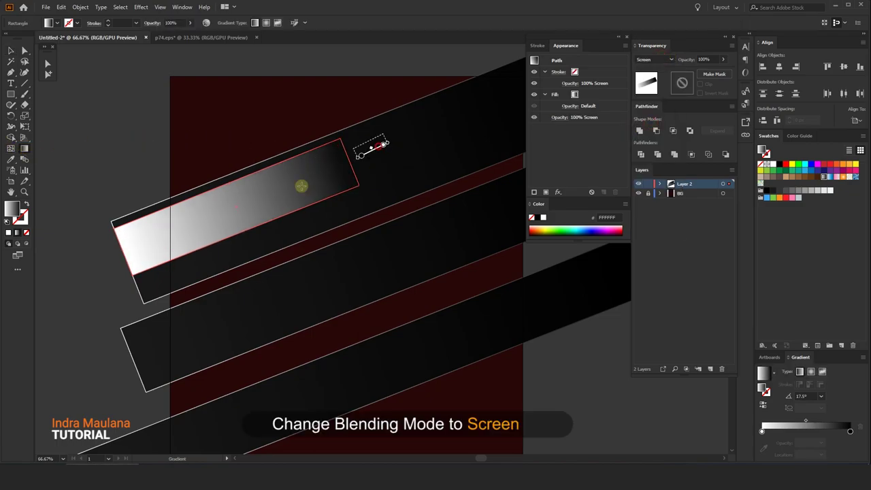
{"action": "mouse_move", "coordinate": [302, 187]}
{"action": "left_mouse_down"}
{"action": "mouse_move", "coordinate": [373, 129]}
{"action": "mouse_move", "coordinate": [160, 208]}
{"action": "mouse_move", "coordinate": [141, 222]}
{"action": "mouse_move", "coordinate": [150, 242]}
{"action": "left_mouse_up"}
{"action": "left_click", "coordinate": [10, 51]}
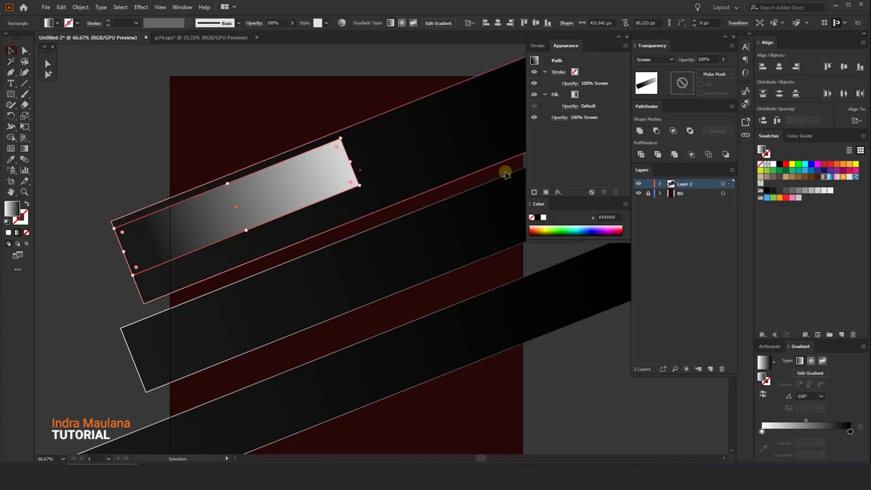
{"action": "left_click", "coordinate": [722, 60]}
{"action": "left_click_drag", "start_coordinate": [711, 71], "coordinate": [692, 72]}
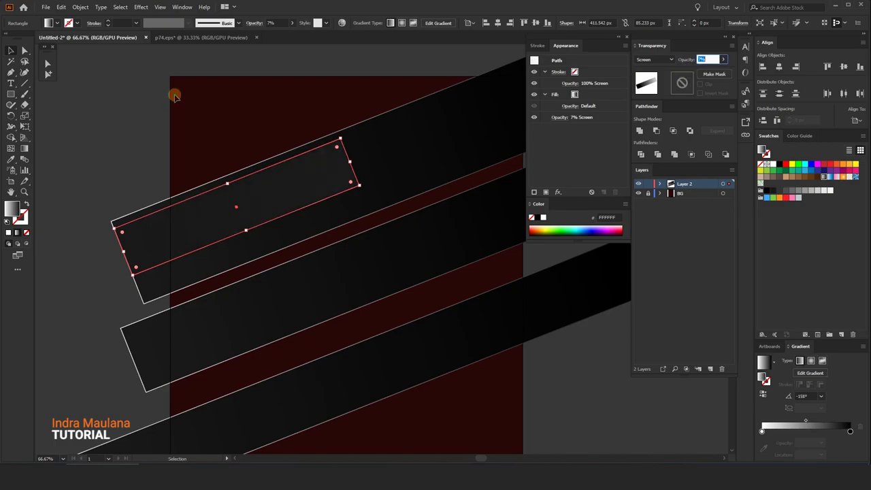
{"action": "left_click", "coordinate": [121, 122]}
{"action": "left_click_drag", "start_coordinate": [126, 128], "coordinate": [119, 136]}
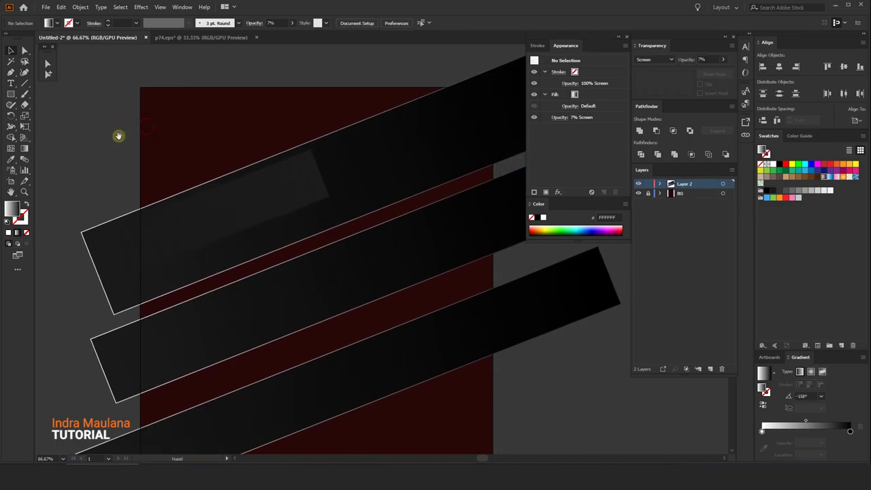
Step: Copy the faint rectangle onto the middle bar, bring it forward, and stretch it along the bar
{"action": "left_click", "coordinate": [261, 204]}
{"action": "left_click_drag", "start_coordinate": [305, 208], "coordinate": [269, 200]}
{"action": "scroll", "coordinate": [269, 199], "scroll_direction": "right", "scroll_amount": 2}
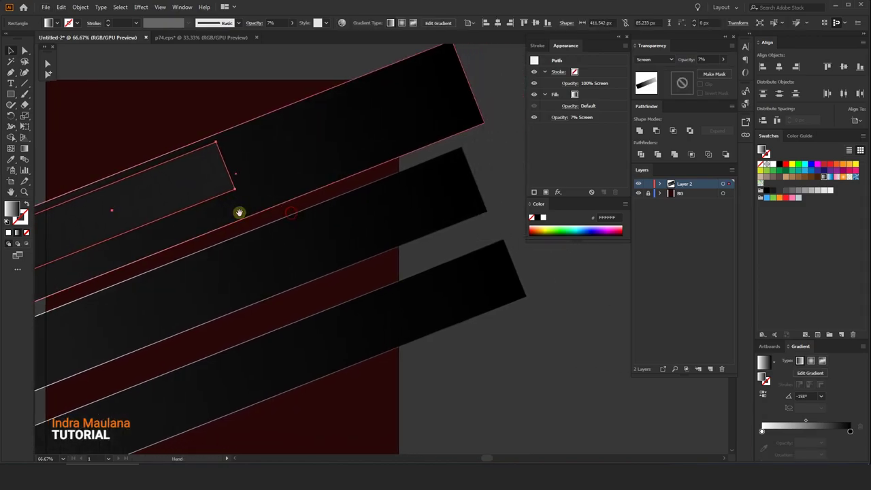
{"action": "mouse_move", "coordinate": [177, 197]}
{"action": "left_mouse_down"}
{"action": "mouse_move", "coordinate": [399, 215]}
{"action": "mouse_move", "coordinate": [406, 225]}
{"action": "mouse_move", "coordinate": [449, 198]}
{"action": "left_mouse_up"}
{"action": "scroll", "coordinate": [427, 197], "scroll_direction": "down", "scroll_amount": 1}
{"action": "right_click", "coordinate": [387, 215]}
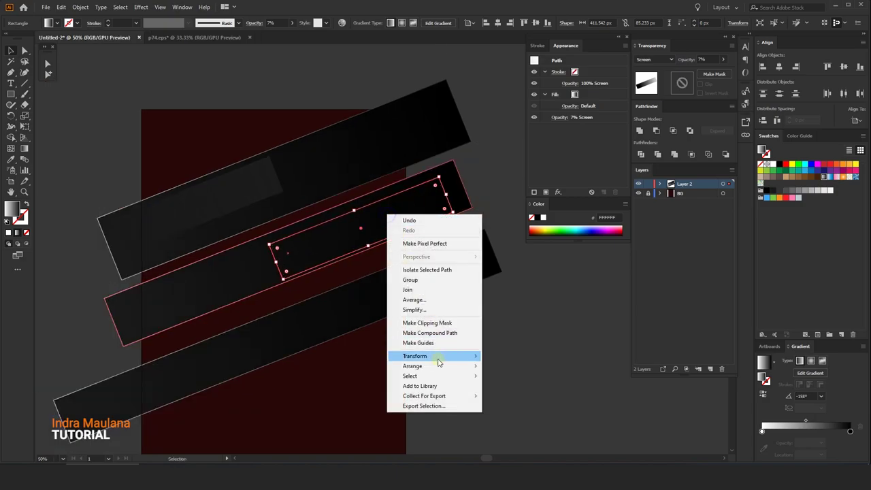
{"action": "left_click", "coordinate": [521, 363]}
{"action": "left_click", "coordinate": [517, 342]}
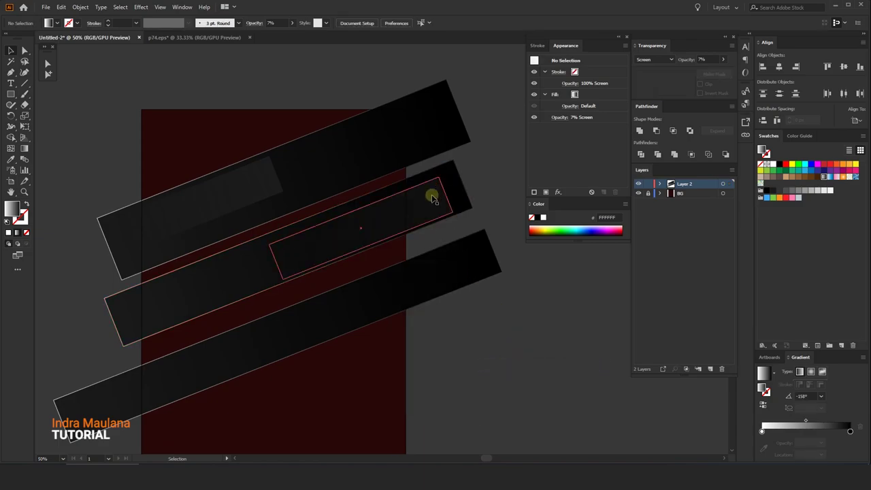
{"action": "left_click", "coordinate": [433, 198]}
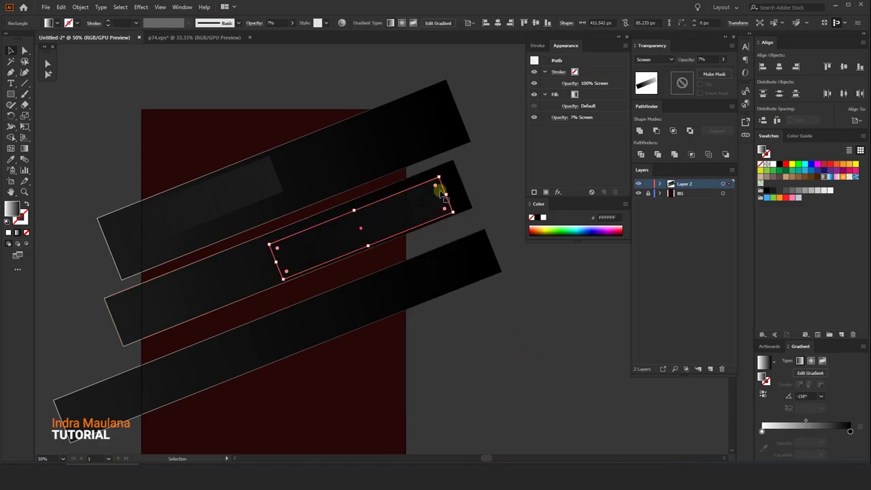
{"action": "left_click_drag", "start_coordinate": [442, 194], "coordinate": [498, 182]}
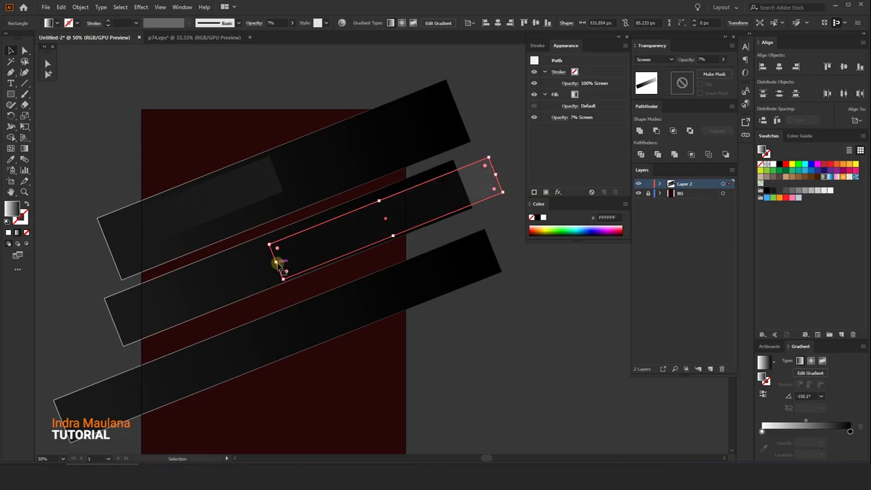
{"action": "left_click_drag", "start_coordinate": [276, 262], "coordinate": [220, 285]}
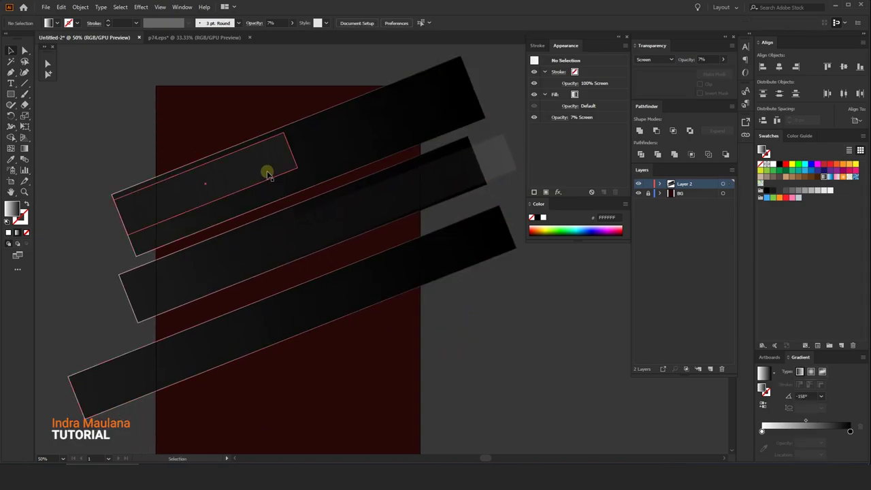
Step: Drop another copy of the faint rectangle onto the bottom bar
{"action": "left_click", "coordinate": [249, 171]}
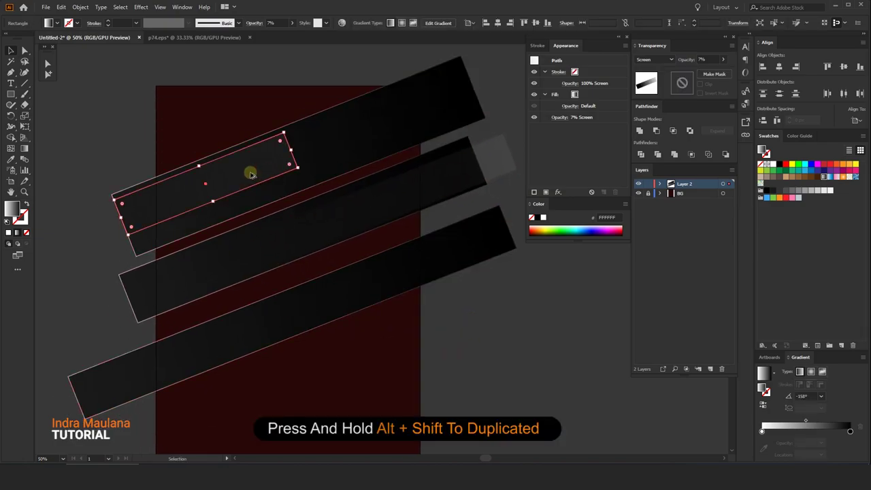
{"action": "left_click_drag", "start_coordinate": [251, 172], "coordinate": [272, 326]}
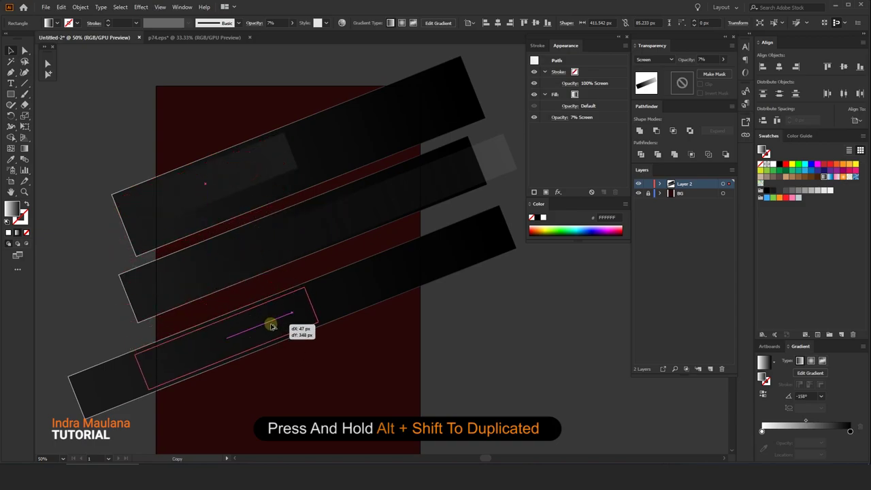
{"action": "left_click_drag", "start_coordinate": [271, 326], "coordinate": [235, 356]}
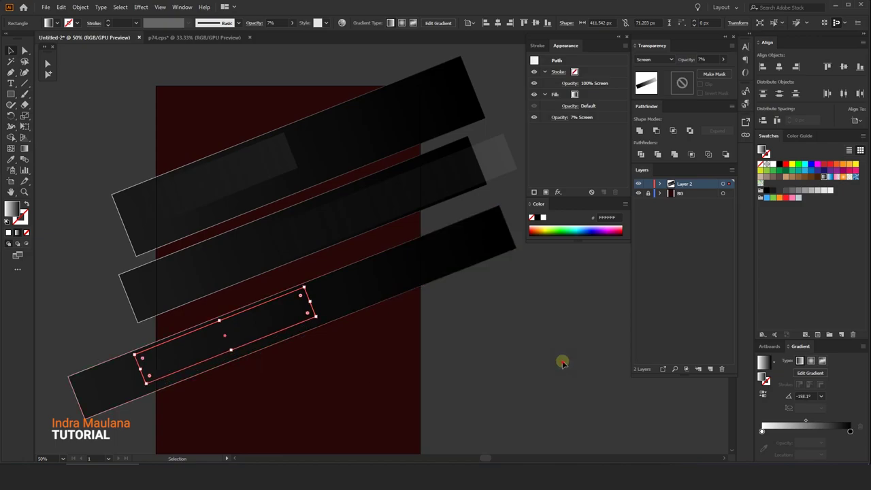
{"action": "left_click", "coordinate": [562, 362]}
{"action": "key", "text": "ctrl+equal"}
Step: Bring the bottom-bar copy in front of the bands and make it thinner
{"action": "left_click", "coordinate": [284, 300]}
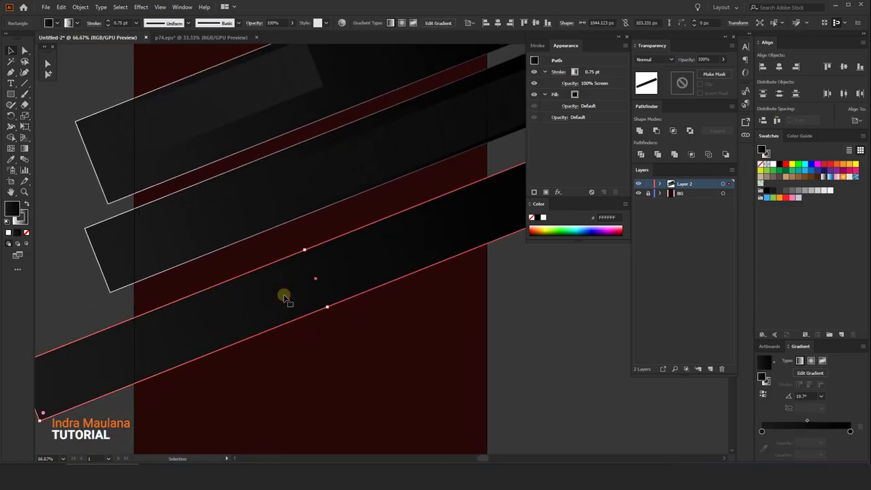
{"action": "left_click", "coordinate": [283, 294]}
{"action": "right_click", "coordinate": [281, 292]}
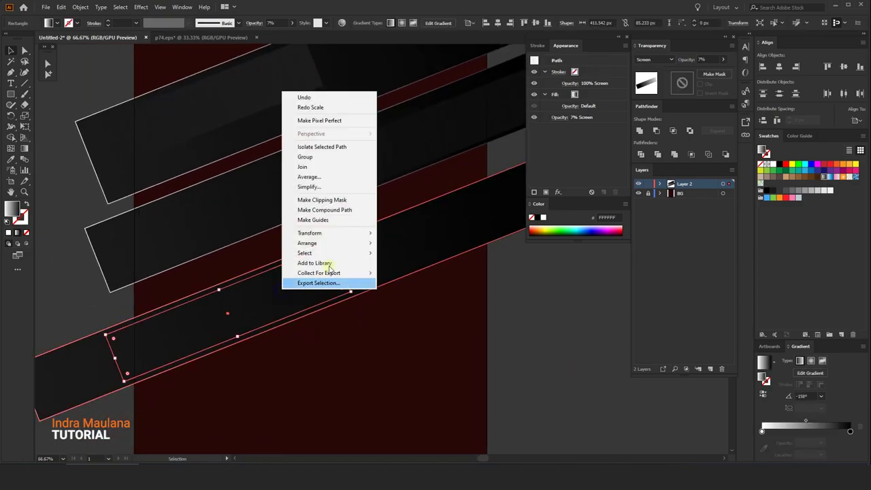
{"action": "left_click", "coordinate": [392, 244]}
{"action": "left_click", "coordinate": [524, 331]}
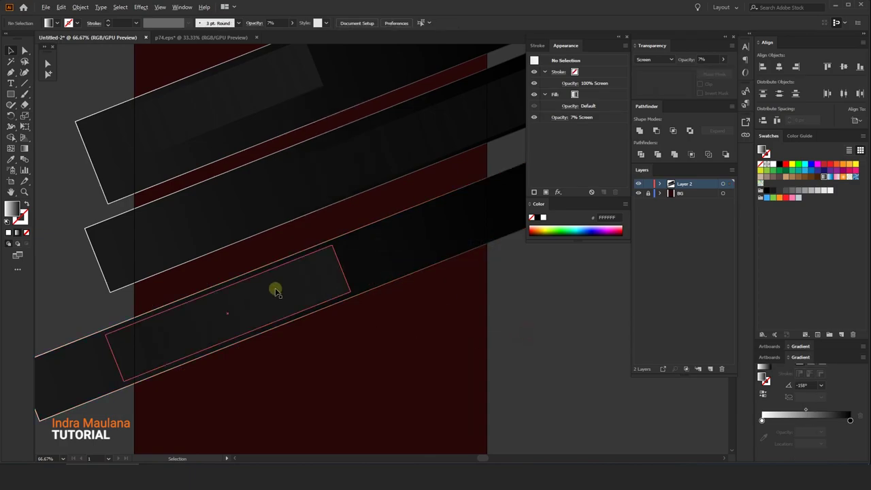
{"action": "left_click", "coordinate": [276, 289]}
{"action": "left_click_drag", "start_coordinate": [109, 123], "coordinate": [178, 163]}
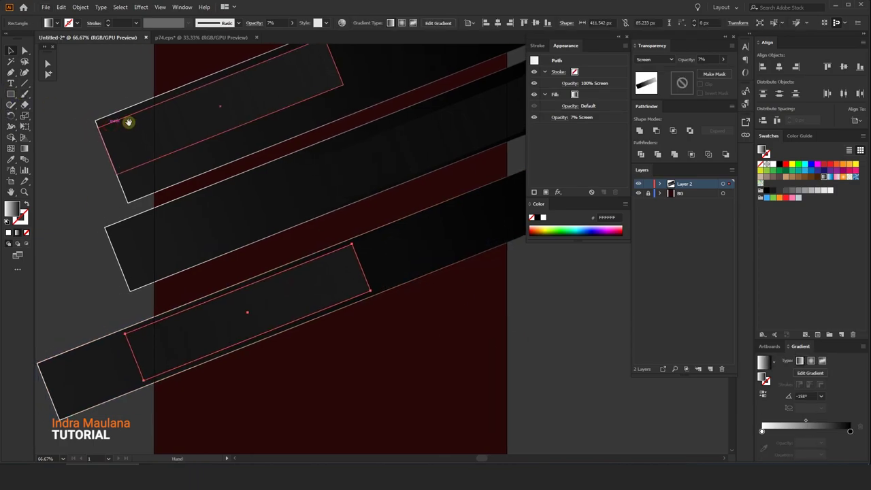
{"action": "left_click", "coordinate": [413, 346]}
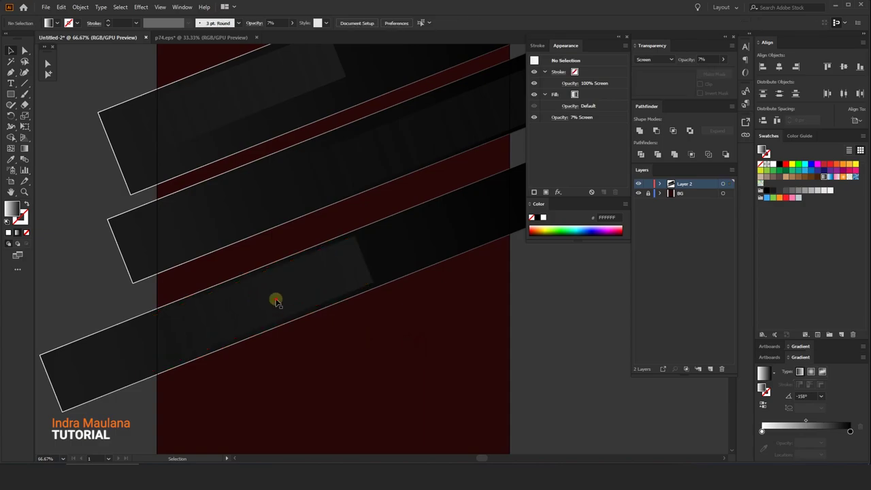
{"action": "left_click", "coordinate": [260, 328]}
{"action": "left_click", "coordinate": [261, 329], "text": "shift"}
{"action": "left_click_drag", "start_coordinate": [261, 329], "coordinate": [253, 311]}
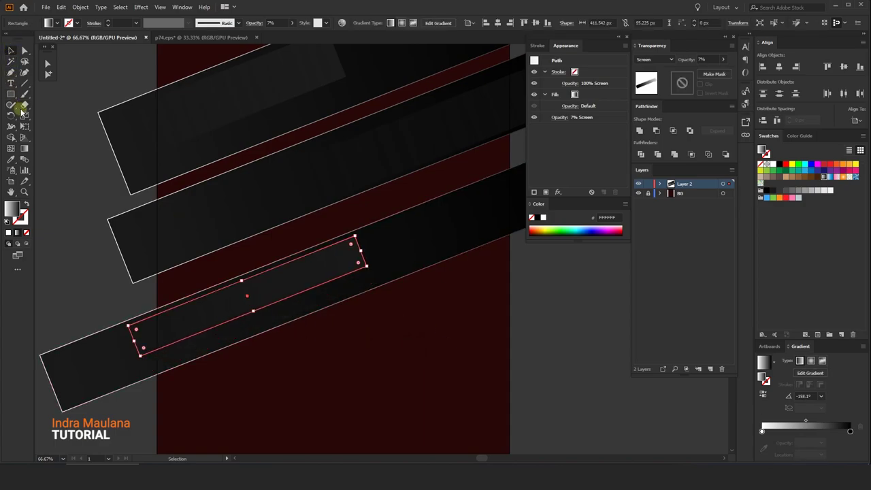
Step: Erase a rectangular area from the band with the Eraser tool
{"action": "left_click", "coordinate": [22, 109]}
{"action": "mouse_move", "coordinate": [437, 178]}
{"action": "left_mouse_down"}
{"action": "mouse_move", "coordinate": [352, 322]}
{"action": "mouse_move", "coordinate": [343, 321]}
{"action": "left_mouse_up"}
{"action": "key", "text": "ctrl+minus"}
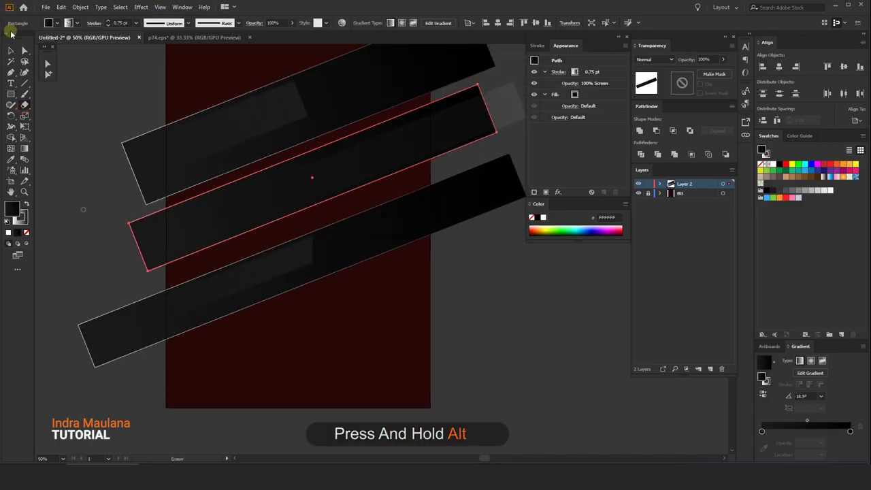
Step: Move the faint strip down into the lowest band
{"action": "left_click", "coordinate": [10, 50]}
{"action": "left_click", "coordinate": [99, 94]}
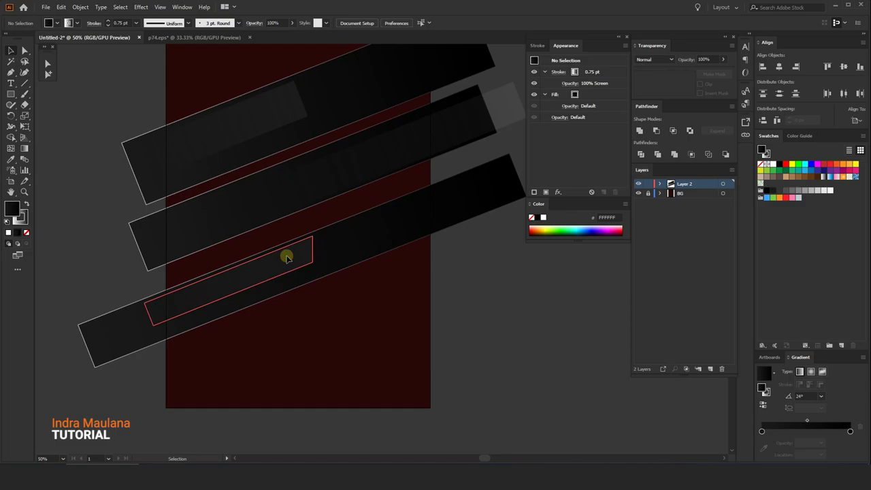
{"action": "left_click_drag", "start_coordinate": [287, 258], "coordinate": [252, 271]}
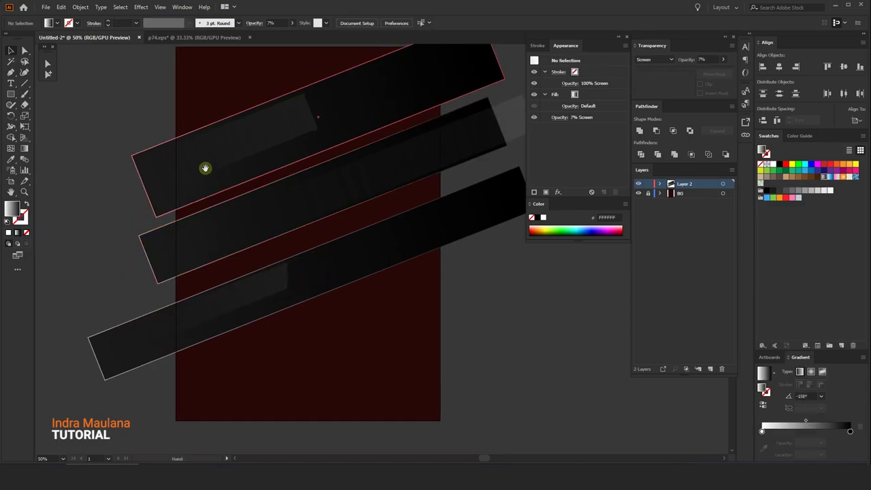
{"action": "scroll", "coordinate": [121, 253], "scroll_direction": "right", "scroll_amount": 3}
{"action": "scroll", "coordinate": [123, 242], "scroll_direction": "up", "scroll_amount": 5}
{"action": "scroll", "coordinate": [122, 241], "scroll_direction": "right", "scroll_amount": 2}
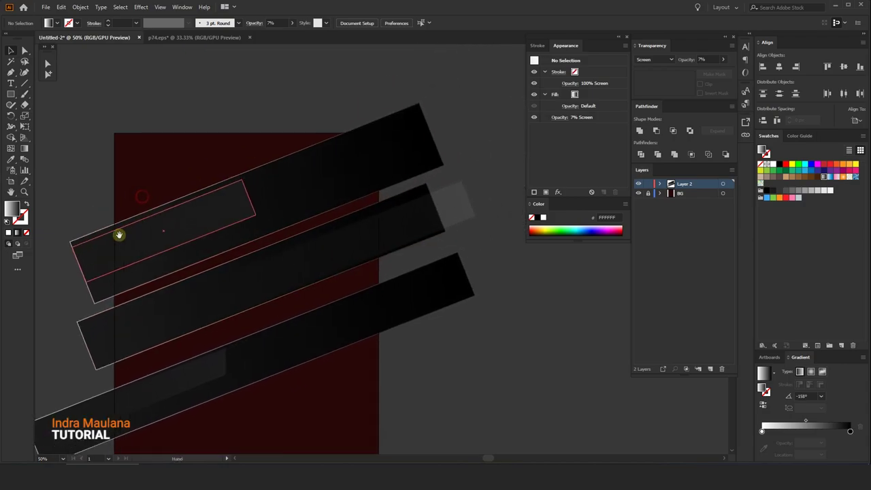
Step: Place a copy of the faint strip farther along the top band
{"action": "left_click", "coordinate": [341, 246]}
{"action": "left_click", "coordinate": [182, 238]}
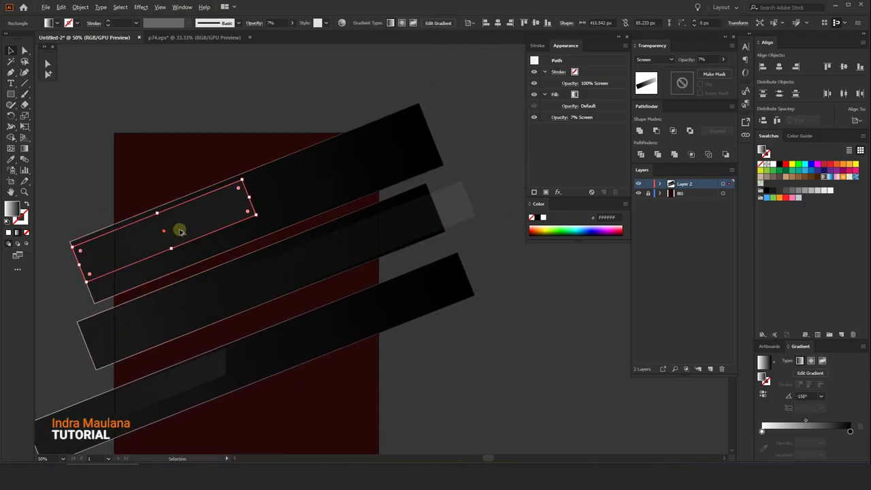
{"action": "left_click_drag", "start_coordinate": [180, 232], "coordinate": [310, 215]}
{"action": "left_click_drag", "start_coordinate": [347, 189], "coordinate": [364, 185]}
{"action": "scroll", "coordinate": [364, 184], "scroll_direction": "up", "scroll_amount": 2}
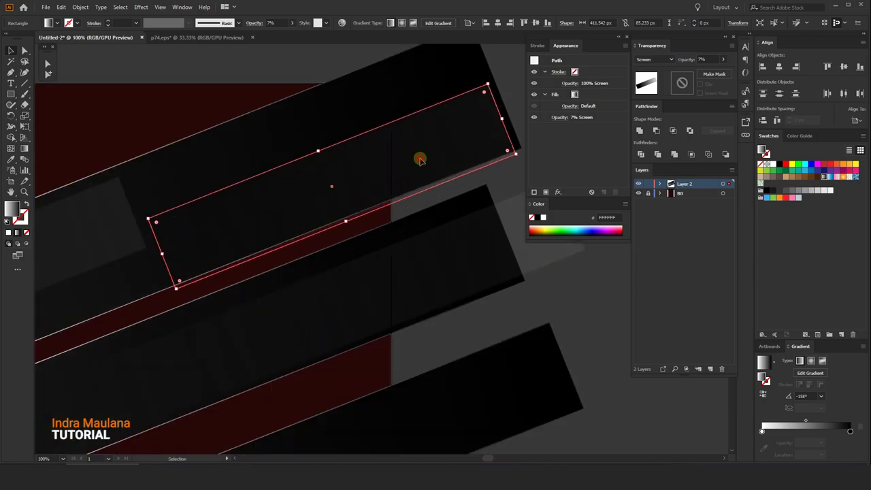
Step: Nudge the top-band strip slightly and raise its opacity to 100%
{"action": "left_click_drag", "start_coordinate": [419, 160], "coordinate": [422, 162]}
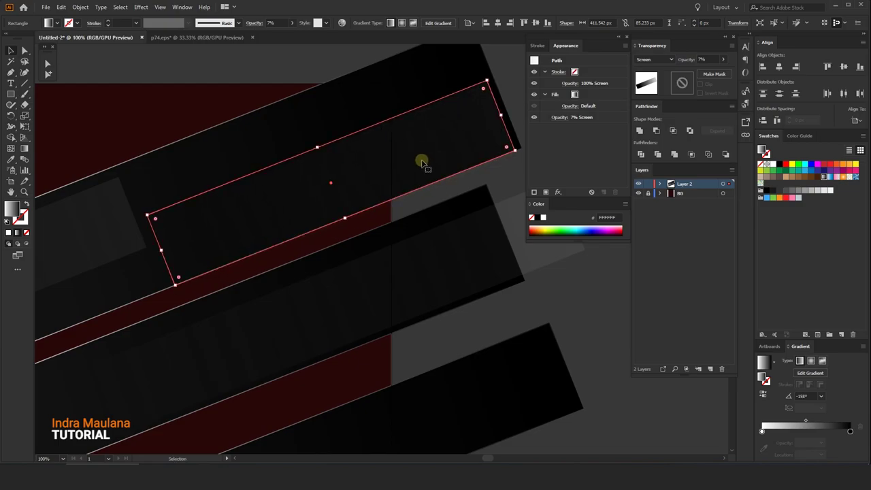
{"action": "left_click", "coordinate": [772, 361]}
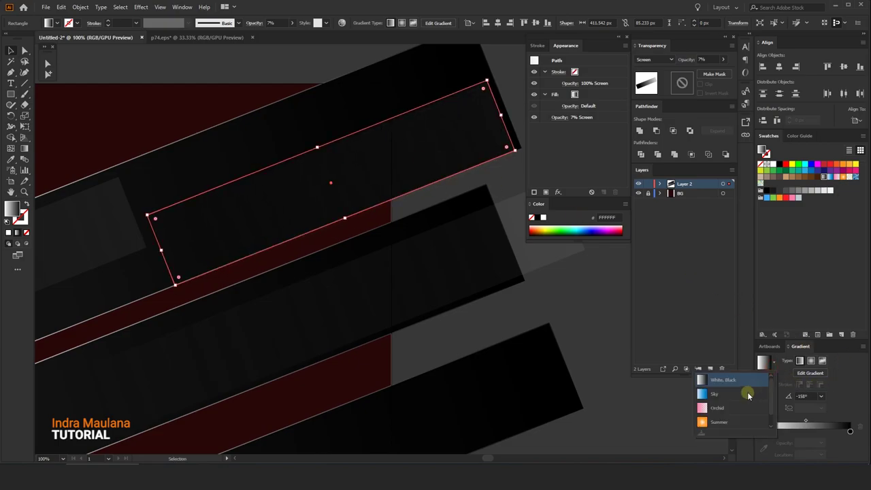
{"action": "left_click", "coordinate": [660, 60]}
{"action": "left_click", "coordinate": [660, 60]}
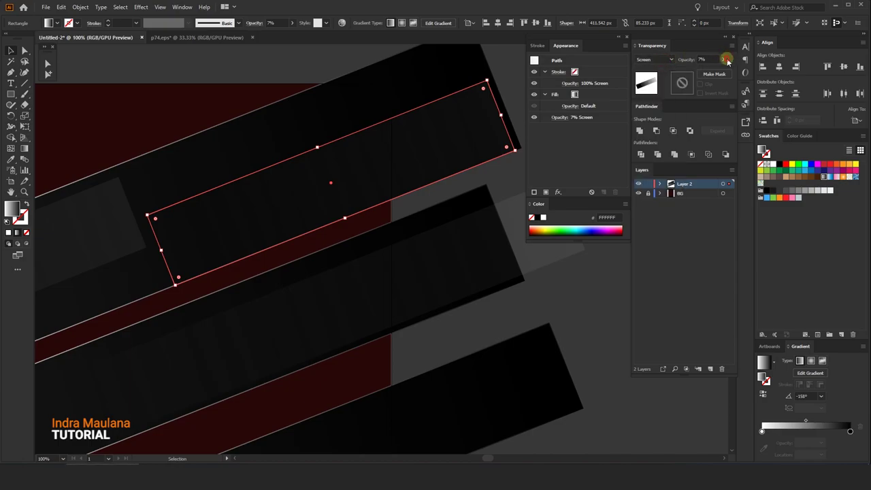
{"action": "left_click", "coordinate": [723, 60]}
{"action": "left_click_drag", "start_coordinate": [689, 70], "coordinate": [722, 70]}
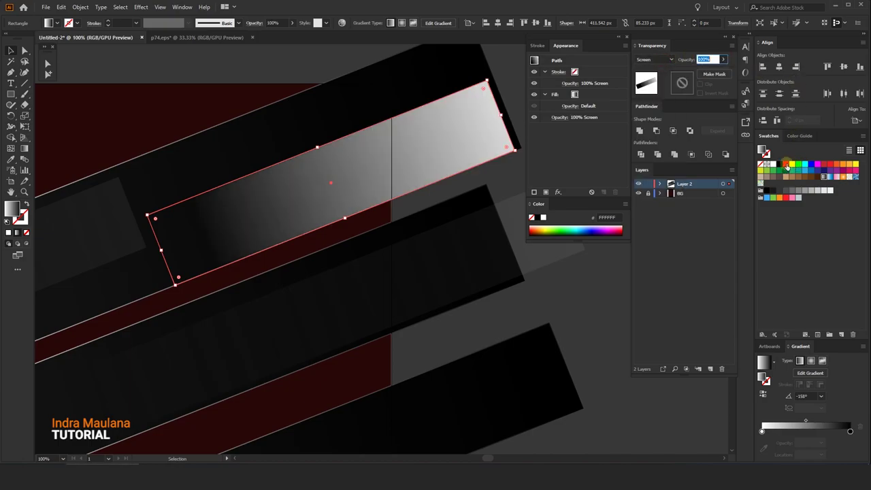
{"action": "left_click", "coordinate": [795, 265]}
Step: Make the gradient's left stop red (FF0000) and reverse the gradient
{"action": "left_click", "coordinate": [850, 430]}
{"action": "left_click", "coordinate": [767, 443]}
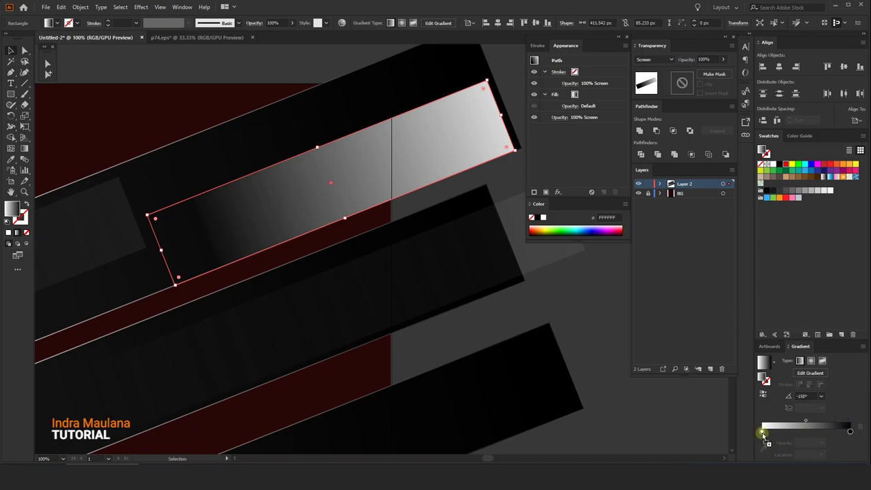
{"action": "left_click", "coordinate": [393, 252]}
{"action": "scroll", "coordinate": [314, 162], "scroll_direction": "down", "scroll_amount": 1, "text": "alt"}
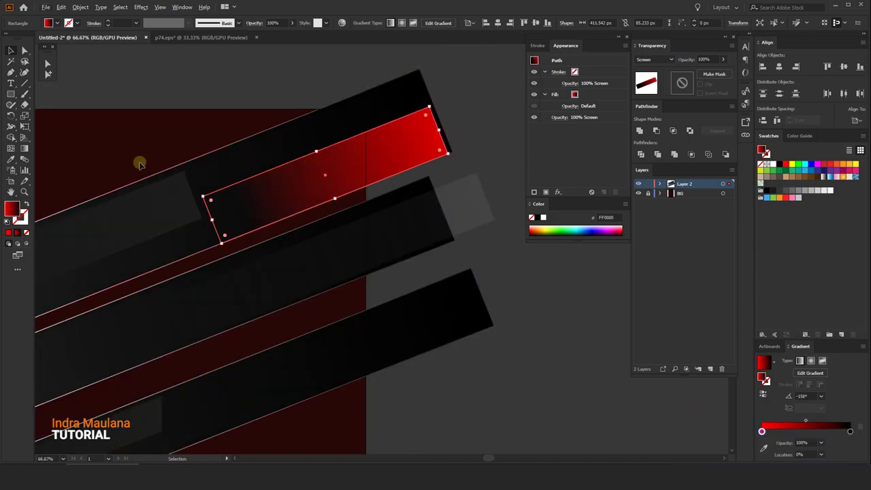
{"action": "left_click", "coordinate": [763, 393]}
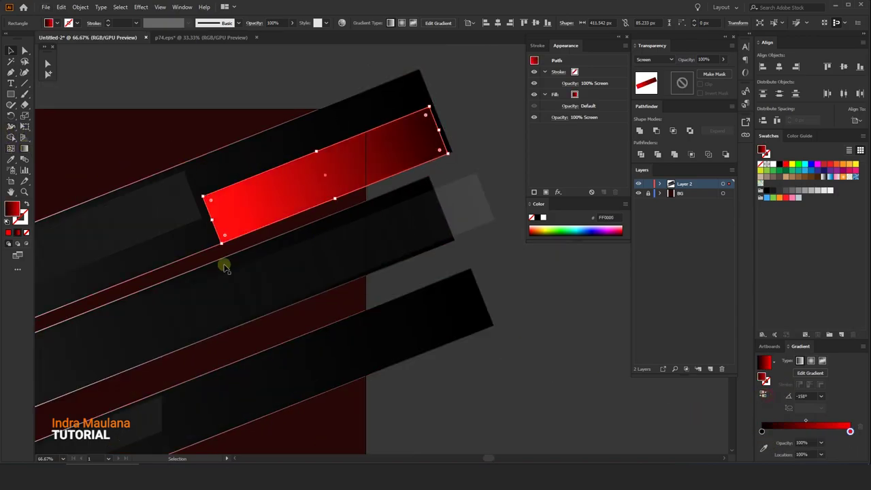
Step: Reposition the gradient on the strip, setting the black stop to 19.9%
{"action": "left_click", "coordinate": [23, 149]}
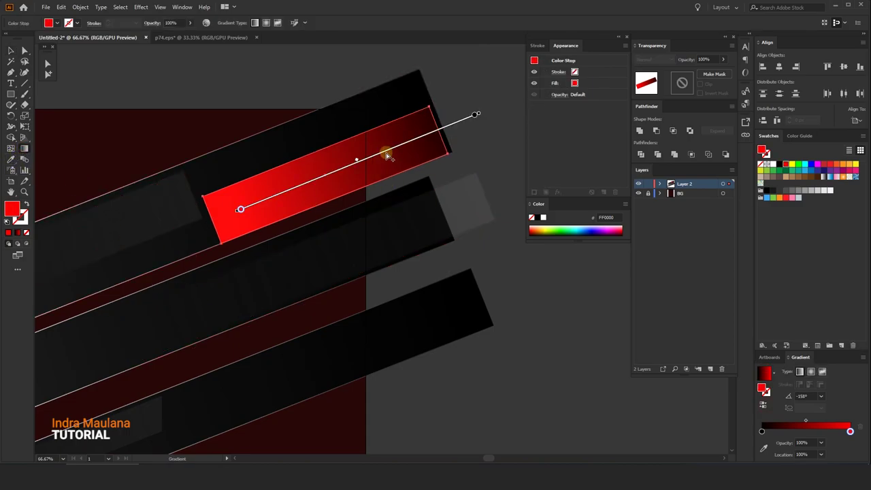
{"action": "left_click_drag", "start_coordinate": [370, 155], "coordinate": [345, 165]}
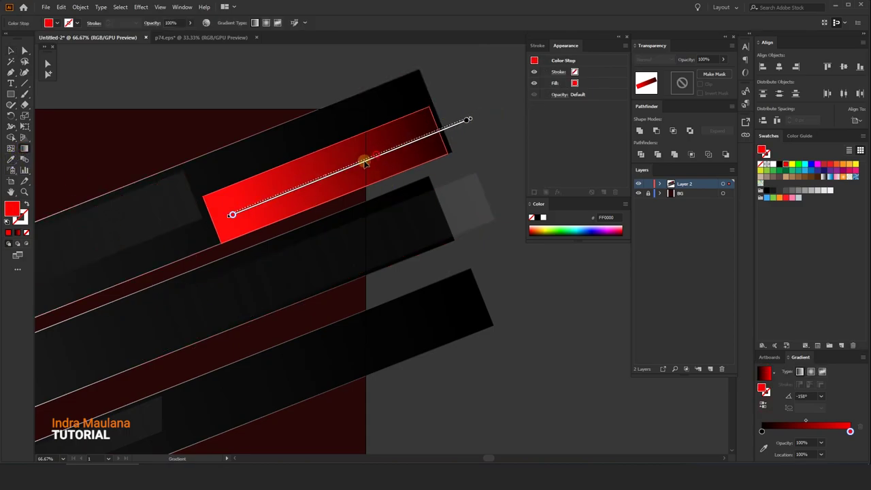
{"action": "mouse_move", "coordinate": [449, 125]}
{"action": "left_mouse_down"}
{"action": "mouse_move", "coordinate": [425, 134]}
{"action": "mouse_move", "coordinate": [449, 127]}
{"action": "left_mouse_up"}
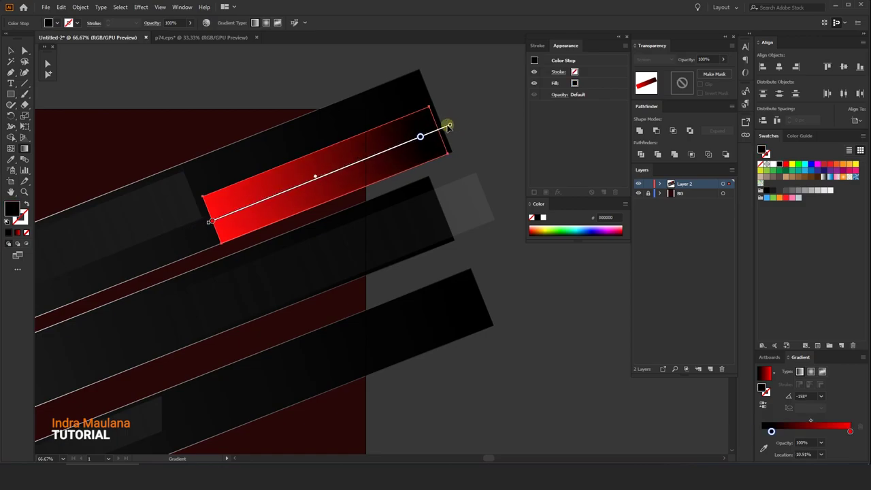
{"action": "left_click_drag", "start_coordinate": [401, 145], "coordinate": [398, 146]}
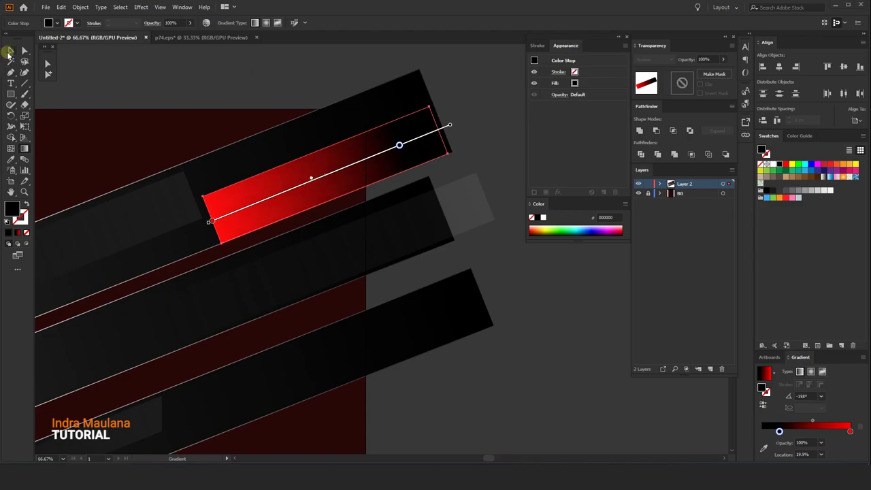
{"action": "left_click", "coordinate": [9, 51]}
{"action": "left_click", "coordinate": [253, 88]}
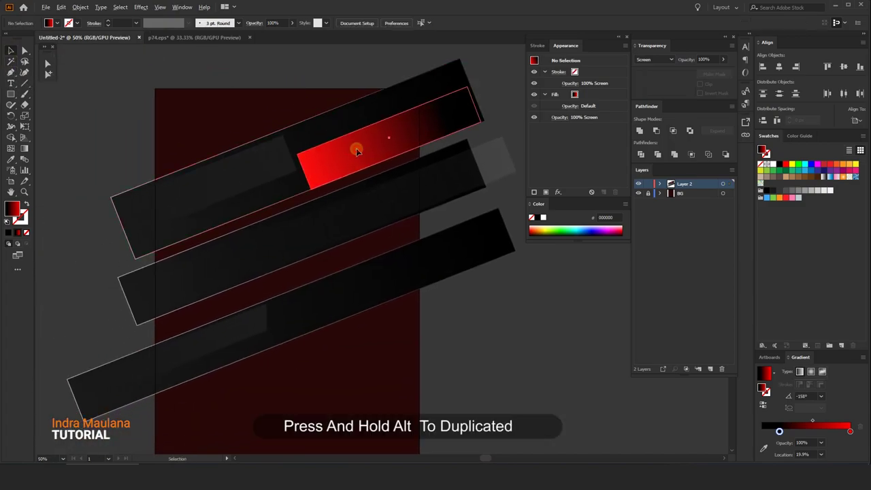
Step: Duplicate the red strip onto the middle band's left end and change its stacking order
{"action": "mouse_move", "coordinate": [356, 149]}
{"action": "left_mouse_down"}
{"action": "mouse_move", "coordinate": [153, 258]}
{"action": "mouse_move", "coordinate": [167, 253]}
{"action": "left_mouse_up"}
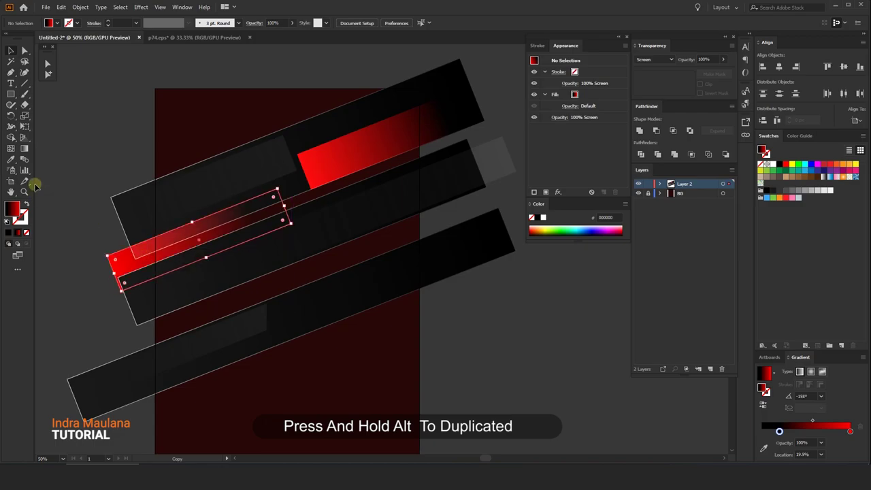
{"action": "right_click", "coordinate": [171, 235]}
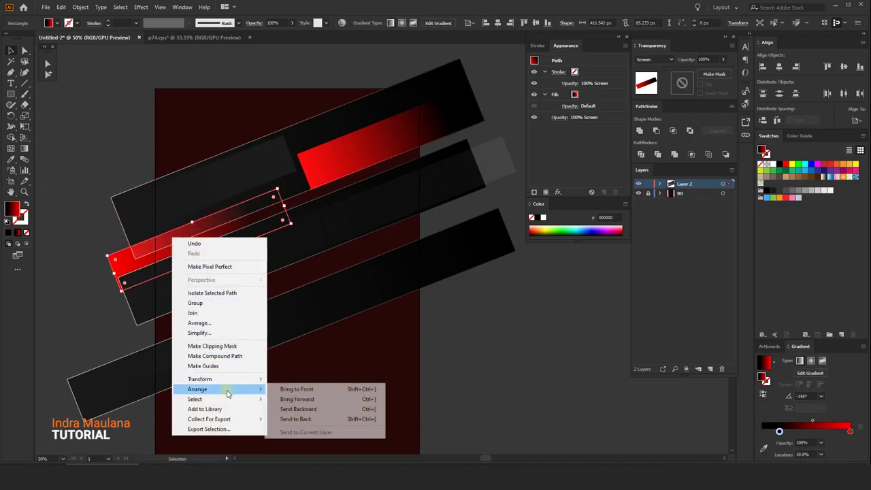
{"action": "left_click", "coordinate": [300, 390]}
{"action": "left_click", "coordinate": [127, 141]}
Step: Select the red strips and then the lowest dark bar, panning across the poster
{"action": "mouse_move", "coordinate": [121, 122]}
{"action": "left_mouse_down"}
{"action": "mouse_move", "coordinate": [140, 107]}
{"action": "mouse_move", "coordinate": [134, 94]}
{"action": "left_mouse_up"}
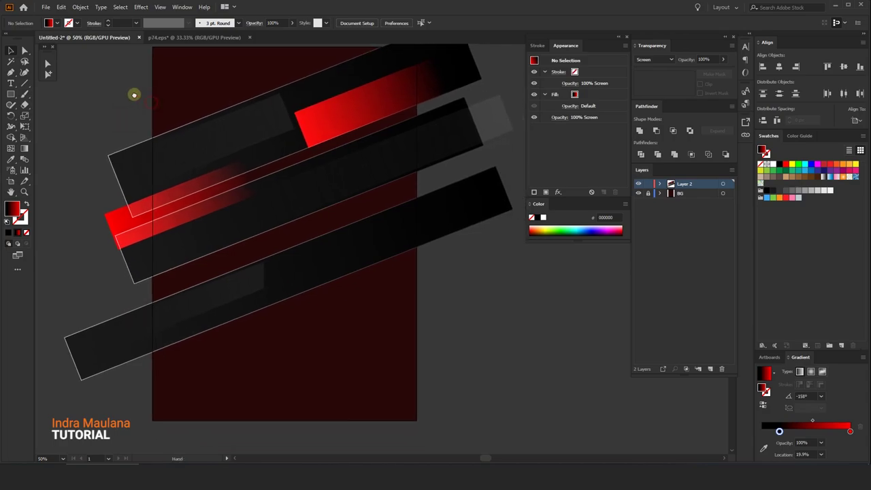
{"action": "left_click", "coordinate": [340, 113]}
{"action": "mouse_move", "coordinate": [346, 111]}
{"action": "left_mouse_down"}
{"action": "mouse_move", "coordinate": [311, 118]}
{"action": "mouse_move", "coordinate": [317, 111]}
{"action": "left_mouse_up"}
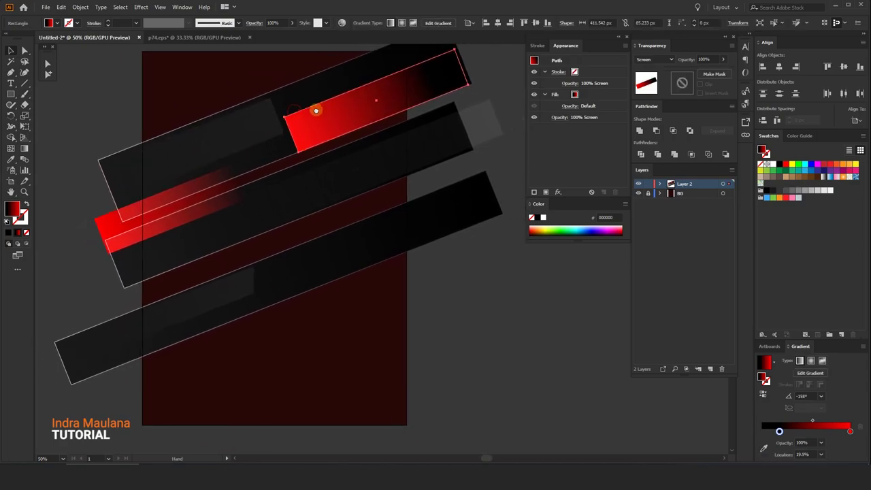
{"action": "left_click_drag", "start_coordinate": [273, 173], "coordinate": [298, 144]}
{"action": "left_click", "coordinate": [208, 174]}
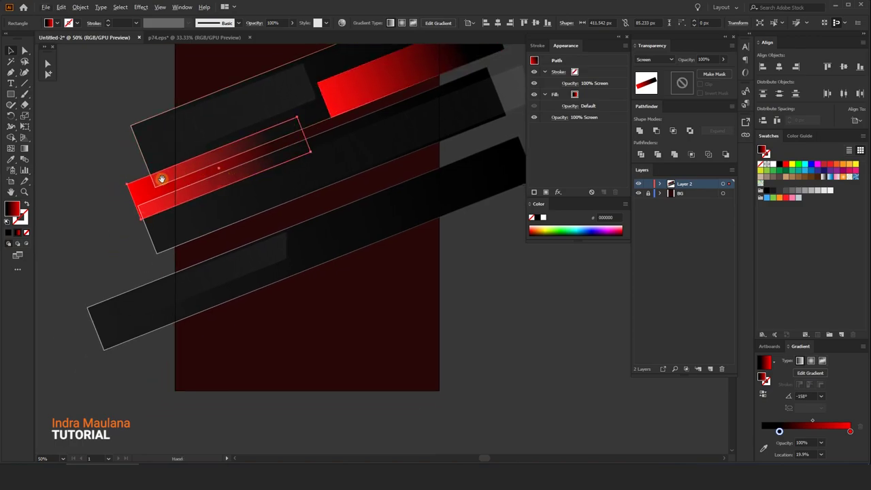
{"action": "left_click_drag", "start_coordinate": [162, 179], "coordinate": [174, 176]}
{"action": "left_click", "coordinate": [122, 303]}
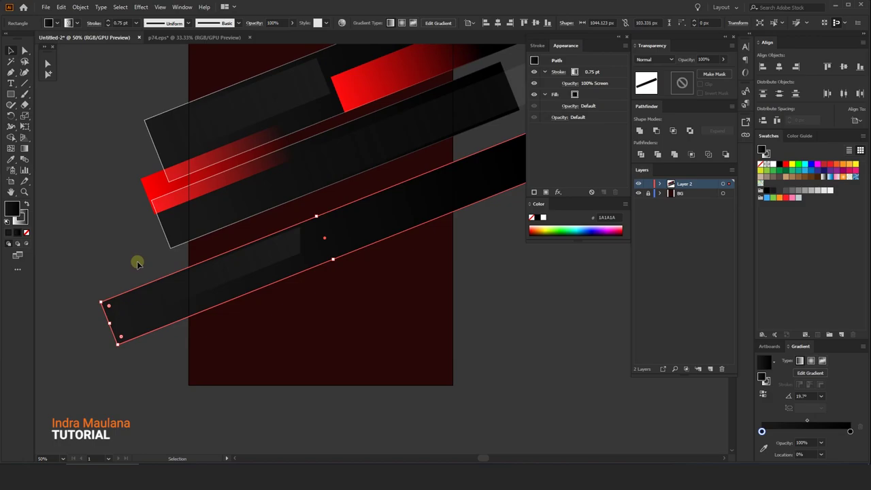
Step: Duplicate the two lower bars downward and resize the copies
{"action": "left_click", "coordinate": [180, 237], "text": "shift"}
{"action": "scroll", "coordinate": [181, 234], "scroll_direction": "down", "scroll_amount": 1}
{"action": "left_click_drag", "start_coordinate": [200, 254], "coordinate": [207, 342]}
{"action": "left_click_drag", "start_coordinate": [277, 369], "coordinate": [273, 358]}
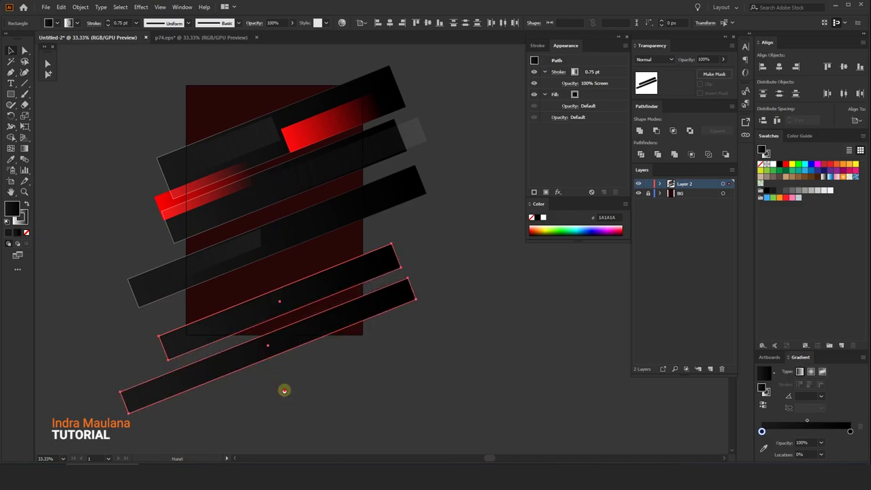
{"action": "left_click", "coordinate": [302, 376]}
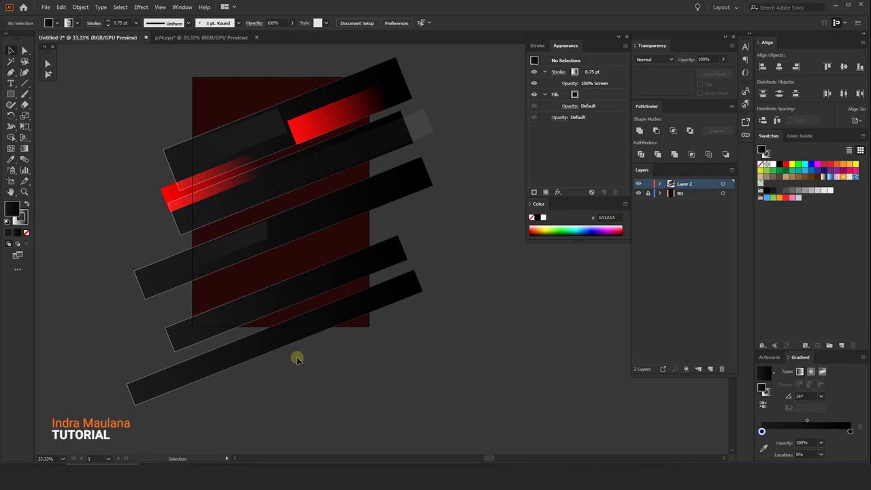
Step: Nudge the bottom bar slightly up and copy the red strip onto the lower bars
{"action": "mouse_move", "coordinate": [298, 345]}
{"action": "left_mouse_down"}
{"action": "mouse_move", "coordinate": [330, 363]}
{"action": "mouse_move", "coordinate": [323, 362]}
{"action": "left_mouse_up"}
{"action": "scroll", "coordinate": [320, 356], "scroll_direction": "up", "scroll_amount": 1}
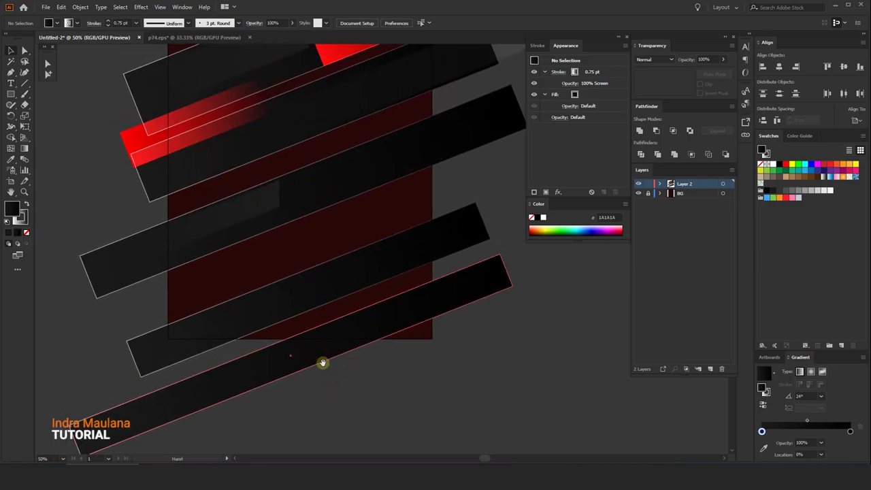
{"action": "scroll", "coordinate": [323, 361], "scroll_direction": "down", "scroll_amount": 1}
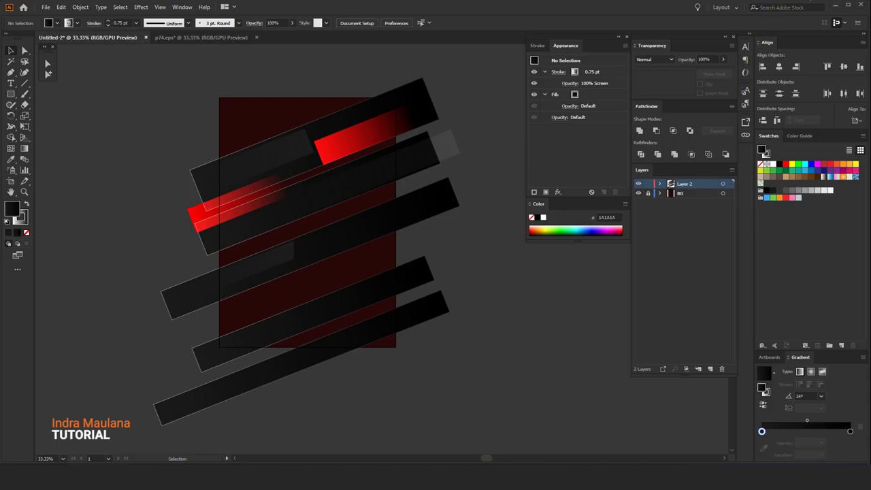
{"action": "left_click_drag", "start_coordinate": [312, 359], "coordinate": [311, 355]}
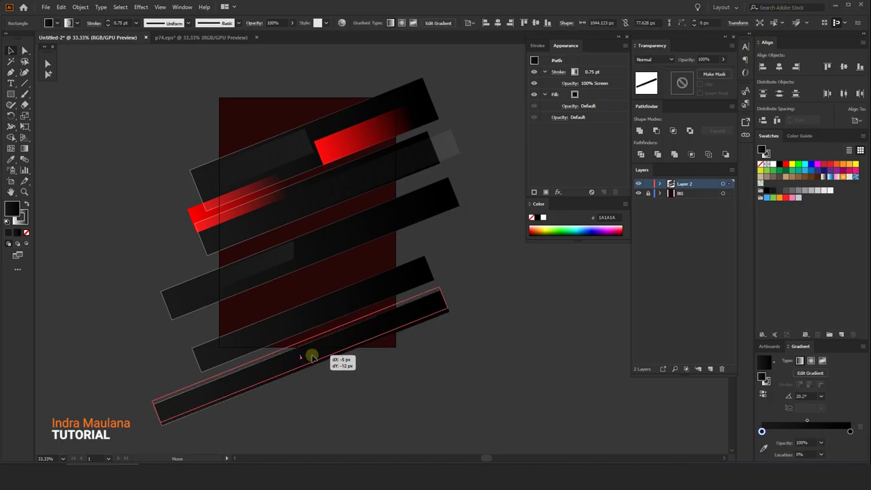
{"action": "mouse_move", "coordinate": [243, 198]}
{"action": "left_mouse_down"}
{"action": "mouse_move", "coordinate": [243, 285]}
{"action": "mouse_move", "coordinate": [256, 335]}
{"action": "left_mouse_up"}
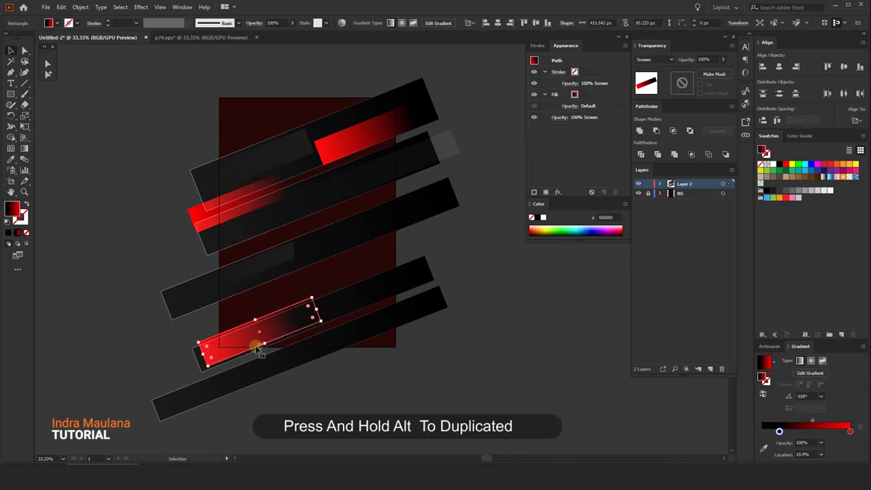
Step: Place the red strip copy on the fourth bar, stretch it longer and shift its gradient
{"action": "left_click_drag", "start_coordinate": [256, 335], "coordinate": [268, 375]}
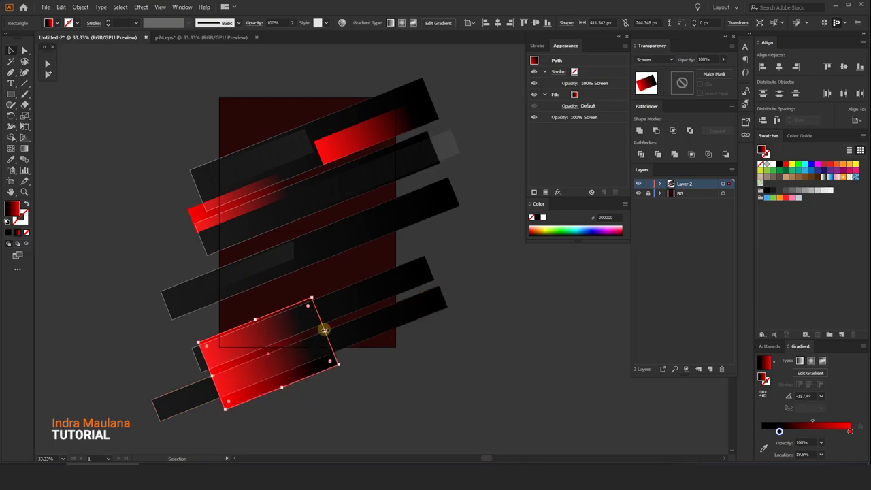
{"action": "left_click_drag", "start_coordinate": [324, 329], "coordinate": [485, 267]}
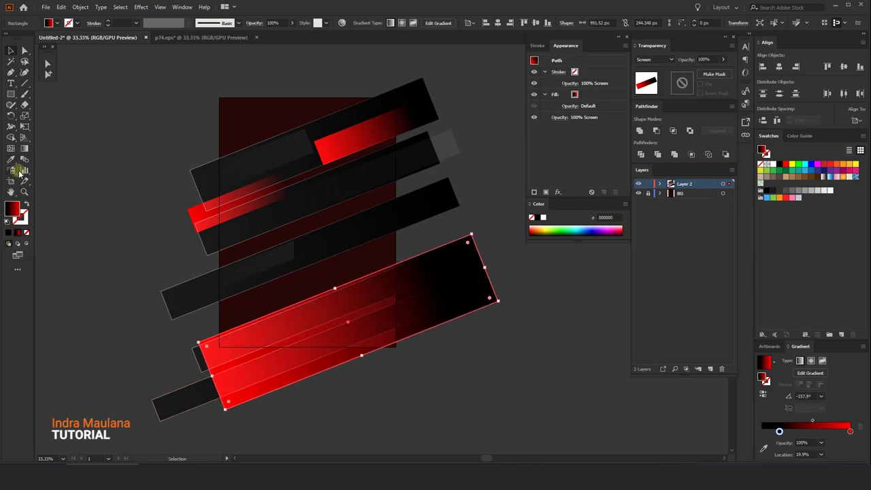
{"action": "left_click", "coordinate": [24, 148]}
{"action": "left_click_drag", "start_coordinate": [369, 311], "coordinate": [263, 345]}
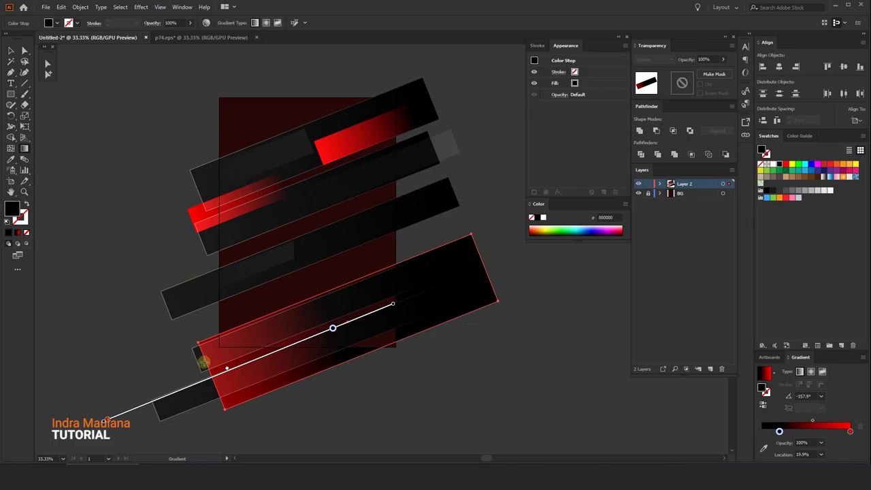
Step: Redraw the lower bar's gradient from lower-left red to upper-right black, adjusting stop and midpoint
{"action": "mouse_move", "coordinate": [202, 363]}
{"action": "left_mouse_down"}
{"action": "mouse_move", "coordinate": [436, 294]}
{"action": "mouse_move", "coordinate": [208, 383]}
{"action": "left_mouse_up"}
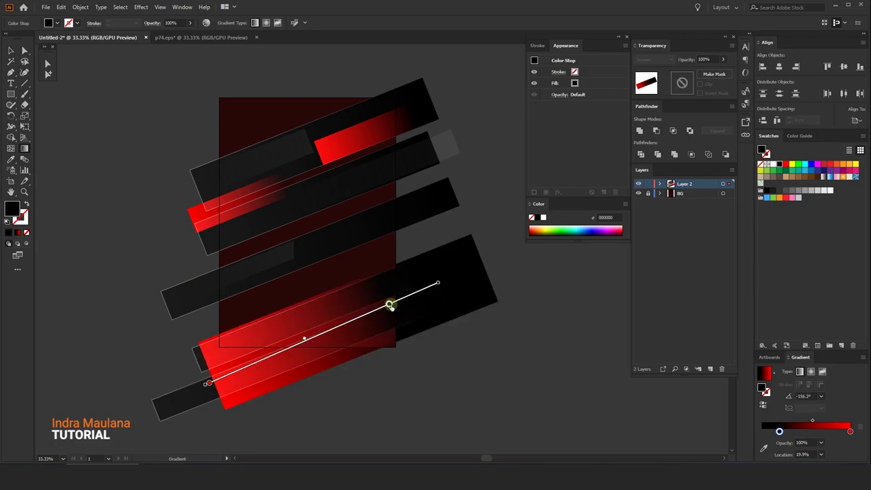
{"action": "left_click_drag", "start_coordinate": [388, 304], "coordinate": [435, 283]}
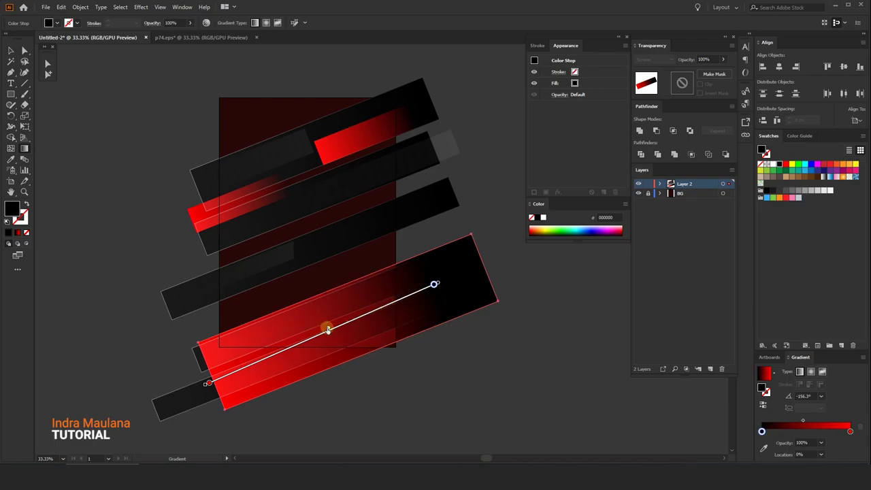
{"action": "left_click_drag", "start_coordinate": [285, 348], "coordinate": [267, 354]}
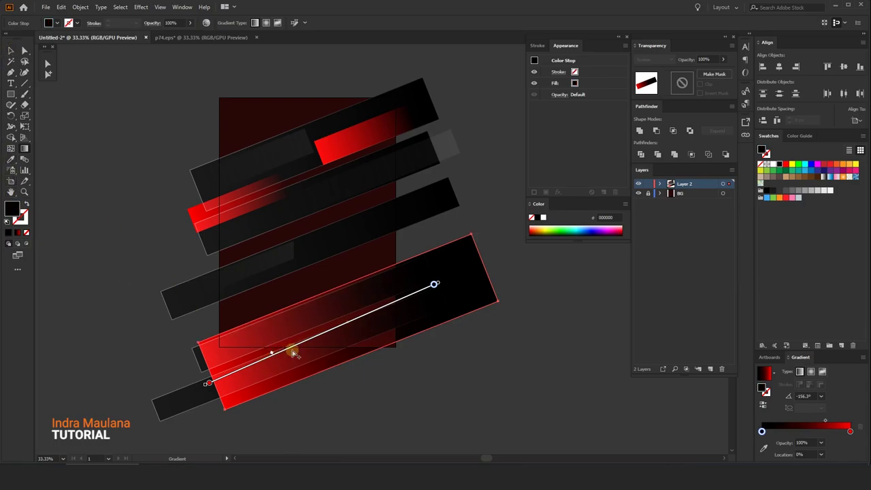
{"action": "left_click_drag", "start_coordinate": [294, 348], "coordinate": [280, 352]}
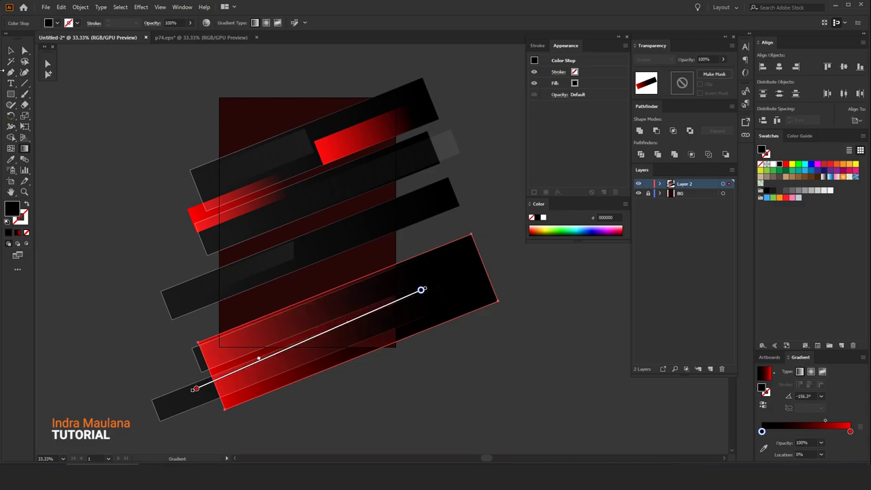
{"action": "double_click", "coordinate": [10, 50]}
{"action": "left_click", "coordinate": [490, 306]}
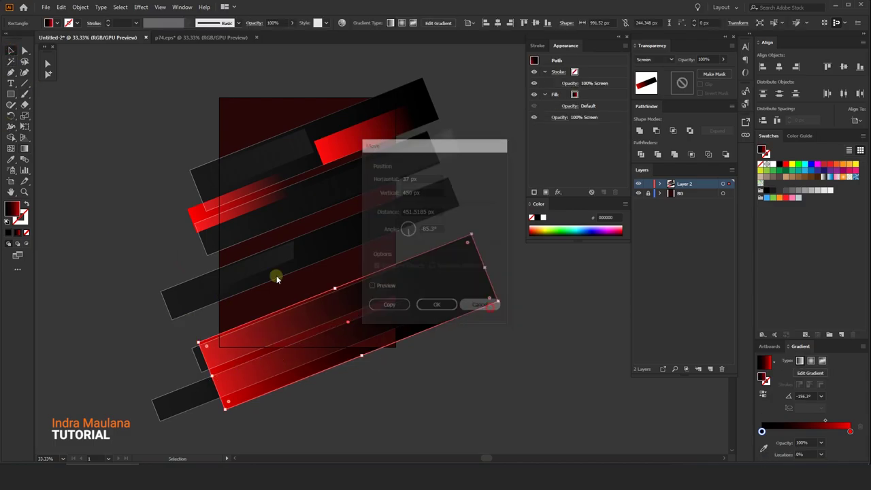
Step: Move the lower bar's black gradient stop to about 21% along
{"action": "left_click", "coordinate": [166, 184]}
{"action": "scroll", "coordinate": [307, 277], "scroll_direction": "down", "scroll_amount": 1}
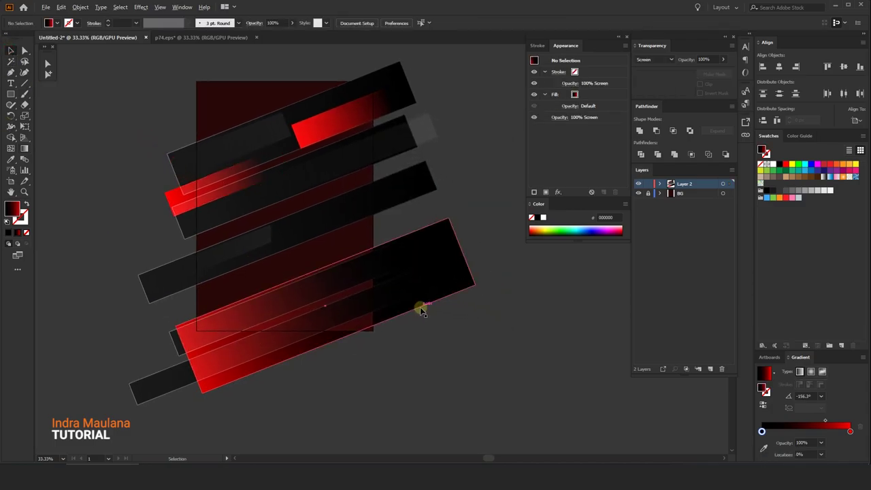
{"action": "key", "text": "ctrl+plus"}
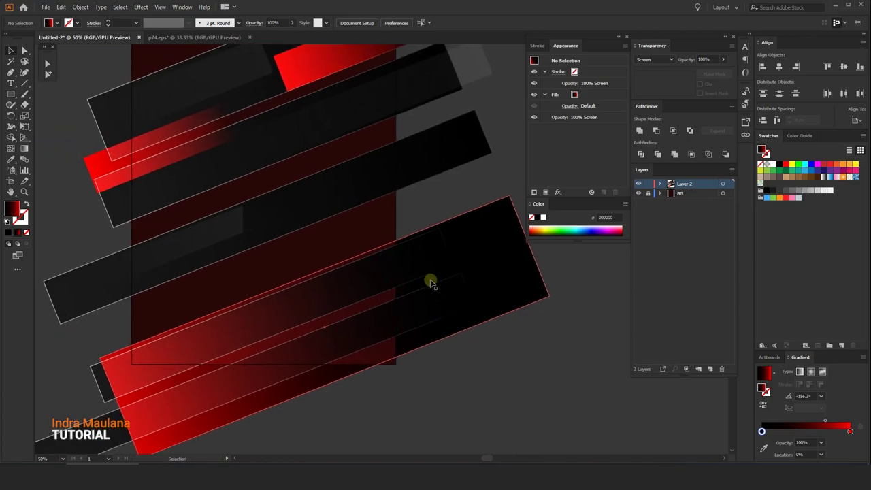
{"action": "left_click", "coordinate": [399, 305]}
{"action": "left_click", "coordinate": [25, 149]}
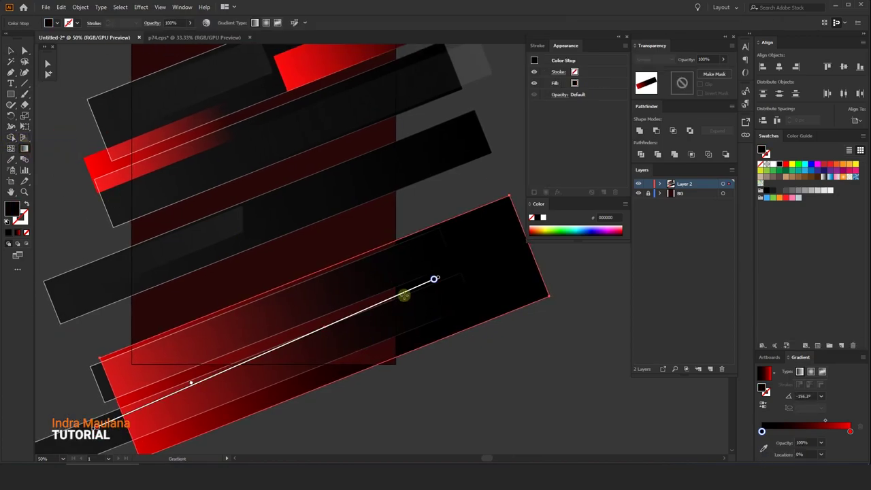
{"action": "left_click_drag", "start_coordinate": [435, 279], "coordinate": [361, 310]}
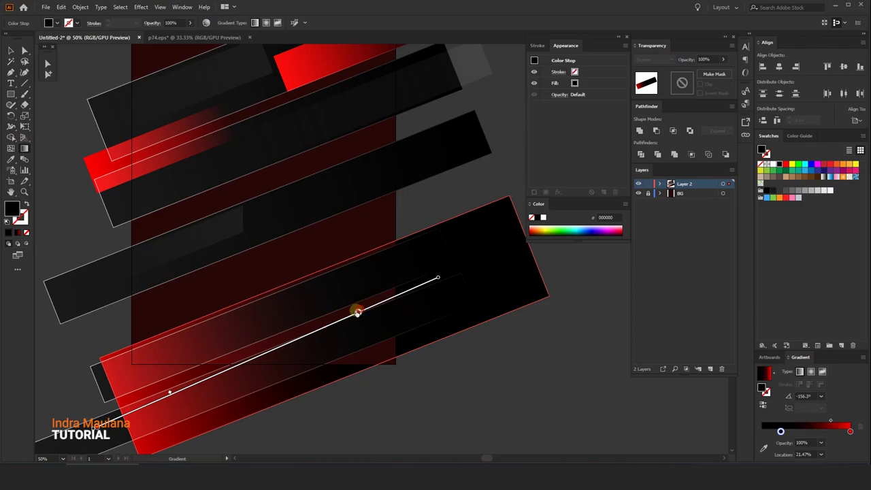
{"action": "left_click", "coordinate": [468, 372]}
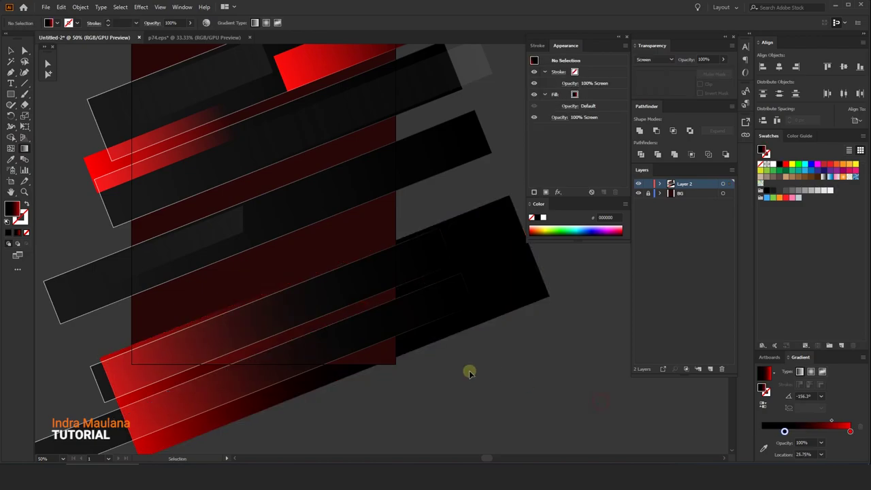
Step: Zoom out to the whole poster and fine-tune the lower bar's gradient line position
{"action": "left_click_drag", "start_coordinate": [322, 273], "coordinate": [352, 290]}
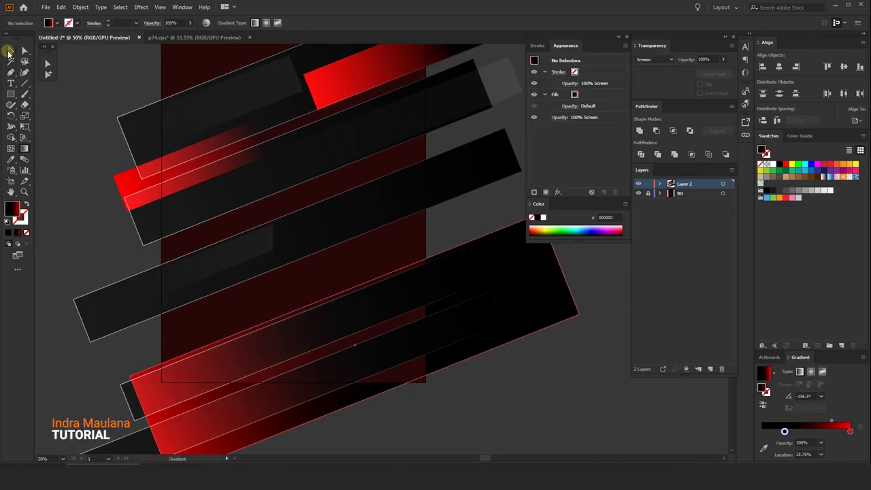
{"action": "left_click", "coordinate": [9, 51]}
{"action": "left_click_drag", "start_coordinate": [99, 152], "coordinate": [125, 176]}
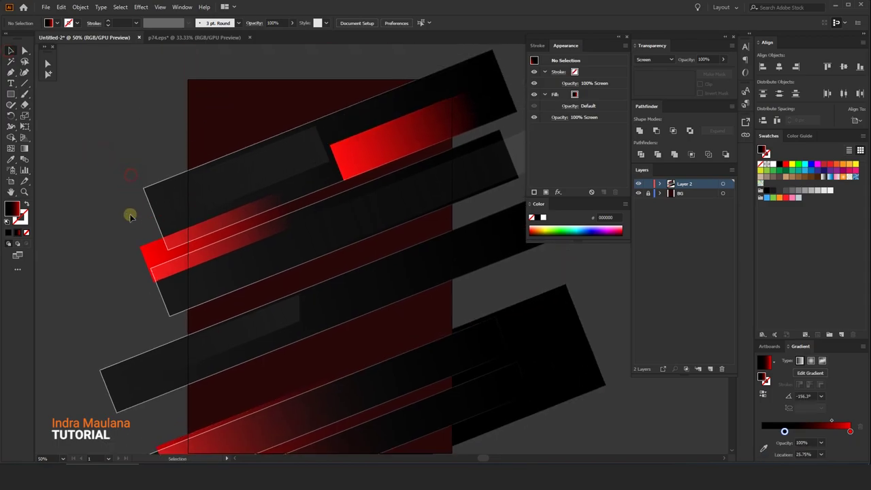
{"action": "key", "text": "ctrl+minus"}
{"action": "left_click_drag", "start_coordinate": [124, 181], "coordinate": [148, 180]}
{"action": "left_click", "coordinate": [288, 356]}
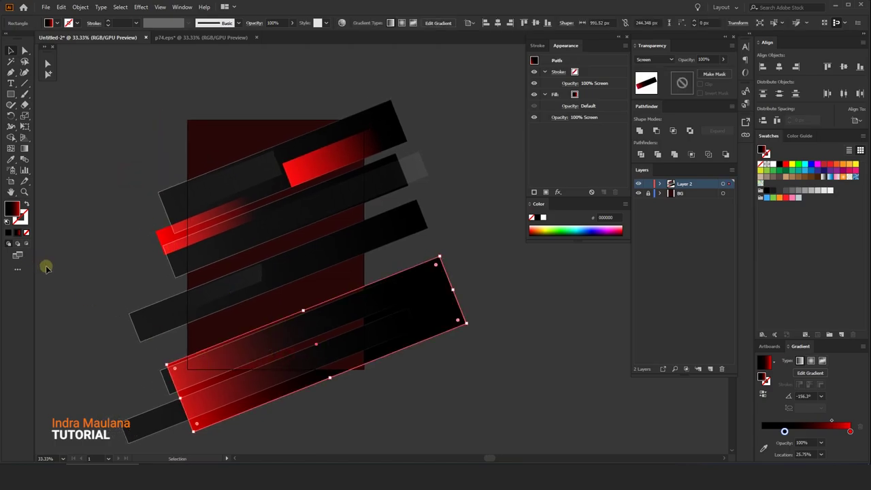
{"action": "left_click", "coordinate": [24, 148]}
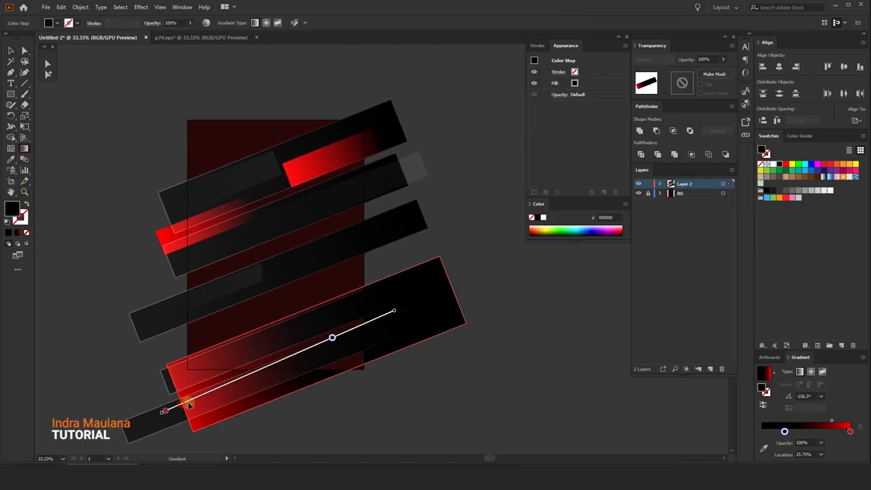
{"action": "left_click_drag", "start_coordinate": [199, 396], "coordinate": [199, 398]}
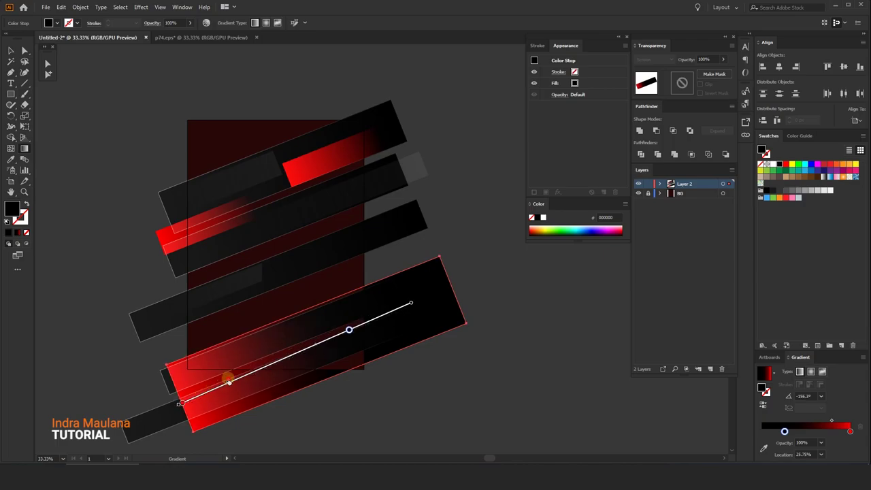
Step: Deselect the bar and review the red-to-black fade on the poster
{"action": "key", "text": "v"}
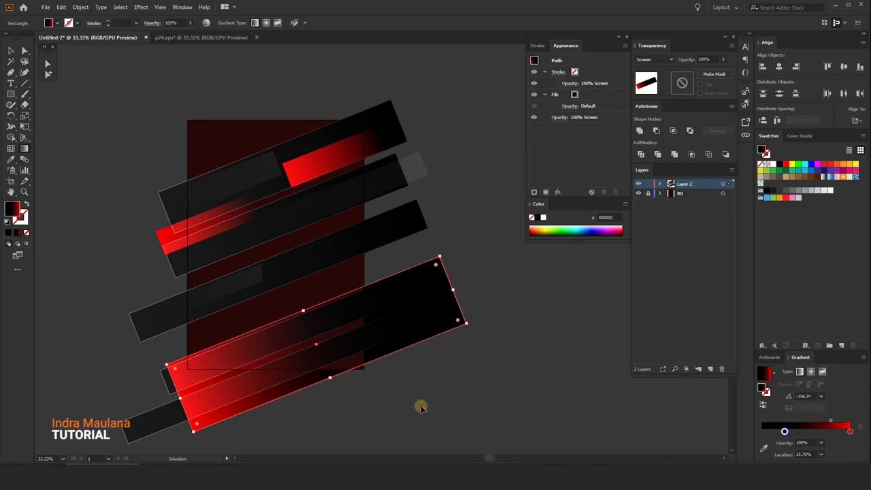
{"action": "left_click", "coordinate": [417, 404]}
{"action": "left_click_drag", "start_coordinate": [350, 379], "coordinate": [372, 389]}
{"action": "left_click", "coordinate": [10, 51]}
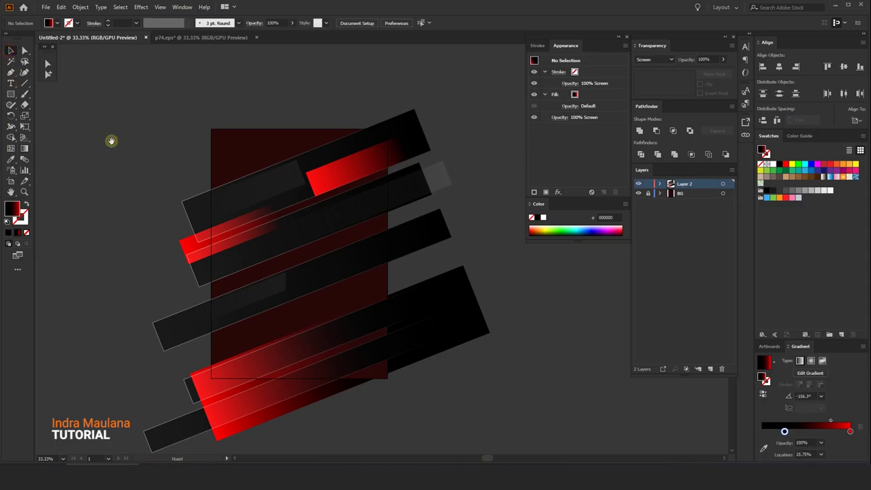
{"action": "mouse_move", "coordinate": [111, 139]}
{"action": "left_mouse_down"}
{"action": "mouse_move", "coordinate": [111, 126]}
{"action": "mouse_move", "coordinate": [135, 118]}
{"action": "left_mouse_up"}
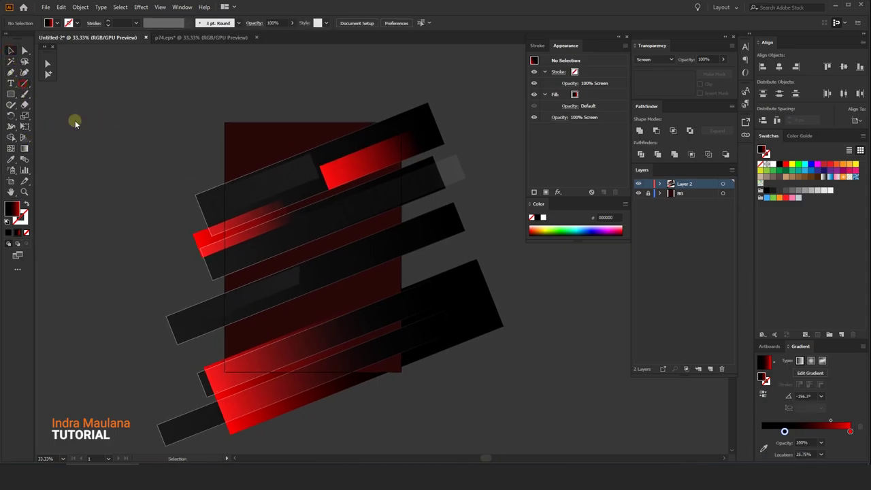
{"action": "scroll", "coordinate": [309, 135], "scroll_direction": "up", "scroll_amount": 1}
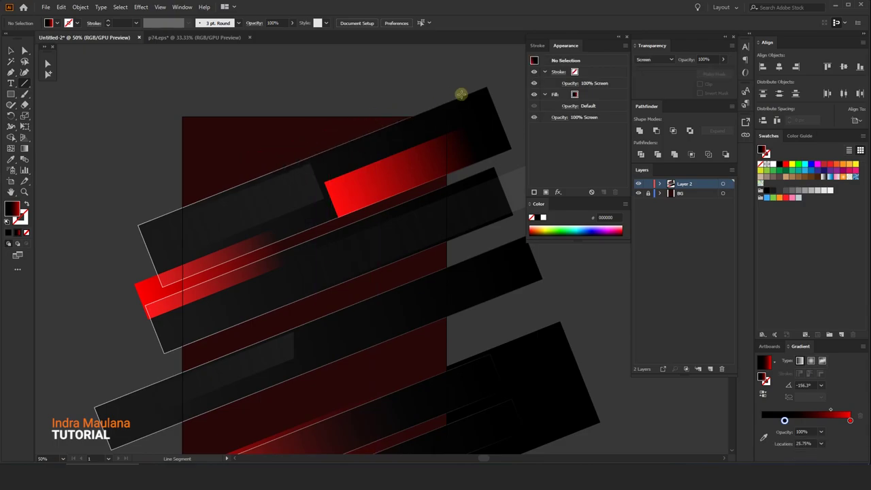
Step: Draw a diagonal line along the top bar, move it just above, and give it a 1 pt stroke
{"action": "left_click_drag", "start_coordinate": [486, 87], "coordinate": [138, 226]}
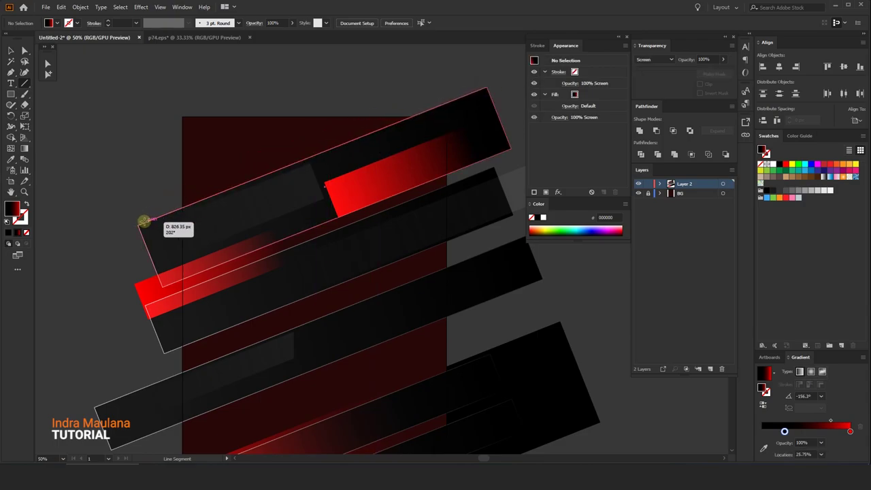
{"action": "left_click", "coordinate": [10, 51]}
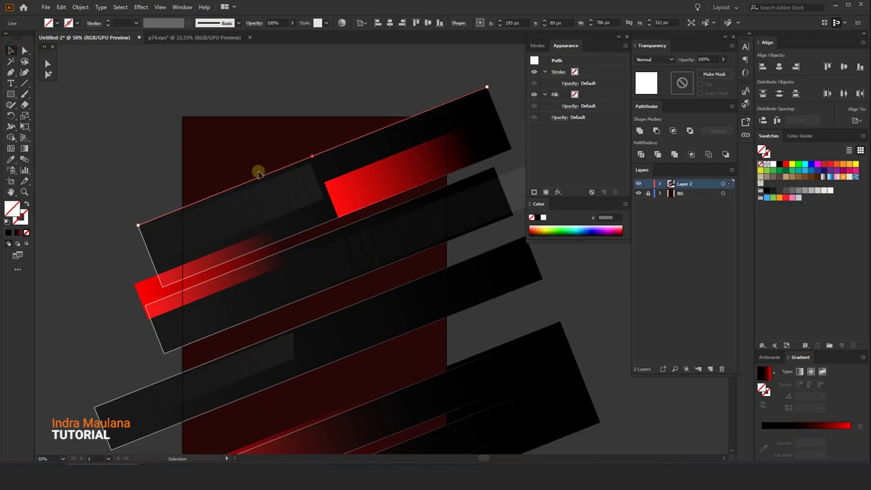
{"action": "left_click_drag", "start_coordinate": [259, 177], "coordinate": [237, 155]}
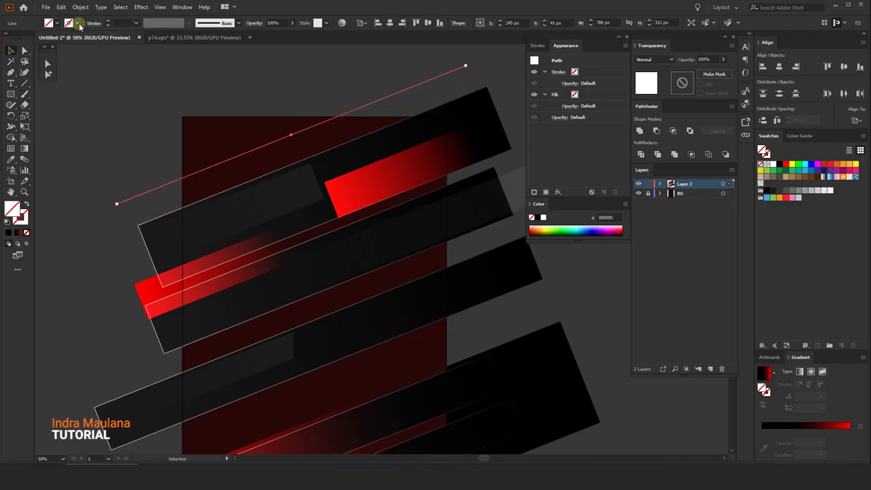
{"action": "left_click", "coordinate": [108, 23]}
{"action": "left_click", "coordinate": [108, 23]}
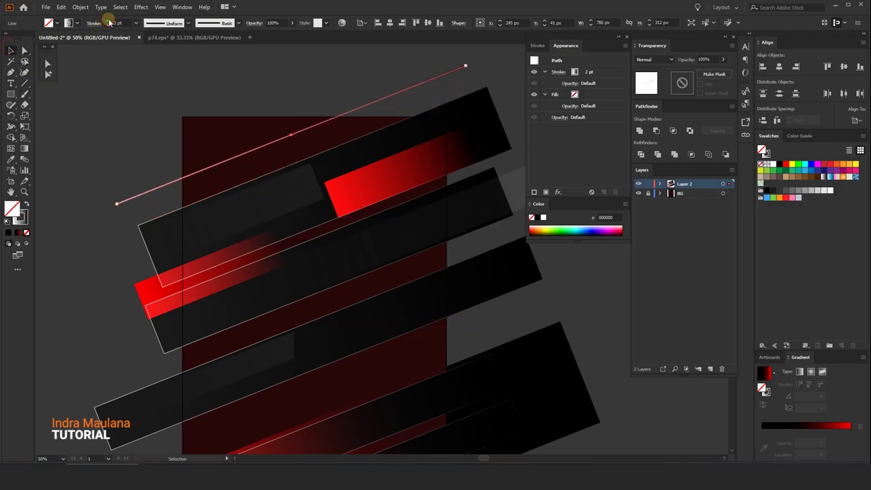
{"action": "left_click", "coordinate": [163, 105]}
{"action": "scroll", "coordinate": [256, 144], "scroll_direction": "up", "scroll_amount": 2}
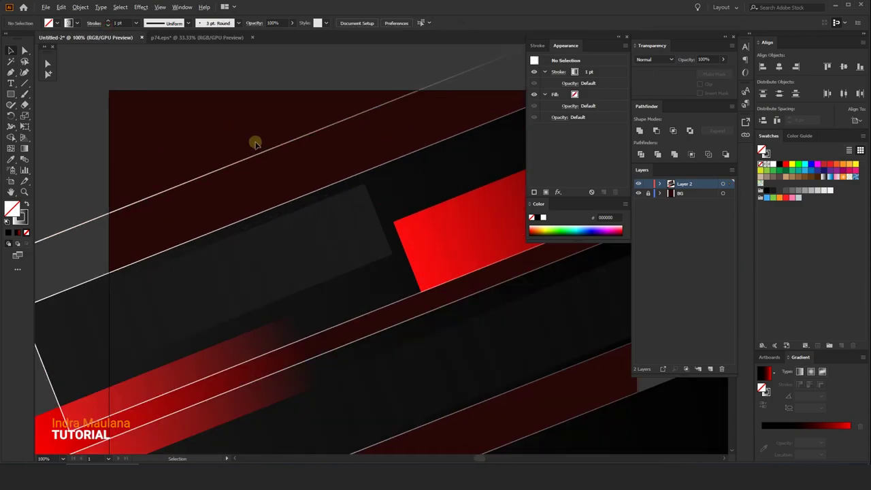
Step: Make the new diagonal line's stroke white
{"action": "left_click", "coordinate": [161, 94]}
{"action": "left_click", "coordinate": [76, 23]}
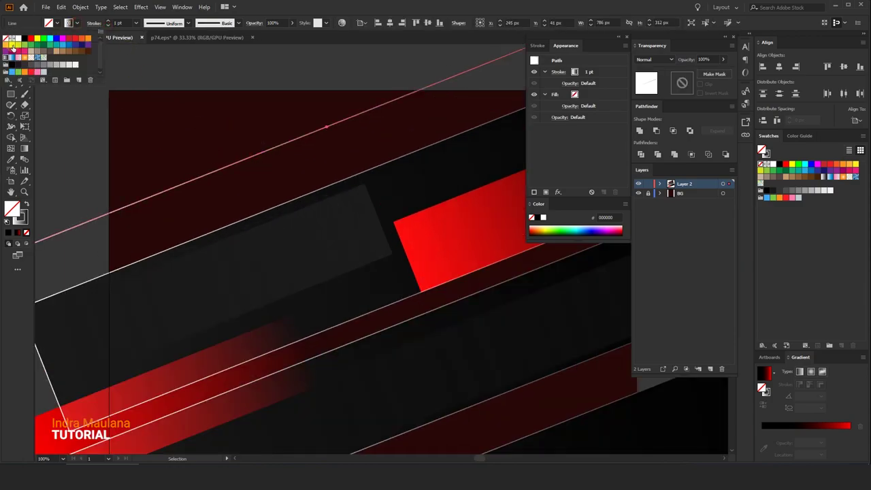
{"action": "left_click", "coordinate": [208, 92]}
{"action": "scroll", "coordinate": [205, 184], "scroll_direction": "up", "scroll_amount": 2}
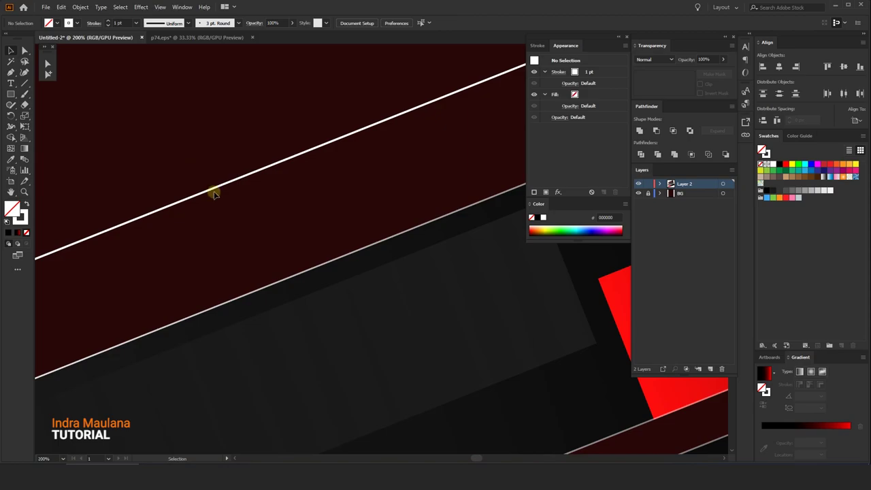
{"action": "left_click", "coordinate": [213, 192]}
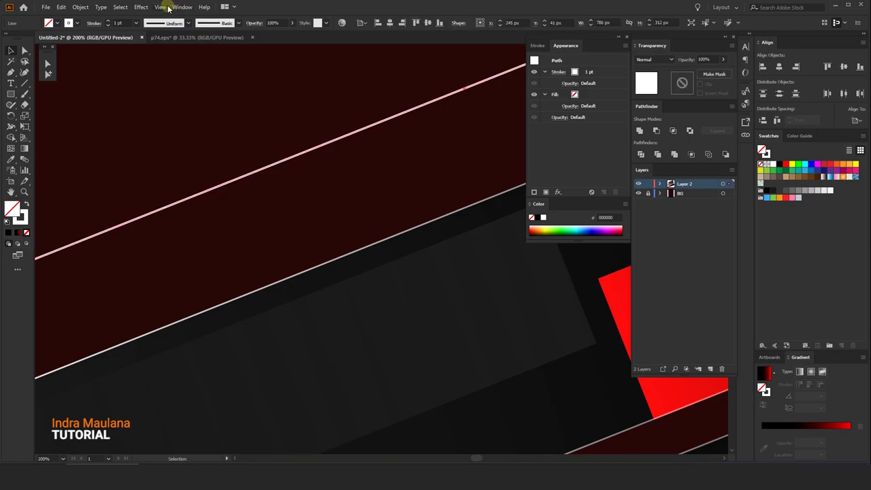
{"action": "left_click", "coordinate": [139, 9]}
{"action": "mouse_move", "coordinate": [154, 110]}
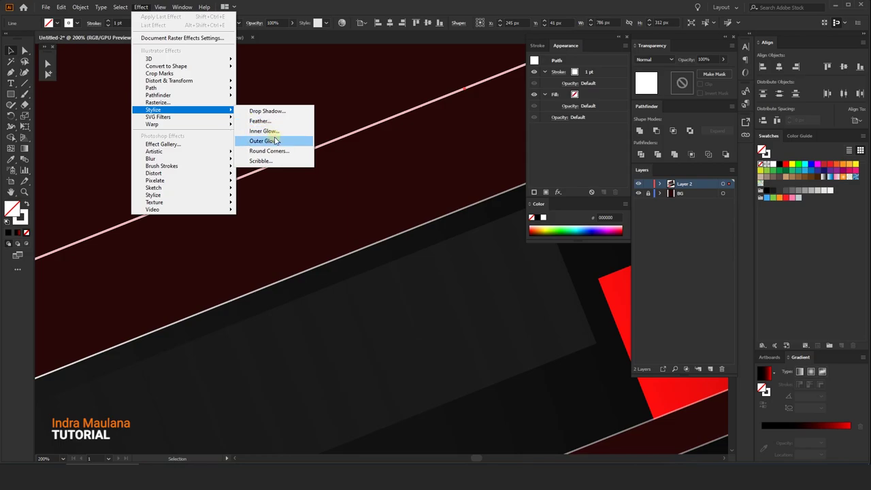
Step: Apply a Normal-mode pure red Outer Glow to the line with 100% opacity and blur 4
{"action": "left_click", "coordinate": [275, 140]}
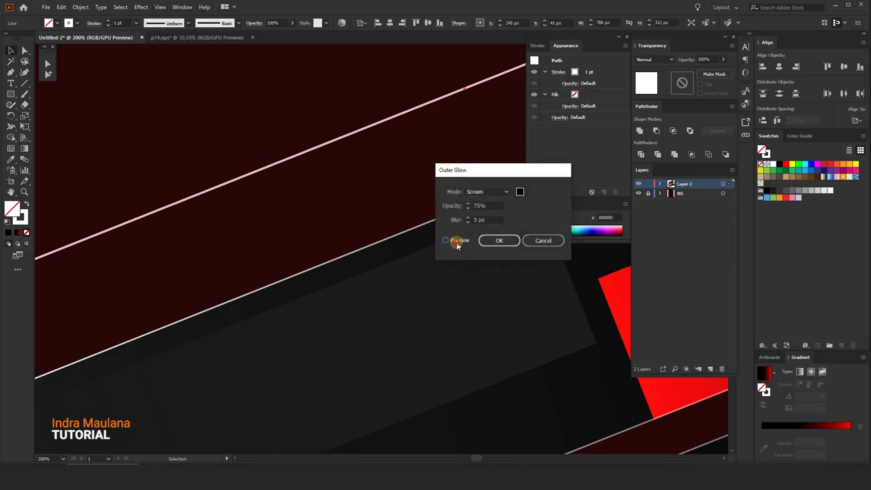
{"action": "left_click", "coordinate": [446, 240]}
{"action": "left_click", "coordinate": [486, 192]}
{"action": "left_click", "coordinate": [485, 202]}
{"action": "left_click", "coordinate": [520, 191]}
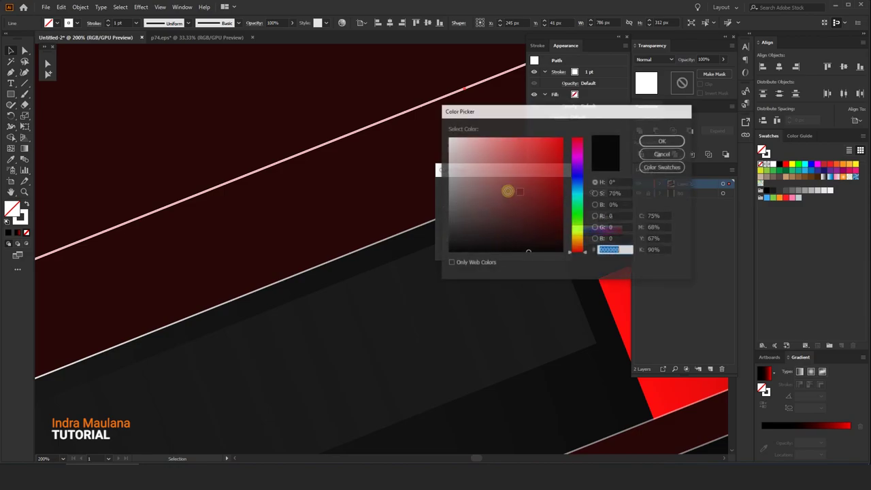
{"action": "left_click_drag", "start_coordinate": [553, 141], "coordinate": [573, 131]}
{"action": "left_click", "coordinate": [658, 140]}
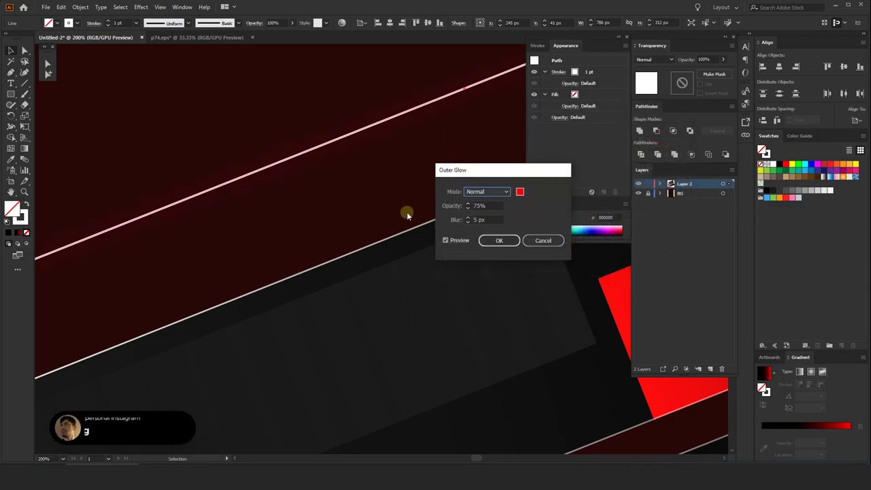
{"action": "double_click", "coordinate": [479, 206]}
{"action": "type", "text": "100"}
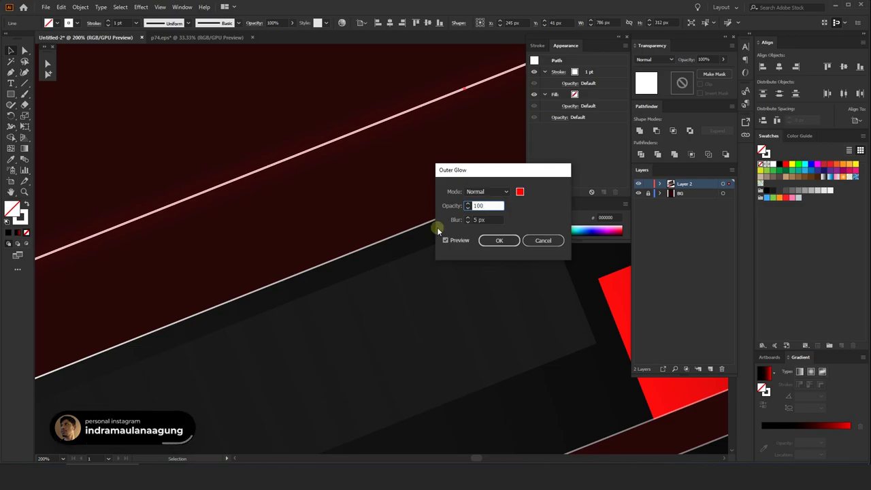
{"action": "double_click", "coordinate": [471, 219]}
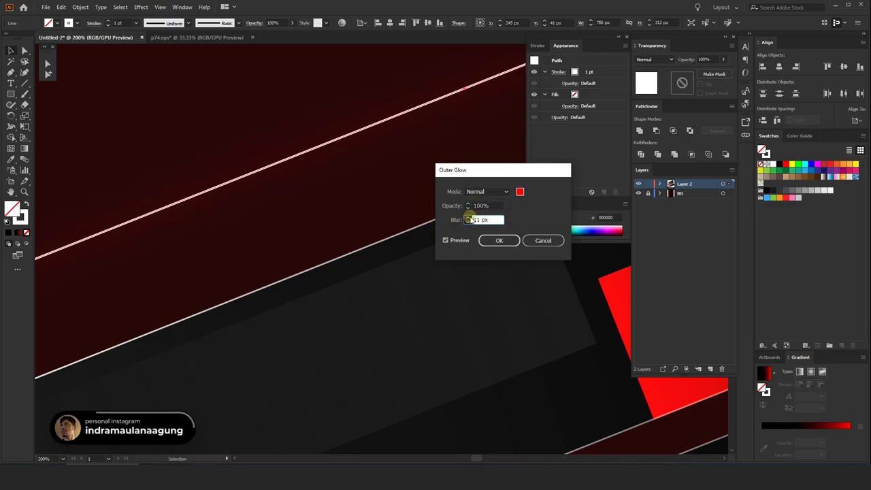
{"action": "type", "text": "4"}
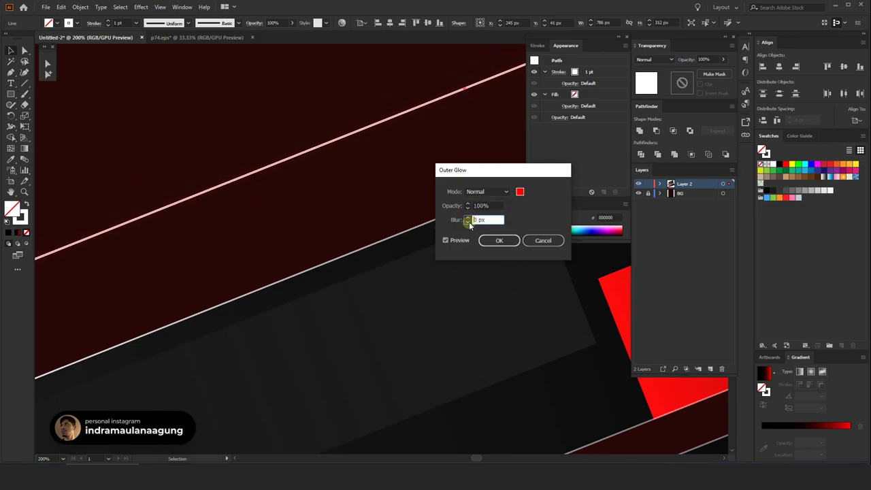
{"action": "left_click", "coordinate": [499, 240]}
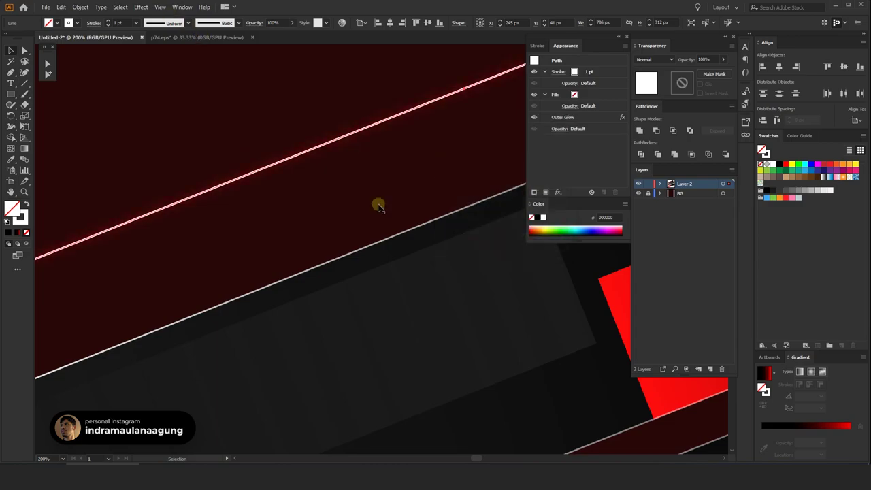
Step: Recolour the glowing line's stroke to a pale pink
{"action": "scroll", "coordinate": [375, 202], "scroll_direction": "down", "scroll_amount": 1}
{"action": "scroll", "coordinate": [375, 198], "scroll_direction": "down", "scroll_amount": 1}
{"action": "scroll", "coordinate": [373, 190], "scroll_direction": "up", "scroll_amount": 1}
{"action": "scroll", "coordinate": [371, 184], "scroll_direction": "up", "scroll_amount": 1}
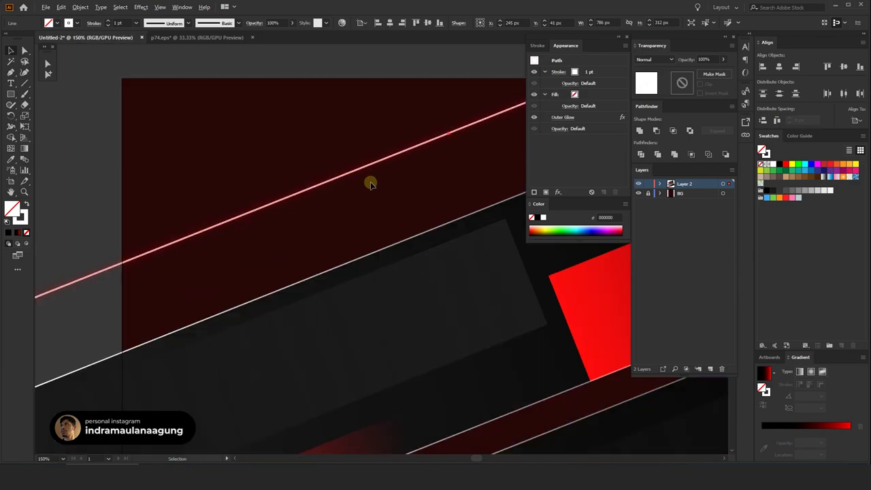
{"action": "left_click", "coordinate": [26, 218]}
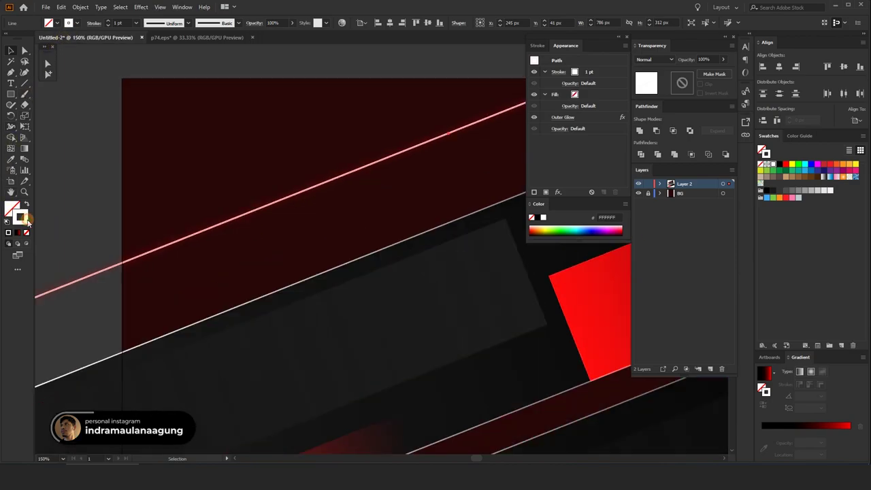
{"action": "double_click", "coordinate": [22, 218]}
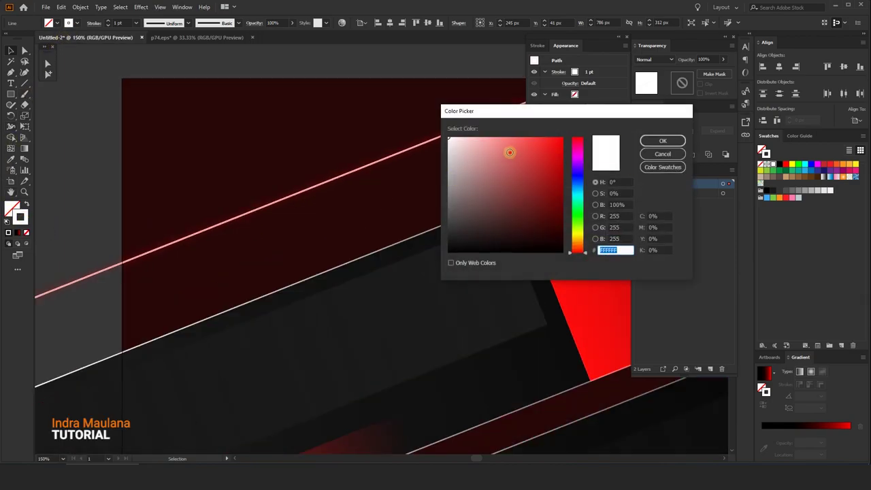
{"action": "left_click_drag", "start_coordinate": [509, 153], "coordinate": [480, 128]}
{"action": "left_click", "coordinate": [662, 140]}
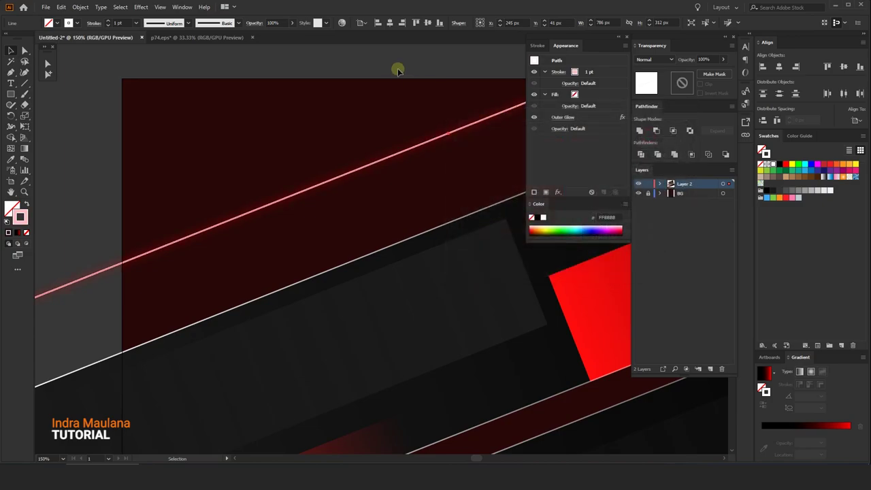
{"action": "left_click", "coordinate": [282, 152]}
Step: Change the line's stroke to a strong red
{"action": "scroll", "coordinate": [279, 155], "scroll_direction": "down", "scroll_amount": 3}
{"action": "scroll", "coordinate": [279, 157], "scroll_direction": "up", "scroll_amount": 2}
{"action": "scroll", "coordinate": [279, 158], "scroll_direction": "up", "scroll_amount": 1}
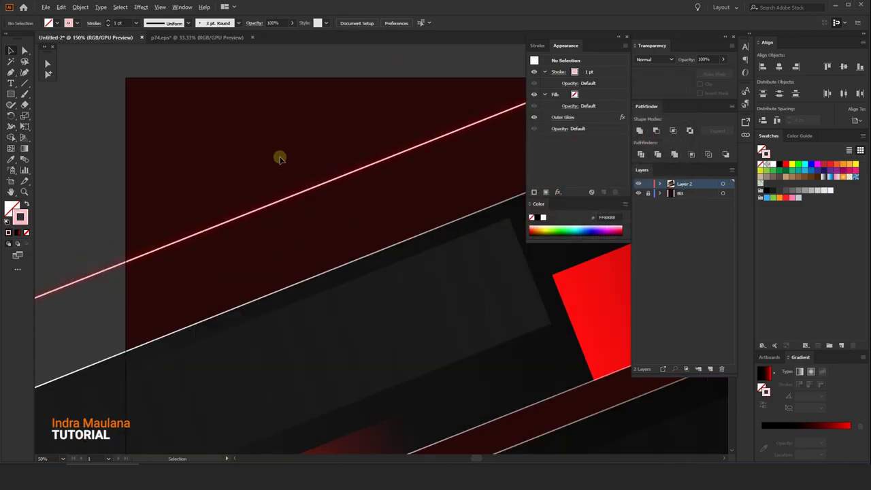
{"action": "left_click", "coordinate": [291, 199]}
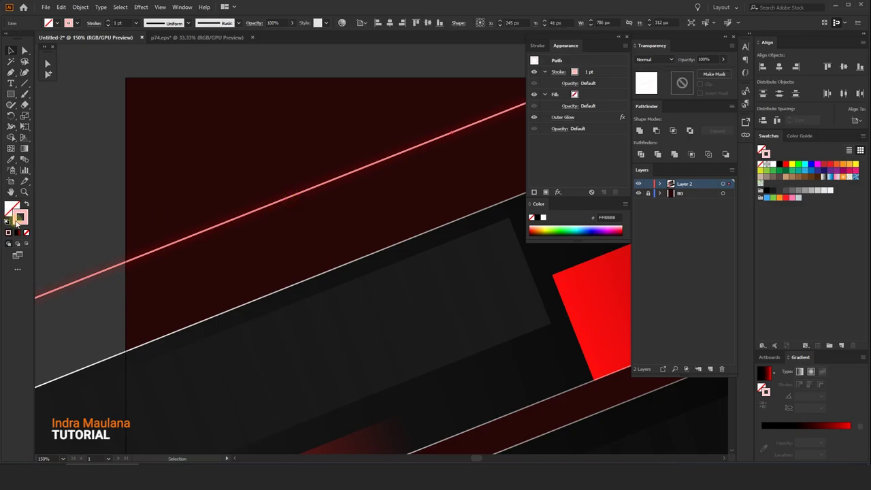
{"action": "double_click", "coordinate": [18, 219]}
{"action": "left_click_drag", "start_coordinate": [495, 146], "coordinate": [548, 124]}
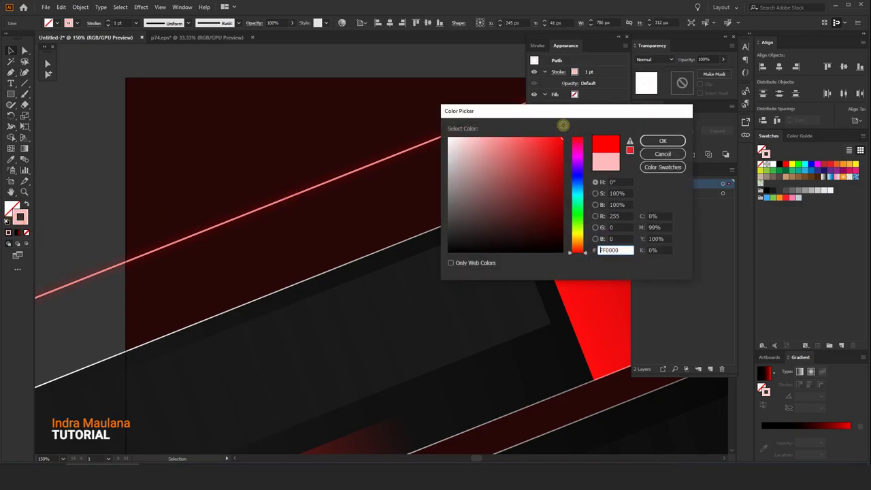
{"action": "left_click", "coordinate": [654, 139]}
{"action": "left_click", "coordinate": [327, 116]}
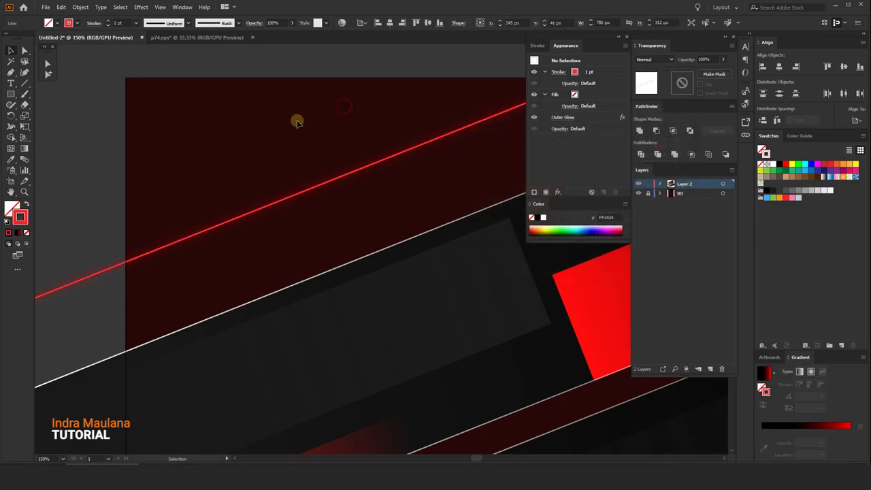
Step: Soften the stroke to light red #FF6464 and drop a copy of the line lower down
{"action": "key", "text": "ctrl+minus"}
{"action": "key", "text": "ctrl+minus"}
{"action": "left_click", "coordinate": [240, 139]}
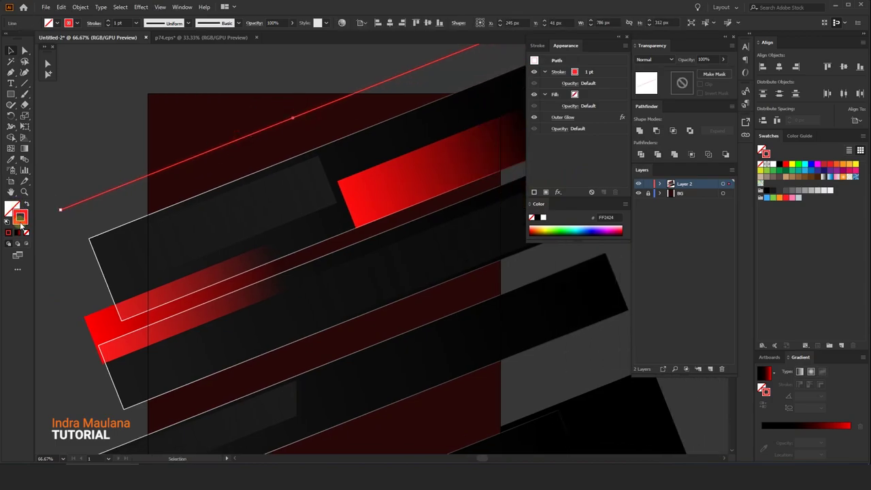
{"action": "double_click", "coordinate": [20, 217]}
{"action": "left_click_drag", "start_coordinate": [533, 134], "coordinate": [522, 130]}
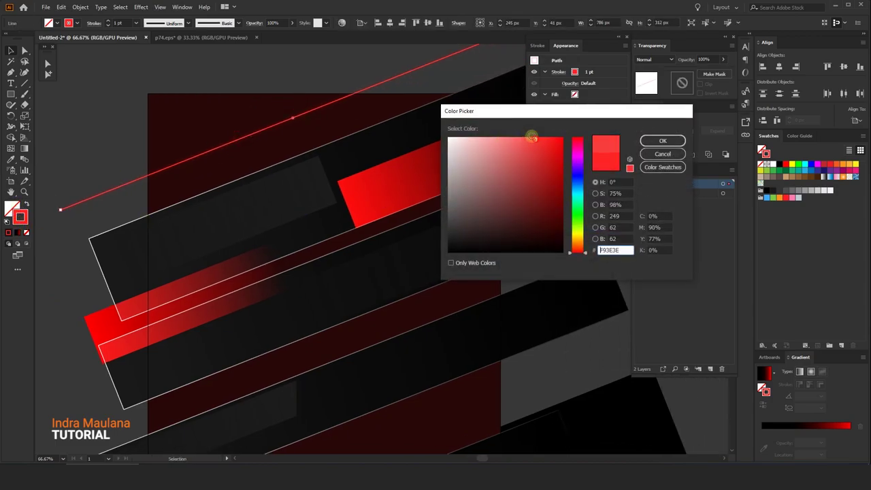
{"action": "left_click", "coordinate": [649, 139]}
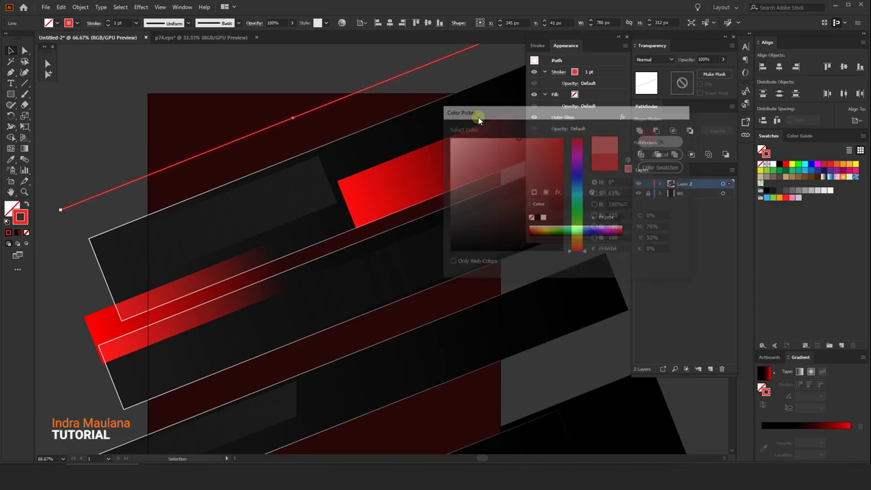
{"action": "left_click", "coordinate": [298, 64]}
{"action": "left_click_drag", "start_coordinate": [308, 70], "coordinate": [287, 71]}
{"action": "left_click", "coordinate": [253, 129]}
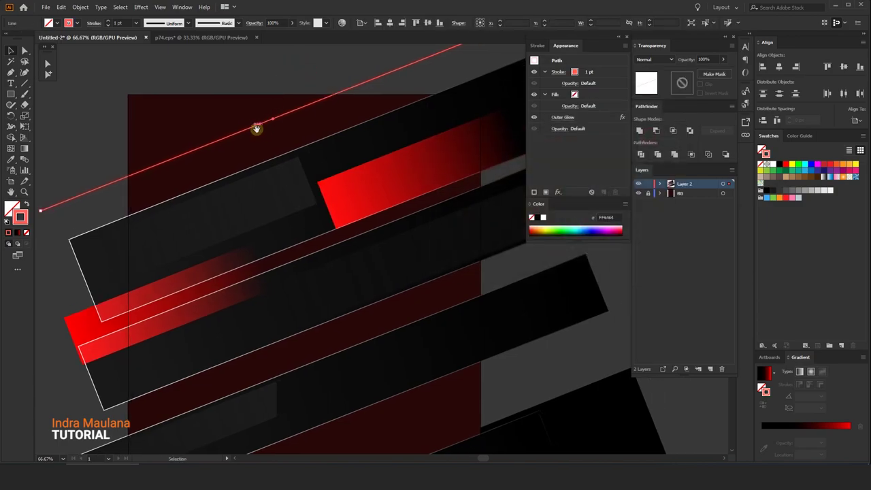
{"action": "mouse_move", "coordinate": [253, 129]}
{"action": "left_mouse_down"}
{"action": "mouse_move", "coordinate": [219, 125]}
{"action": "mouse_move", "coordinate": [253, 243]}
{"action": "left_mouse_up"}
Step: Duplicate the red glowing line lower and to the left
{"action": "left_click", "coordinate": [451, 253]}
{"action": "scroll", "coordinate": [456, 233], "scroll_direction": "down", "scroll_amount": 1}
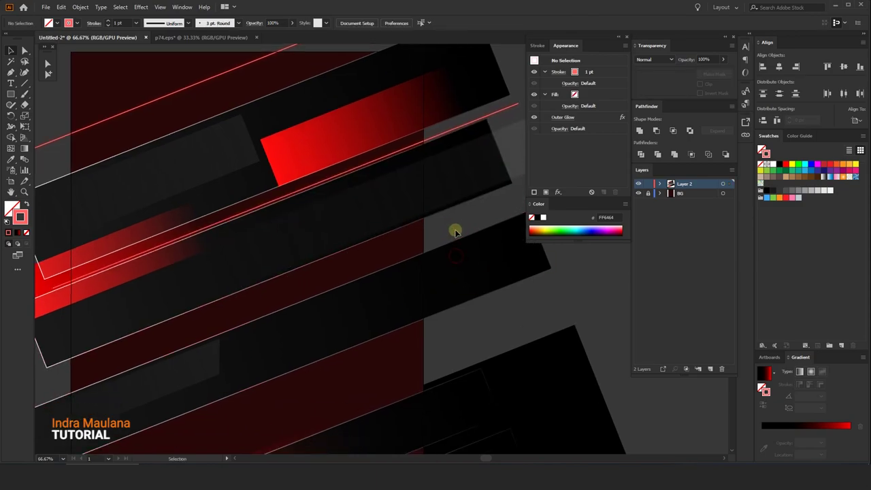
{"action": "key", "text": "ctrl+minus"}
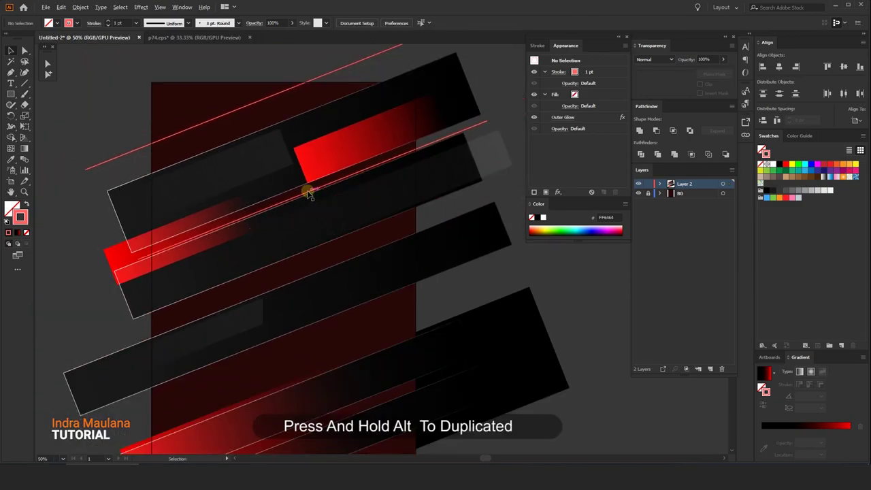
{"action": "mouse_move", "coordinate": [310, 194]}
{"action": "left_mouse_down"}
{"action": "mouse_move", "coordinate": [263, 307]}
{"action": "mouse_move", "coordinate": [271, 310]}
{"action": "mouse_move", "coordinate": [249, 268]}
{"action": "mouse_move", "coordinate": [266, 267]}
{"action": "mouse_move", "coordinate": [270, 254]}
{"action": "left_mouse_up"}
{"action": "scroll", "coordinate": [166, 272], "scroll_direction": "down", "scroll_amount": 1}
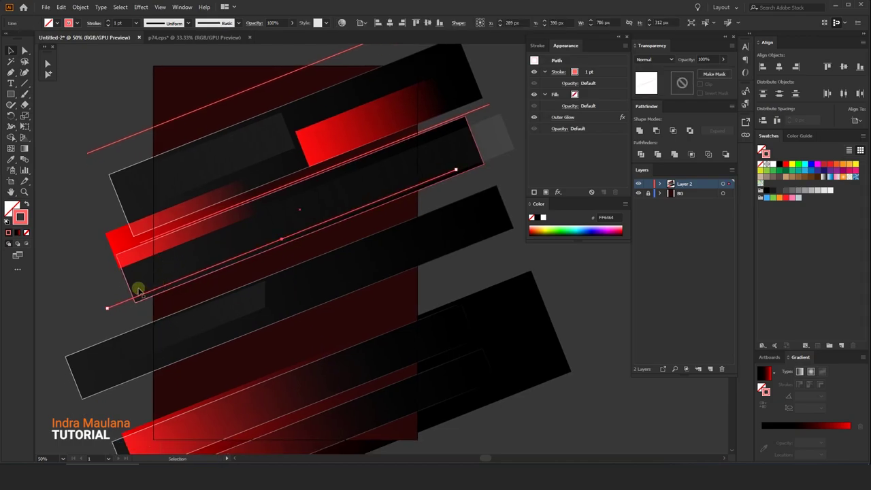
{"action": "left_click", "coordinate": [88, 302]}
{"action": "scroll", "coordinate": [188, 259], "scroll_direction": "down", "scroll_amount": 1}
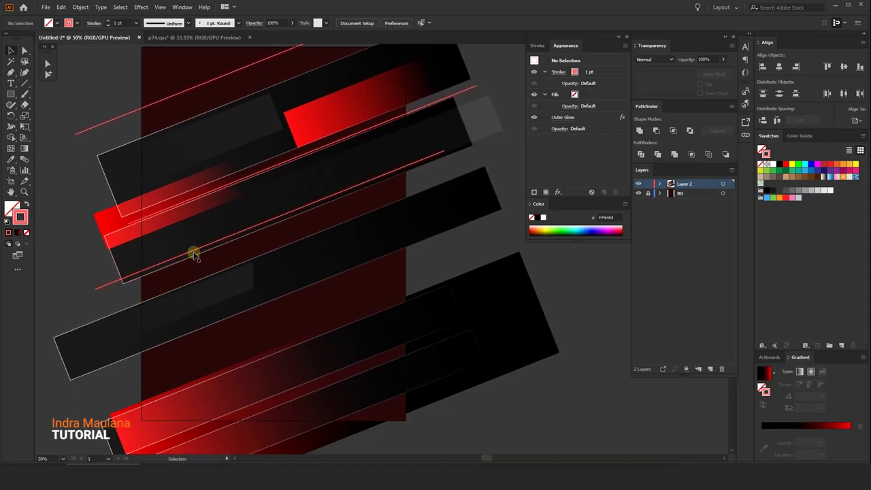
{"action": "left_click", "coordinate": [194, 254]}
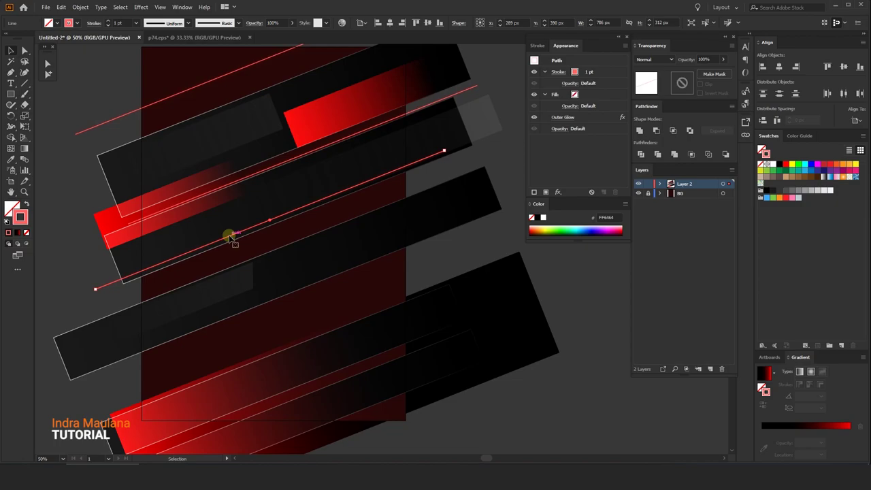
Step: Drag out further copies of the red line, spaced parallel across the bars
{"action": "left_click_drag", "start_coordinate": [232, 238], "coordinate": [417, 114]}
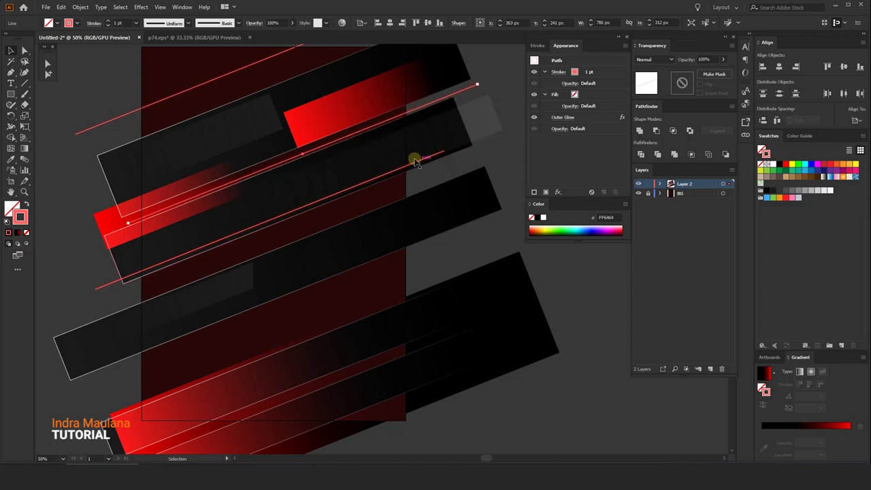
{"action": "mouse_move", "coordinate": [285, 222]}
{"action": "left_mouse_down"}
{"action": "mouse_move", "coordinate": [282, 241]}
{"action": "mouse_move", "coordinate": [348, 300]}
{"action": "mouse_move", "coordinate": [314, 297]}
{"action": "mouse_move", "coordinate": [368, 297]}
{"action": "left_mouse_up"}
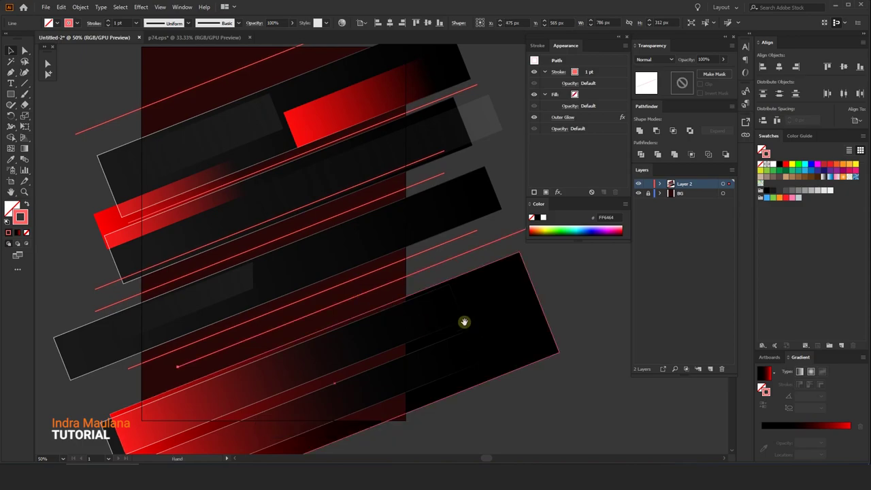
{"action": "left_click_drag", "start_coordinate": [464, 321], "coordinate": [461, 303]}
{"action": "scroll", "coordinate": [508, 330], "scroll_direction": "down", "scroll_amount": 1}
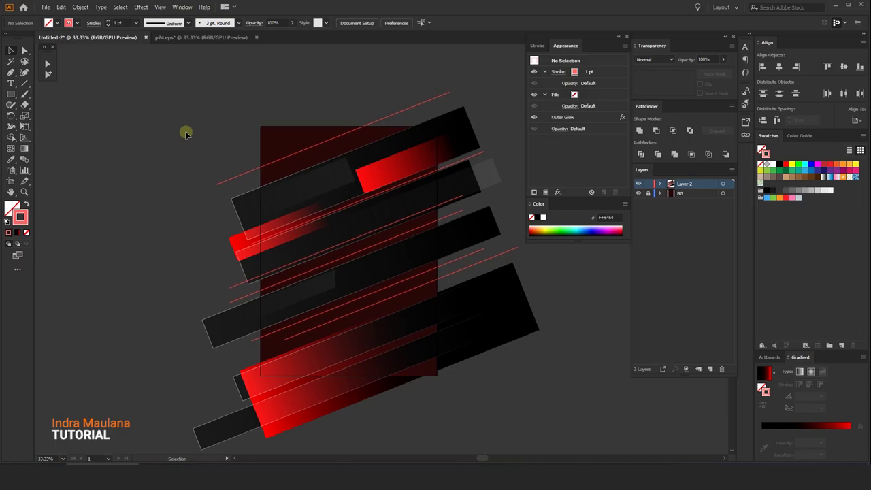
{"action": "scroll", "coordinate": [181, 136], "scroll_direction": "up", "scroll_amount": 1}
Step: Draw a curved swoosh shape with the Pen tool above the artboard
{"action": "key", "text": "p"}
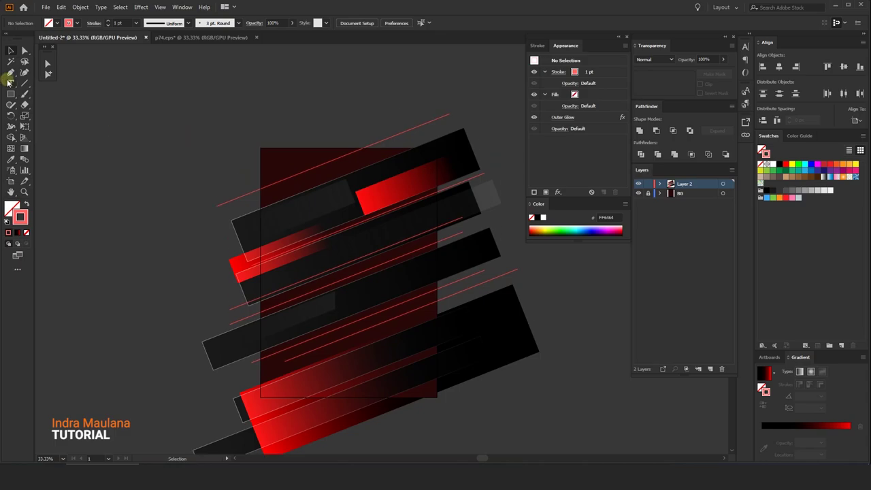
{"action": "scroll", "coordinate": [296, 146], "scroll_direction": "up", "scroll_amount": 1}
{"action": "scroll", "coordinate": [294, 157], "scroll_direction": "up", "scroll_amount": 2}
{"action": "scroll", "coordinate": [290, 184], "scroll_direction": "up", "scroll_amount": 2}
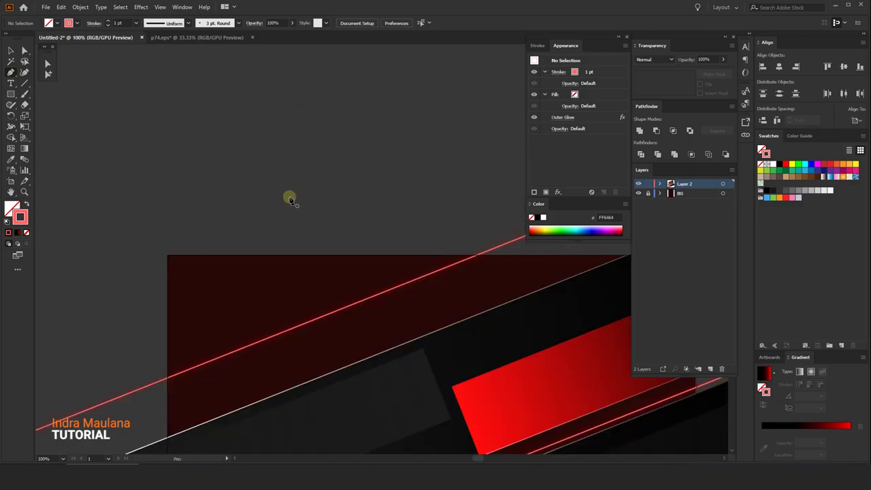
{"action": "left_click", "coordinate": [289, 199]}
{"action": "left_click_drag", "start_coordinate": [311, 183], "coordinate": [324, 187]}
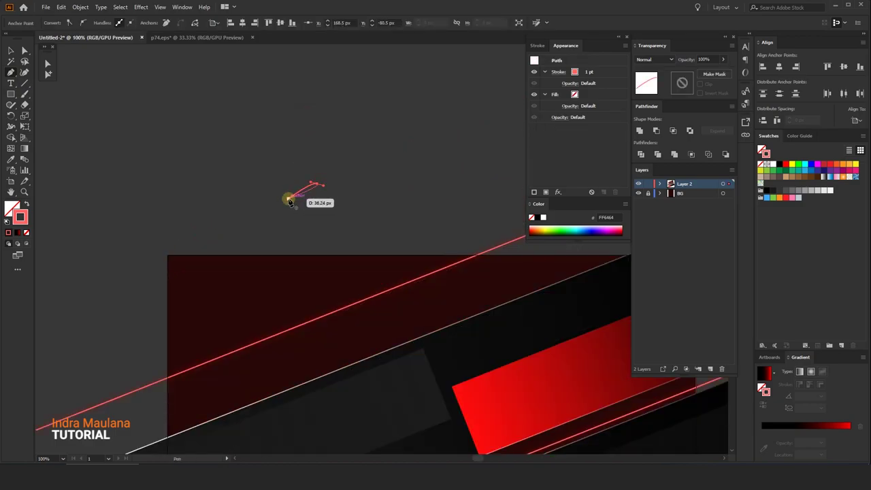
{"action": "scroll", "coordinate": [318, 189], "scroll_direction": "up", "scroll_amount": 3}
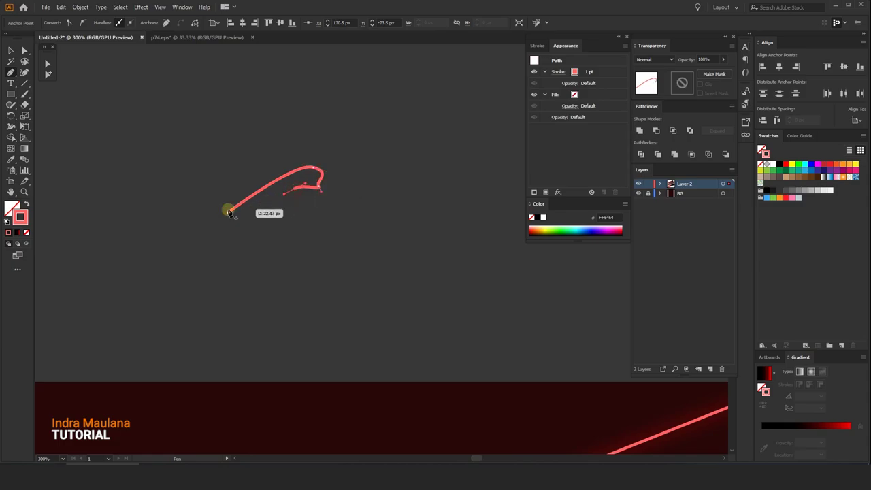
{"action": "left_click_drag", "start_coordinate": [228, 215], "coordinate": [204, 210]}
{"action": "key", "text": "v"}
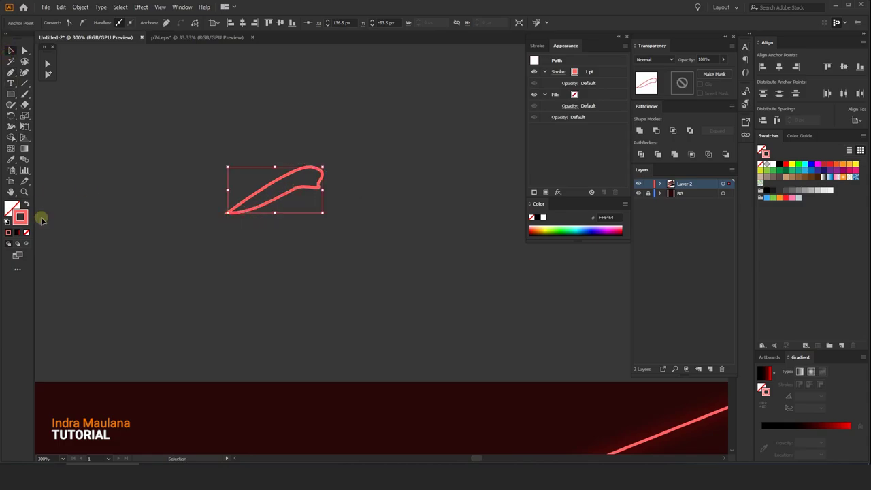
Step: Fill the swoosh shape with bright red FF472E
{"action": "left_click", "coordinate": [25, 204]}
{"action": "left_click", "coordinate": [10, 211]}
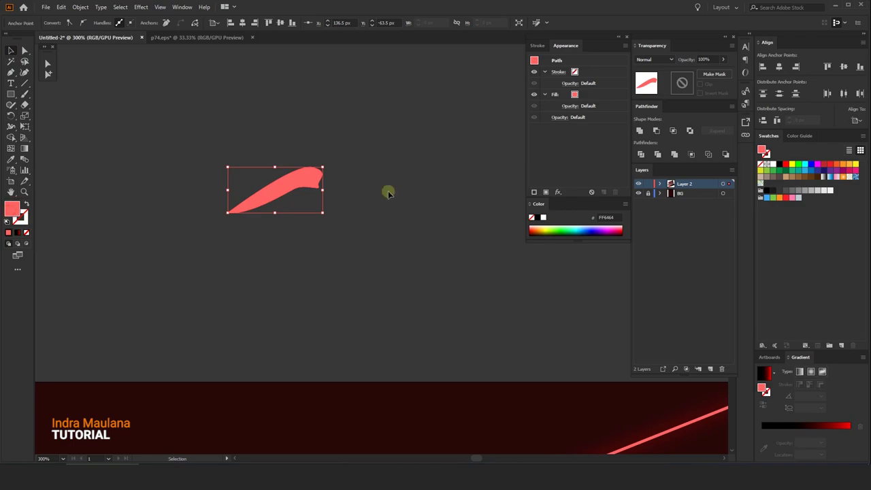
{"action": "double_click", "coordinate": [11, 208]}
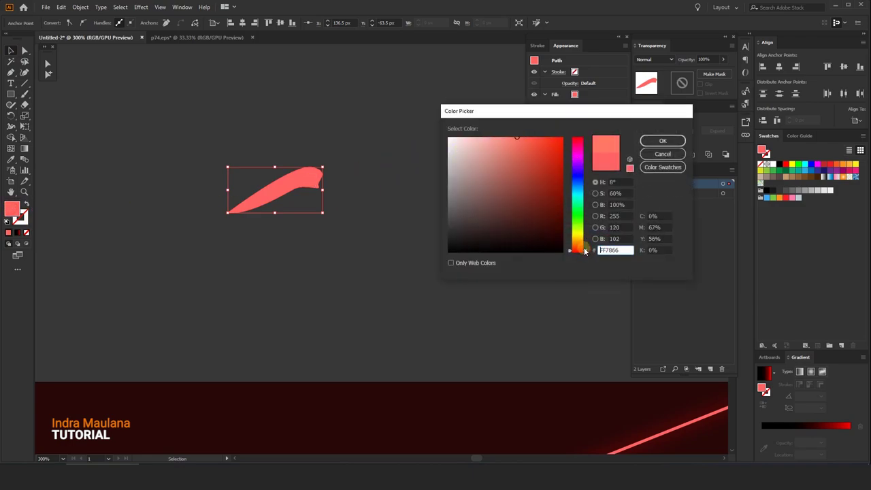
{"action": "left_click", "coordinate": [545, 160]}
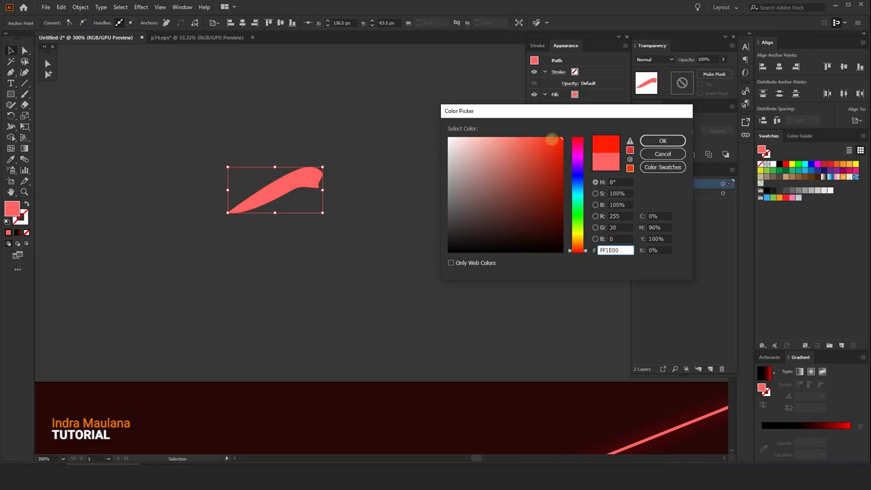
{"action": "left_click_drag", "start_coordinate": [552, 140], "coordinate": [542, 134]}
{"action": "left_click", "coordinate": [662, 141]}
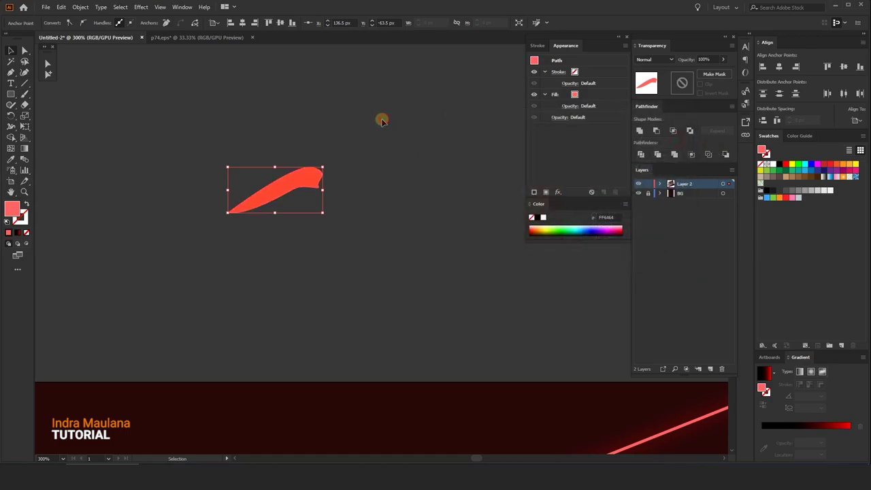
{"action": "left_click", "coordinate": [374, 119]}
Step: Move the red swoosh onto the poster and save it as a new symbol
{"action": "scroll", "coordinate": [370, 122], "scroll_direction": "down", "scroll_amount": 2}
{"action": "mouse_move", "coordinate": [294, 117]}
{"action": "left_mouse_down"}
{"action": "mouse_move", "coordinate": [291, 245]}
{"action": "mouse_move", "coordinate": [281, 185]}
{"action": "left_mouse_up"}
{"action": "left_click", "coordinate": [181, 6]}
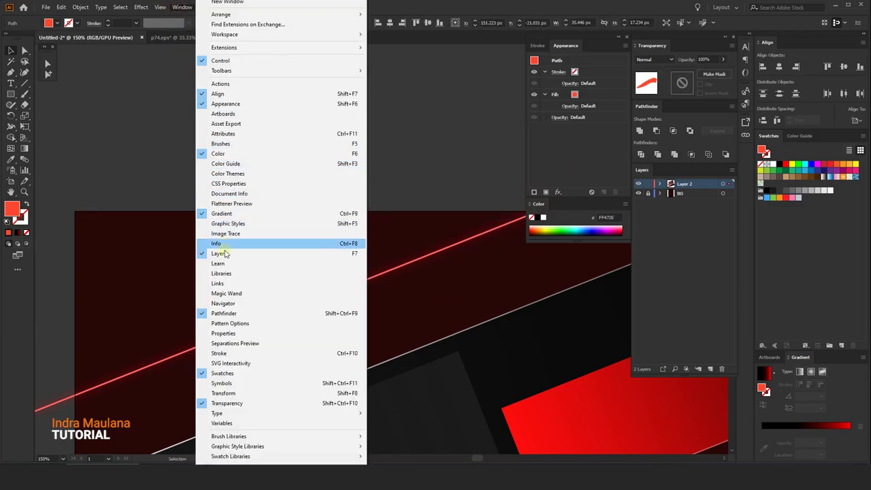
{"action": "left_click", "coordinate": [221, 383]}
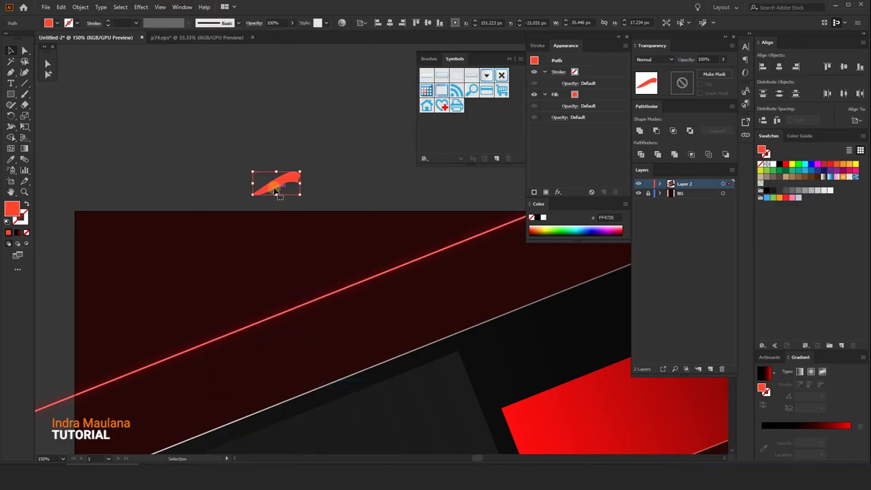
{"action": "left_click_drag", "start_coordinate": [280, 184], "coordinate": [479, 117]}
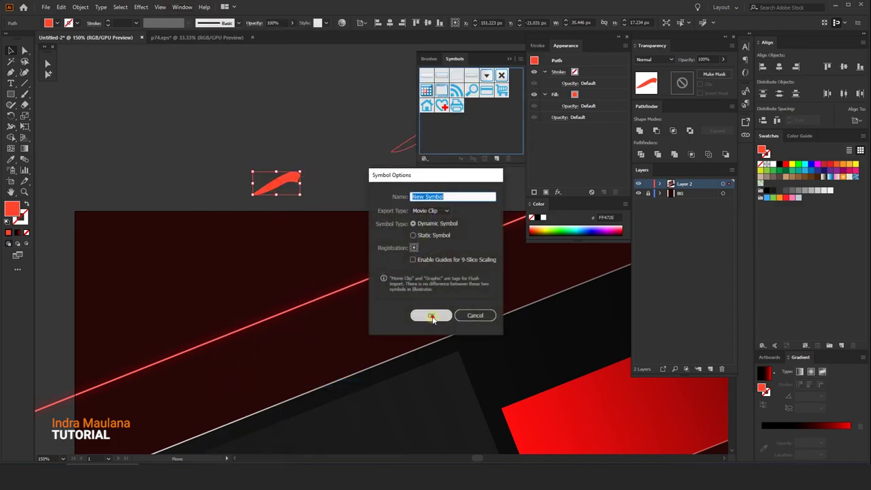
{"action": "left_click", "coordinate": [431, 316]}
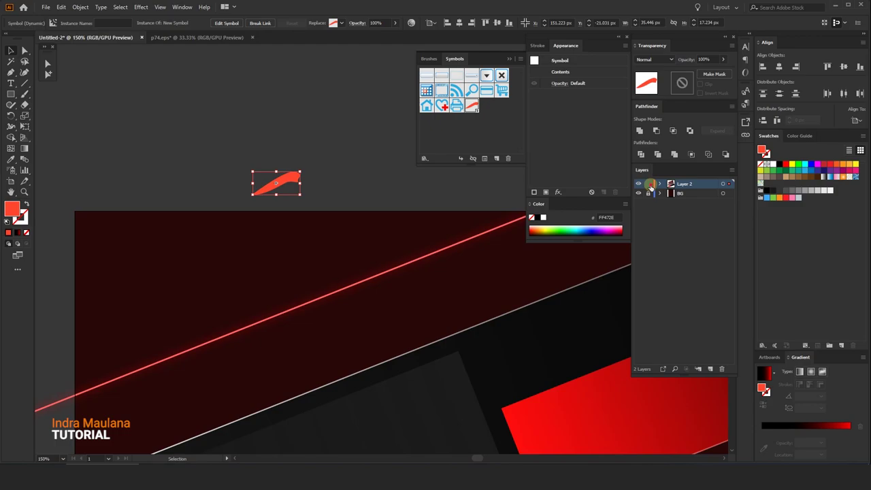
Step: Lock Layer 2 and add a new Layer 3 on top
{"action": "left_click", "coordinate": [648, 184]}
{"action": "left_click", "coordinate": [711, 369]}
{"action": "key", "text": "ctrl+minus"}
{"action": "key", "text": "ctrl+minus"}
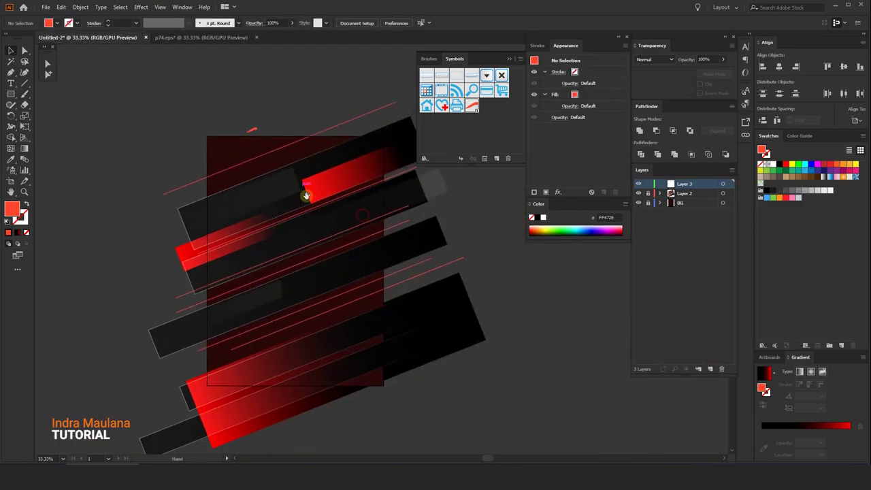
{"action": "key", "text": "ctrl+minus"}
{"action": "left_click", "coordinate": [12, 167]}
{"action": "key", "text": "ctrl+minus"}
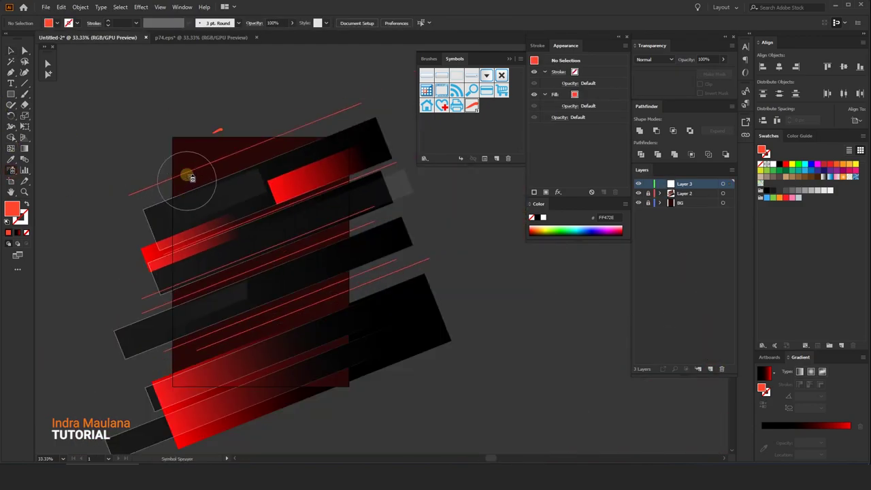
Step: Spray red spark symbols across the poster and rotate them to varied angles
{"action": "mouse_move", "coordinate": [190, 174]}
{"action": "left_mouse_down"}
{"action": "mouse_move", "coordinate": [299, 225]}
{"action": "mouse_move", "coordinate": [201, 347]}
{"action": "mouse_move", "coordinate": [204, 204]}
{"action": "mouse_move", "coordinate": [315, 346]}
{"action": "mouse_move", "coordinate": [275, 362]}
{"action": "mouse_move", "coordinate": [281, 249]}
{"action": "mouse_move", "coordinate": [252, 204]}
{"action": "mouse_move", "coordinate": [331, 171]}
{"action": "mouse_move", "coordinate": [315, 257]}
{"action": "mouse_move", "coordinate": [204, 292]}
{"action": "left_mouse_up"}
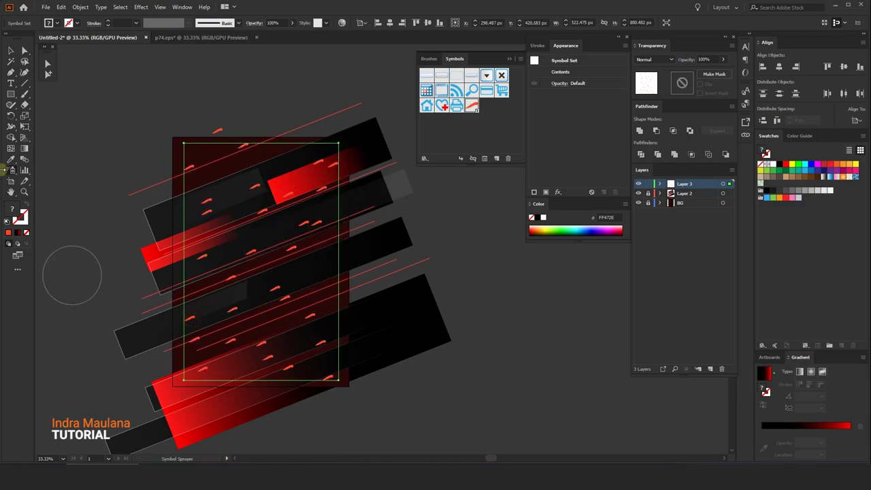
{"action": "left_click_drag", "start_coordinate": [11, 170], "coordinate": [47, 205]}
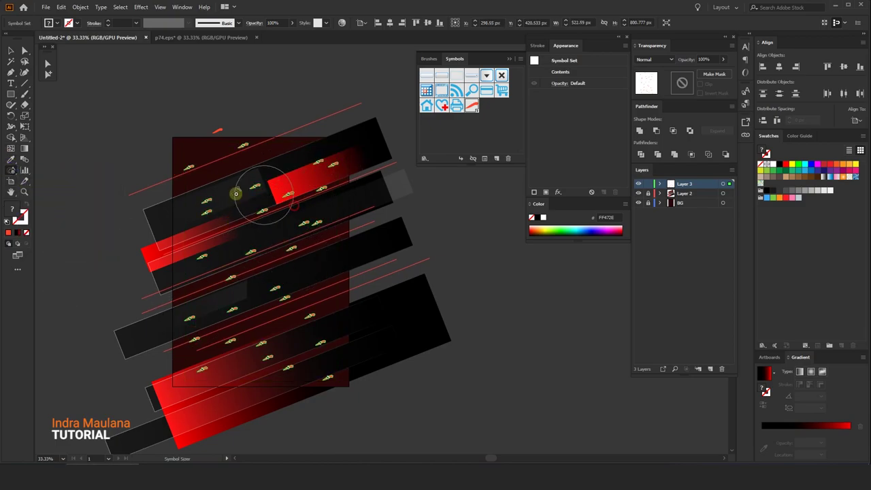
{"action": "left_click_drag", "start_coordinate": [249, 189], "coordinate": [288, 247]}
{"action": "mouse_move", "coordinate": [11, 170]}
{"action": "left_mouse_down"}
{"action": "mouse_move", "coordinate": [52, 186]}
{"action": "mouse_move", "coordinate": [62, 214]}
{"action": "left_mouse_up"}
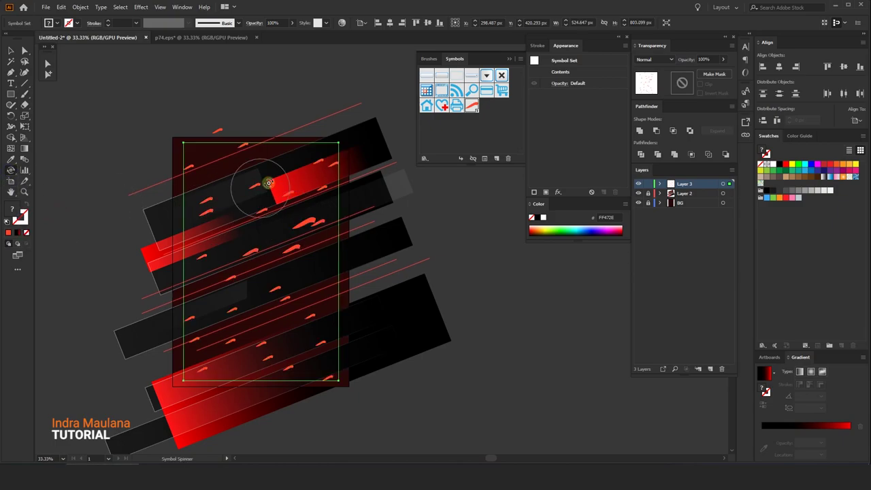
{"action": "mouse_move", "coordinate": [263, 188]}
{"action": "left_mouse_down"}
{"action": "mouse_move", "coordinate": [237, 245]}
{"action": "mouse_move", "coordinate": [276, 158]}
{"action": "mouse_move", "coordinate": [292, 295]}
{"action": "left_mouse_up"}
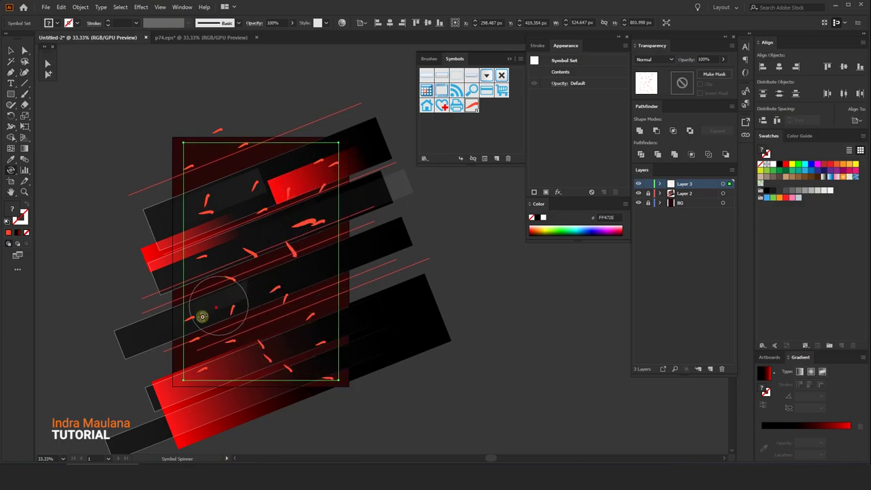
{"action": "left_click_drag", "start_coordinate": [200, 317], "coordinate": [275, 283]}
{"action": "left_click_drag", "start_coordinate": [341, 220], "coordinate": [312, 242]}
Step: Shrink and enlarge the sparks across the poster with the Symbol Sizer
{"action": "left_click", "coordinate": [10, 169]}
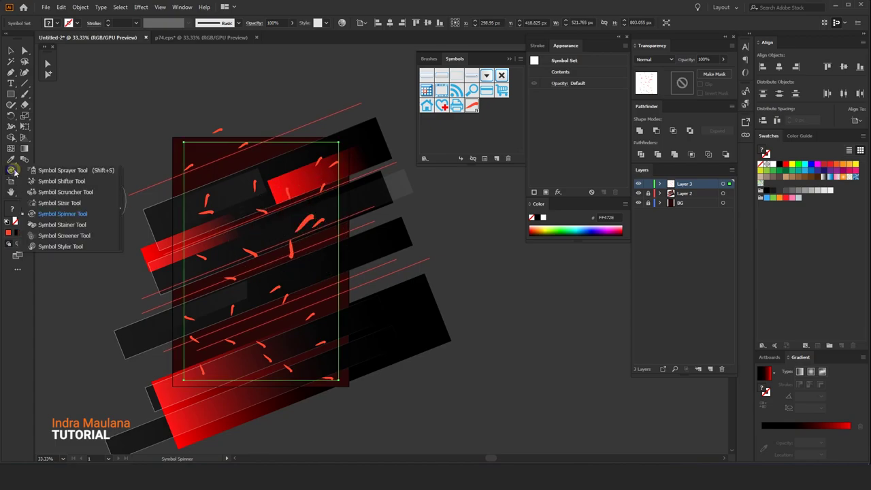
{"action": "left_click", "coordinate": [59, 203]}
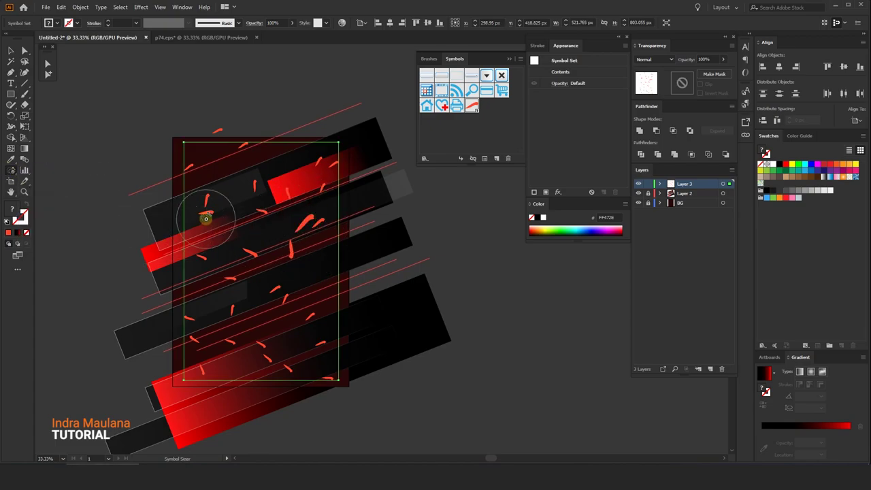
{"action": "mouse_move", "coordinate": [258, 191]}
{"action": "left_mouse_down"}
{"action": "mouse_move", "coordinate": [311, 253]}
{"action": "mouse_move", "coordinate": [259, 252]}
{"action": "mouse_move", "coordinate": [237, 331]}
{"action": "mouse_move", "coordinate": [327, 367]}
{"action": "left_mouse_up"}
{"action": "left_click", "coordinate": [319, 165]}
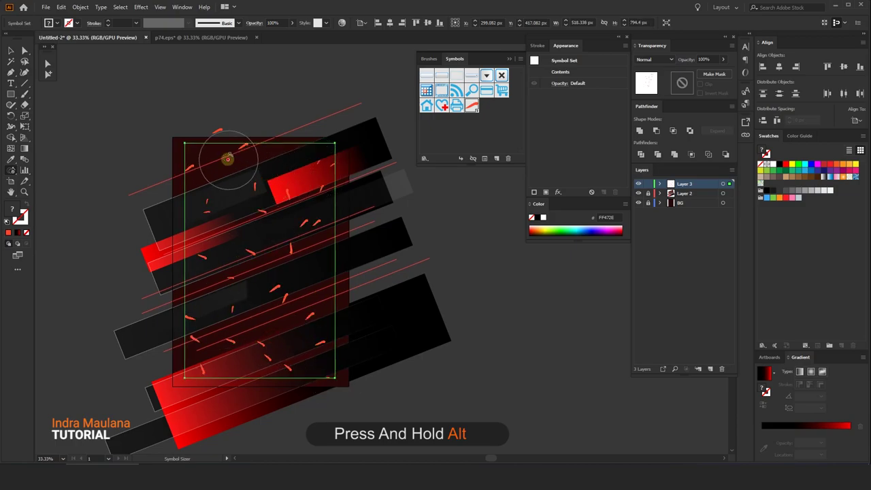
{"action": "left_click", "coordinate": [225, 153]}
{"action": "mouse_move", "coordinate": [217, 200]}
{"action": "left_mouse_down"}
{"action": "mouse_move", "coordinate": [204, 204]}
{"action": "mouse_move", "coordinate": [245, 204]}
{"action": "mouse_move", "coordinate": [272, 360]}
{"action": "left_mouse_up"}
{"action": "left_click_drag", "start_coordinate": [317, 335], "coordinate": [247, 311]}
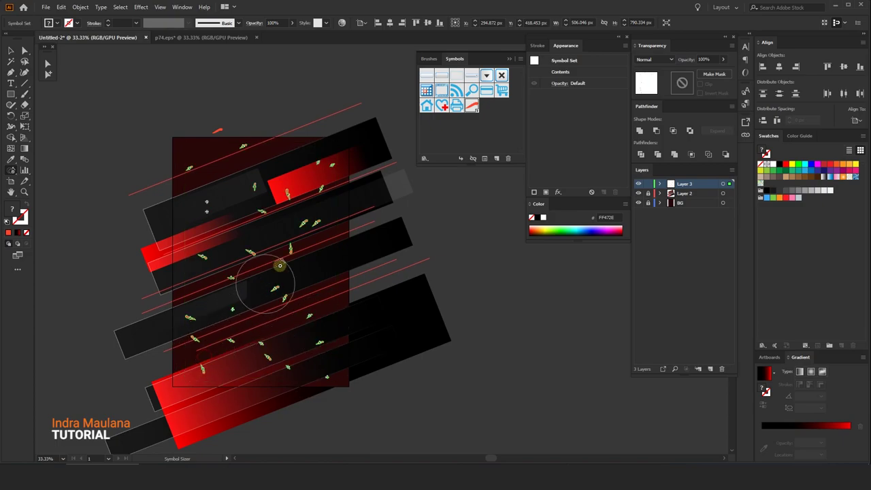
{"action": "left_click_drag", "start_coordinate": [279, 266], "coordinate": [288, 171]}
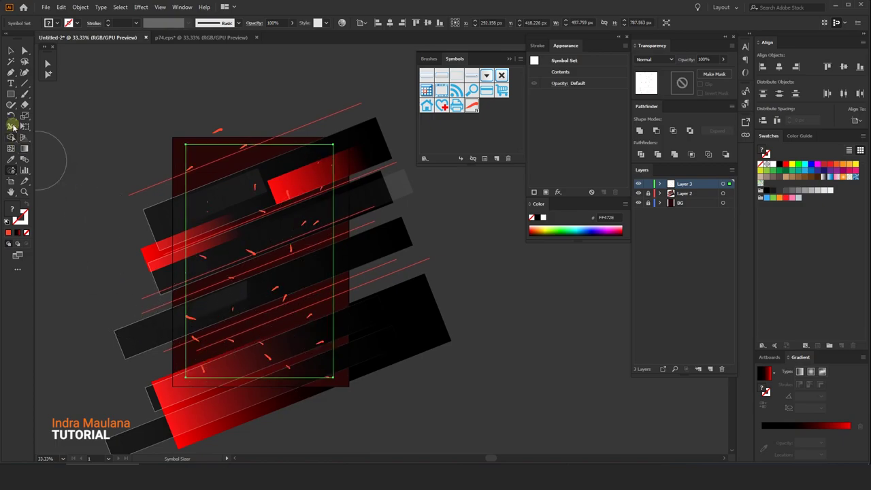
{"action": "left_click", "coordinate": [10, 51]}
Step: Expand the sprayed spark symbol set into plain, editable shapes
{"action": "left_click", "coordinate": [155, 153]}
{"action": "key", "text": "ctrl+plus"}
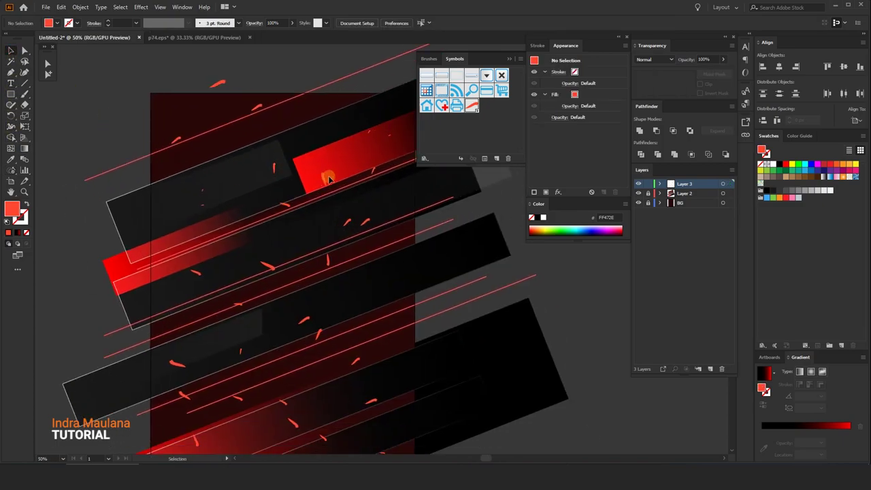
{"action": "left_click", "coordinate": [322, 178]}
{"action": "left_click", "coordinate": [81, 7]}
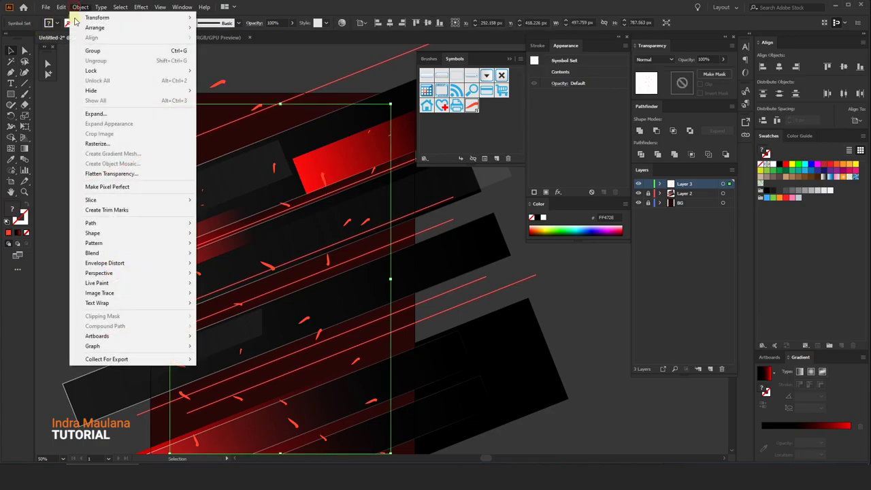
{"action": "left_click", "coordinate": [96, 113]}
{"action": "left_click", "coordinate": [413, 288]}
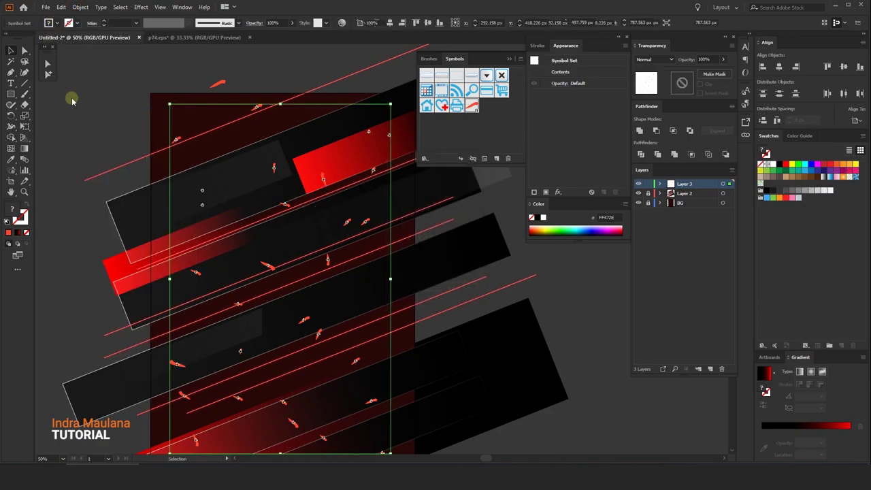
{"action": "left_click", "coordinate": [256, 24]}
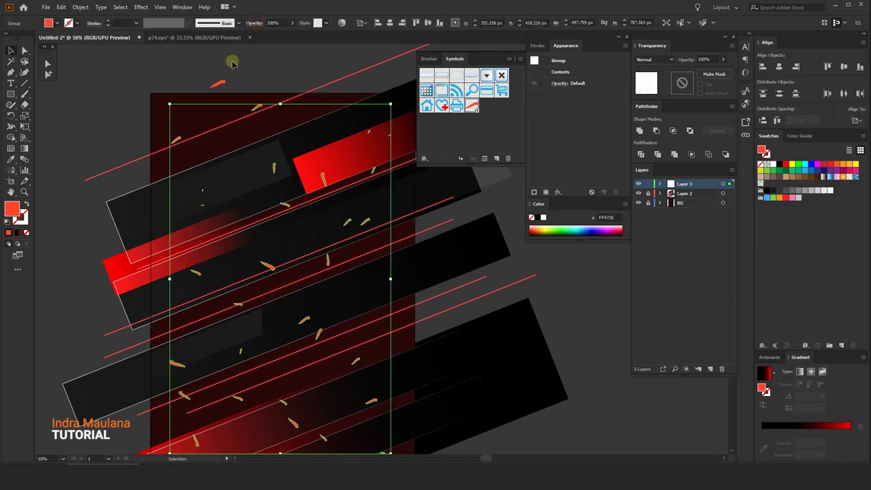
Step: Reselect the expanded spark group and copy it
{"action": "key", "text": "ctrl+shift+a"}
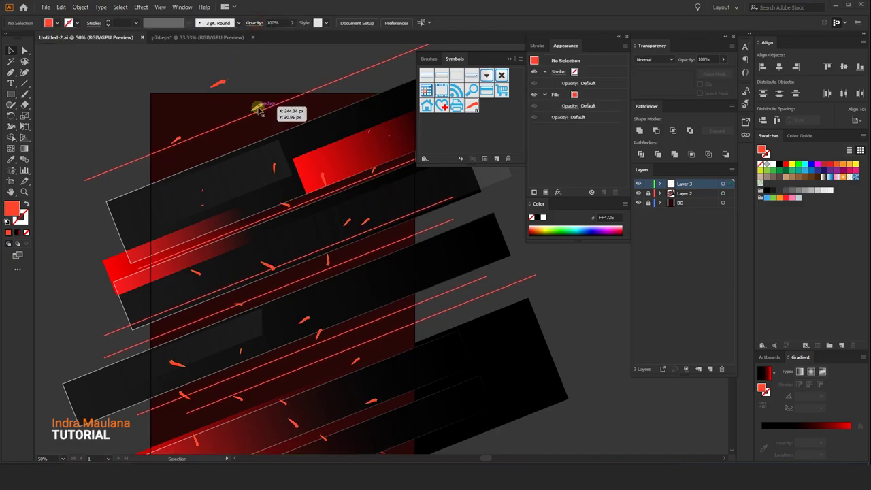
{"action": "left_click", "coordinate": [257, 107]}
{"action": "left_click", "coordinate": [61, 7]}
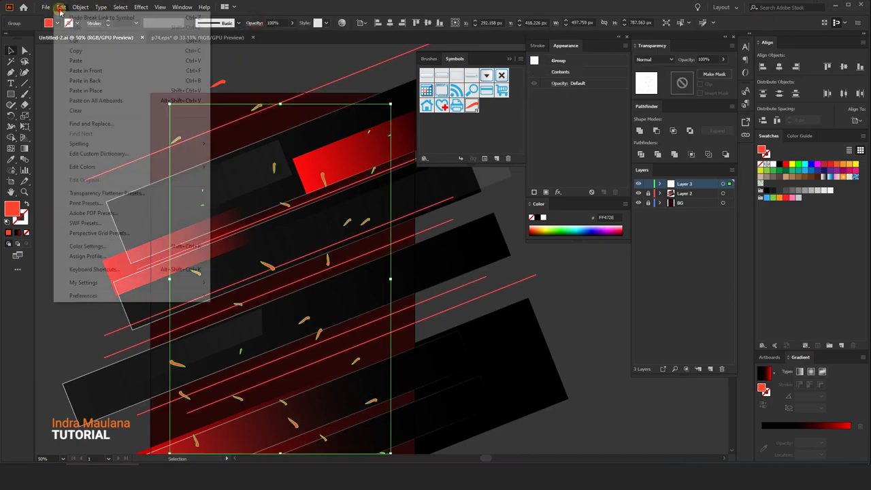
{"action": "left_click", "coordinate": [72, 48]}
Step: Preview a Gaussian Blur on the sparks with a radius of about 5.1 pixels
{"action": "left_click", "coordinate": [141, 8]}
{"action": "mouse_move", "coordinate": [182, 137]}
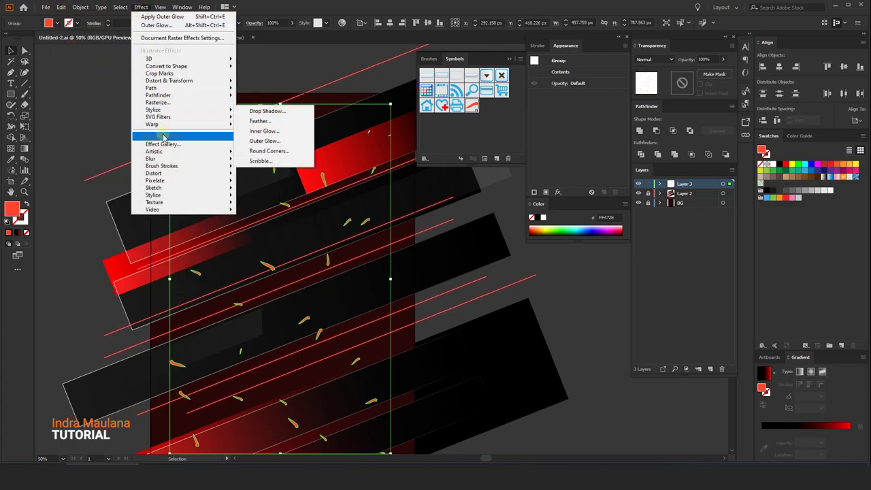
{"action": "left_click", "coordinate": [254, 164]}
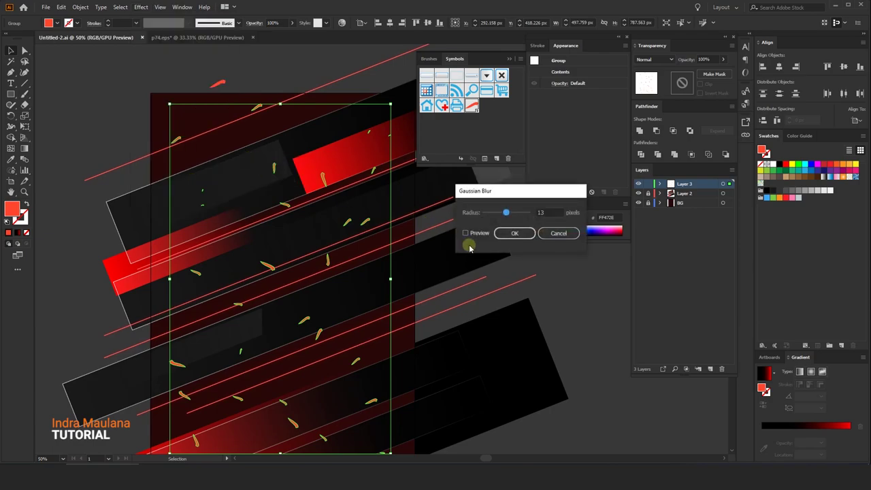
{"action": "left_click", "coordinate": [479, 234]}
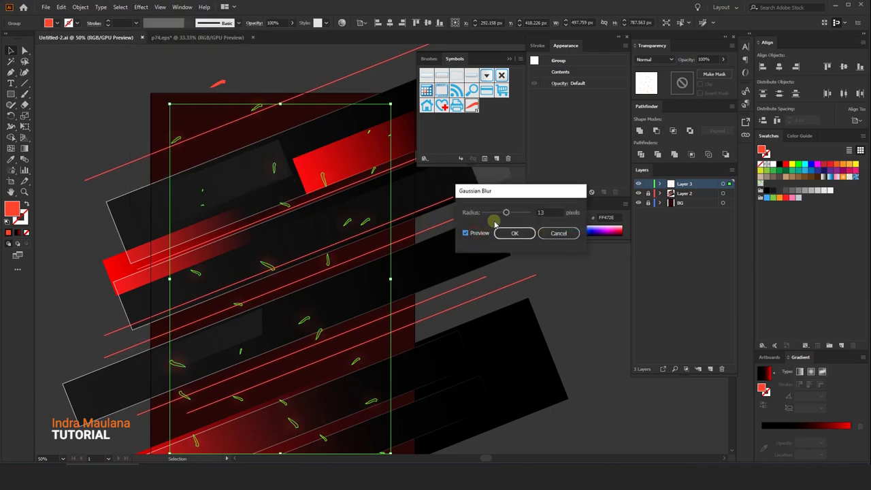
{"action": "left_click_drag", "start_coordinate": [503, 214], "coordinate": [497, 215]}
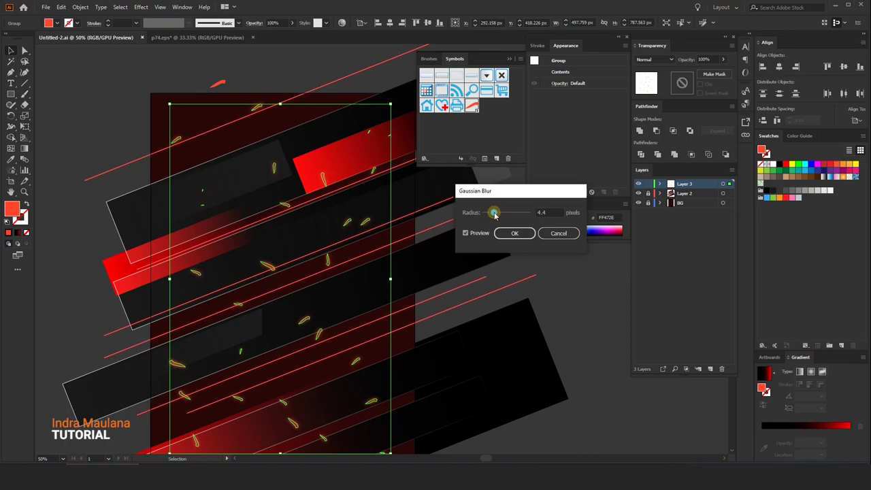
Step: Apply the Gaussian Blur to the sparks and paste a sharp copy in front
{"action": "left_click", "coordinate": [515, 234]}
{"action": "key", "text": "ctrl+shift+a"}
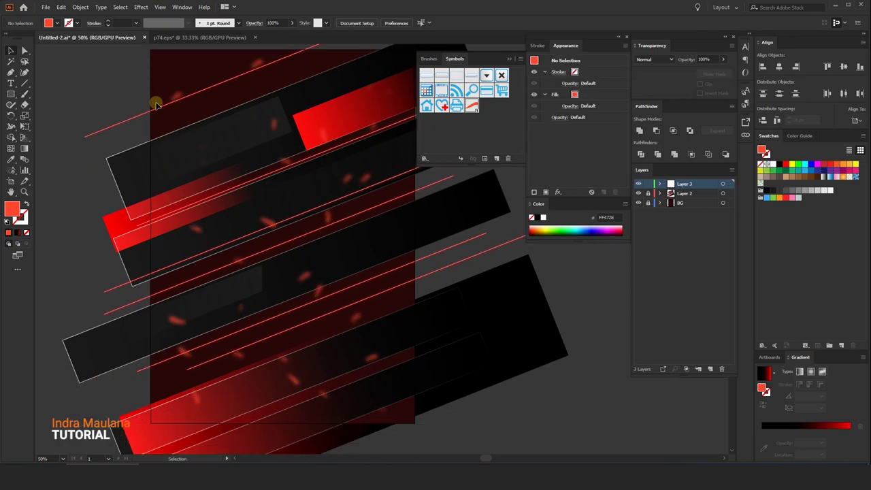
{"action": "left_click", "coordinate": [61, 7]}
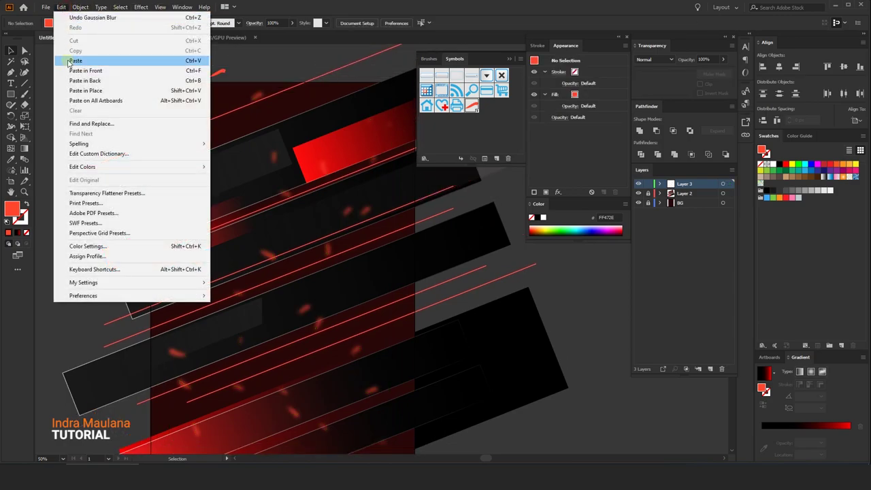
{"action": "left_click", "coordinate": [74, 71]}
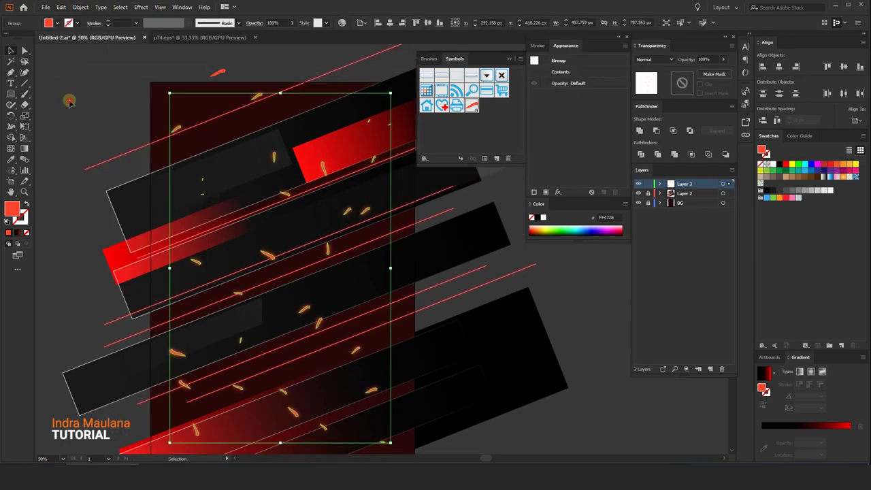
{"action": "left_click", "coordinate": [72, 84]}
Step: Group the pasted spark copy and set its blending mode to Screen
{"action": "scroll", "coordinate": [72, 98], "scroll_direction": "down", "scroll_amount": 3}
{"action": "scroll", "coordinate": [332, 213], "scroll_direction": "down", "scroll_amount": 1}
{"action": "scroll", "coordinate": [332, 214], "scroll_direction": "down", "scroll_amount": 1, "text": "alt"}
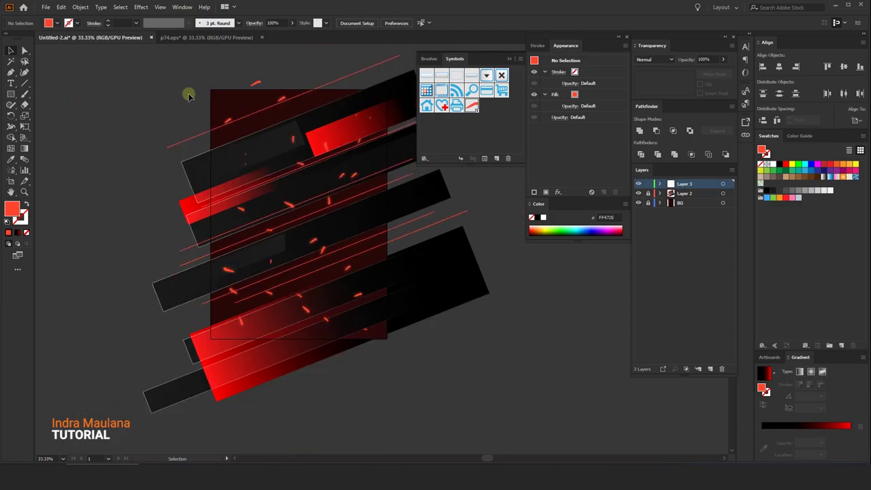
{"action": "key", "text": "ctrl+a"}
{"action": "right_click", "coordinate": [344, 220]}
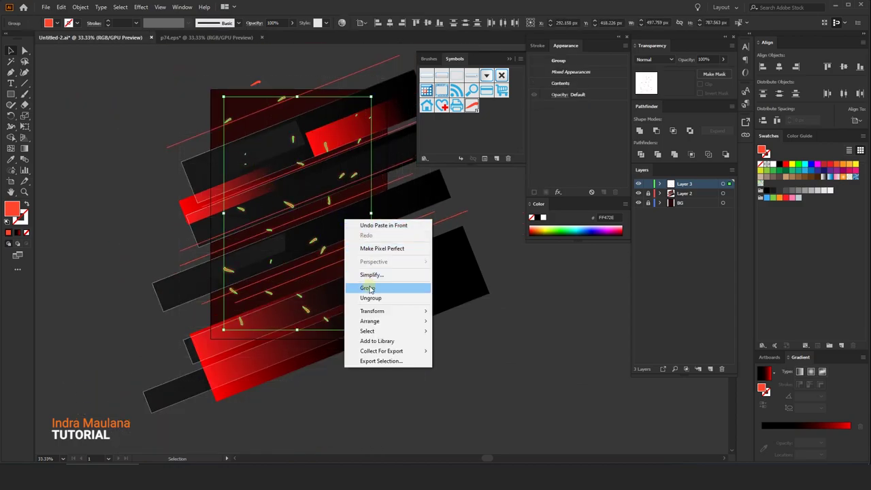
{"action": "left_click", "coordinate": [362, 288]}
{"action": "left_click", "coordinate": [653, 60]}
{"action": "left_click", "coordinate": [654, 125]}
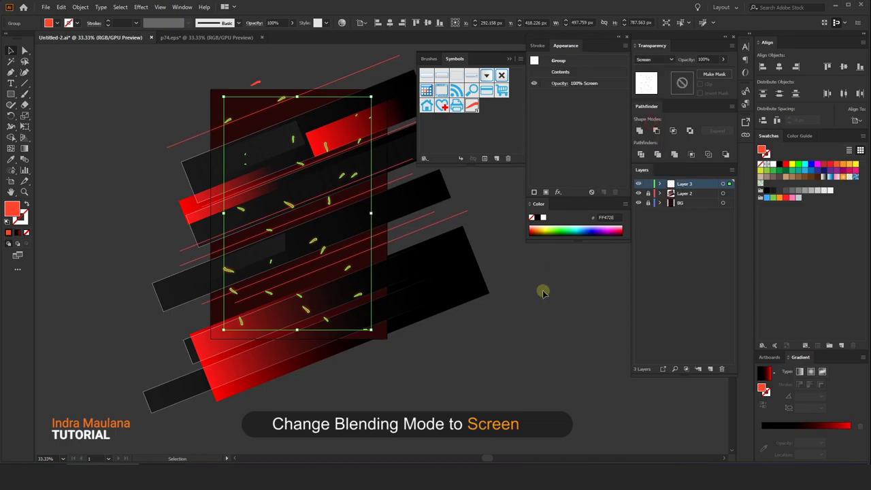
Step: Check the spark group's selection and zoom in on the glowing sparks
{"action": "left_click", "coordinate": [532, 326]}
{"action": "left_click", "coordinate": [340, 289]}
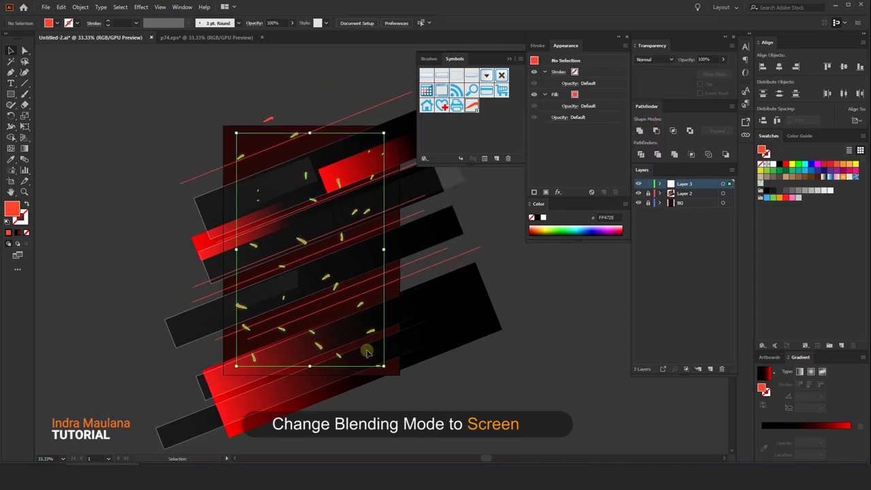
{"action": "left_click", "coordinate": [422, 327]}
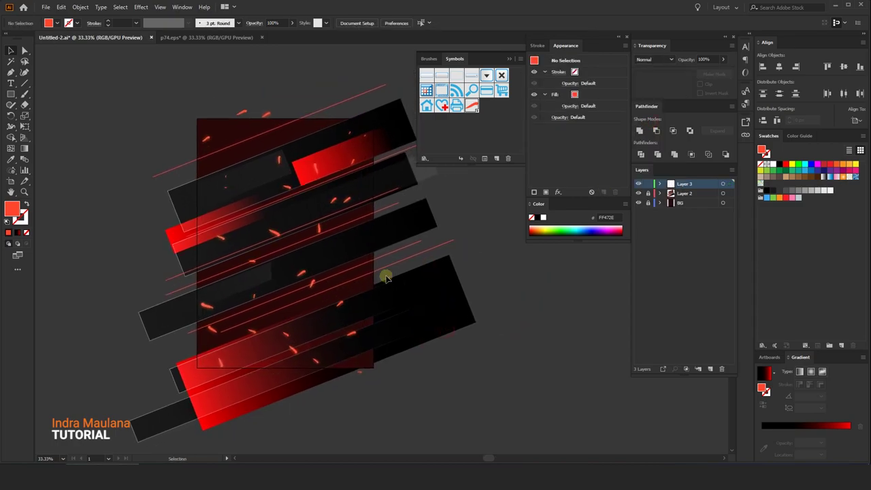
{"action": "key", "text": "ctrl+plus"}
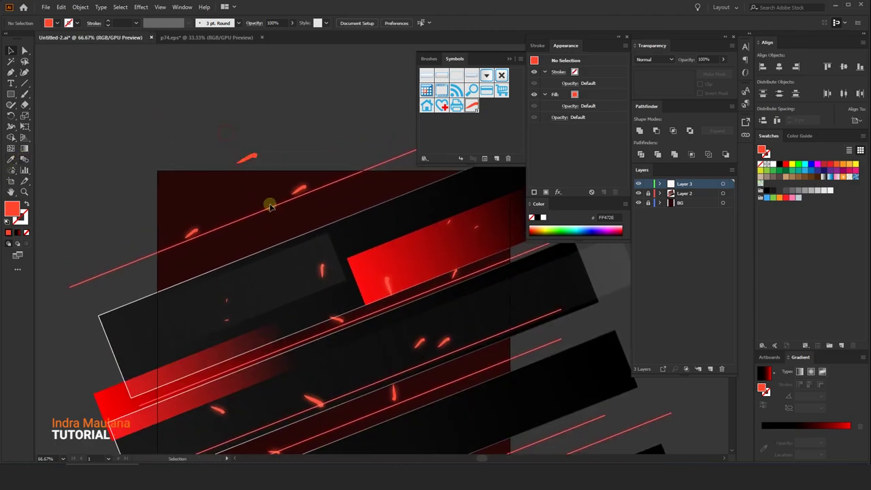
{"action": "right_click", "coordinate": [304, 193]}
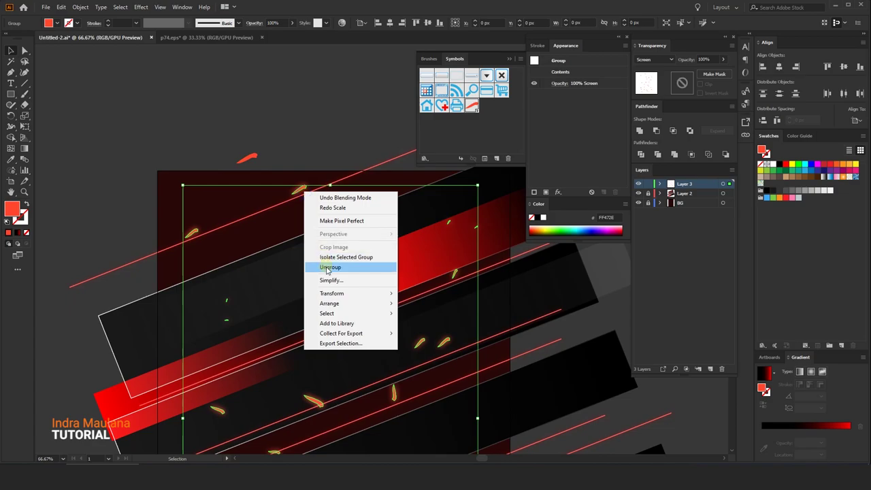
Step: Draw a small circle above the poster with the Ellipse tool
{"action": "left_click", "coordinate": [288, 141]}
{"action": "left_click_drag", "start_coordinate": [8, 96], "coordinate": [58, 113]}
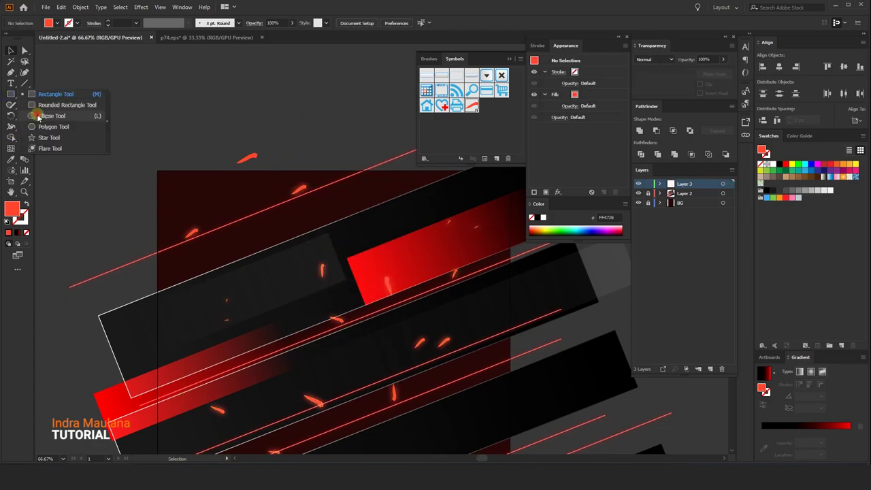
{"action": "left_click_drag", "start_coordinate": [134, 123], "coordinate": [151, 140]}
{"action": "left_click", "coordinate": [10, 50]}
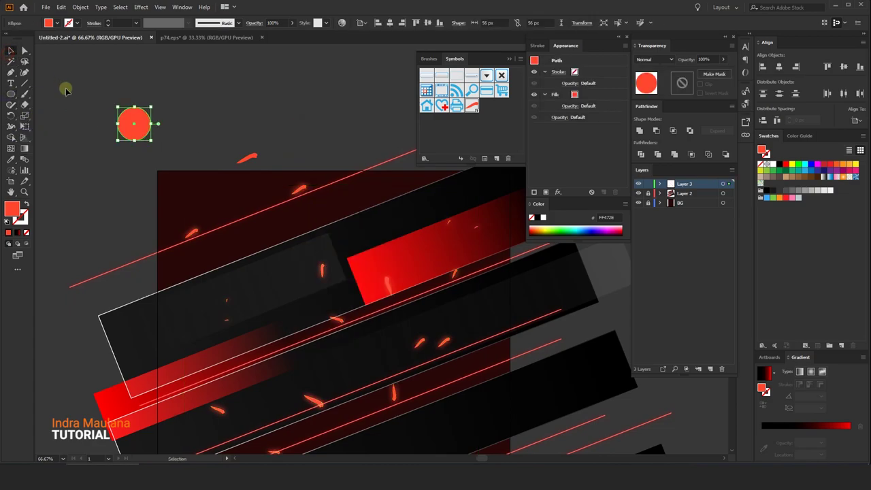
{"action": "scroll", "coordinate": [61, 85], "scroll_direction": "up", "scroll_amount": 3}
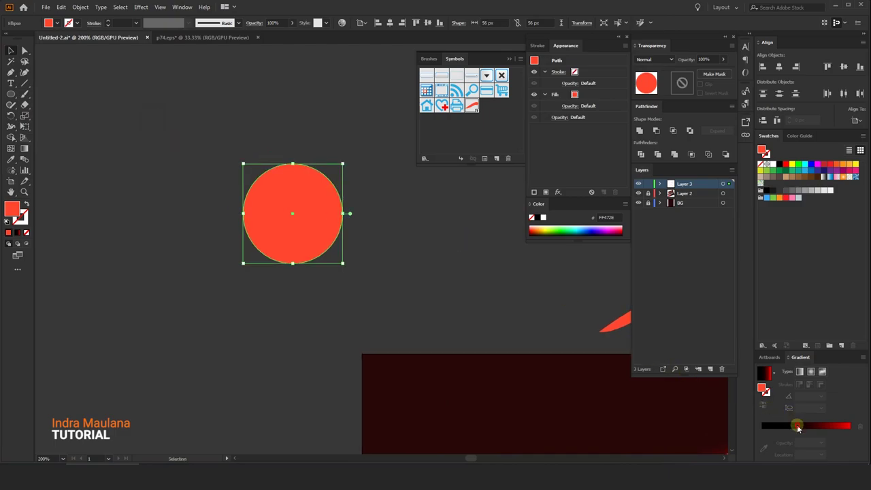
Step: Fill the circle with a radial gradient: white centre, red middle, black edge
{"action": "left_click", "coordinate": [798, 428]}
{"action": "left_click", "coordinate": [811, 361]}
{"action": "left_click", "coordinate": [765, 395]}
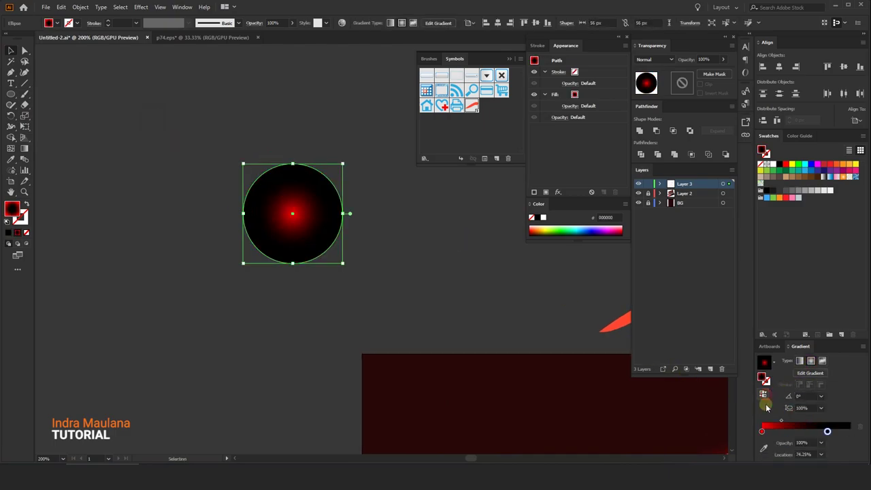
{"action": "left_click_drag", "start_coordinate": [762, 432], "coordinate": [779, 431]}
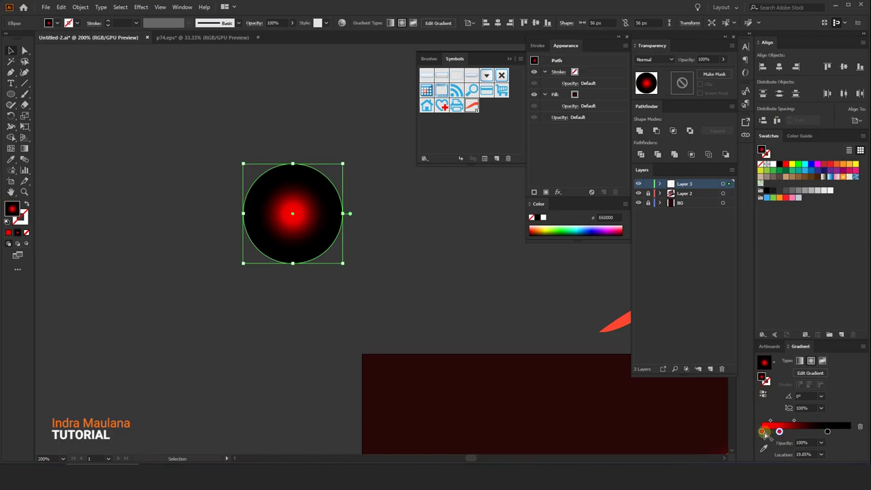
{"action": "double_click", "coordinate": [762, 432]}
{"action": "left_click", "coordinate": [755, 395]}
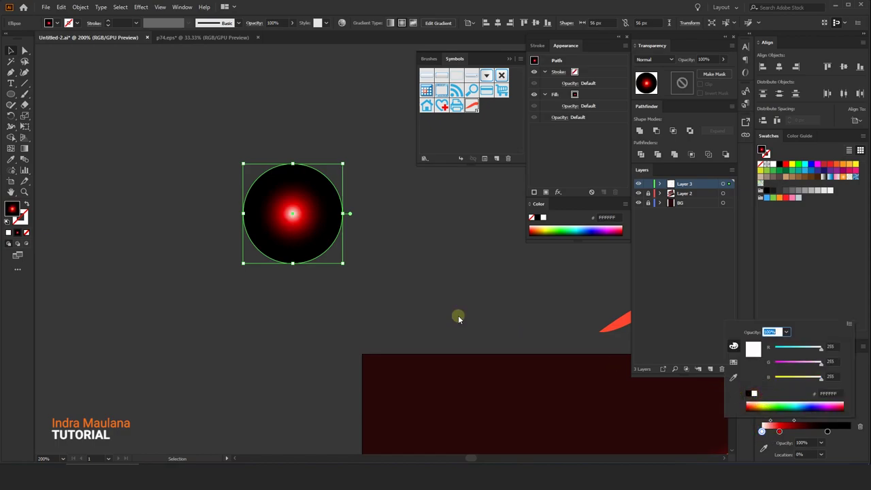
Step: Save the gradient circle as the symbol New Symbol 1
{"action": "left_click_drag", "start_coordinate": [307, 199], "coordinate": [470, 128]}
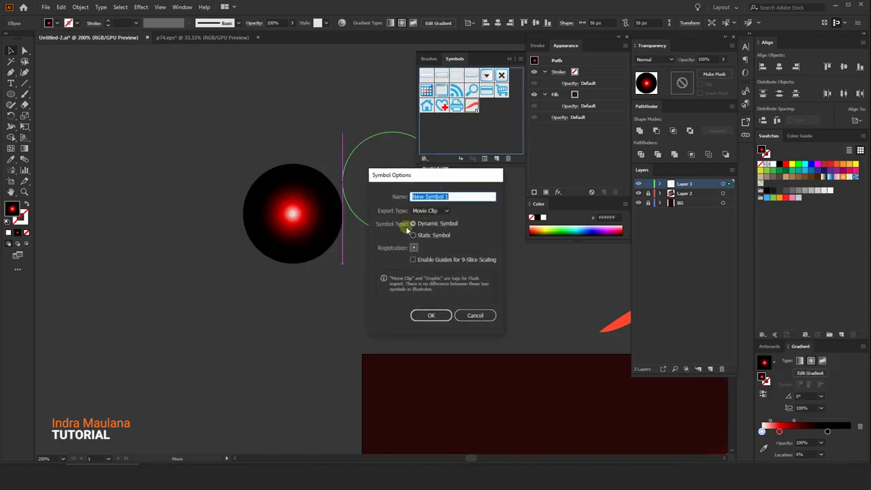
{"action": "left_click", "coordinate": [431, 315]}
{"action": "scroll", "coordinate": [161, 228], "scroll_direction": "down", "scroll_amount": 3}
{"action": "scroll", "coordinate": [184, 169], "scroll_direction": "down", "scroll_amount": 2}
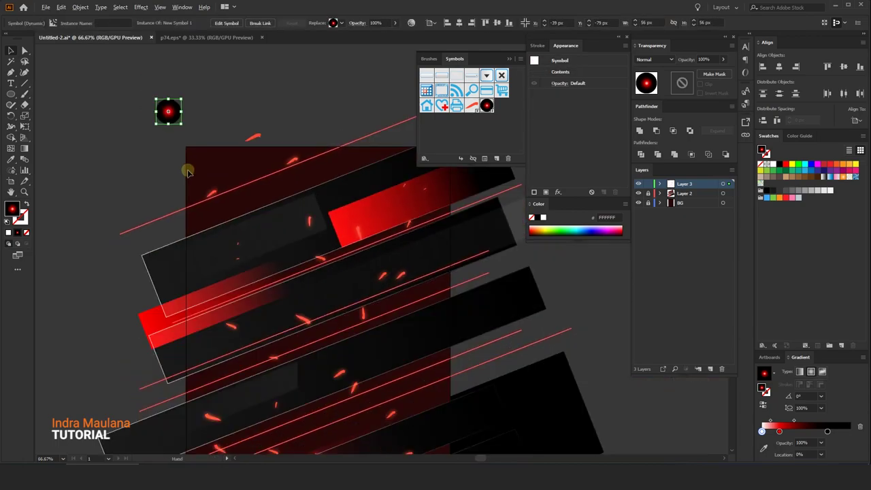
{"action": "scroll", "coordinate": [206, 210], "scroll_direction": "down", "scroll_amount": 2}
Step: Spray glow symbol instances across the poster and set them to Screen blending
{"action": "left_click", "coordinate": [10, 172]}
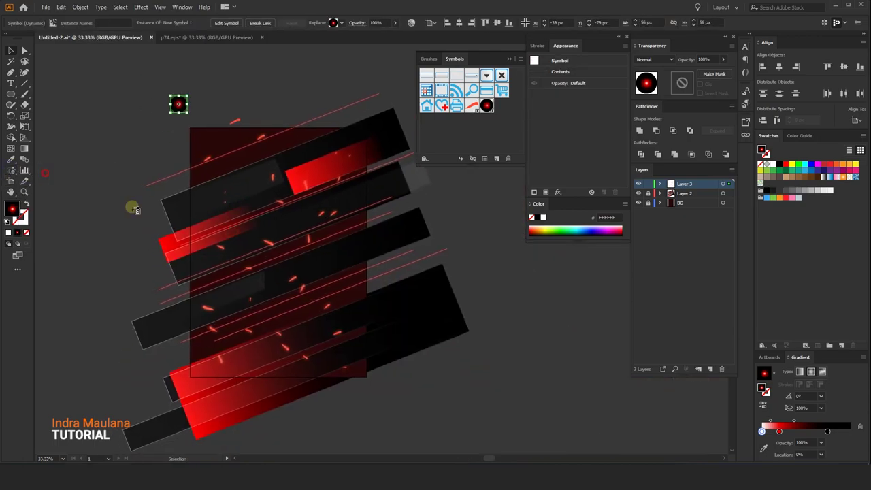
{"action": "mouse_move", "coordinate": [219, 180]}
{"action": "left_mouse_down"}
{"action": "mouse_move", "coordinate": [266, 143]}
{"action": "mouse_move", "coordinate": [333, 333]}
{"action": "mouse_move", "coordinate": [232, 244]}
{"action": "mouse_move", "coordinate": [356, 193]}
{"action": "mouse_move", "coordinate": [243, 153]}
{"action": "mouse_move", "coordinate": [300, 272]}
{"action": "mouse_move", "coordinate": [253, 365]}
{"action": "mouse_move", "coordinate": [245, 195]}
{"action": "mouse_move", "coordinate": [303, 292]}
{"action": "mouse_move", "coordinate": [339, 250]}
{"action": "mouse_move", "coordinate": [239, 265]}
{"action": "left_mouse_up"}
{"action": "left_click", "coordinate": [659, 59]}
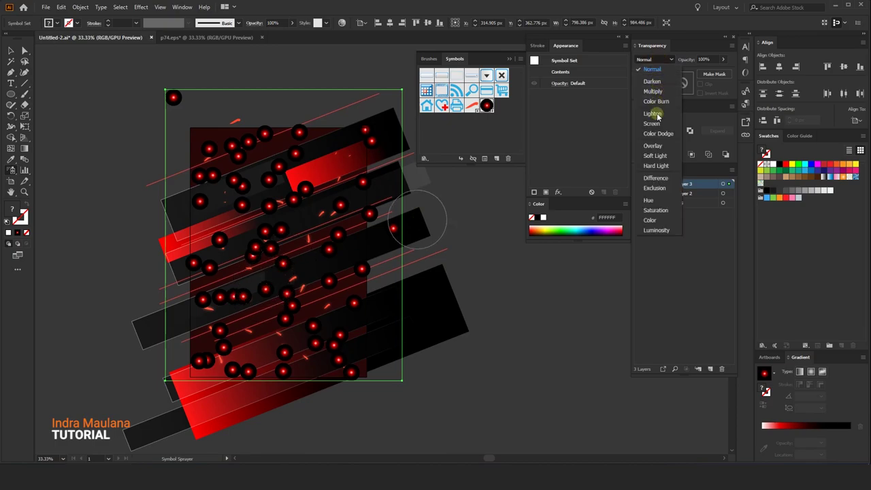
{"action": "left_click", "coordinate": [653, 119]}
Step: Shrink the large glowing dots throughout the set with the Symbol Sizer
{"action": "left_click", "coordinate": [11, 170]}
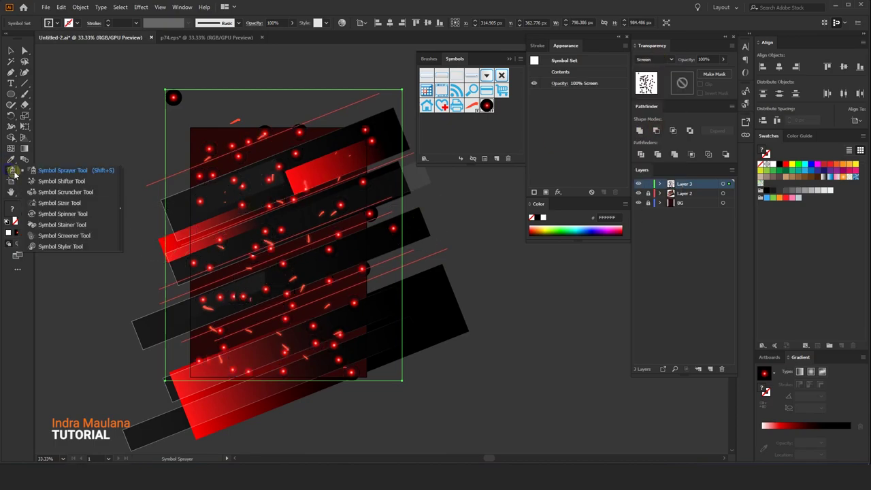
{"action": "left_click", "coordinate": [42, 205]}
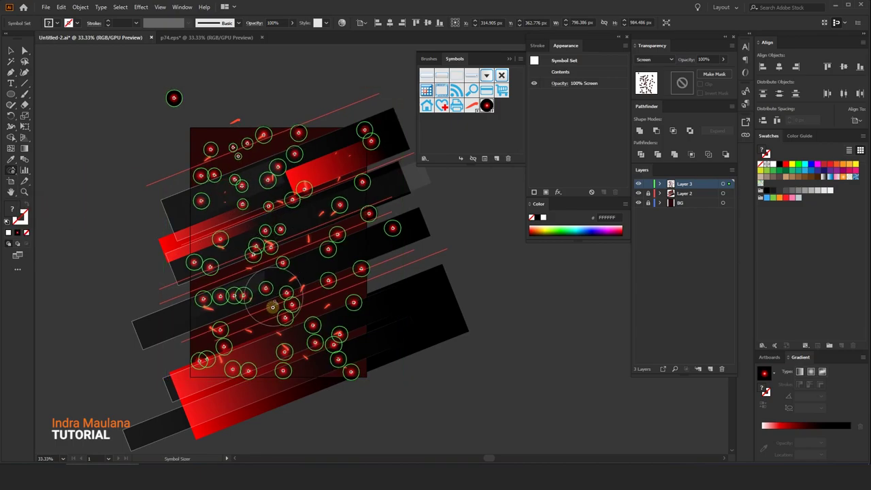
{"action": "left_click", "coordinate": [255, 250], "text": "alt"}
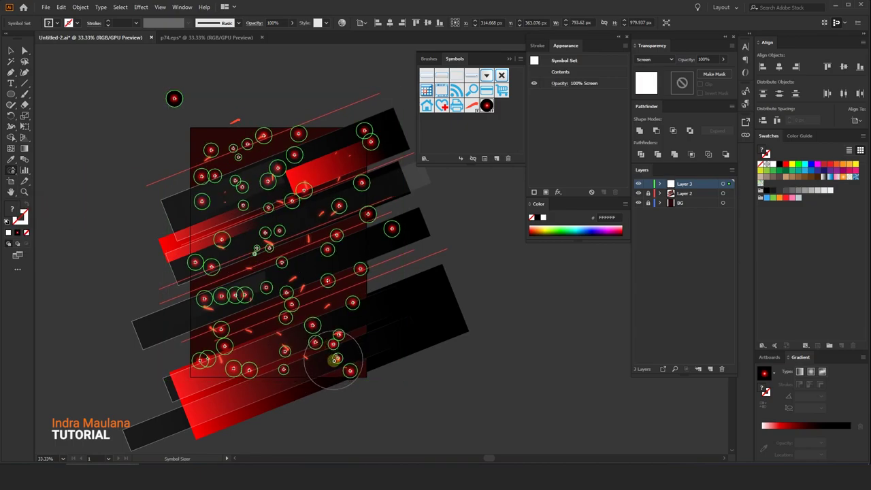
{"action": "mouse_move", "coordinate": [336, 360]}
{"action": "left_mouse_down"}
{"action": "mouse_move", "coordinate": [280, 158]}
{"action": "mouse_move", "coordinate": [203, 193]}
{"action": "left_mouse_up"}
{"action": "left_click_drag", "start_coordinate": [247, 147], "coordinate": [311, 136]}
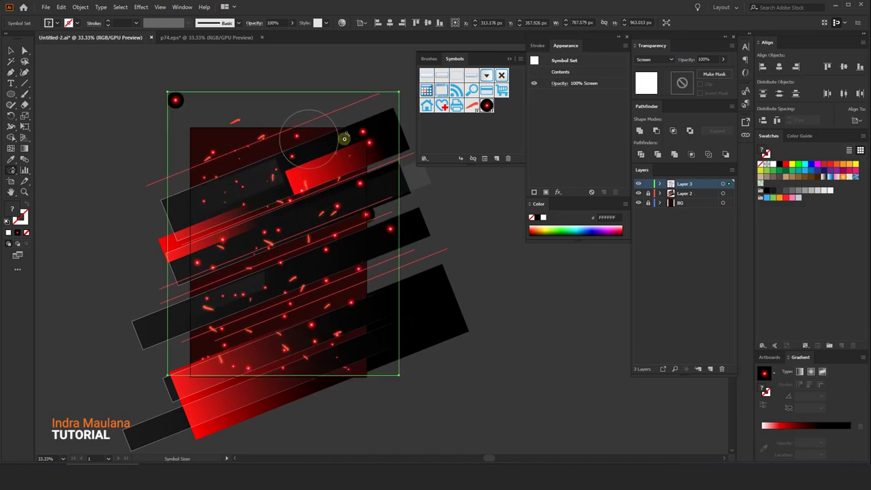
{"action": "mouse_move", "coordinate": [343, 229]}
{"action": "left_mouse_down"}
{"action": "mouse_move", "coordinate": [345, 278]}
{"action": "mouse_move", "coordinate": [297, 349]}
{"action": "mouse_move", "coordinate": [334, 346]}
{"action": "left_mouse_up"}
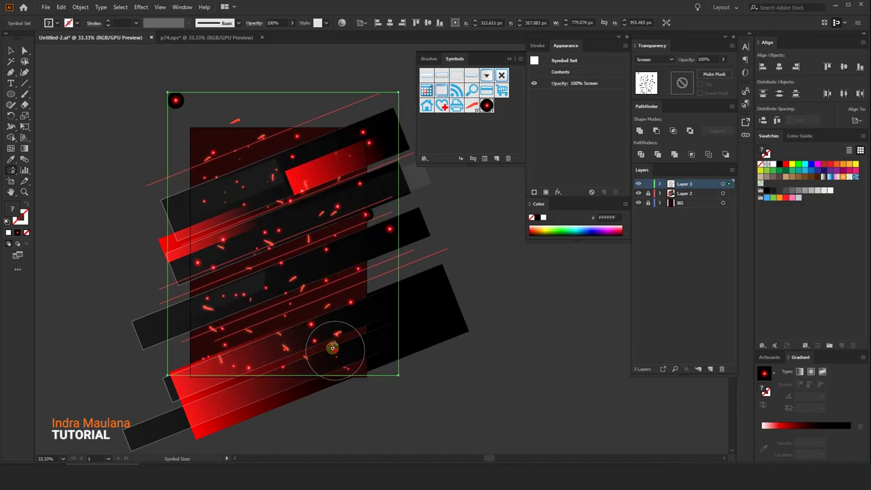
{"action": "left_click_drag", "start_coordinate": [276, 246], "coordinate": [220, 265]}
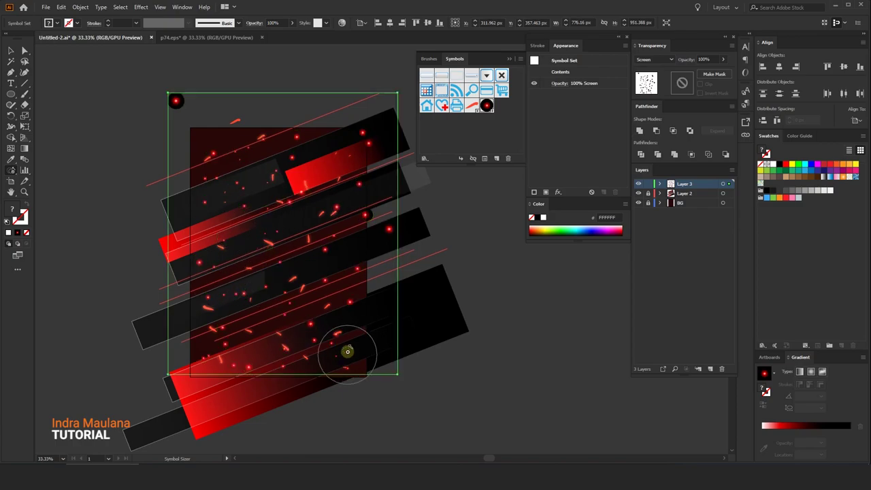
{"action": "mouse_move", "coordinate": [347, 327]}
{"action": "left_mouse_down"}
{"action": "mouse_move", "coordinate": [298, 321]}
{"action": "mouse_move", "coordinate": [330, 360]}
{"action": "left_mouse_up"}
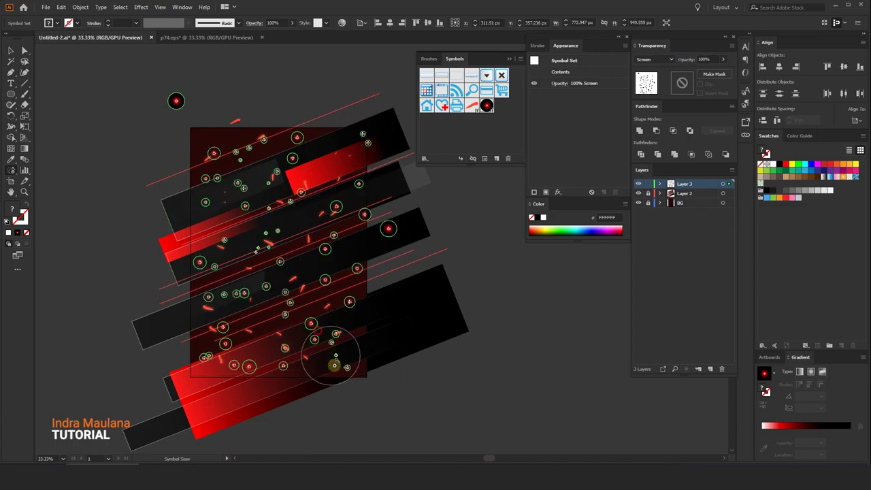
{"action": "left_click_drag", "start_coordinate": [234, 195], "coordinate": [211, 149]}
{"action": "key", "text": "ctrl+shift+a"}
Step: Drag the symbol set's bottom-right handle to spread it past the poster edges
{"action": "left_click_drag", "start_coordinate": [284, 90], "coordinate": [293, 101]}
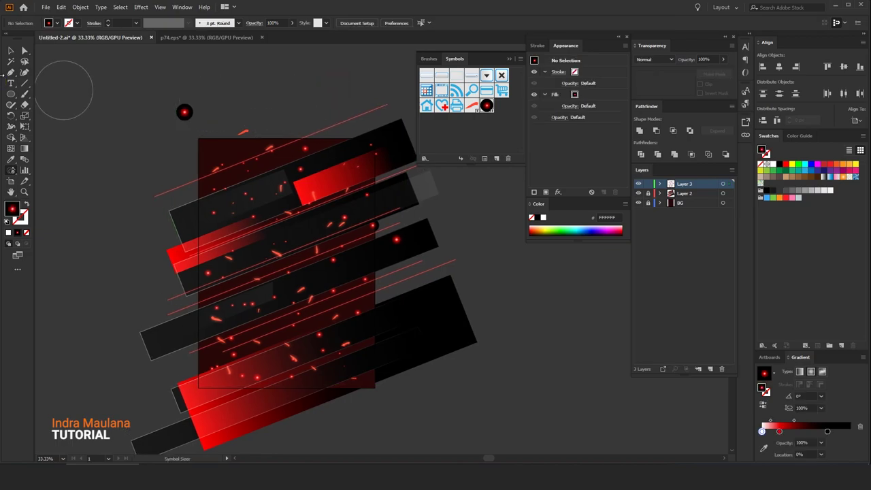
{"action": "left_click", "coordinate": [10, 49]}
{"action": "left_click", "coordinate": [373, 150]}
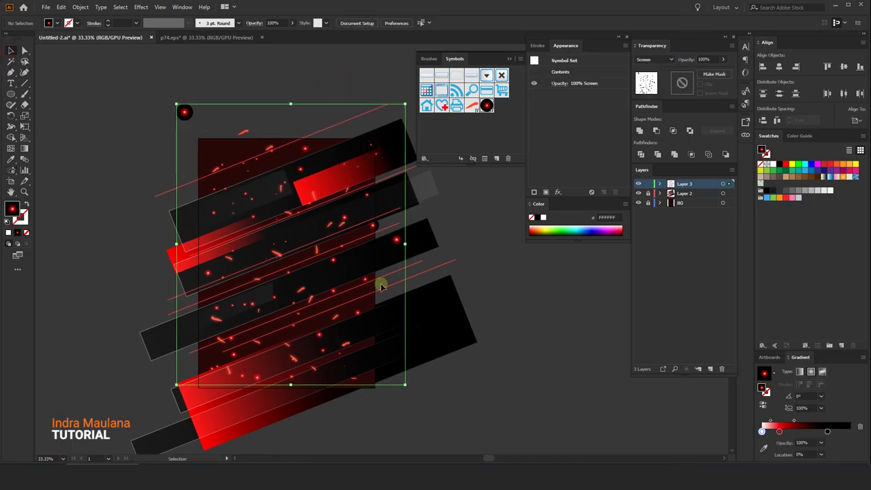
{"action": "mouse_move", "coordinate": [404, 389]}
{"action": "left_mouse_down"}
{"action": "mouse_move", "coordinate": [419, 403]}
{"action": "mouse_move", "coordinate": [411, 393]}
{"action": "left_mouse_up"}
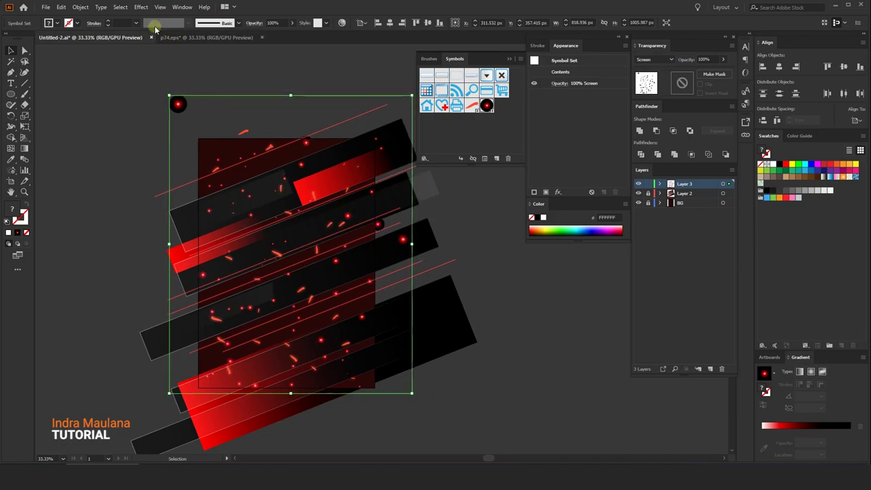
Step: Give the dot set a 3.6 px Gaussian Blur and paste a copy in front
{"action": "left_click", "coordinate": [141, 9]}
{"action": "mouse_move", "coordinate": [151, 159]}
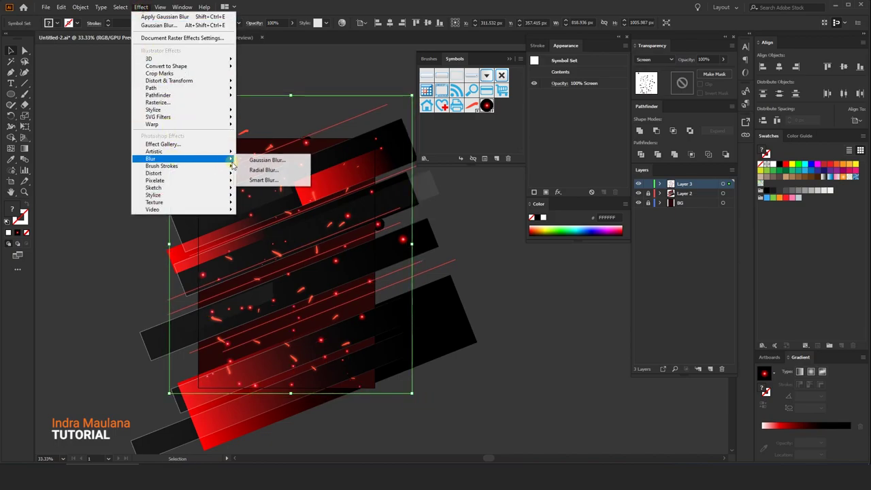
{"action": "left_click", "coordinate": [273, 160]}
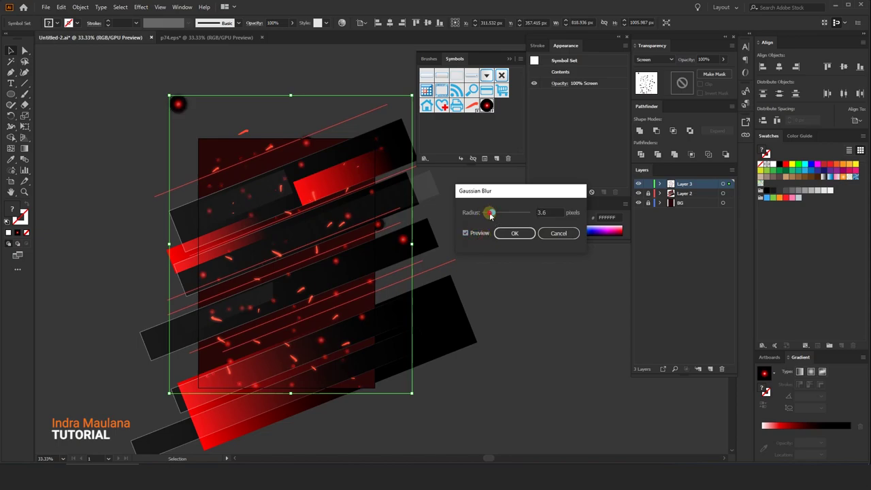
{"action": "left_click", "coordinate": [505, 233]}
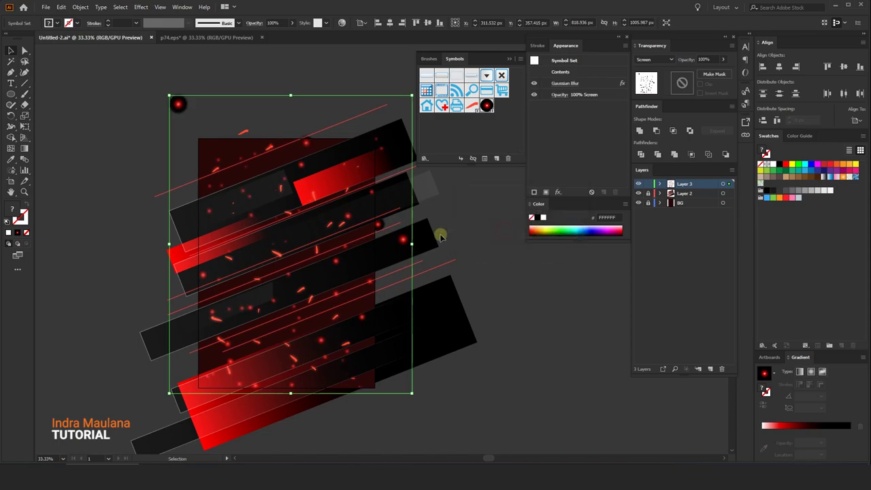
{"action": "left_click", "coordinate": [62, 7]}
{"action": "left_click", "coordinate": [78, 51]}
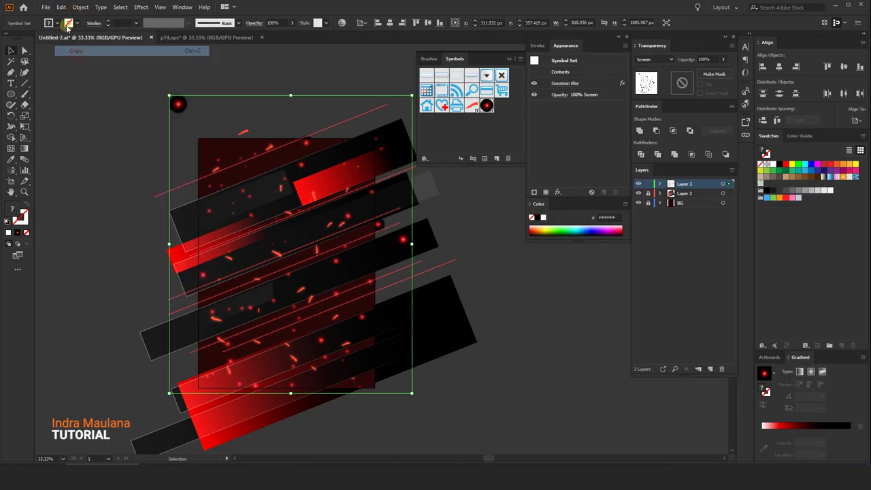
{"action": "left_click", "coordinate": [61, 7]}
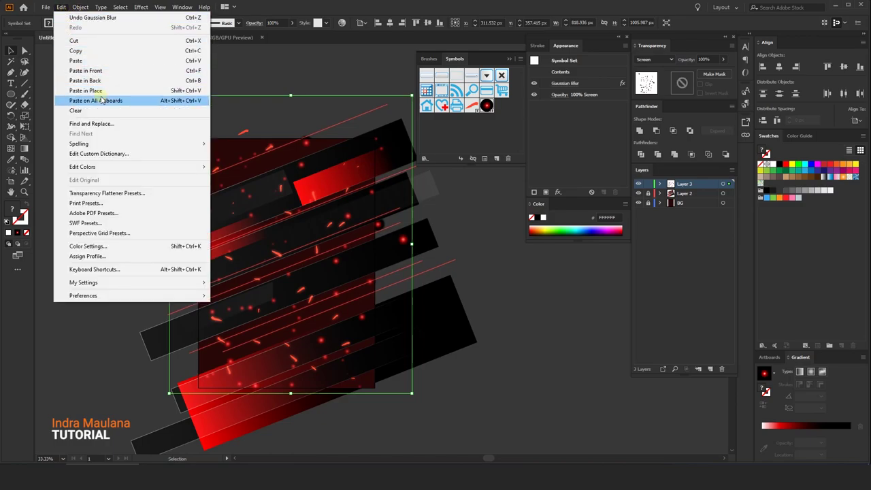
{"action": "left_click", "coordinate": [96, 70]}
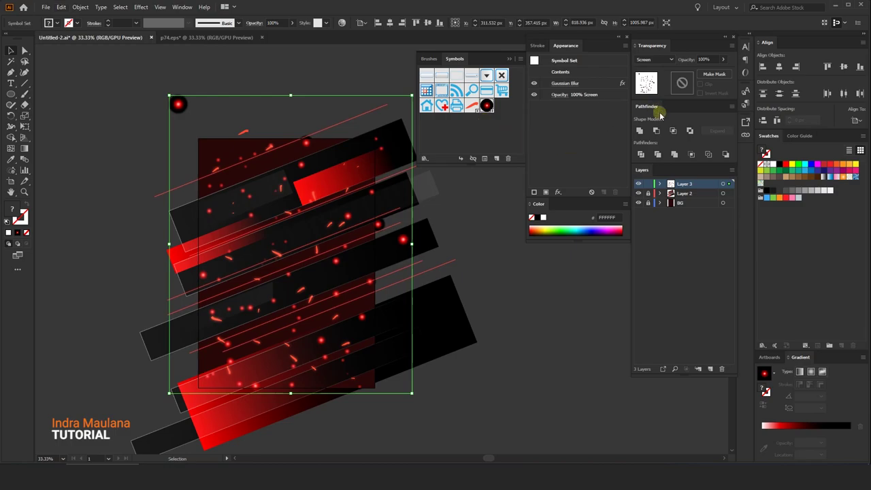
Step: Remove the blur from the pasted copy and rotate it about 30° clockwise
{"action": "left_click", "coordinate": [602, 84]}
{"action": "left_click", "coordinate": [615, 193]}
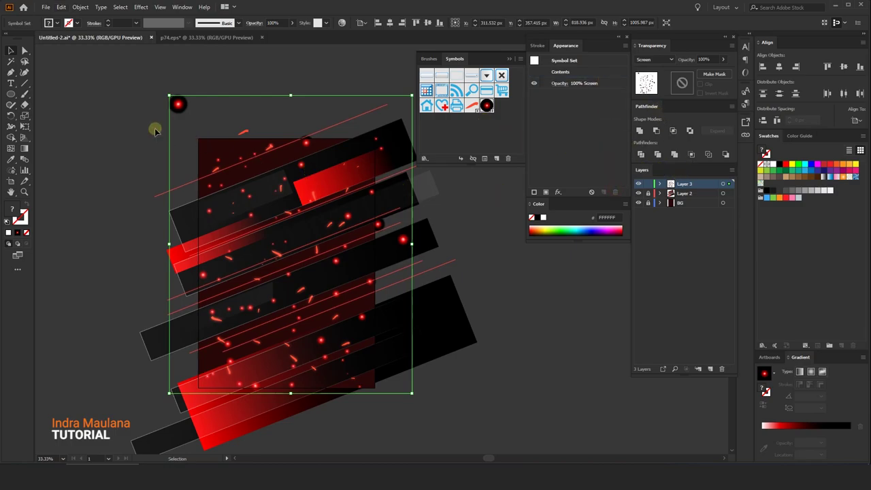
{"action": "left_click", "coordinate": [145, 114]}
{"action": "left_click", "coordinate": [245, 173]}
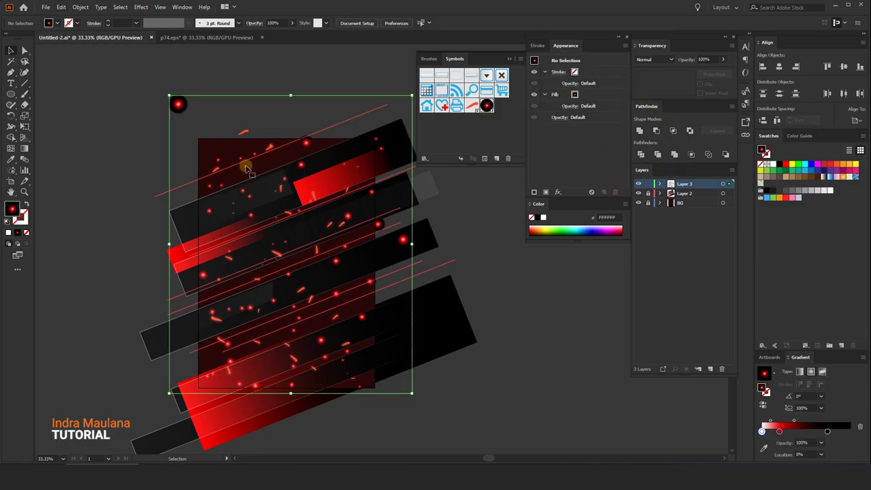
{"action": "scroll", "coordinate": [252, 164], "scroll_direction": "right", "scroll_amount": 2}
{"action": "left_click_drag", "start_coordinate": [368, 93], "coordinate": [402, 189]}
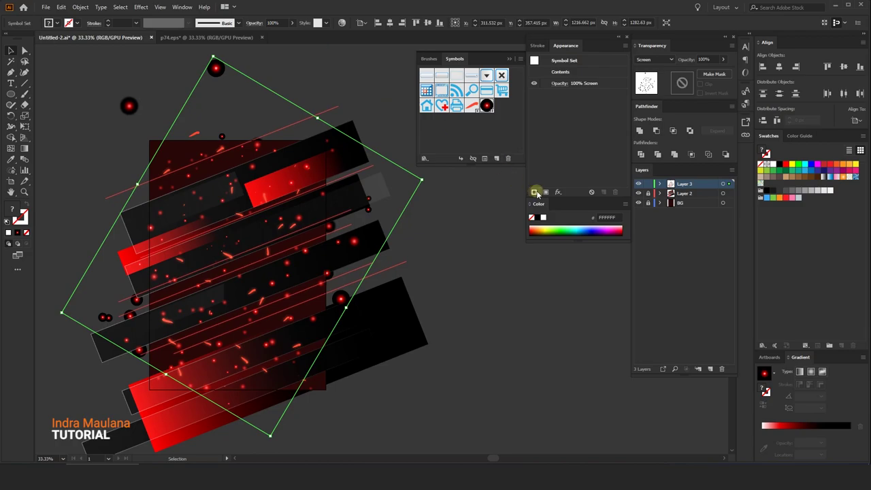
Step: Apply a 2.5 px Gaussian Blur to the rotated copy
{"action": "left_click", "coordinate": [558, 192]}
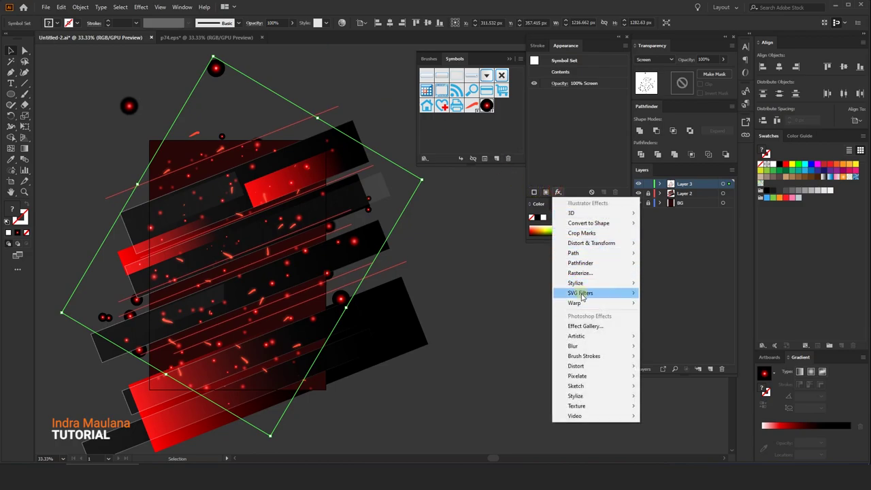
{"action": "mouse_move", "coordinate": [576, 284]}
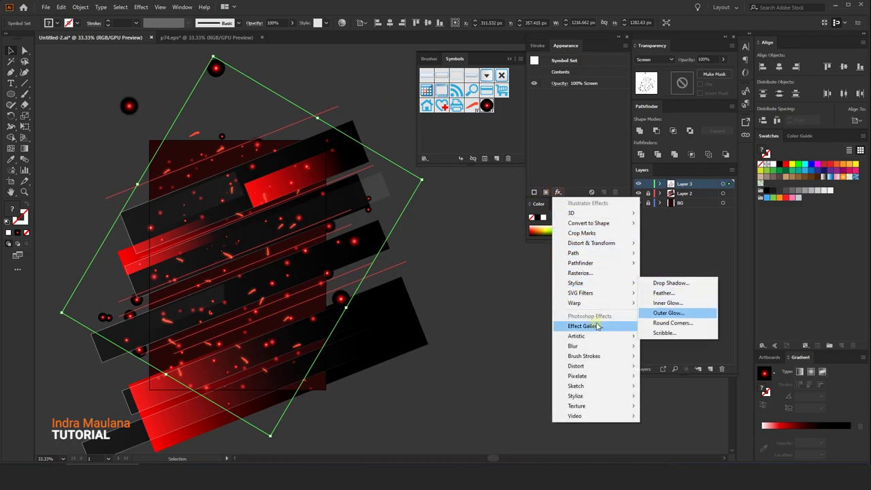
{"action": "left_click", "coordinate": [655, 347]}
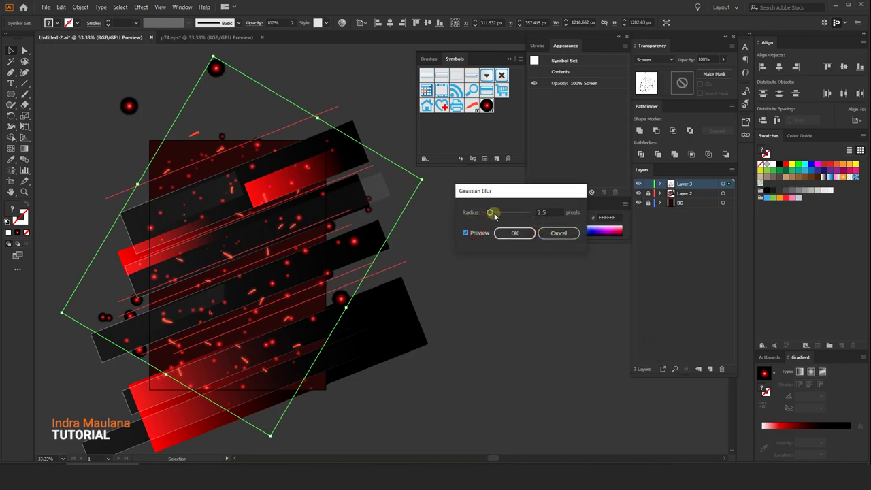
{"action": "left_click", "coordinate": [514, 233]}
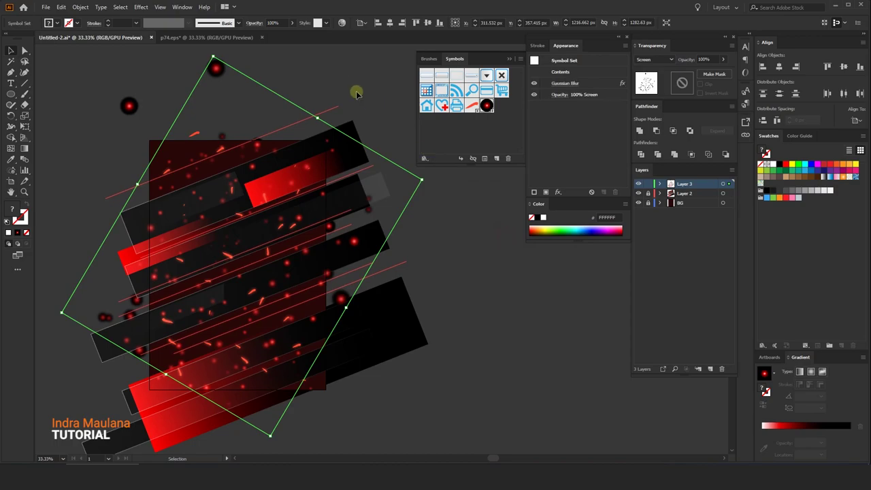
{"action": "left_click", "coordinate": [354, 83]}
{"action": "scroll", "coordinate": [308, 250], "scroll_direction": "down", "scroll_amount": 2}
{"action": "scroll", "coordinate": [309, 250], "scroll_direction": "up", "scroll_amount": 2}
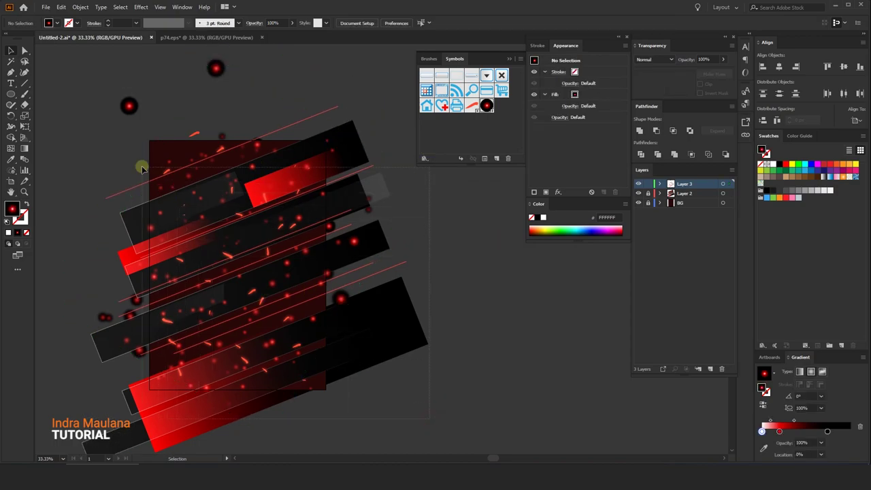
Step: Select all the sparks, dots and stripe artwork and group them
{"action": "key", "text": "ctrl+a"}
{"action": "right_click", "coordinate": [189, 168]}
{"action": "left_click", "coordinate": [211, 235]}
{"action": "left_click", "coordinate": [438, 245]}
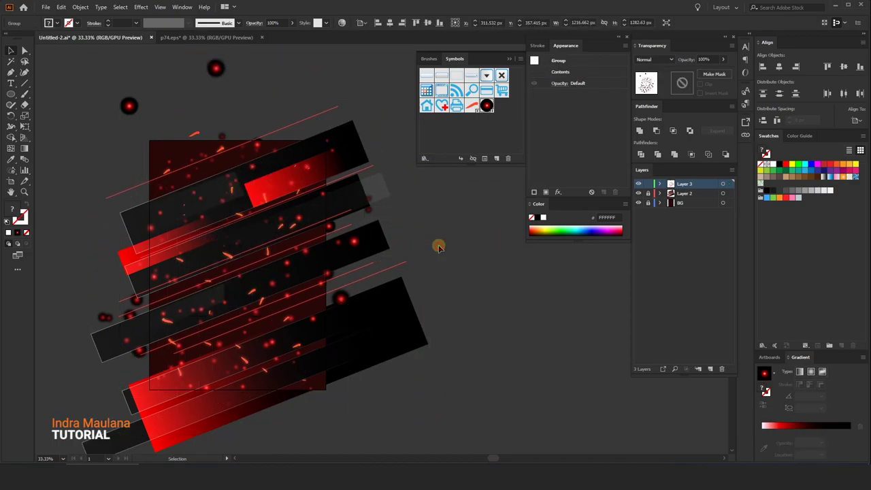
{"action": "left_click_drag", "start_coordinate": [438, 245], "coordinate": [459, 258]}
{"action": "left_click_drag", "start_coordinate": [364, 125], "coordinate": [371, 116]}
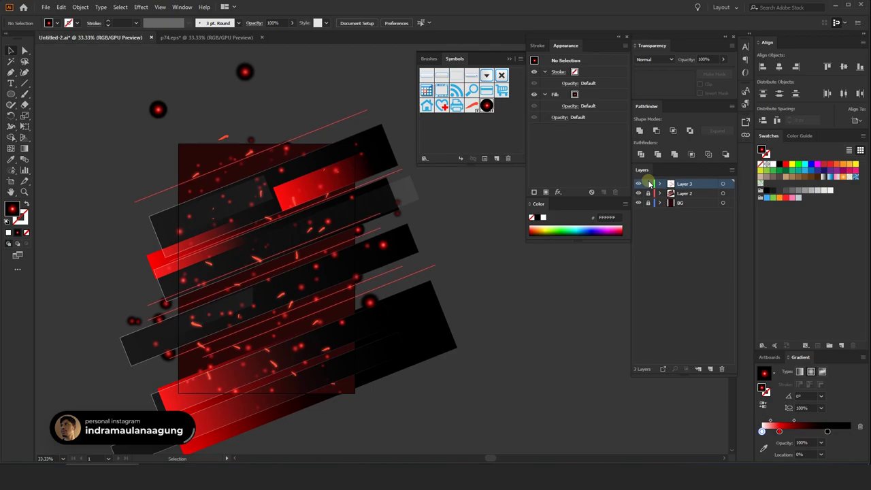
Step: Add a new layer and place the boxer photo, scaled and positioned on the poster
{"action": "left_click", "coordinate": [710, 369]}
{"action": "type", "text": "Image Place"}
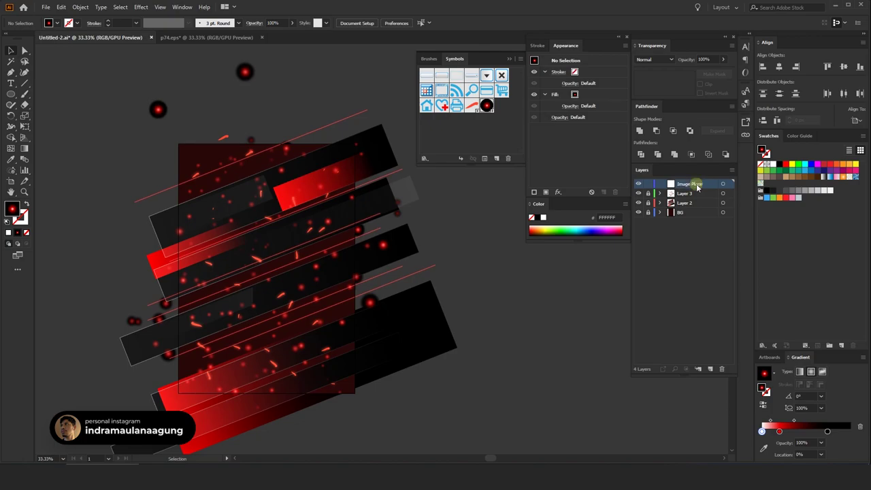
{"action": "left_click", "coordinate": [45, 8]}
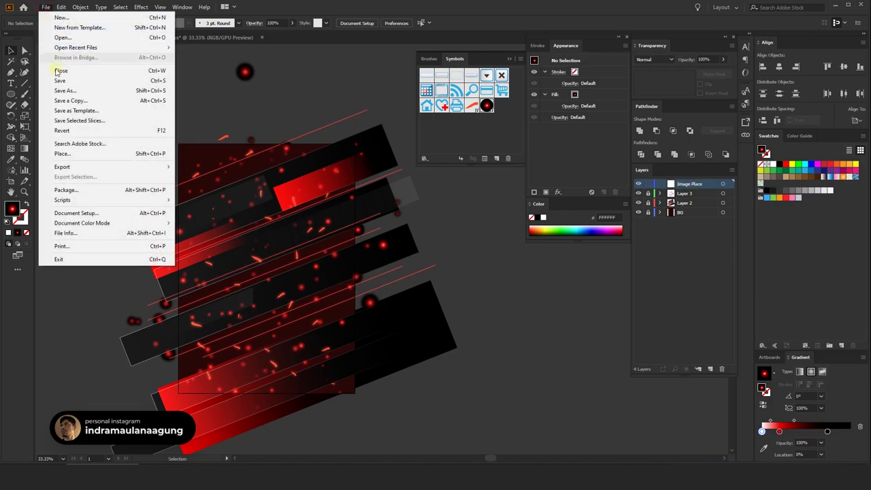
{"action": "left_click", "coordinate": [60, 154]}
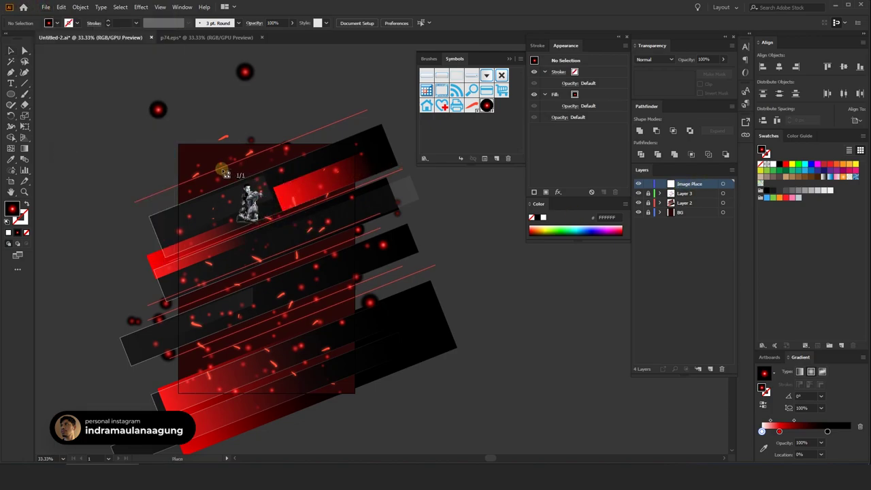
{"action": "left_click_drag", "start_coordinate": [223, 169], "coordinate": [397, 373]}
{"action": "scroll", "coordinate": [397, 373], "scroll_direction": "up", "scroll_amount": 1}
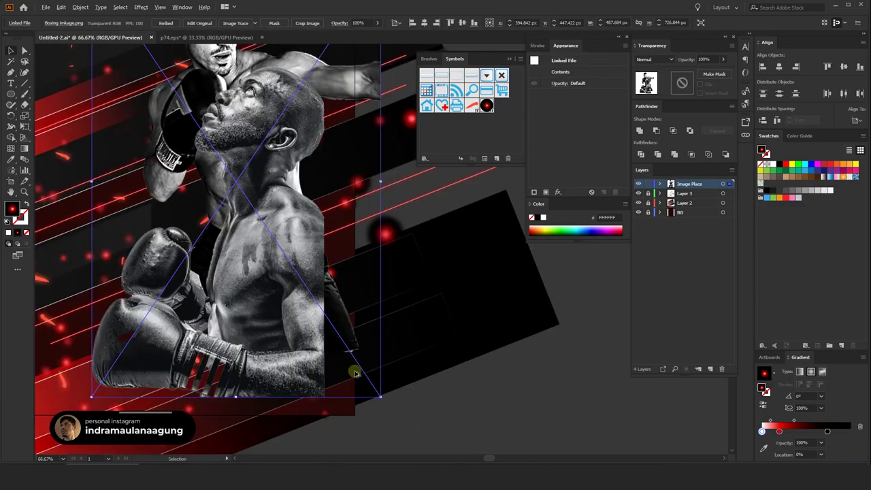
{"action": "scroll", "coordinate": [356, 370], "scroll_direction": "up", "scroll_amount": 1}
{"action": "mouse_move", "coordinate": [277, 311]}
{"action": "left_mouse_down"}
{"action": "mouse_move", "coordinate": [304, 331]}
{"action": "mouse_move", "coordinate": [326, 376]}
{"action": "left_mouse_up"}
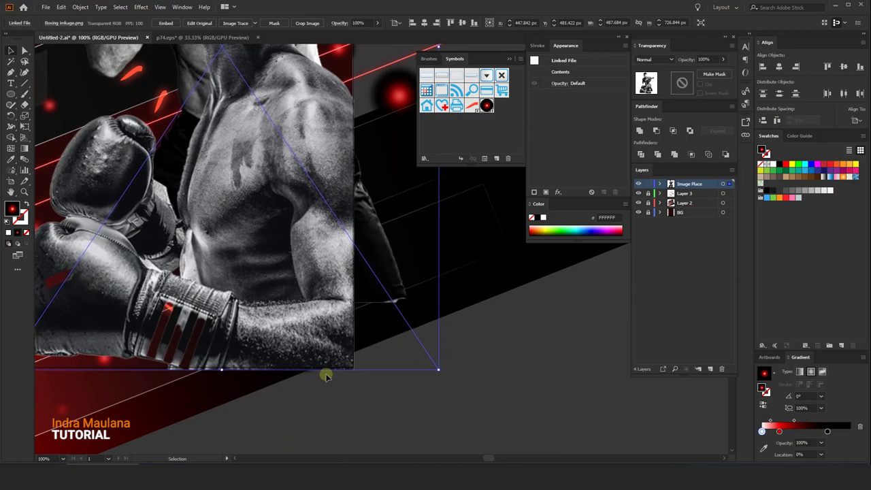
{"action": "scroll", "coordinate": [326, 375], "scroll_direction": "down", "scroll_amount": 3}
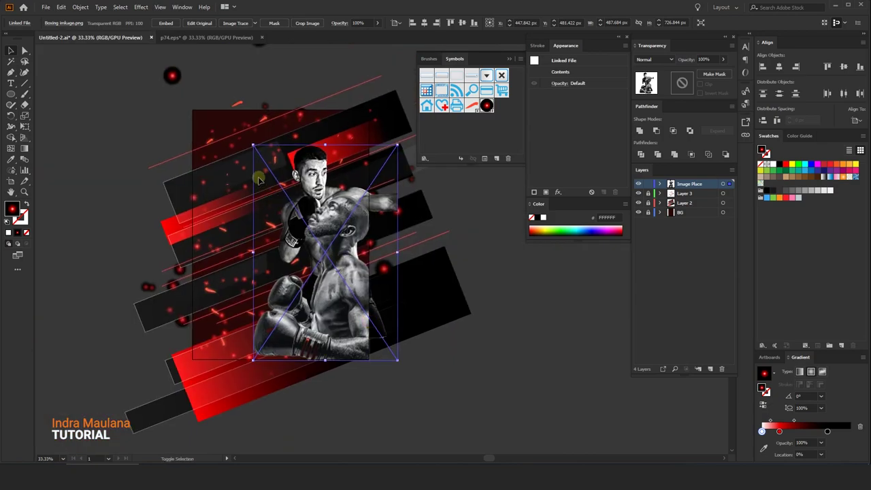
{"action": "left_click_drag", "start_coordinate": [252, 146], "coordinate": [267, 167]}
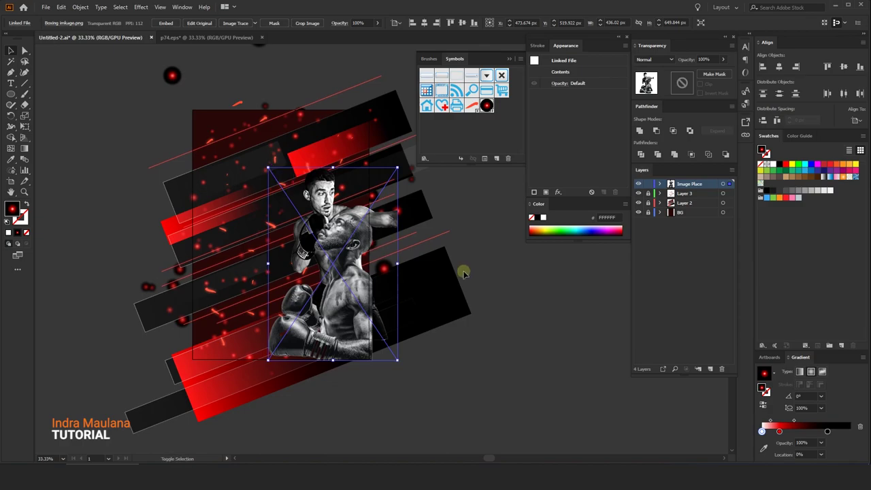
{"action": "key", "text": "Left"}
{"action": "key", "text": "Left"}
{"action": "key", "text": "Left"}
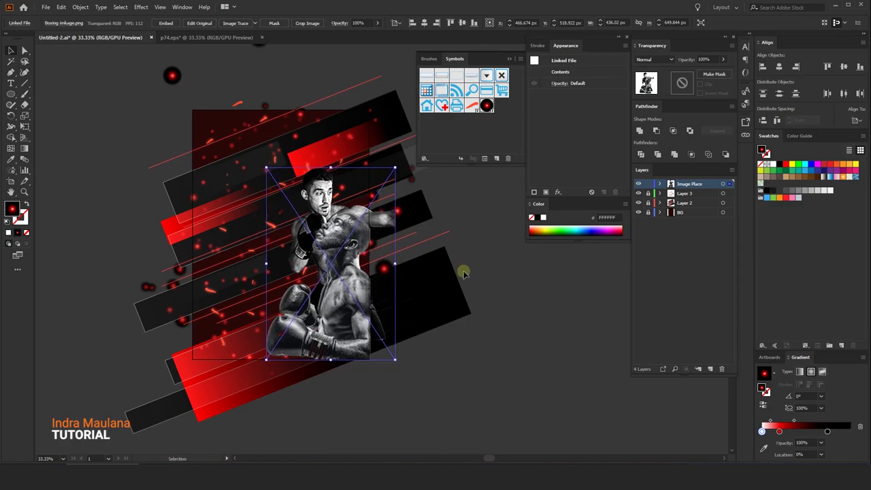
{"action": "left_click", "coordinate": [477, 252]}
{"action": "scroll", "coordinate": [467, 250], "scroll_direction": "up", "scroll_amount": 2}
{"action": "scroll", "coordinate": [467, 252], "scroll_direction": "down", "scroll_amount": 1}
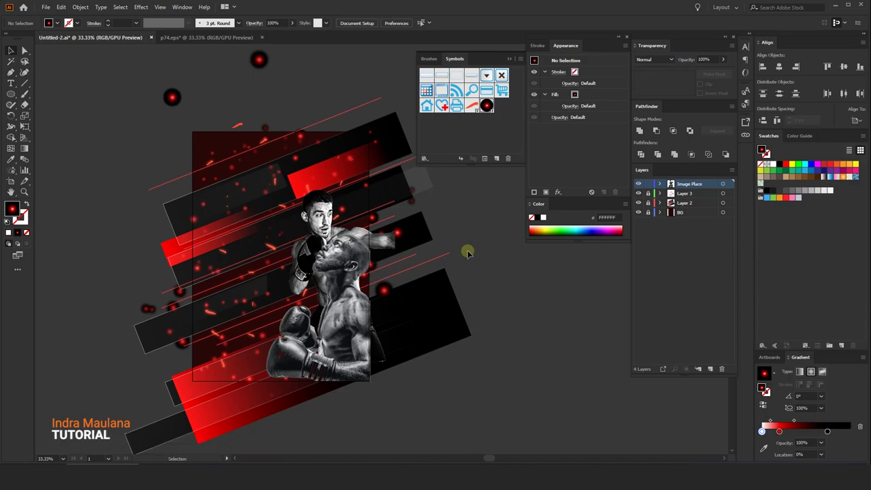
Step: Lock the Image Place layer and shift the glowing dot group down-left
{"action": "left_click", "coordinate": [650, 184]}
{"action": "left_click", "coordinate": [674, 194]}
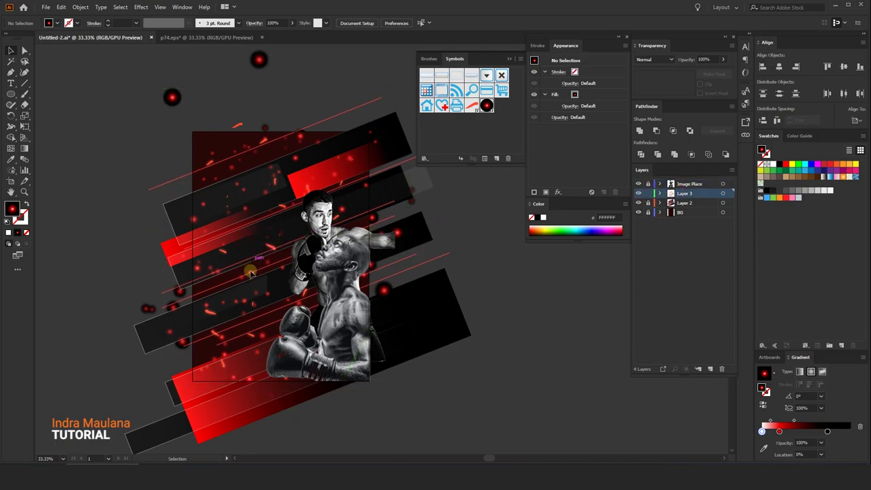
{"action": "mouse_move", "coordinate": [231, 283]}
{"action": "left_mouse_down"}
{"action": "mouse_move", "coordinate": [205, 300]}
{"action": "mouse_move", "coordinate": [213, 296]}
{"action": "left_mouse_up"}
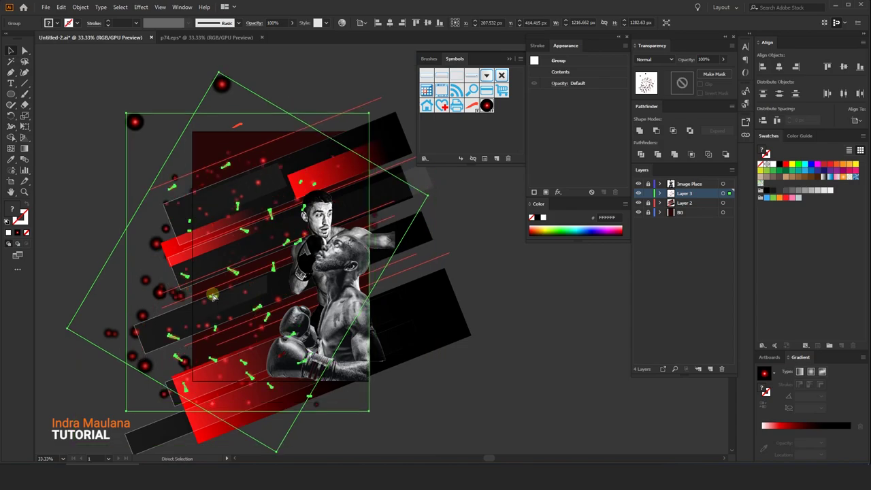
{"action": "left_click", "coordinate": [111, 230]}
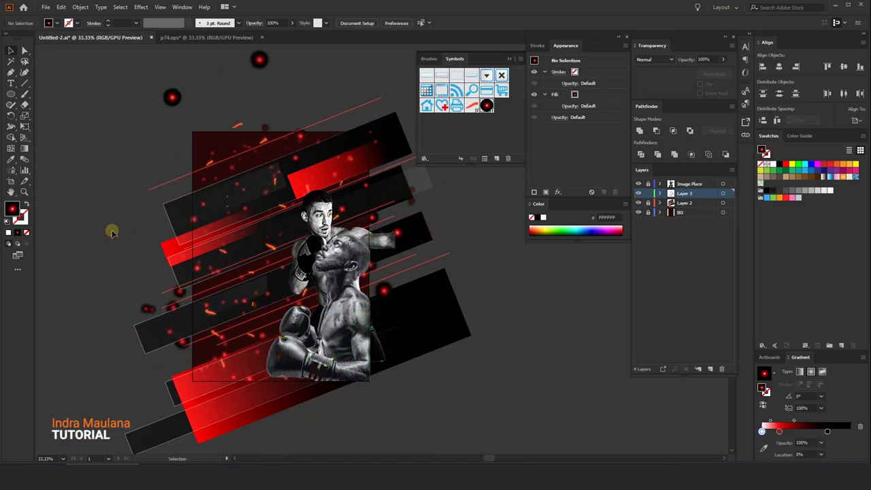
{"action": "mouse_move", "coordinate": [130, 221]}
{"action": "left_mouse_down"}
{"action": "mouse_move", "coordinate": [150, 225]}
{"action": "mouse_move", "coordinate": [143, 209]}
{"action": "left_mouse_up"}
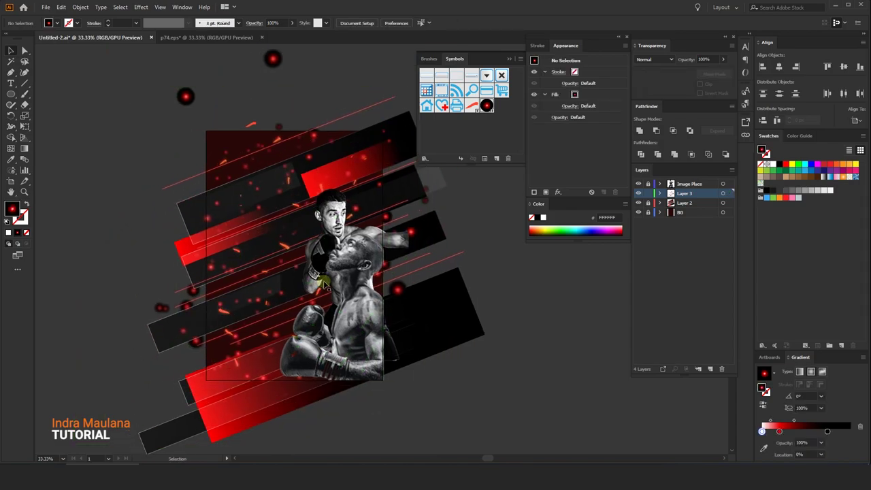
{"action": "scroll", "coordinate": [324, 286], "scroll_direction": "down", "scroll_amount": 2}
Step: Set Image Place as the active layer and deselect everything
{"action": "left_click", "coordinate": [689, 184]}
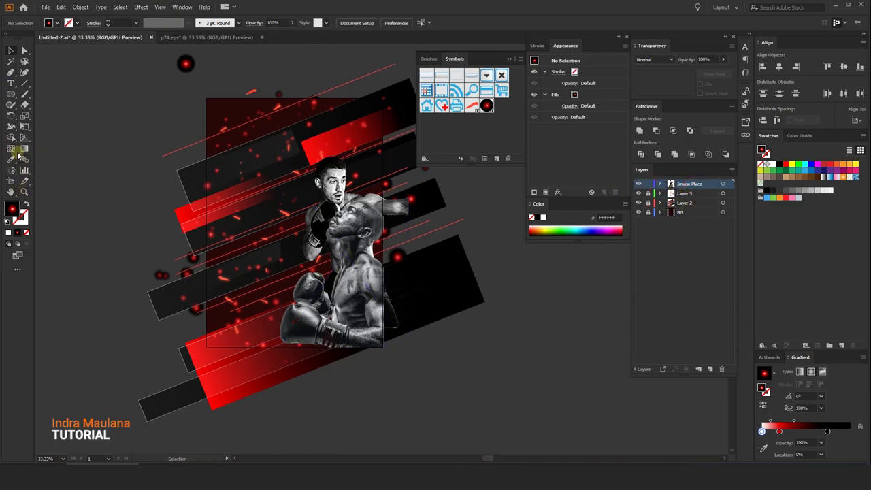
{"action": "left_click", "coordinate": [482, 81]}
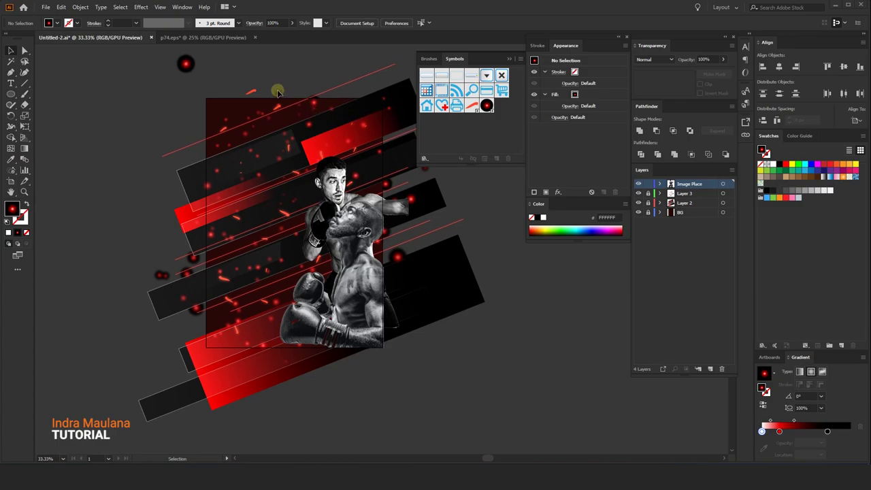
{"action": "scroll", "coordinate": [279, 83], "scroll_direction": "up", "scroll_amount": 1}
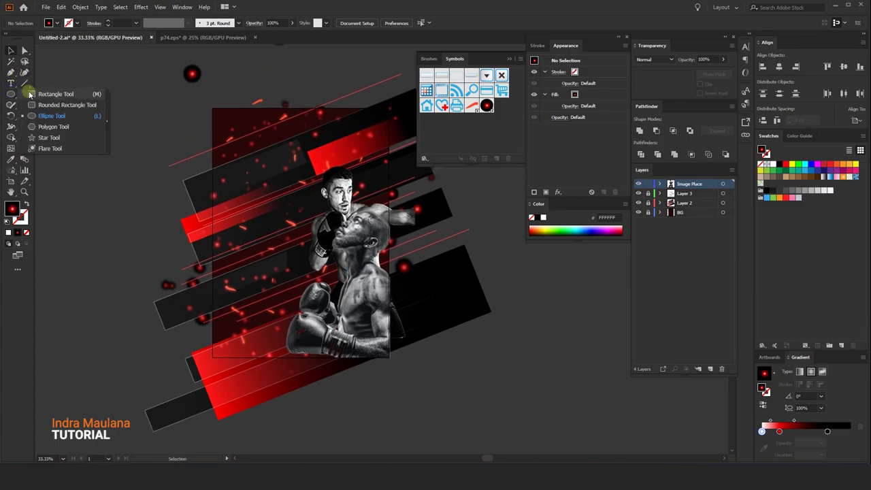
Step: Draw a rectangle over the upper artboard with a red-to-black linear gradient in Screen mode
{"action": "left_click_drag", "start_coordinate": [11, 93], "coordinate": [109, 116]}
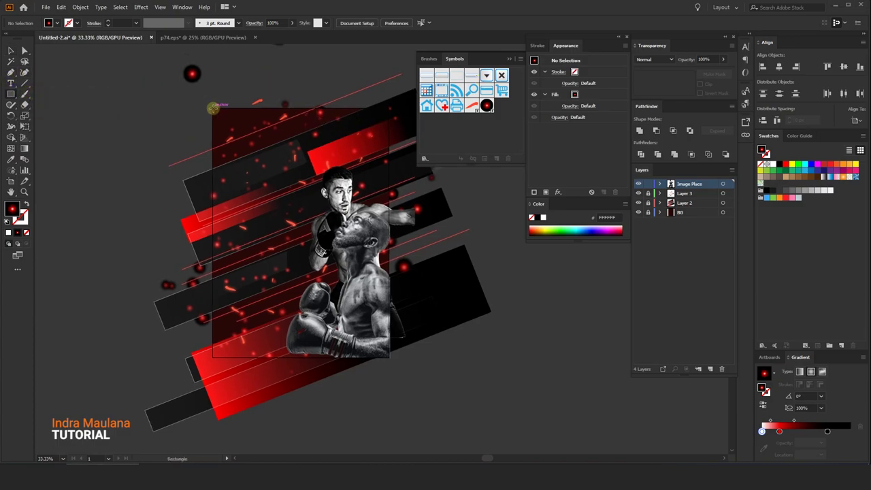
{"action": "mouse_move", "coordinate": [213, 107]}
{"action": "left_mouse_down"}
{"action": "mouse_move", "coordinate": [291, 201]}
{"action": "mouse_move", "coordinate": [388, 290]}
{"action": "left_mouse_up"}
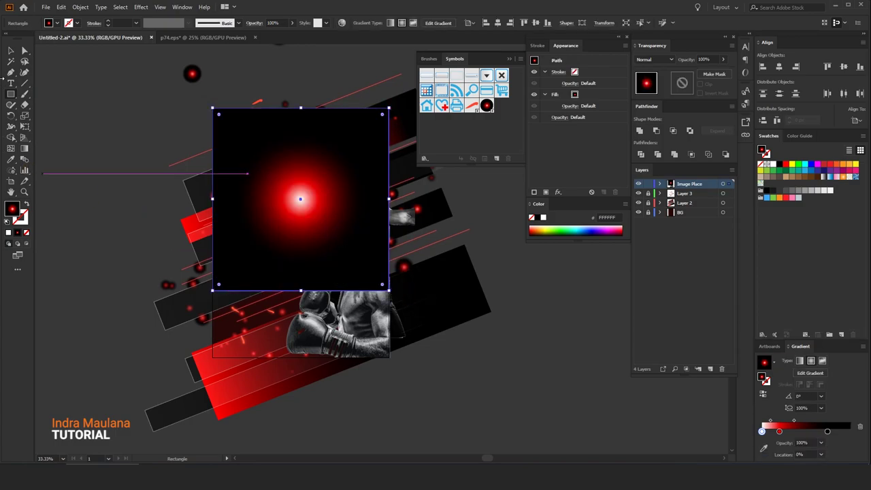
{"action": "left_click", "coordinate": [9, 52]}
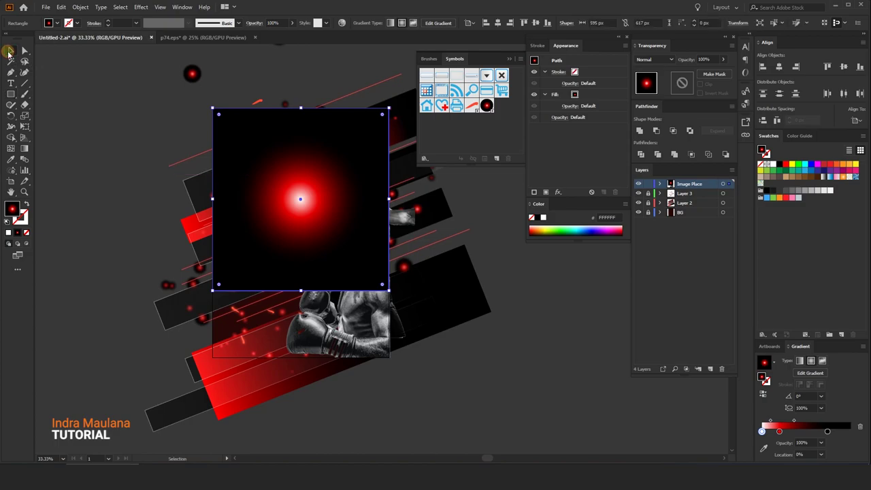
{"action": "left_click", "coordinate": [800, 361]}
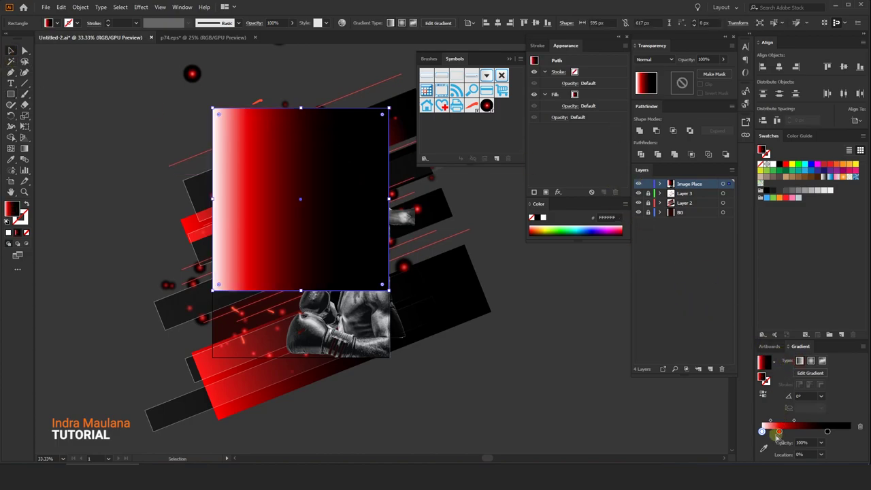
{"action": "left_click", "coordinate": [861, 426]}
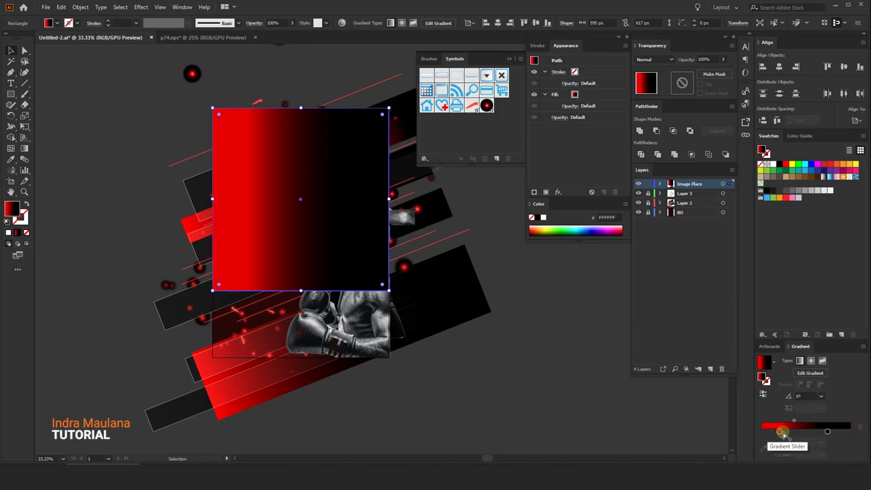
{"action": "left_click", "coordinate": [654, 59]}
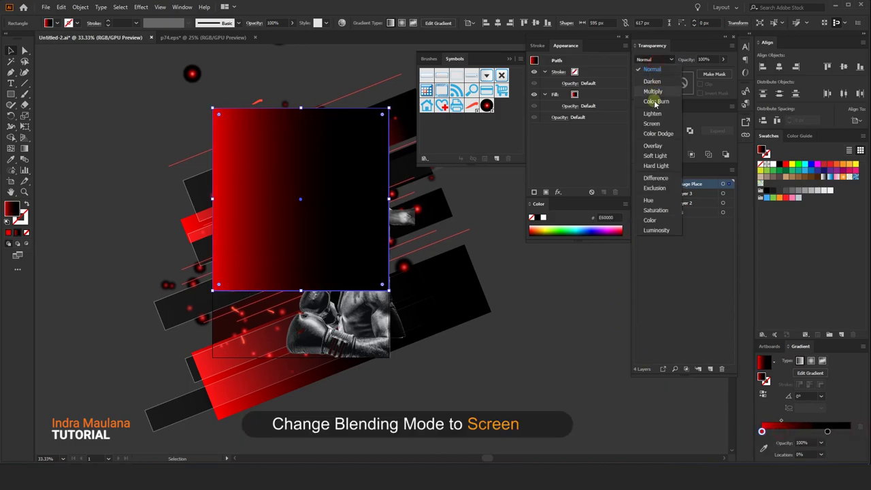
{"action": "left_click", "coordinate": [656, 123]}
Step: Angle the rectangle's gradient diagonally to about -57.6° with the Gradient tool
{"action": "left_click", "coordinate": [25, 148]}
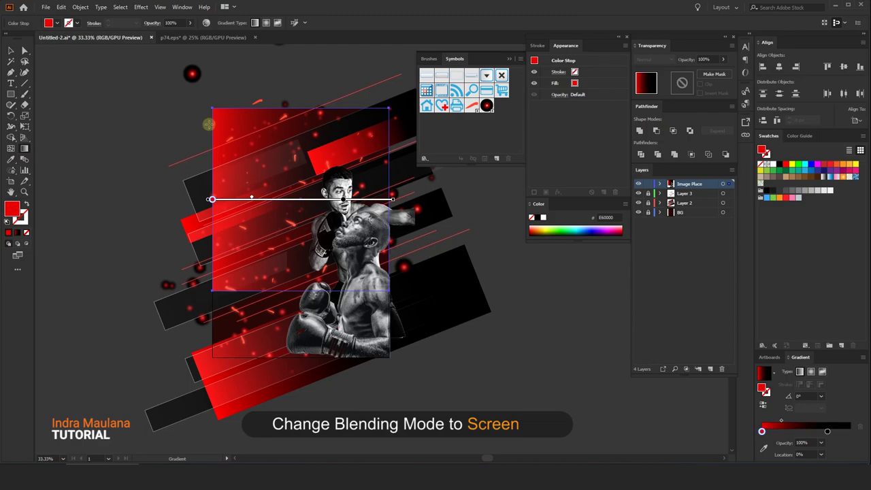
{"action": "left_click_drag", "start_coordinate": [209, 107], "coordinate": [315, 261]}
{"action": "mouse_move", "coordinate": [208, 107]}
{"action": "left_mouse_down"}
{"action": "mouse_move", "coordinate": [239, 91]}
{"action": "mouse_move", "coordinate": [241, 106]}
{"action": "left_mouse_up"}
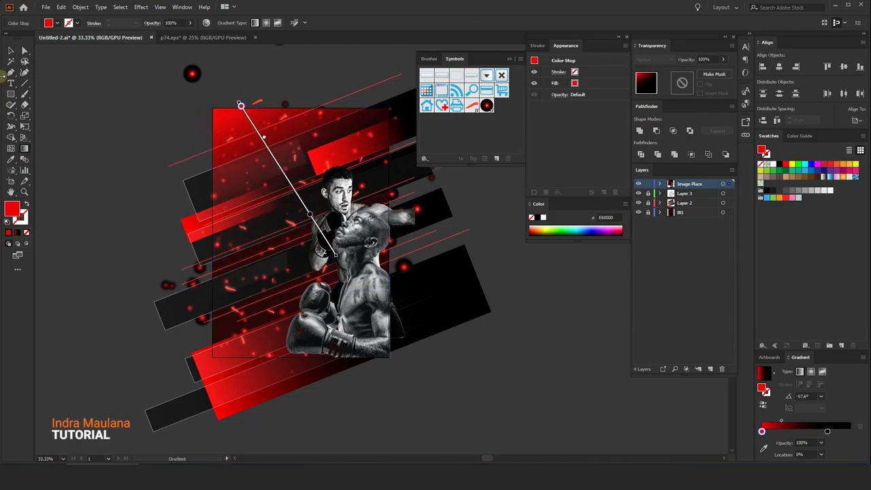
{"action": "left_click", "coordinate": [11, 50]}
{"action": "left_click", "coordinate": [61, 6]}
{"action": "left_click", "coordinate": [72, 53]}
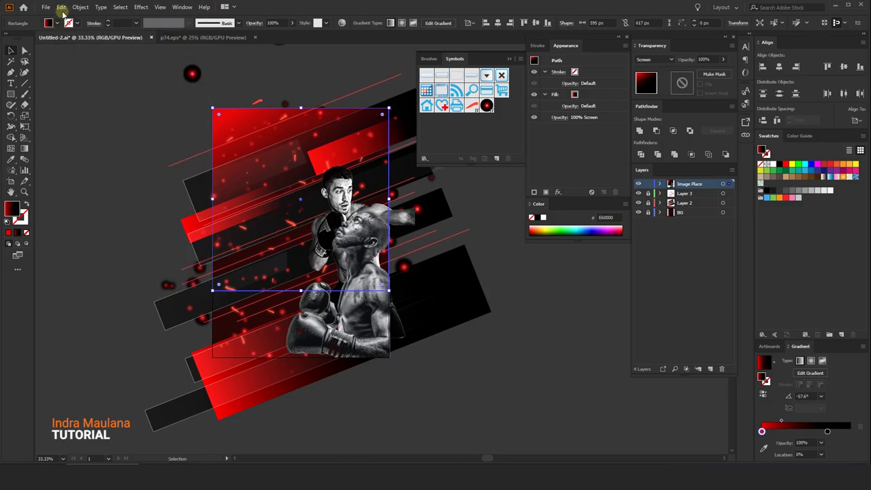
{"action": "left_click", "coordinate": [61, 7]}
{"action": "left_click", "coordinate": [80, 65]}
{"action": "left_click", "coordinate": [92, 151]}
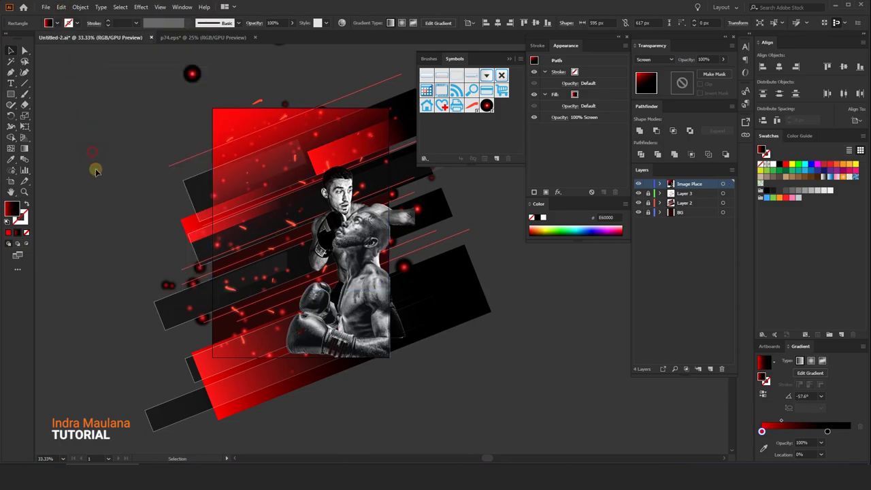
Step: Place a copy of the gradient rectangle lower, aligned with the boxer image, and bring it to front
{"action": "left_click_drag", "start_coordinate": [247, 189], "coordinate": [249, 246]}
{"action": "scroll", "coordinate": [361, 349], "scroll_direction": "up", "scroll_amount": 5}
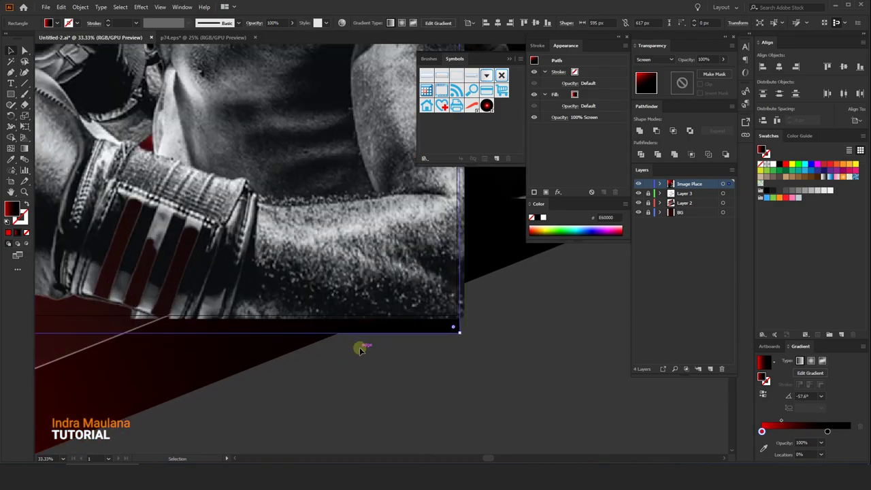
{"action": "left_click_drag", "start_coordinate": [432, 335], "coordinate": [433, 317]}
{"action": "scroll", "coordinate": [425, 322], "scroll_direction": "up", "scroll_amount": 2}
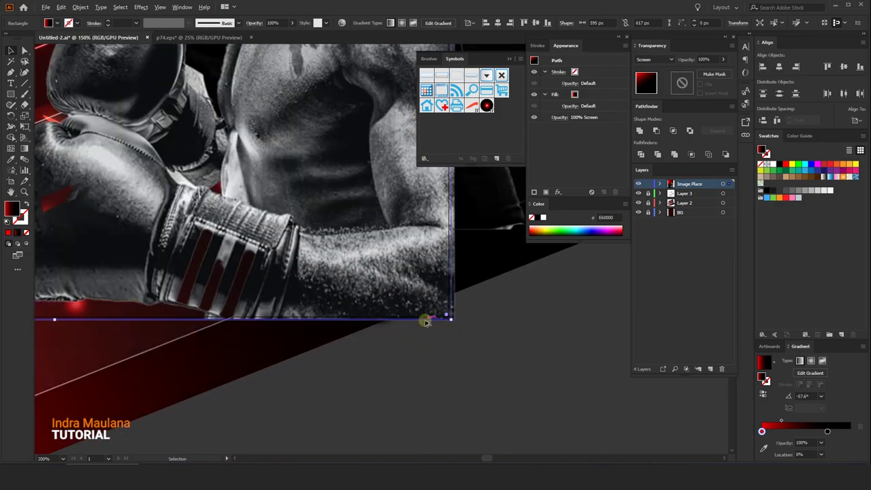
{"action": "scroll", "coordinate": [426, 322], "scroll_direction": "down", "scroll_amount": 3}
{"action": "right_click", "coordinate": [379, 258]}
{"action": "mouse_move", "coordinate": [415, 409]}
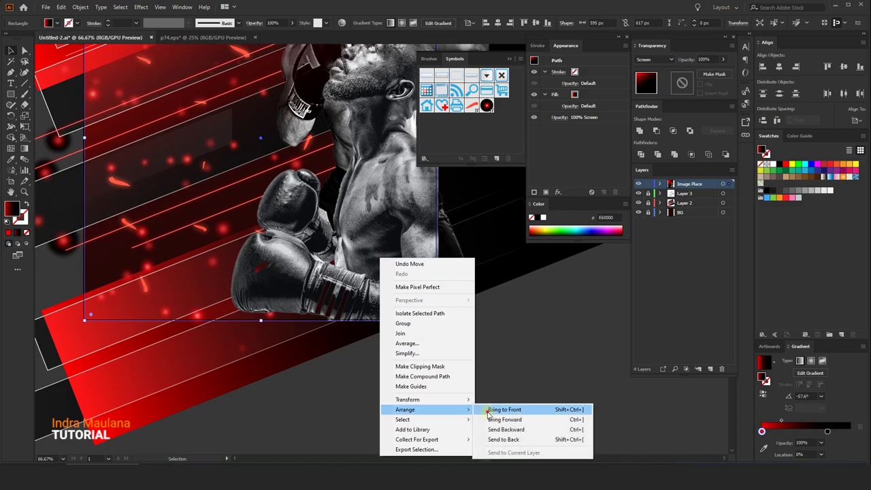
{"action": "left_click", "coordinate": [489, 411]}
Step: Angle the copy's gradient diagonally up from the bottom right across the boxer
{"action": "scroll", "coordinate": [402, 374], "scroll_direction": "down", "scroll_amount": 2}
{"action": "scroll", "coordinate": [422, 360], "scroll_direction": "up", "scroll_amount": 1}
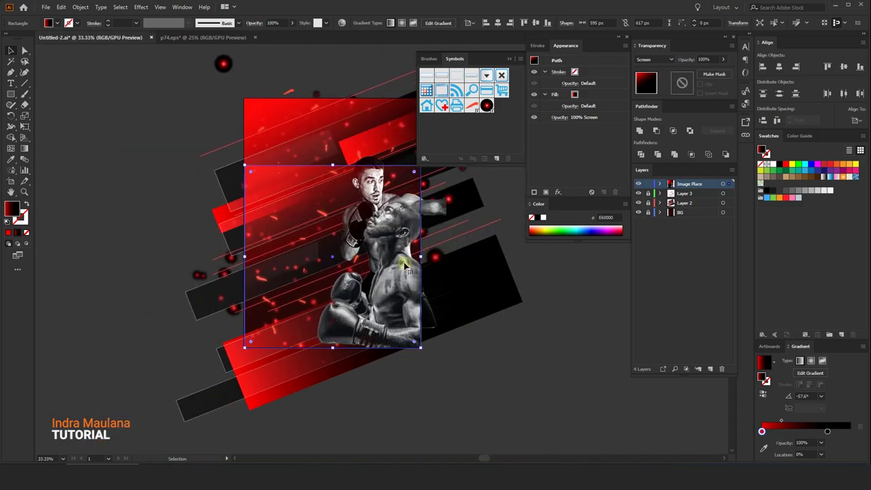
{"action": "left_click", "coordinate": [25, 149]}
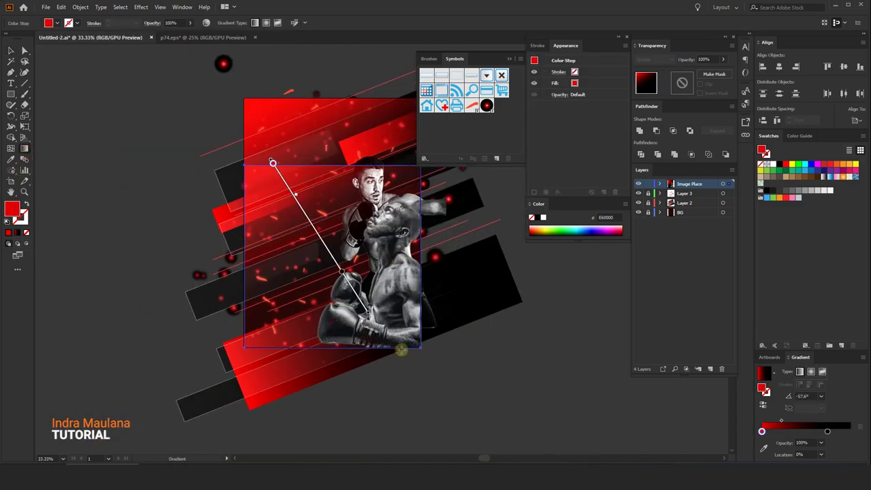
{"action": "left_click_drag", "start_coordinate": [389, 356], "coordinate": [319, 235]}
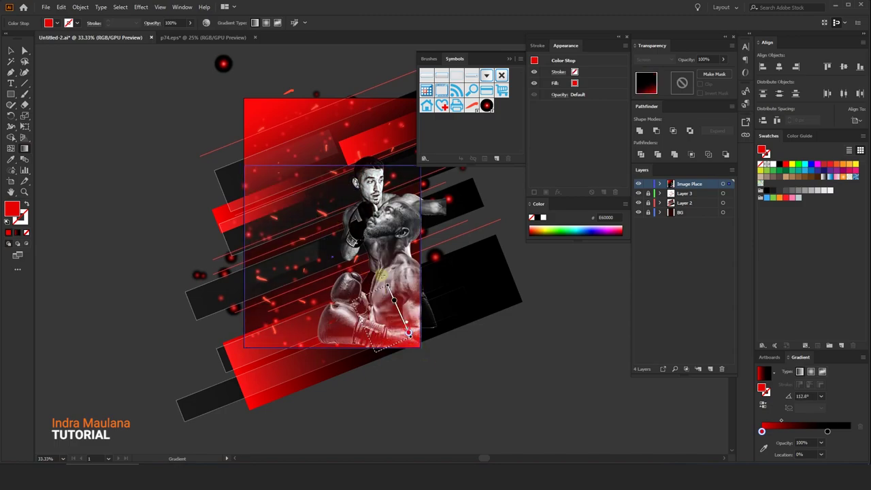
{"action": "left_click_drag", "start_coordinate": [376, 348], "coordinate": [320, 232]}
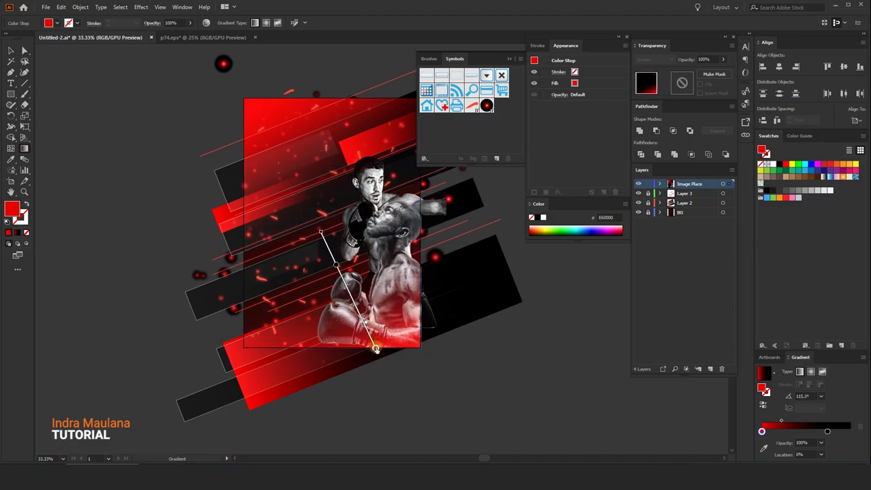
{"action": "mouse_move", "coordinate": [375, 348]}
{"action": "left_mouse_down"}
{"action": "mouse_move", "coordinate": [366, 332]}
{"action": "mouse_move", "coordinate": [372, 339]}
{"action": "left_mouse_up"}
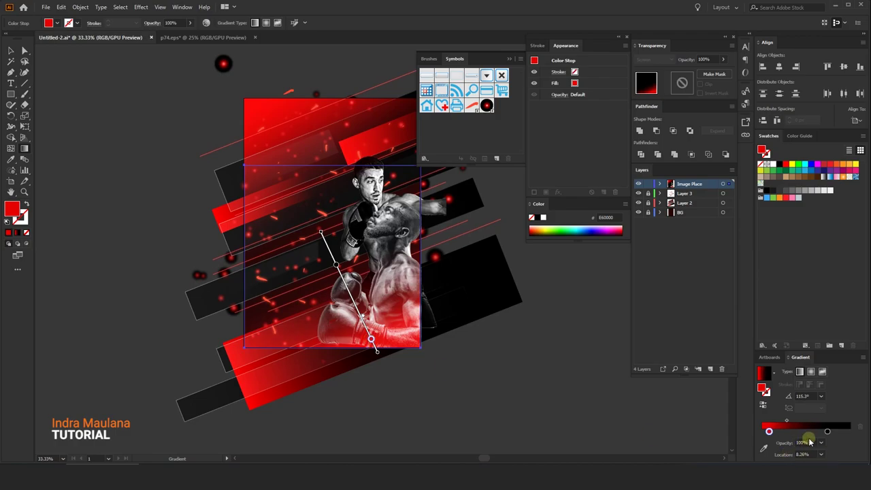
Step: Set the copy to Normal blending and make the gradient's dark end fully transparent
{"action": "left_click", "coordinate": [11, 51]}
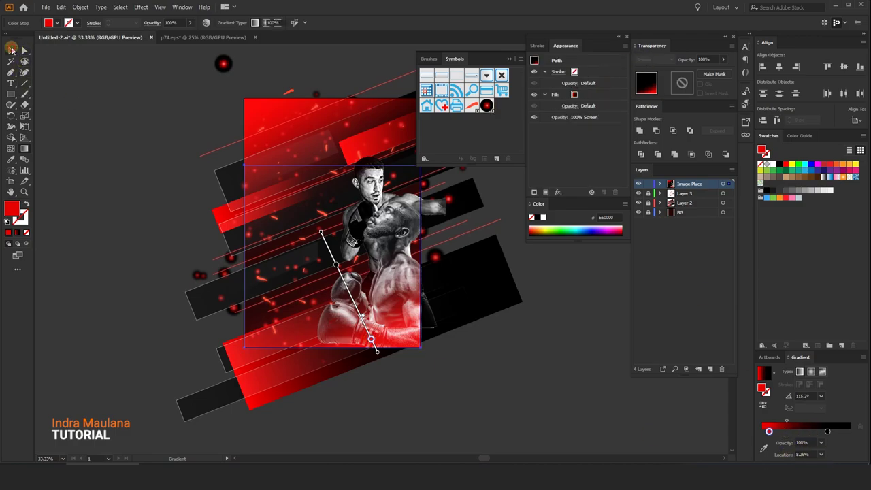
{"action": "left_click", "coordinate": [653, 60]}
{"action": "left_click", "coordinate": [647, 71]}
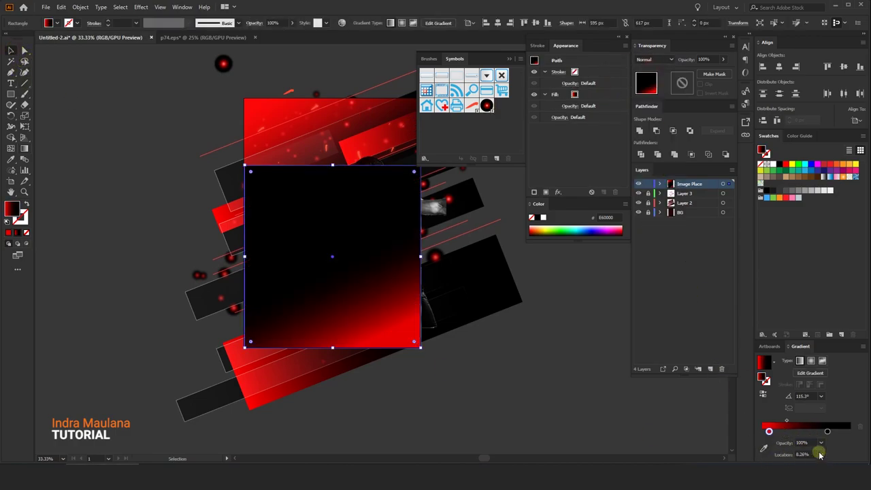
{"action": "mouse_move", "coordinate": [827, 431]}
{"action": "left_mouse_down"}
{"action": "mouse_move", "coordinate": [800, 431]}
{"action": "mouse_move", "coordinate": [850, 432]}
{"action": "left_mouse_up"}
{"action": "left_click", "coordinate": [820, 442]}
{"action": "left_click", "coordinate": [832, 334]}
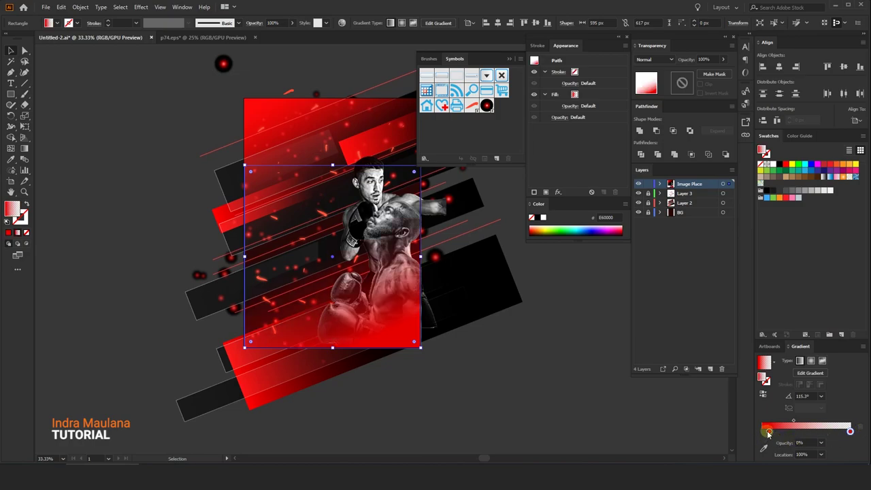
{"action": "left_click", "coordinate": [767, 431]}
Step: Redraw the copy's fade from the boxer's chest down to the rectangle's bottom edge
{"action": "left_click", "coordinate": [27, 148]}
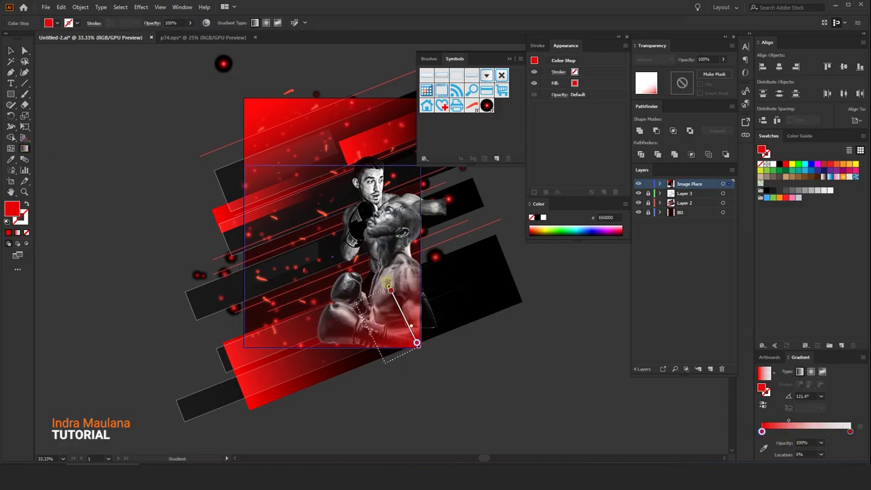
{"action": "left_click_drag", "start_coordinate": [328, 250], "coordinate": [387, 358]}
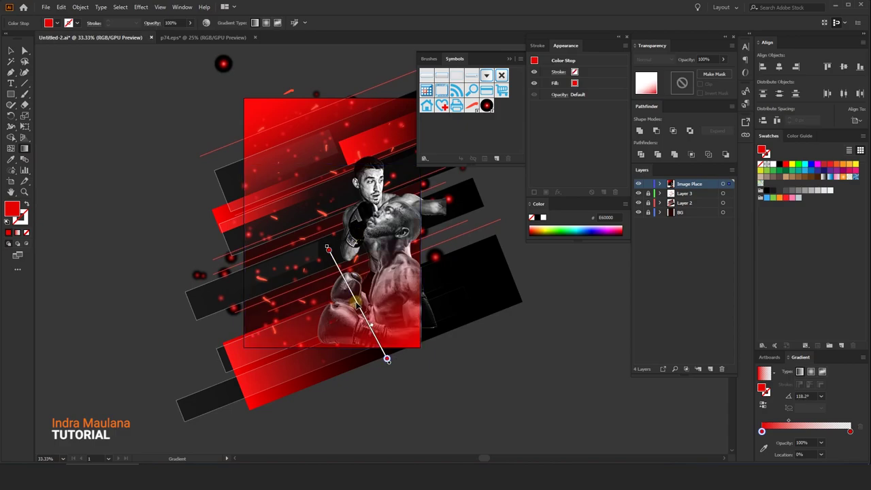
{"action": "left_click_drag", "start_coordinate": [320, 235], "coordinate": [379, 345]}
{"action": "left_click_drag", "start_coordinate": [348, 289], "coordinate": [351, 293]}
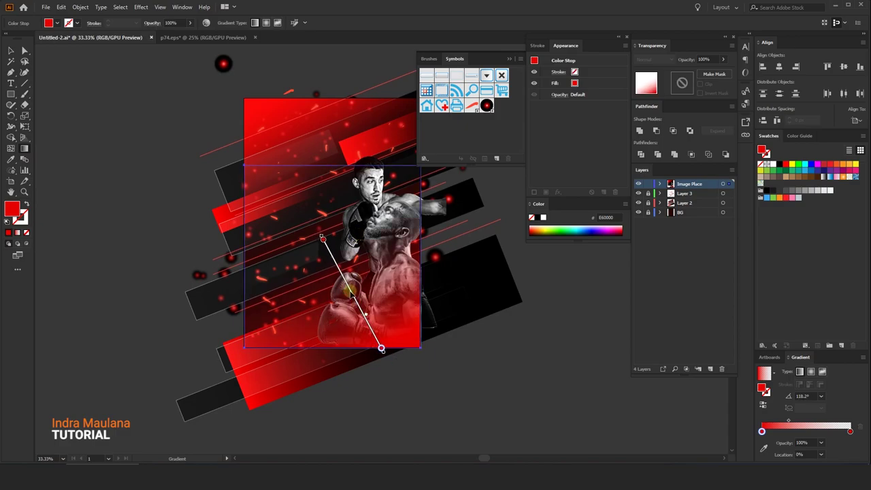
{"action": "left_click", "coordinate": [10, 49]}
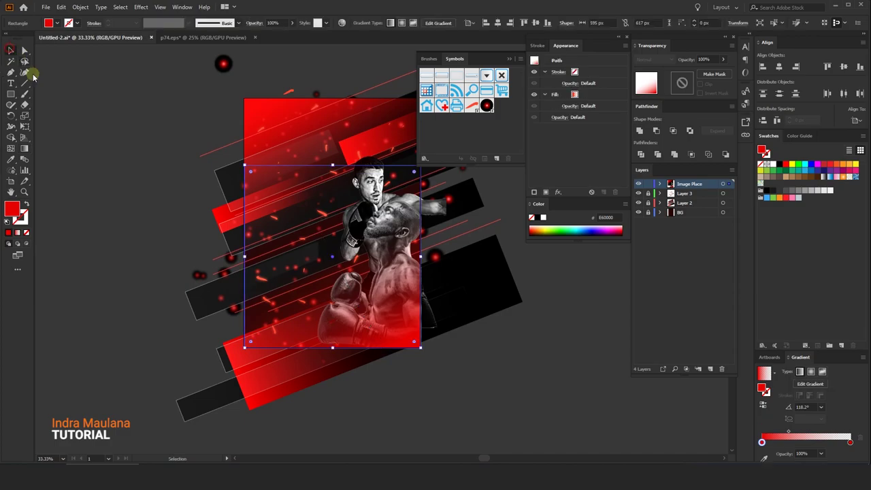
Step: Move the red gradient overlay up and left, then deselect it
{"action": "left_click", "coordinate": [105, 132]}
{"action": "left_click", "coordinate": [236, 121]}
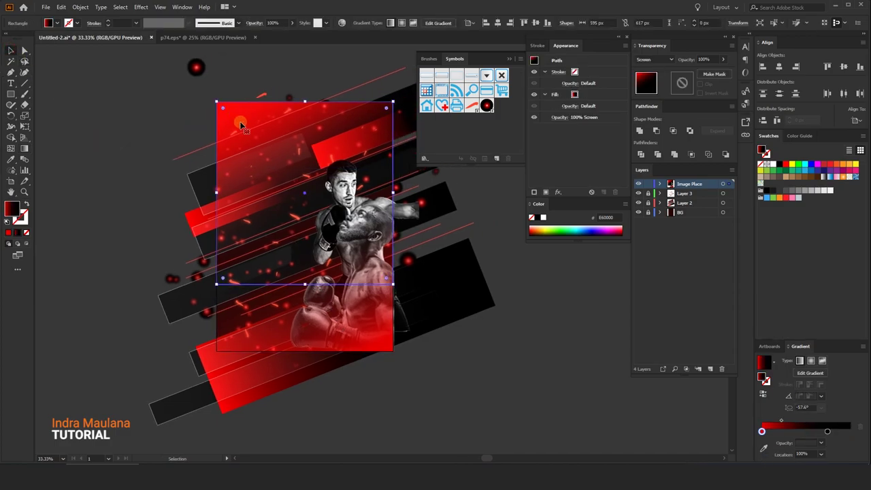
{"action": "mouse_move", "coordinate": [238, 121]}
{"action": "left_mouse_down"}
{"action": "mouse_move", "coordinate": [201, 110]}
{"action": "mouse_move", "coordinate": [240, 126]}
{"action": "mouse_move", "coordinate": [233, 81]}
{"action": "left_mouse_up"}
{"action": "left_click", "coordinate": [24, 147]}
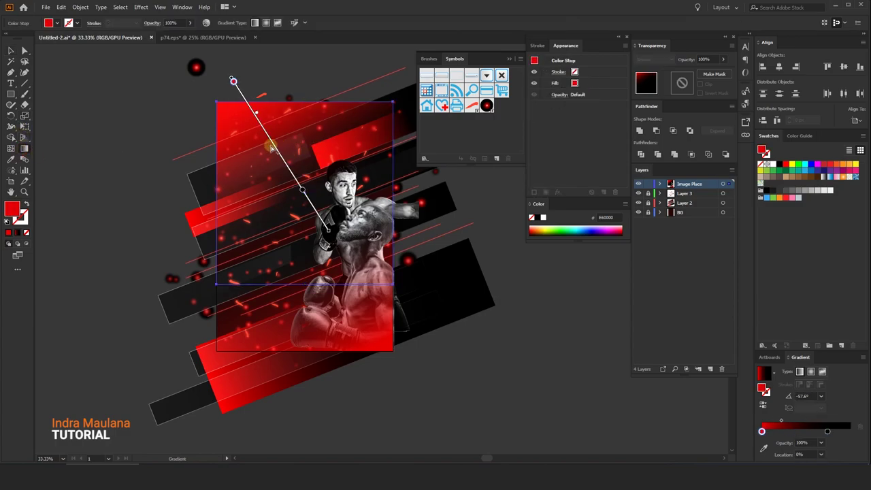
{"action": "left_click", "coordinate": [11, 50]}
{"action": "left_click", "coordinate": [139, 122]}
Step: Draw a rectangle over the whole artboard and shrink it slightly inward from its centre
{"action": "scroll", "coordinate": [139, 122], "scroll_direction": "down", "scroll_amount": 1}
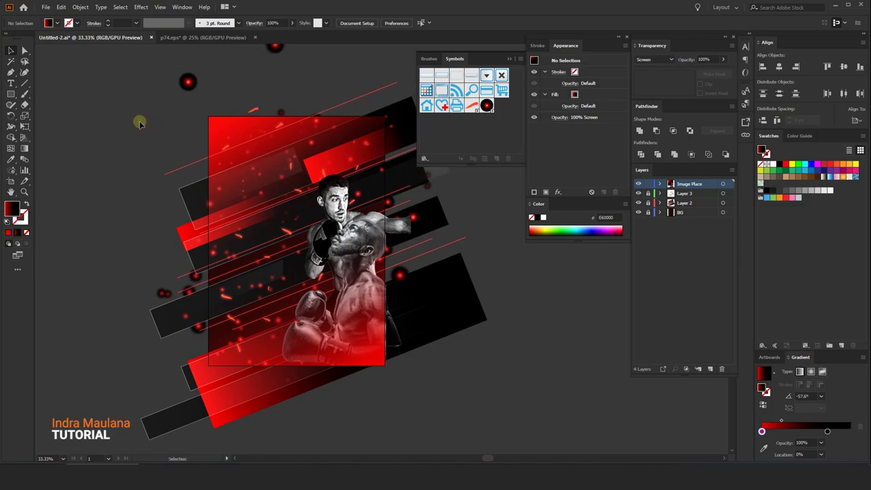
{"action": "scroll", "coordinate": [139, 122], "scroll_direction": "up", "scroll_amount": 2}
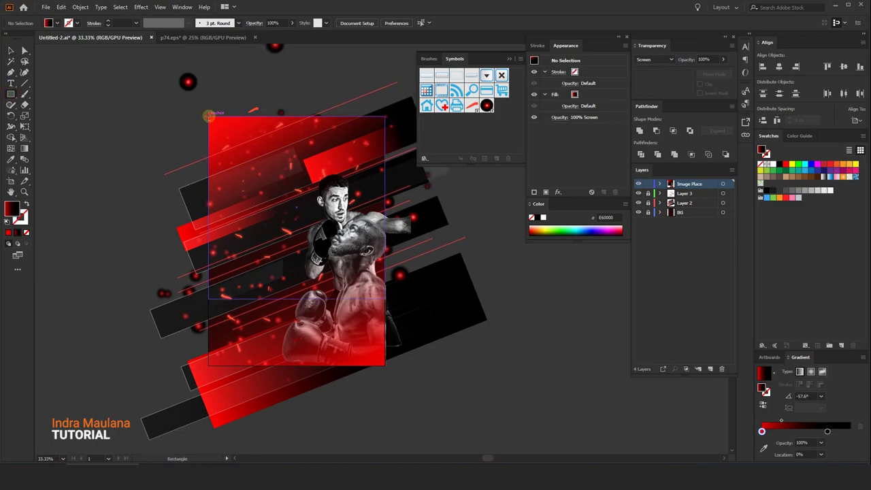
{"action": "left_click_drag", "start_coordinate": [210, 115], "coordinate": [384, 366]}
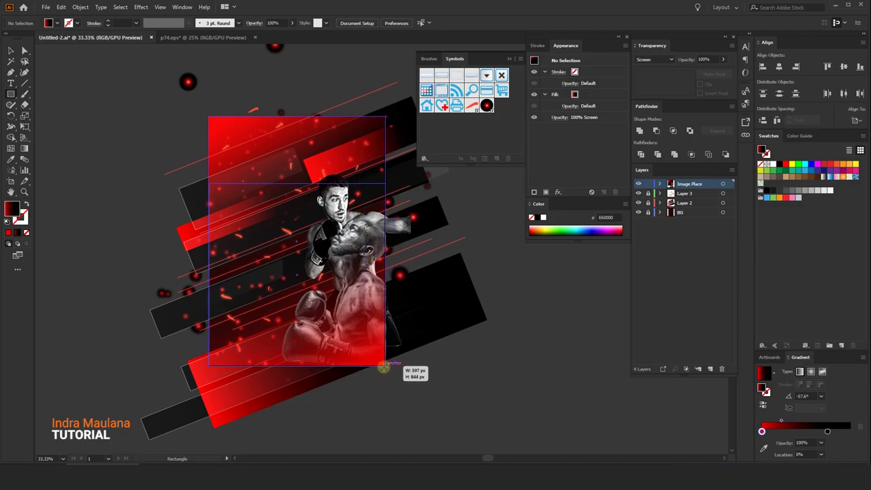
{"action": "scroll", "coordinate": [404, 368], "scroll_direction": "up", "scroll_amount": 2}
{"action": "scroll", "coordinate": [407, 367], "scroll_direction": "down", "scroll_amount": 1}
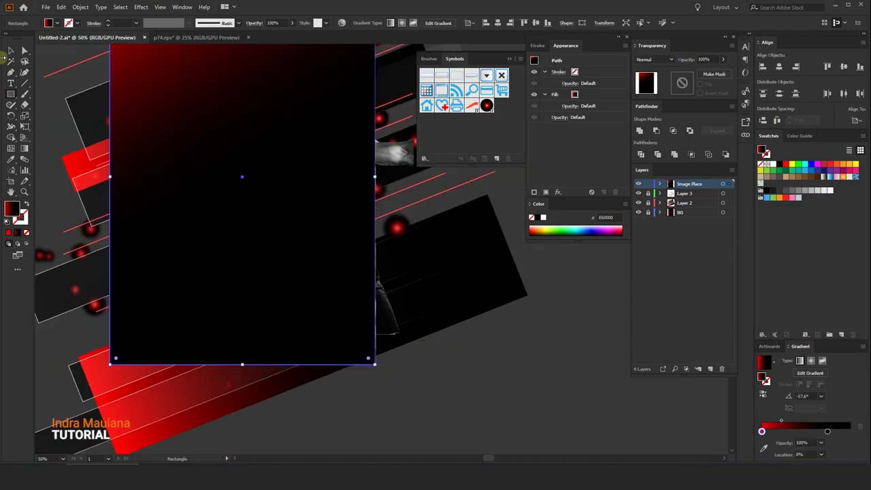
{"action": "key", "text": "v"}
{"action": "scroll", "coordinate": [321, 136], "scroll_direction": "up", "scroll_amount": 3}
{"action": "scroll", "coordinate": [366, 110], "scroll_direction": "up", "scroll_amount": 1}
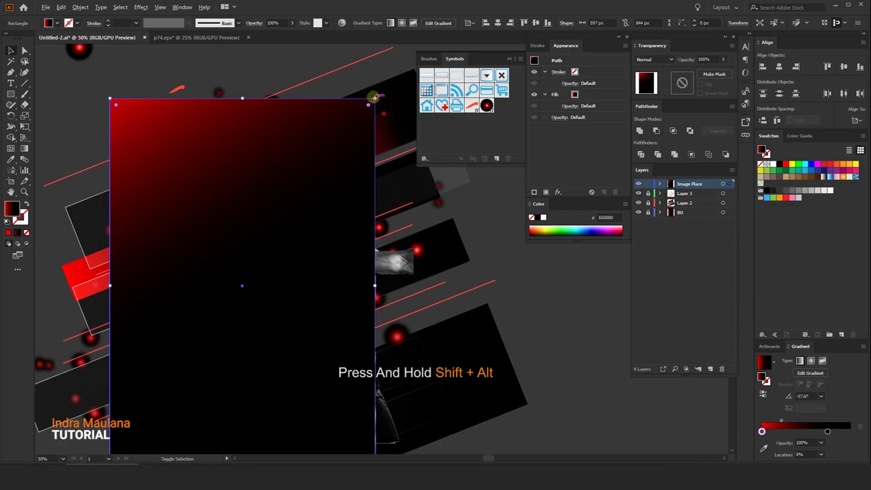
{"action": "left_click_drag", "start_coordinate": [374, 97], "coordinate": [366, 108]}
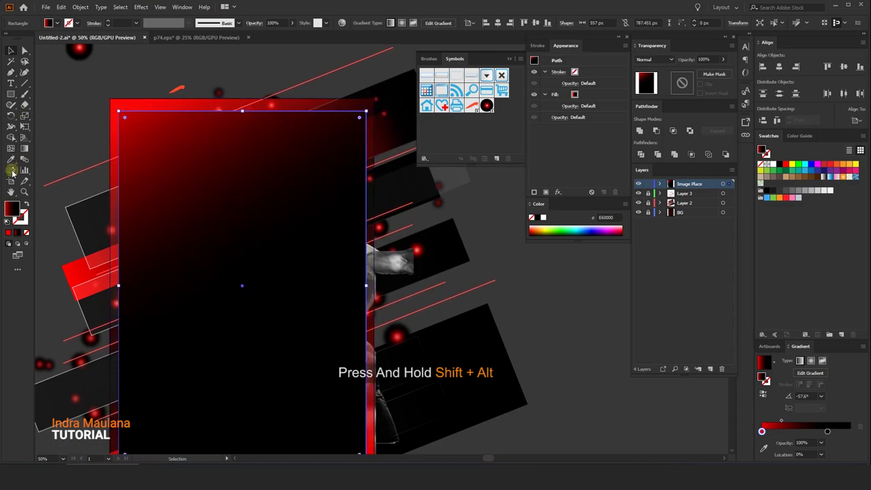
Step: Copy a red line's style onto the rectangle for no fill and a red stroke
{"action": "left_click", "coordinate": [10, 159]}
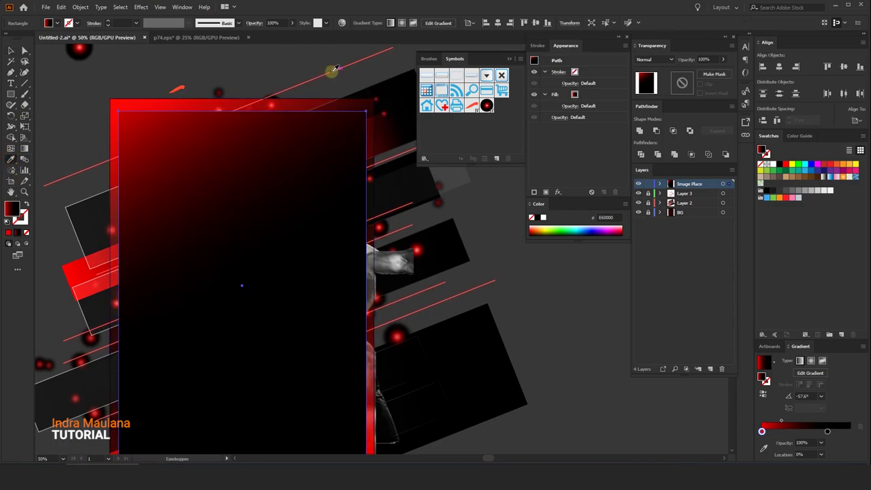
{"action": "left_click", "coordinate": [328, 75]}
{"action": "left_click", "coordinate": [10, 50]}
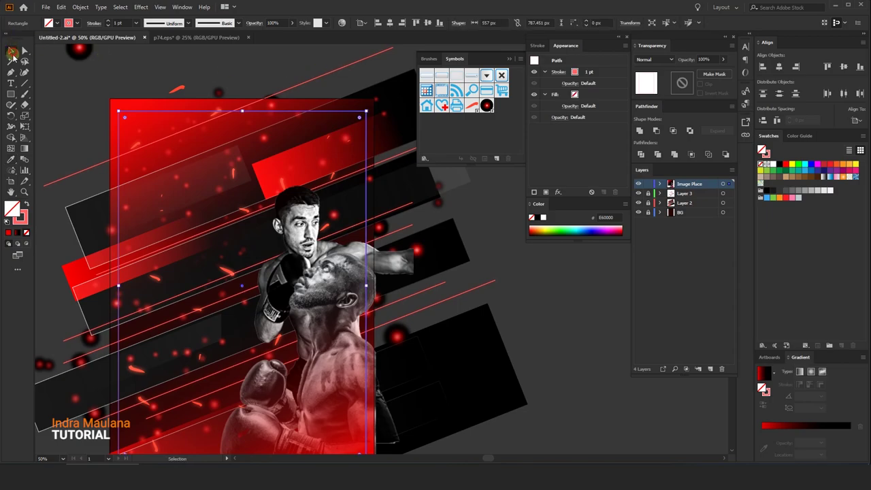
Step: Try Inner Glow, cancel it, and apply a red Outer Glow (100%, 3 px) to the frame
{"action": "left_click", "coordinate": [141, 7]}
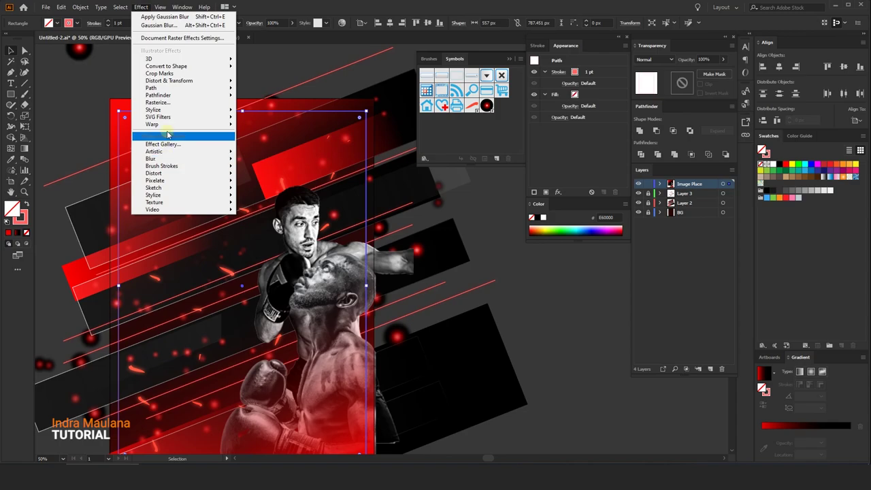
{"action": "mouse_move", "coordinate": [153, 109]}
{"action": "left_click", "coordinate": [262, 130]}
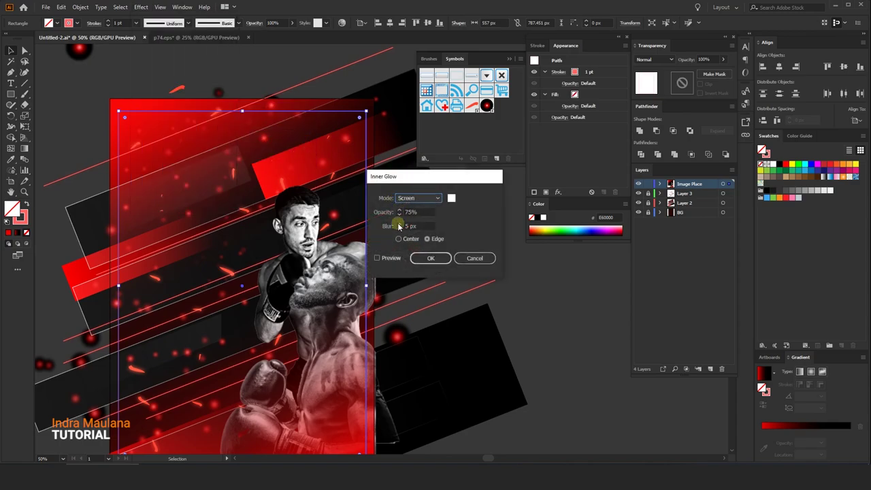
{"action": "left_click", "coordinate": [383, 258]}
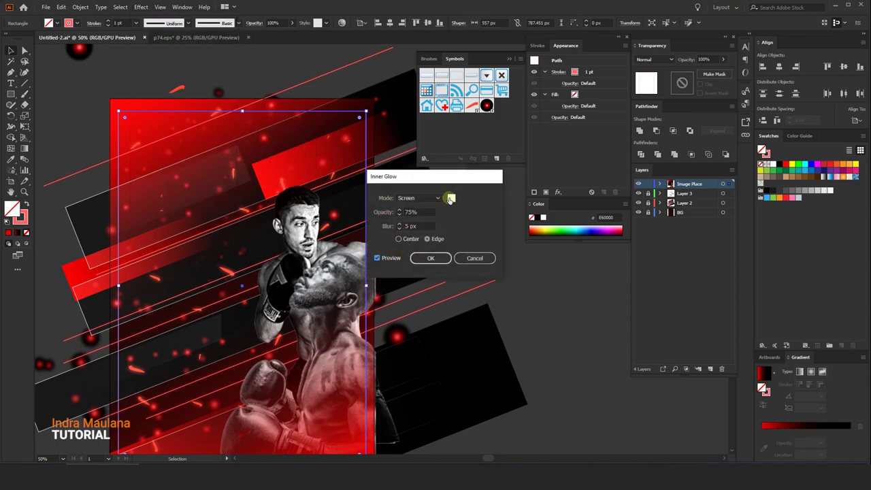
{"action": "left_click", "coordinate": [474, 258]}
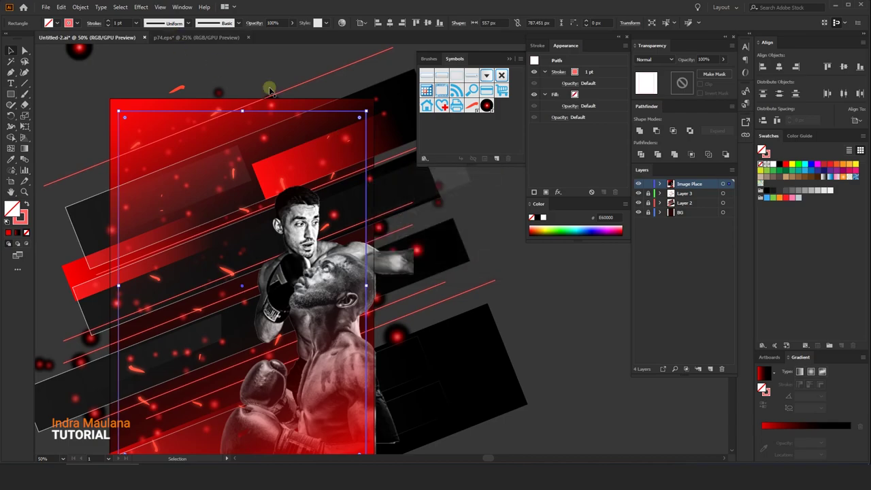
{"action": "left_click", "coordinate": [140, 9]}
{"action": "mouse_move", "coordinate": [153, 109]}
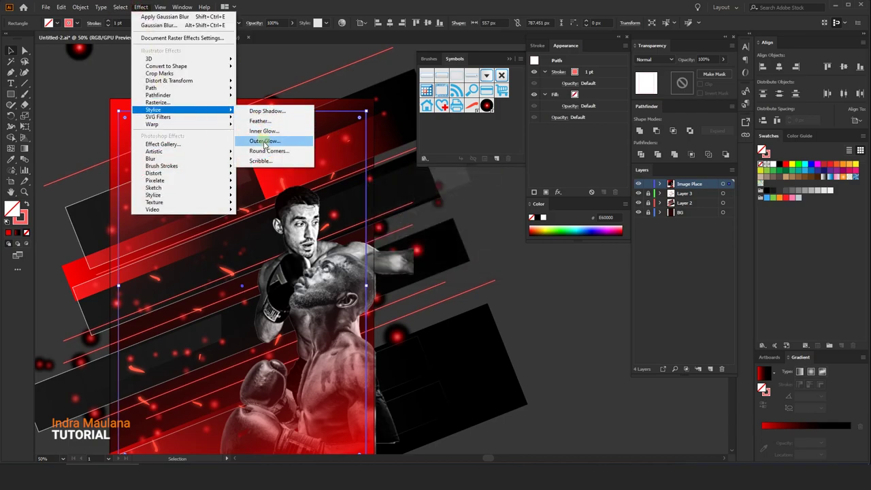
{"action": "left_click", "coordinate": [264, 142]}
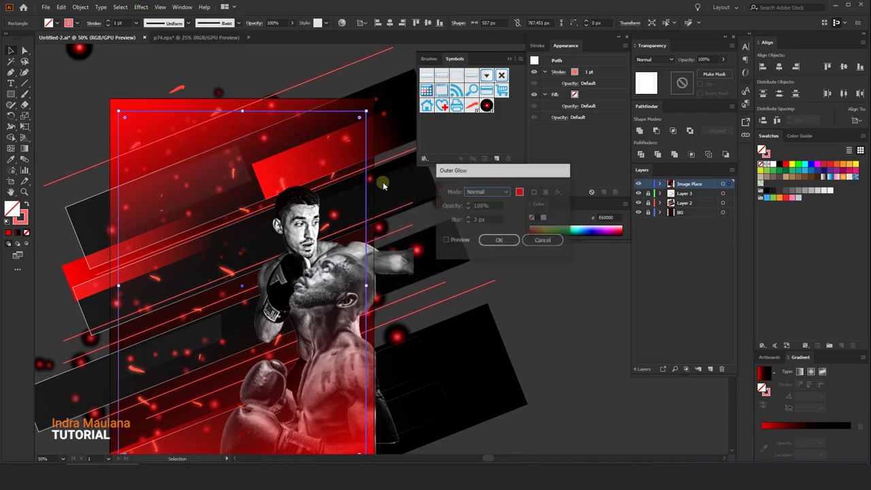
{"action": "left_click", "coordinate": [499, 240]}
{"action": "left_click", "coordinate": [291, 57]}
Step: Thicken the frame's stroke to 2 pt and widen the frame slightly
{"action": "scroll", "coordinate": [291, 57], "scroll_direction": "down", "scroll_amount": 1}
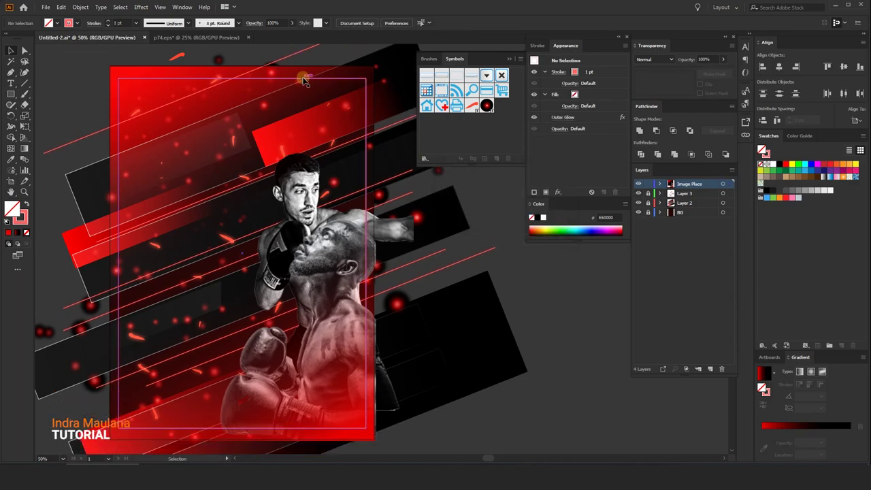
{"action": "left_click", "coordinate": [306, 79]}
{"action": "left_click", "coordinate": [109, 23]}
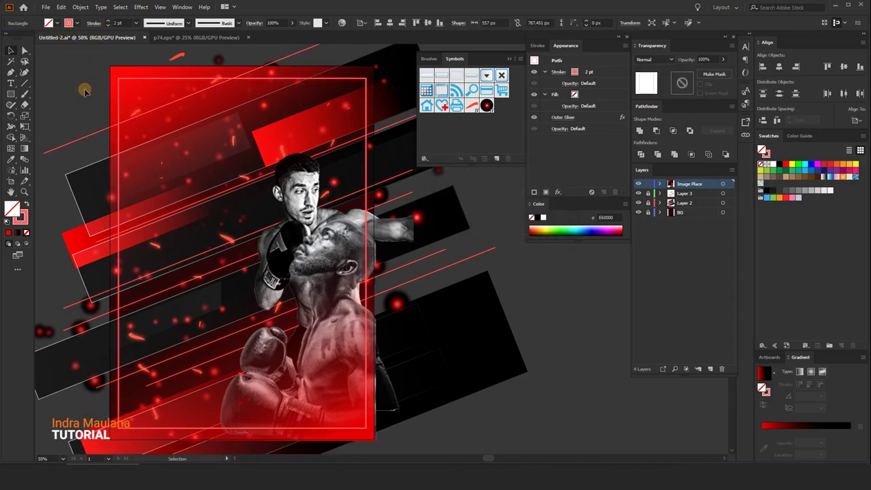
{"action": "scroll", "coordinate": [192, 110], "scroll_direction": "down", "scroll_amount": 2}
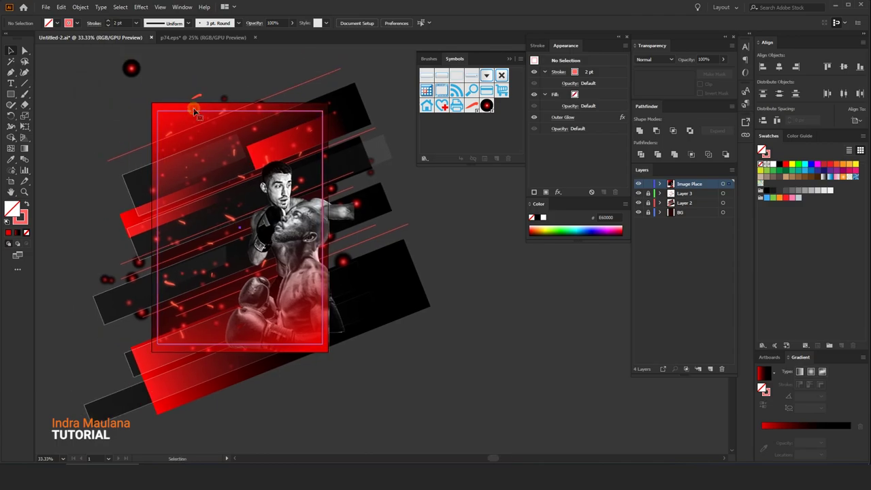
{"action": "left_click", "coordinate": [194, 111]}
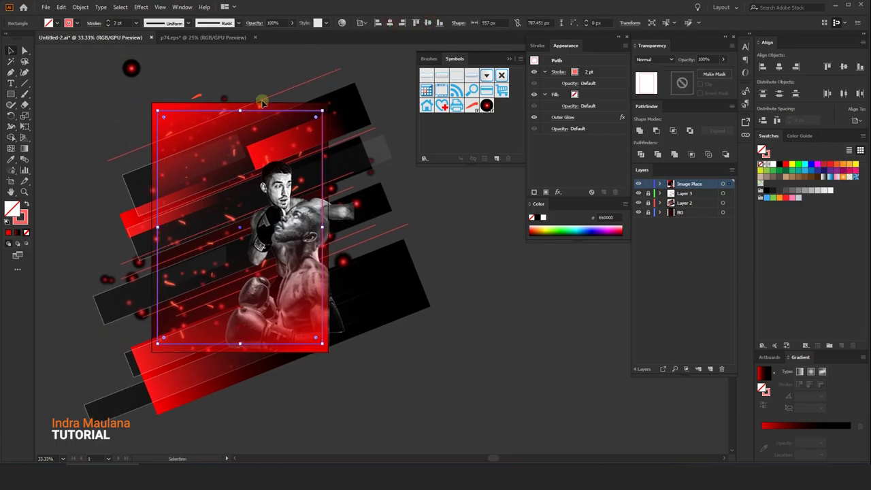
{"action": "scroll", "coordinate": [262, 103], "scroll_direction": "up", "scroll_amount": 3}
{"action": "left_click_drag", "start_coordinate": [229, 117], "coordinate": [220, 116]}
{"action": "scroll", "coordinate": [232, 109], "scroll_direction": "down", "scroll_amount": 3}
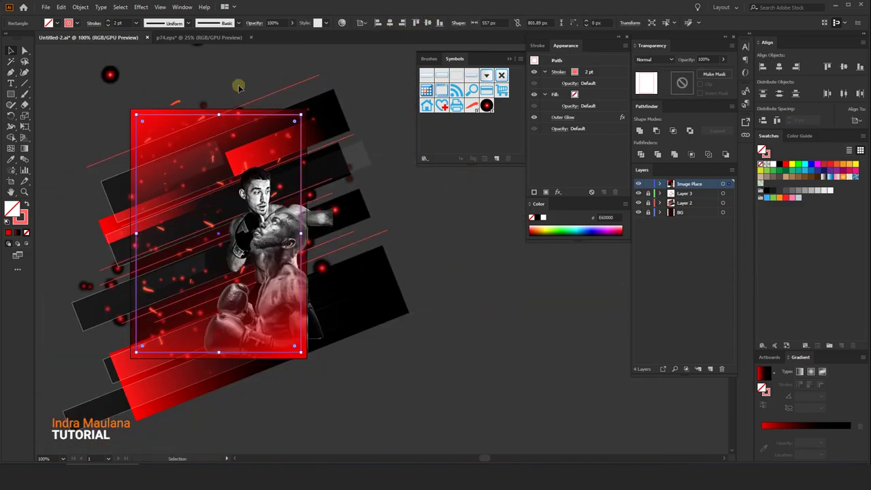
{"action": "left_click", "coordinate": [238, 86]}
{"action": "left_click_drag", "start_coordinate": [238, 87], "coordinate": [272, 78]}
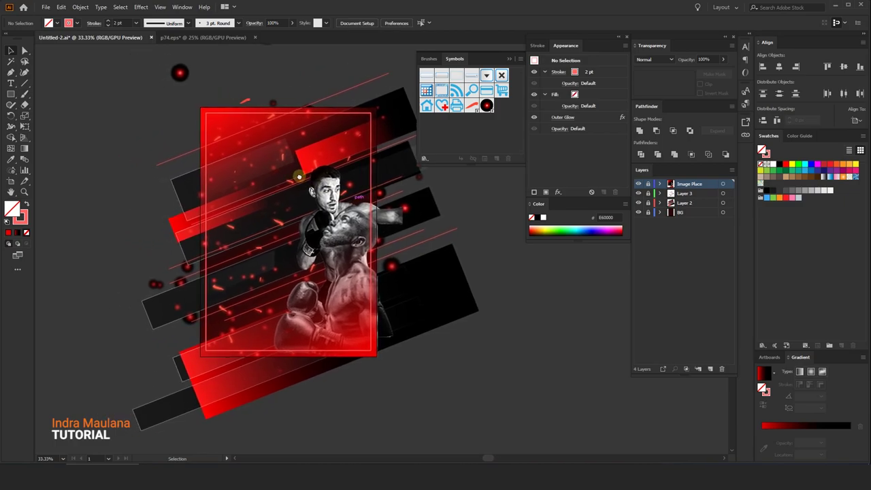
Step: Add a new top layer named Text
{"action": "left_click", "coordinate": [711, 369]}
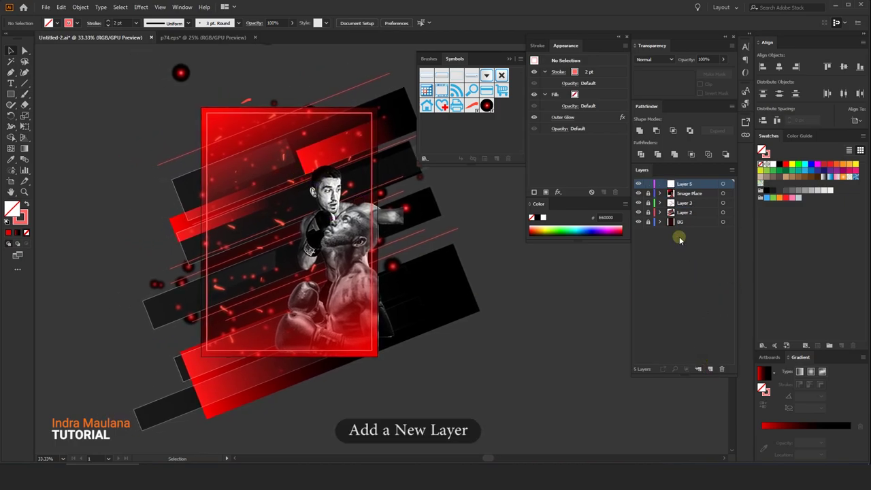
{"action": "double_click", "coordinate": [688, 186]}
{"action": "type", "text": "Text"}
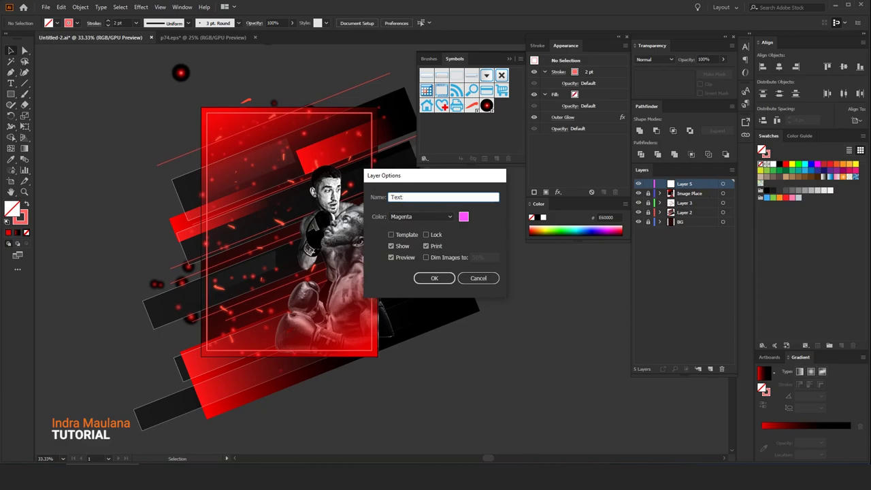
{"action": "key", "text": "Return"}
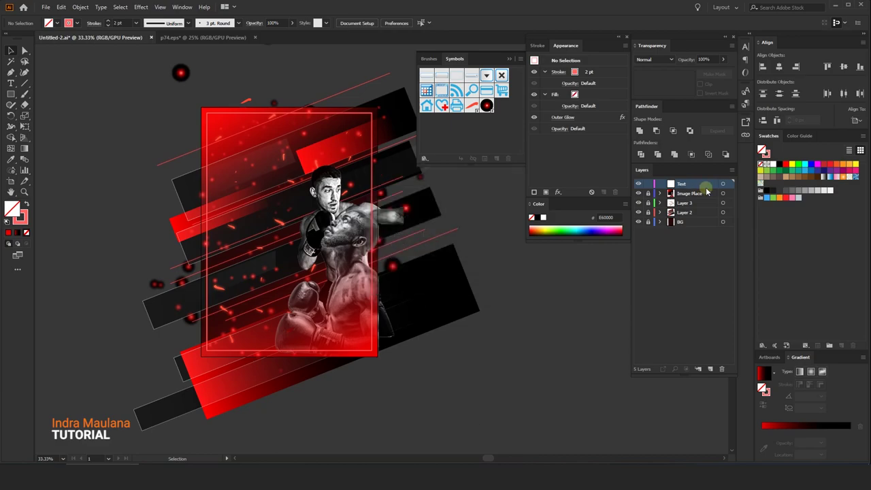
{"action": "scroll", "coordinate": [243, 144], "scroll_direction": "up", "scroll_amount": 1}
{"action": "mouse_move", "coordinate": [224, 136]}
{"action": "left_mouse_down"}
{"action": "mouse_move", "coordinate": [232, 162]}
{"action": "mouse_move", "coordinate": [224, 121]}
{"action": "left_mouse_up"}
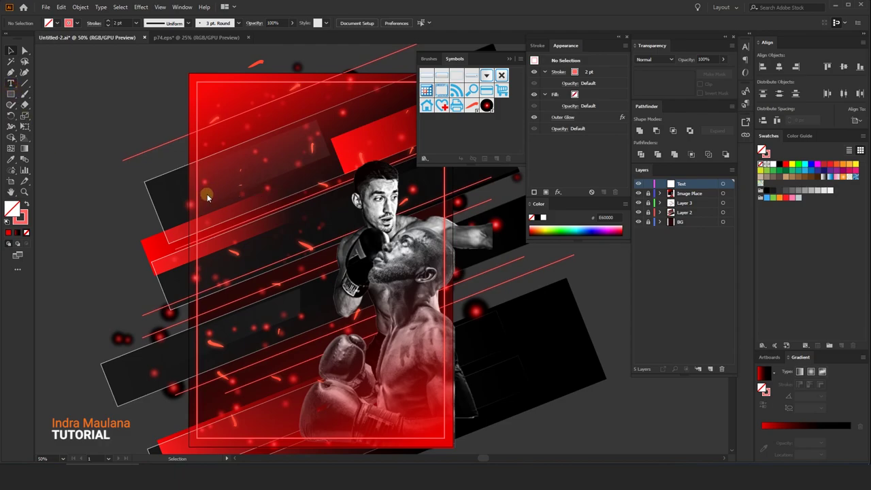
Step: Add the BOXING text at the poster's upper left
{"action": "key", "text": "t"}
{"action": "scroll", "coordinate": [218, 191], "scroll_direction": "up", "scroll_amount": 1}
{"action": "left_click", "coordinate": [232, 194]}
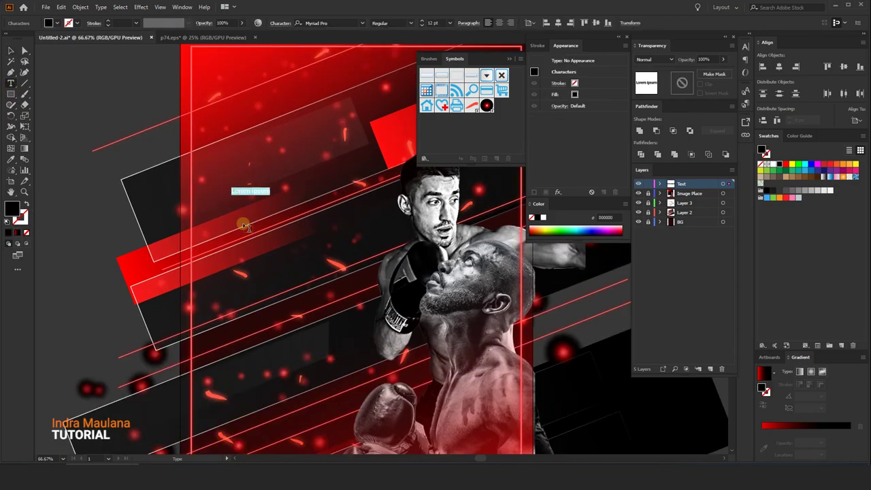
{"action": "type", "text": "BOXING"}
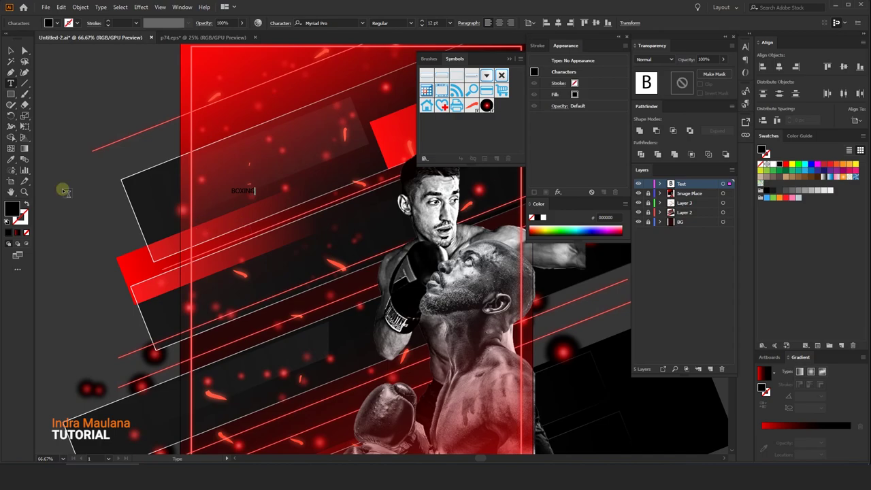
{"action": "left_click", "coordinate": [11, 50]}
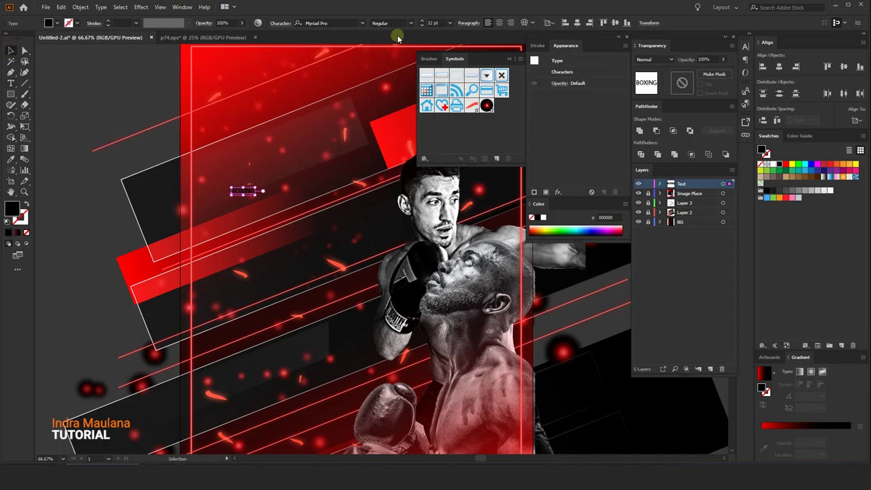
Step: Set BOXING in Montserrat Black with a white fill
{"action": "left_click", "coordinate": [326, 23]}
{"action": "type", "text": "MON"}
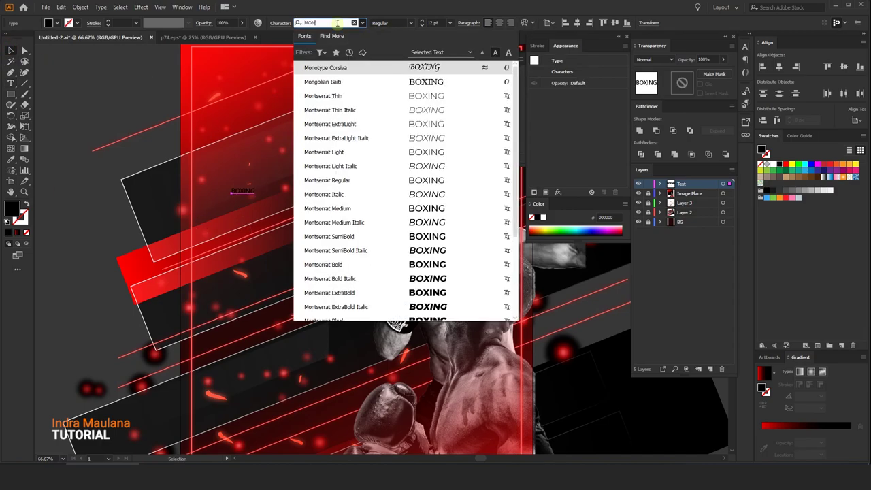
{"action": "scroll", "coordinate": [401, 295], "scroll_direction": "down", "scroll_amount": 3}
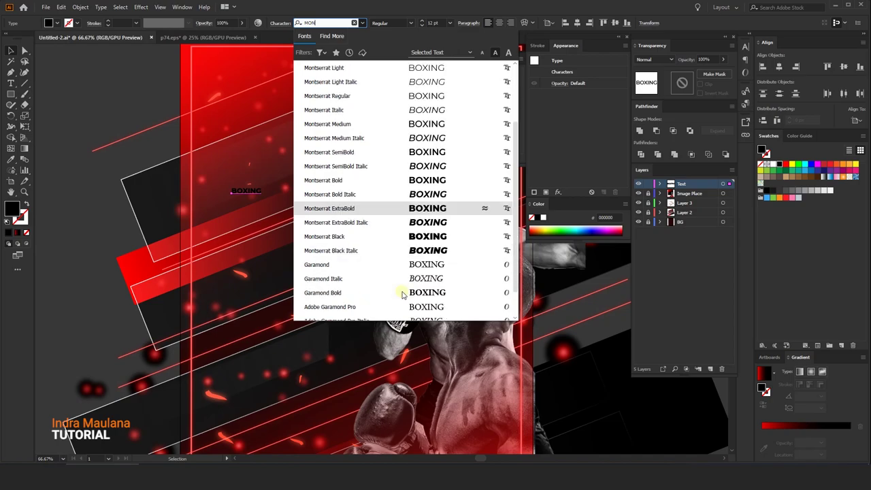
{"action": "left_click", "coordinate": [399, 235]}
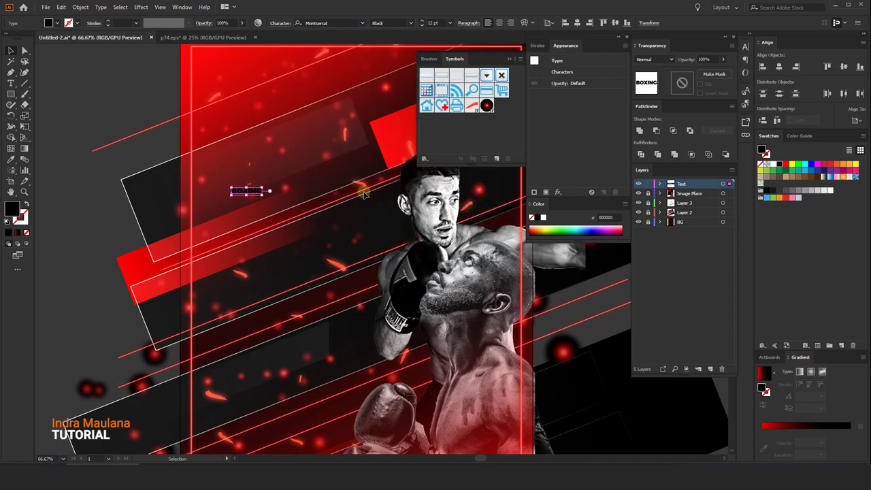
{"action": "left_click", "coordinate": [775, 166]}
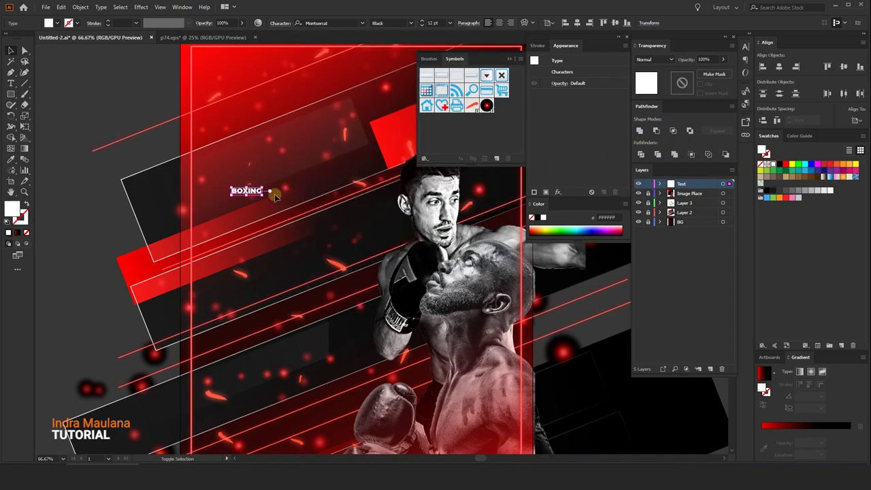
Step: Enlarge BOXING to about 56 pt and shear it upward about 12 degrees
{"action": "left_click_drag", "start_coordinate": [262, 186], "coordinate": [373, 139]}
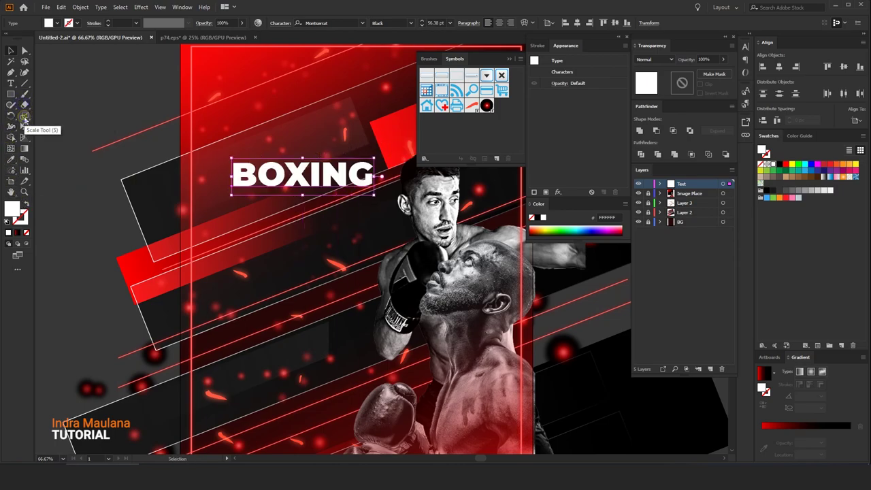
{"action": "left_click_drag", "start_coordinate": [28, 117], "coordinate": [47, 123]}
{"action": "left_click", "coordinate": [231, 185]}
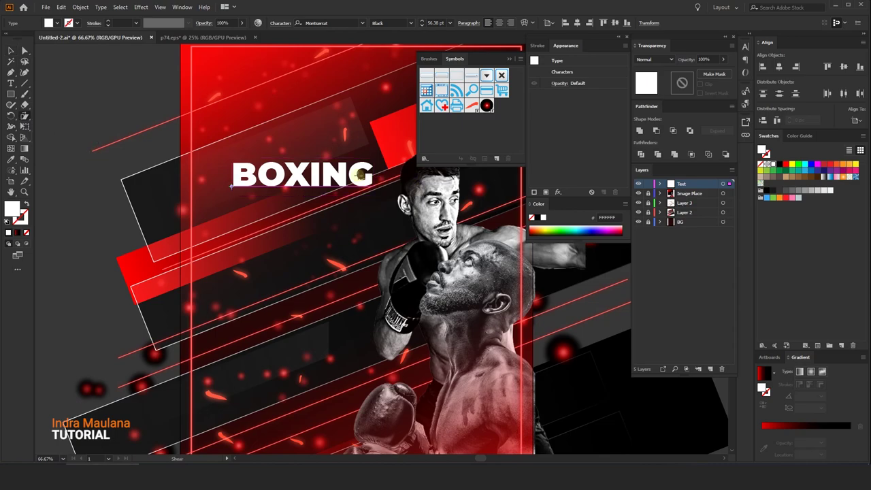
{"action": "left_click_drag", "start_coordinate": [360, 174], "coordinate": [358, 129]}
{"action": "key", "text": "ctrl+minus"}
{"action": "key", "text": "ctrl+minus"}
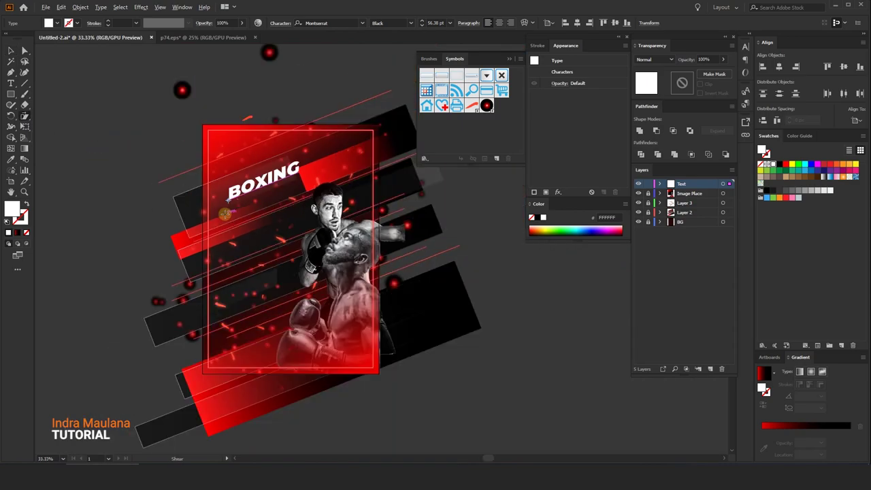
{"action": "left_click_drag", "start_coordinate": [220, 212], "coordinate": [233, 235]}
Step: Duplicate BOXING below itself and retype the copy as CRASH
{"action": "left_click", "coordinate": [12, 51]}
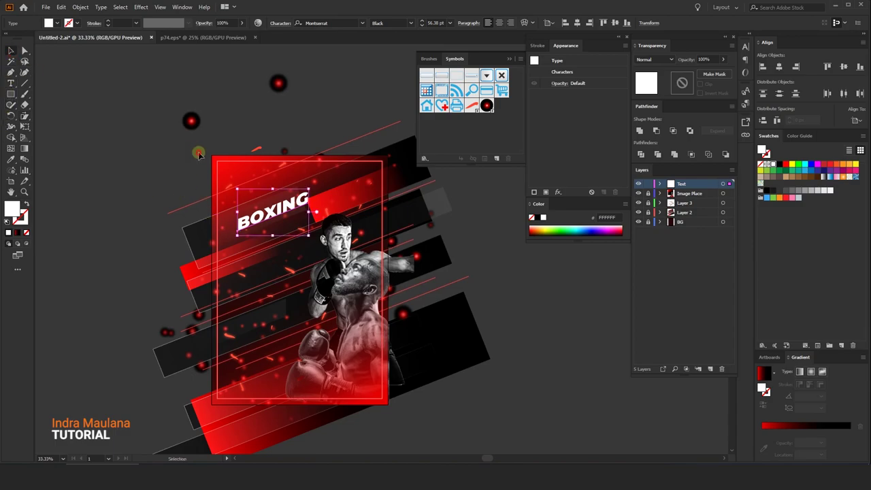
{"action": "key", "text": "ctrl+plus"}
{"action": "mouse_move", "coordinate": [311, 234]}
{"action": "left_mouse_down"}
{"action": "mouse_move", "coordinate": [286, 228]}
{"action": "mouse_move", "coordinate": [287, 269]}
{"action": "left_mouse_up"}
{"action": "left_click", "coordinate": [10, 85]}
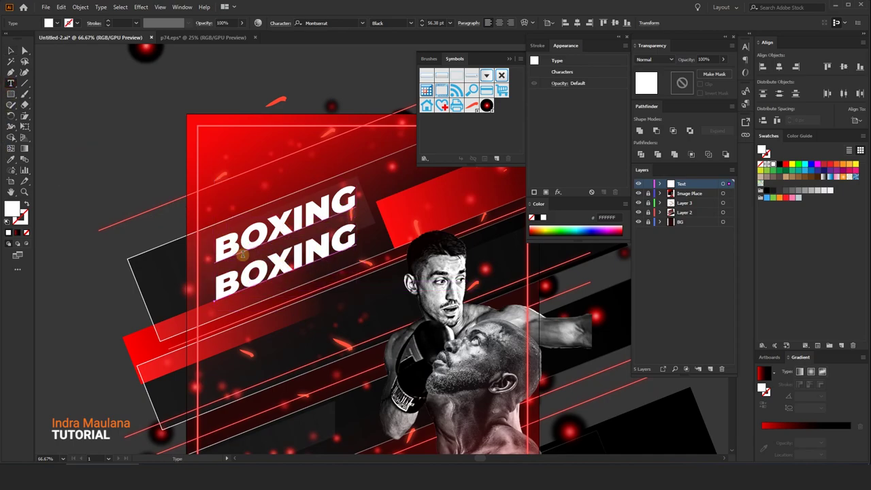
{"action": "double_click", "coordinate": [249, 272]}
{"action": "type", "text": "CR"}
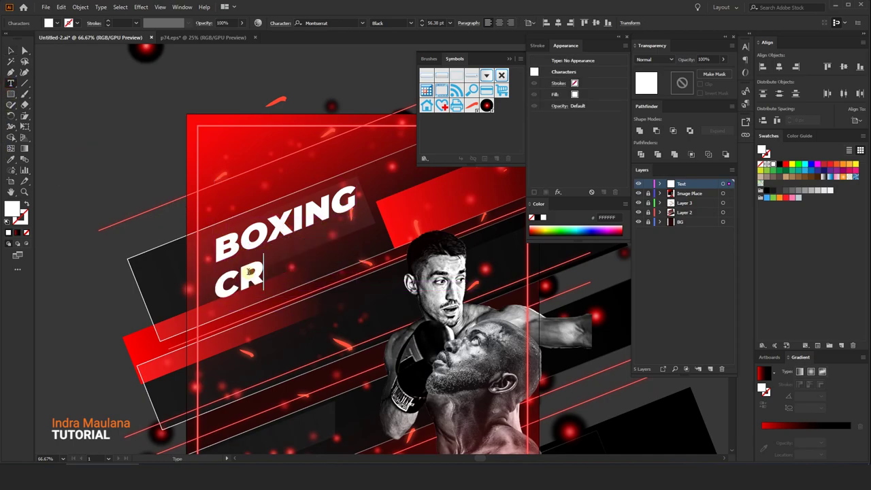
{"action": "type", "text": "A"}
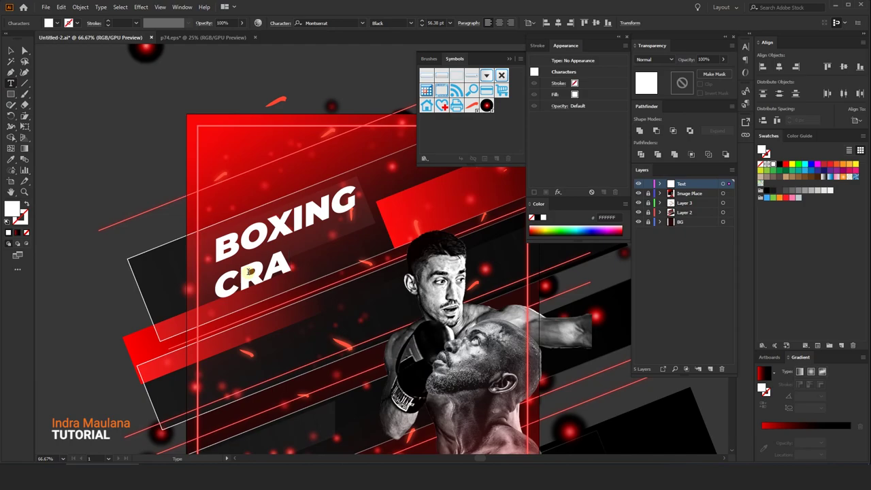
{"action": "type", "text": "SH"}
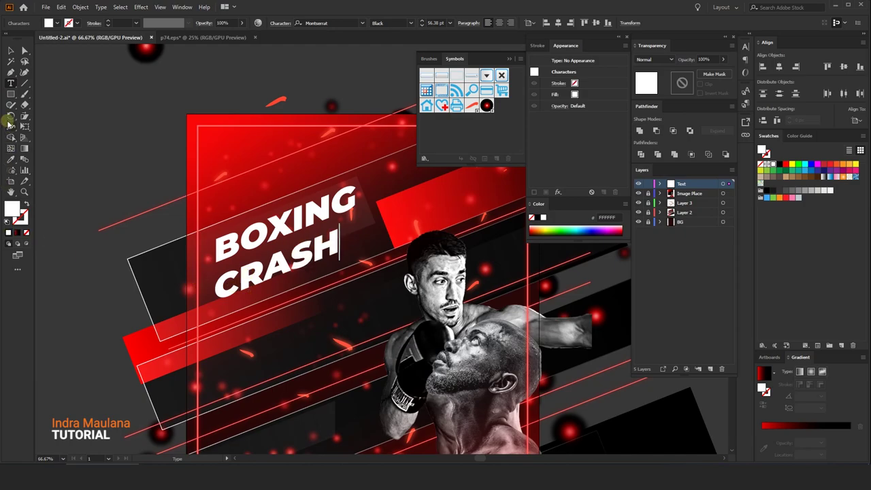
{"action": "left_click", "coordinate": [10, 50]}
Step: Duplicate the headline above, retype it as MAX ARENA, and shrink it to about 38.7 pt
{"action": "scroll", "coordinate": [255, 313], "scroll_direction": "up", "scroll_amount": 2}
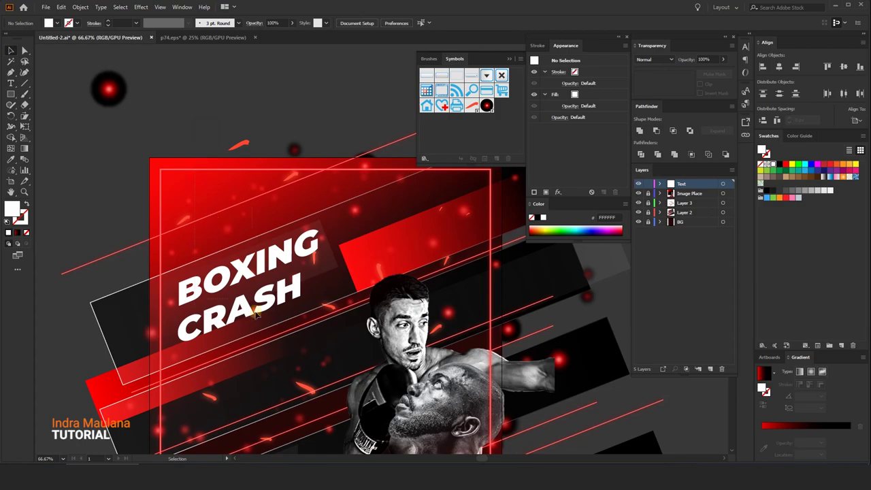
{"action": "left_click", "coordinate": [255, 313]}
{"action": "left_click_drag", "start_coordinate": [252, 266], "coordinate": [249, 181]}
{"action": "double_click", "coordinate": [248, 180]}
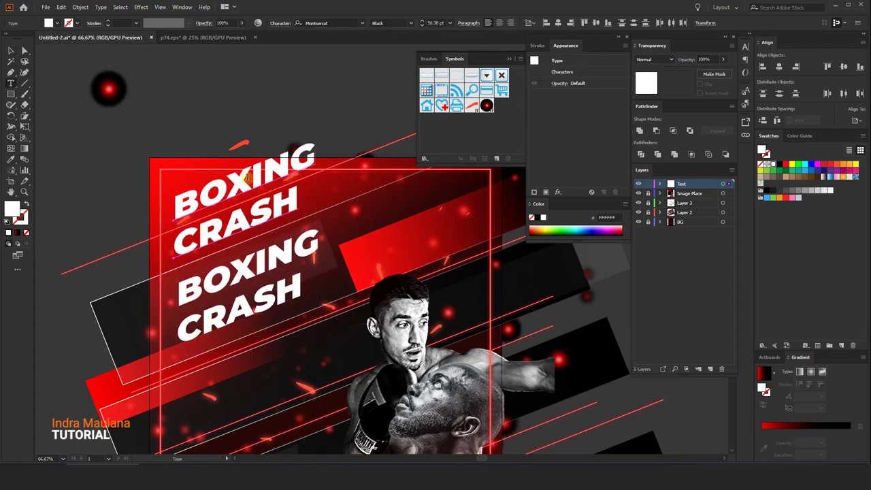
{"action": "double_click", "coordinate": [247, 178]}
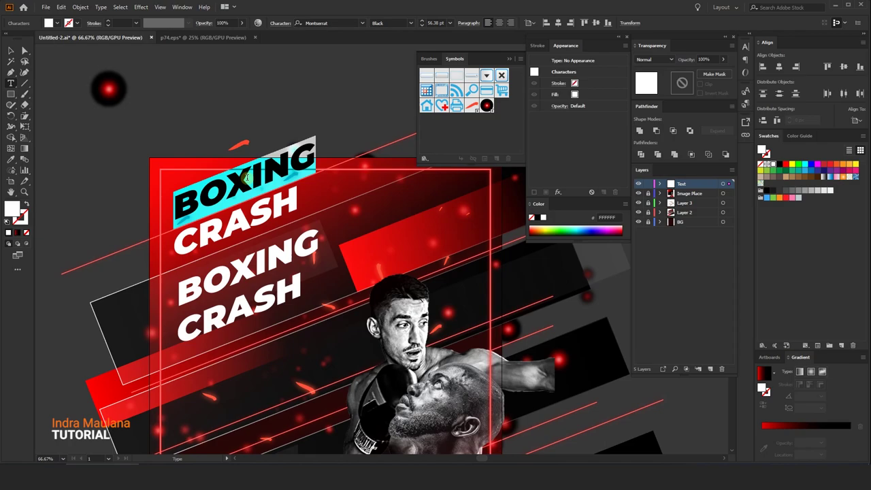
{"action": "type", "text": "mA"}
{"action": "key", "text": "BackSpace"}
{"action": "key", "text": "BackSpace"}
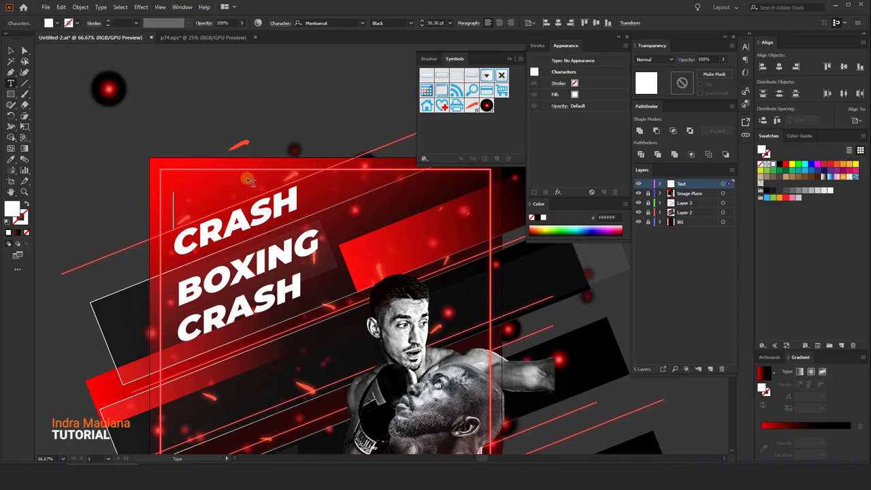
{"action": "type", "text": "MAX "}
{"action": "type", "text": "CRA"}
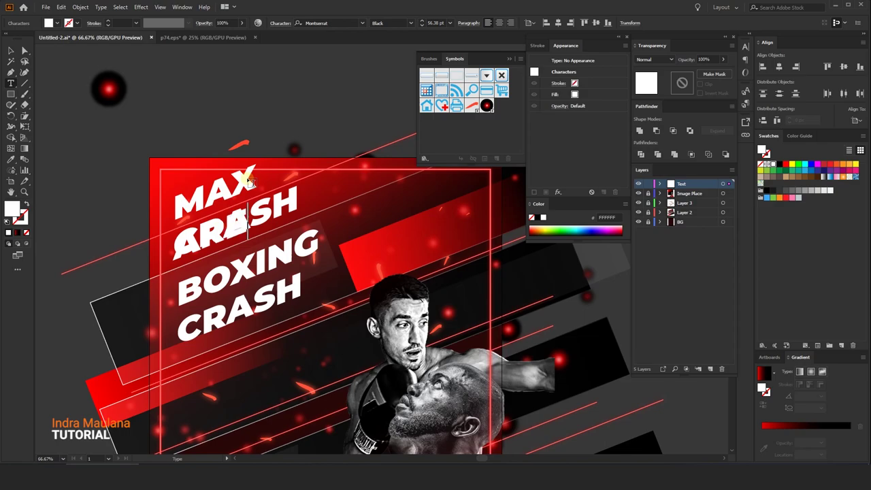
{"action": "type", "text": "SH"}
{"action": "left_click", "coordinate": [10, 50]}
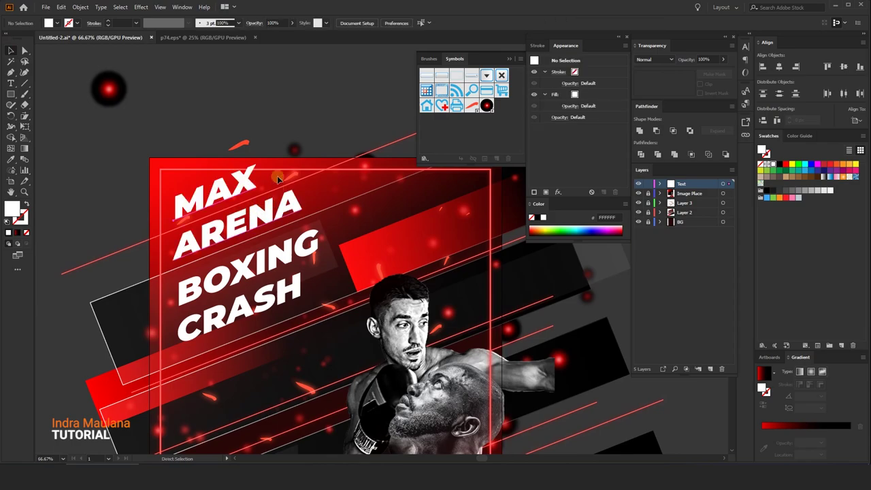
{"action": "mouse_move", "coordinate": [277, 175]}
{"action": "left_mouse_down"}
{"action": "mouse_move", "coordinate": [296, 143]}
{"action": "mouse_move", "coordinate": [265, 195]}
{"action": "mouse_move", "coordinate": [262, 182]}
{"action": "left_mouse_up"}
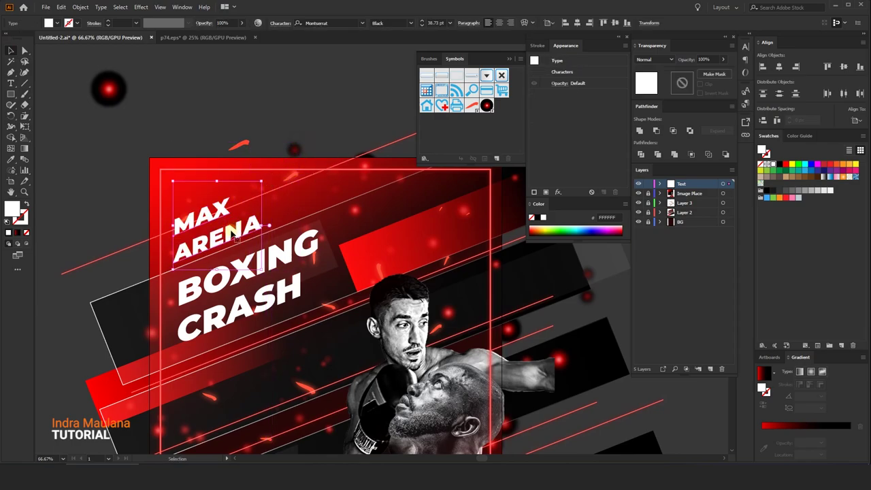
Step: Scale up the BOXING CRASH headline, then deselect it
{"action": "scroll", "coordinate": [265, 218], "scroll_direction": "down", "scroll_amount": 2}
{"action": "scroll", "coordinate": [286, 204], "scroll_direction": "up", "scroll_amount": 1}
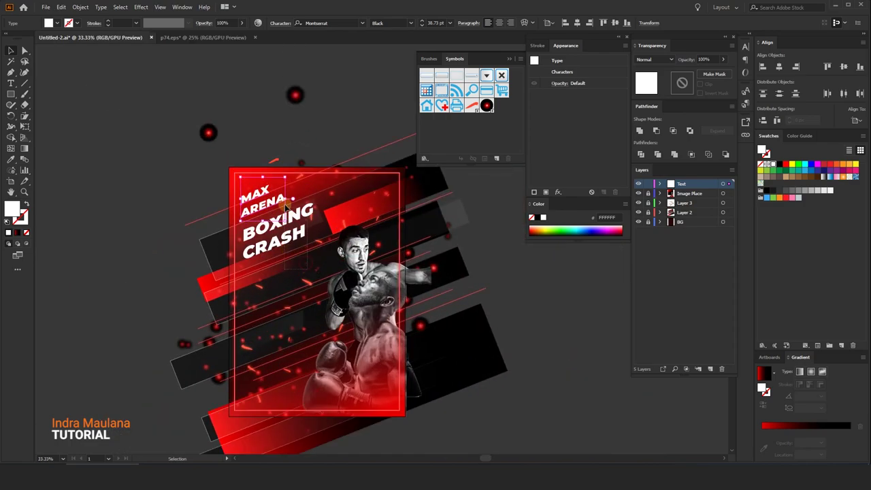
{"action": "left_click", "coordinate": [279, 228]}
{"action": "left_click_drag", "start_coordinate": [315, 204], "coordinate": [333, 200]}
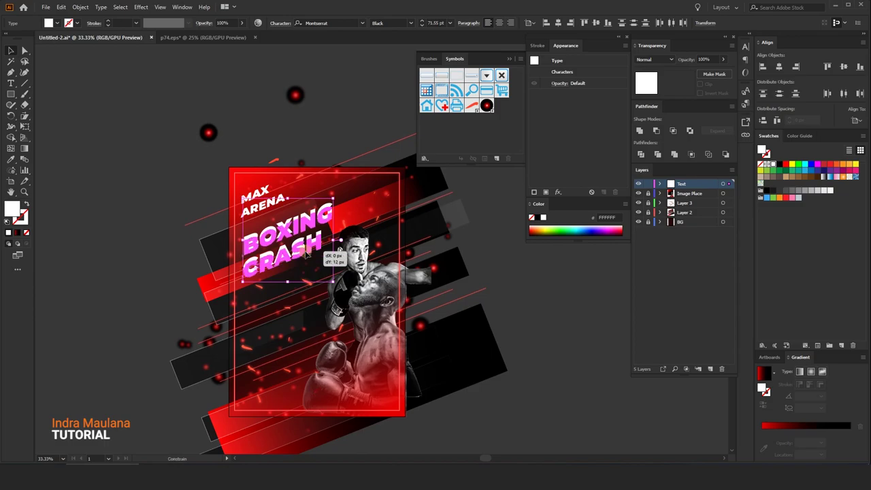
{"action": "left_click", "coordinate": [309, 253]}
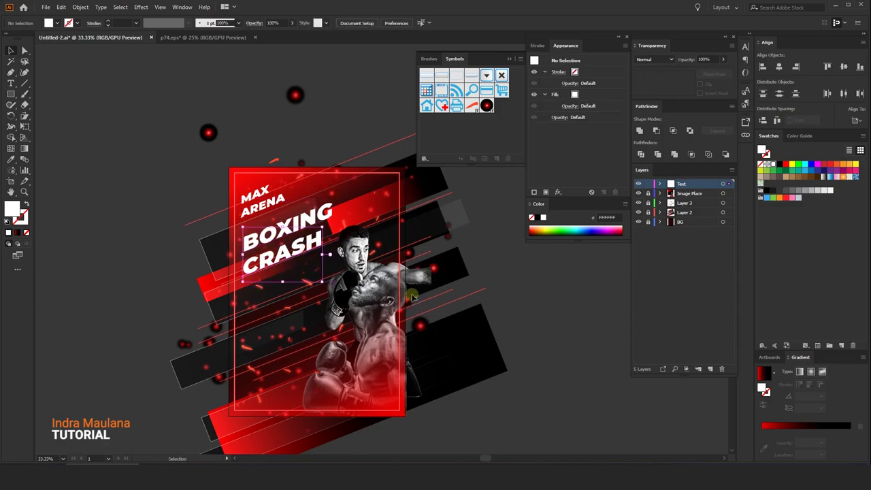
{"action": "key", "text": "ctrl+z"}
{"action": "key", "text": "ctrl+shift+a"}
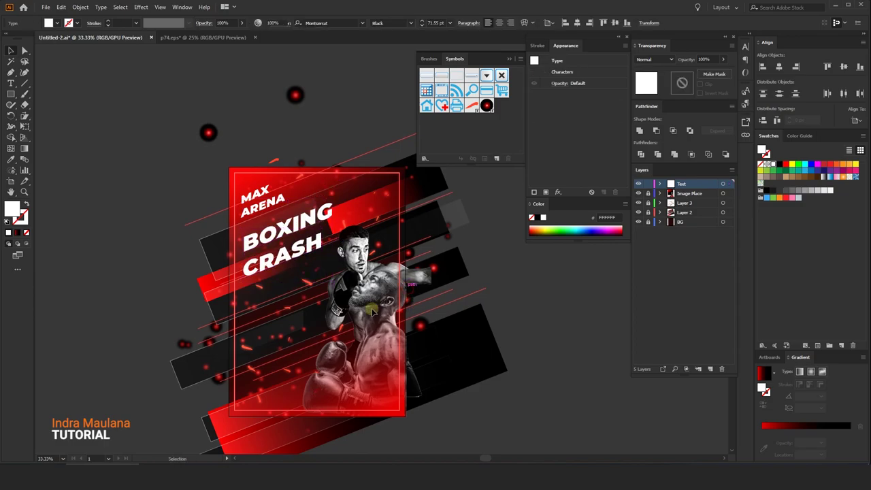
{"action": "mouse_move", "coordinate": [328, 162]}
{"action": "left_mouse_down"}
{"action": "mouse_move", "coordinate": [353, 146]}
{"action": "mouse_move", "coordinate": [317, 190]}
{"action": "left_mouse_up"}
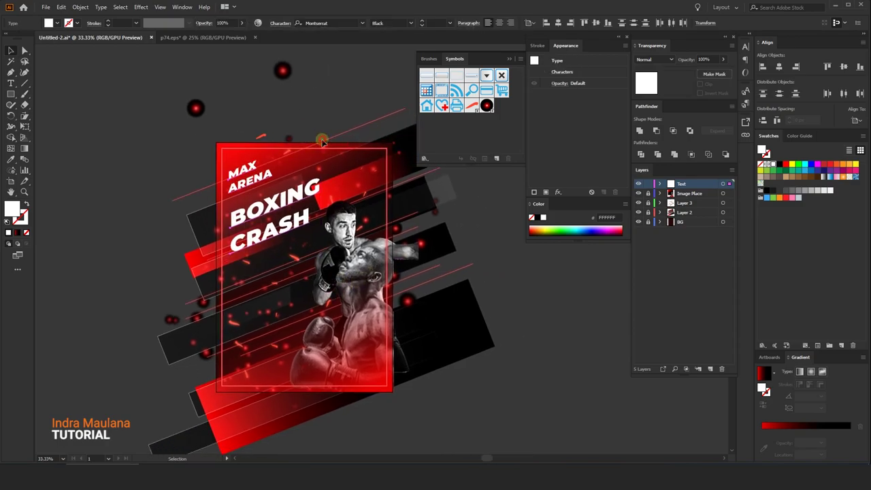
Step: Add white YOUR LOGO text in the poster's top-right corner, positioned and sized
{"action": "left_click", "coordinate": [12, 85]}
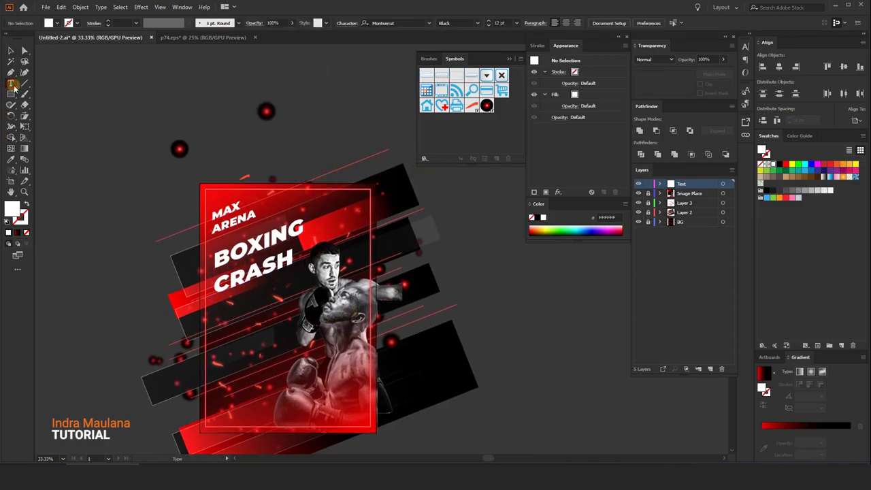
{"action": "left_click", "coordinate": [343, 211]}
{"action": "scroll", "coordinate": [343, 211], "scroll_direction": "up", "scroll_amount": 2}
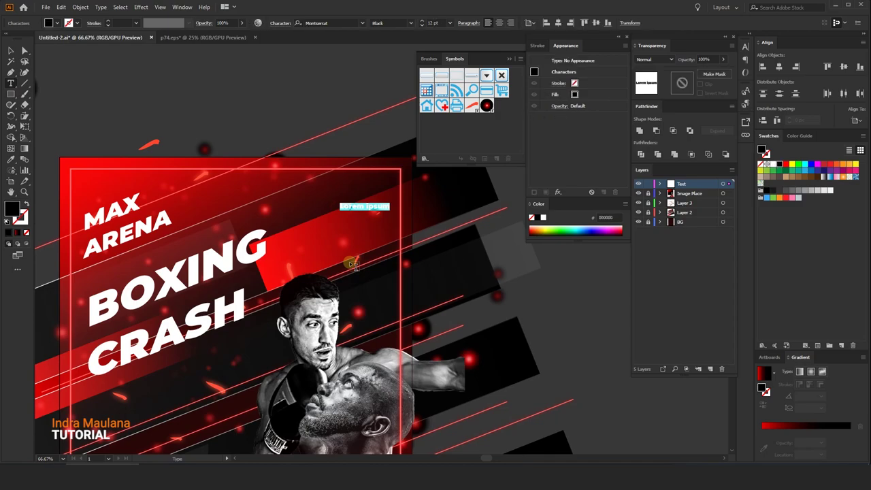
{"action": "type", "text": "YOUR"}
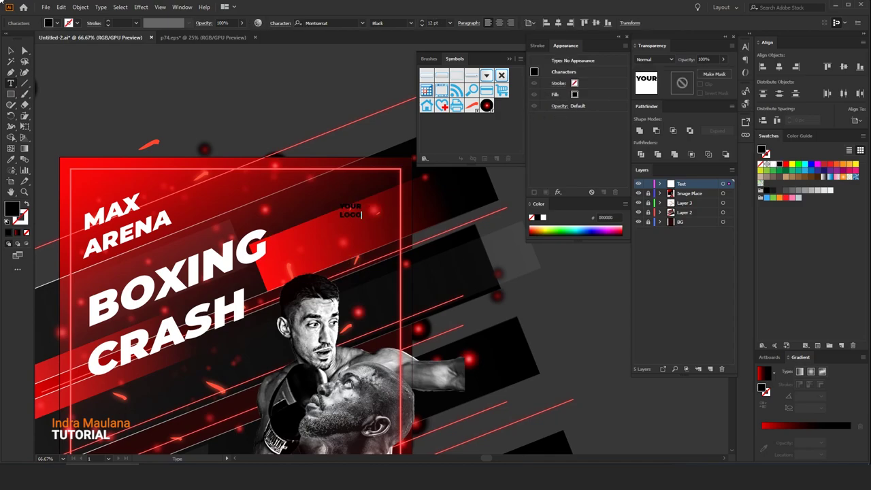
{"action": "left_click", "coordinate": [11, 50]}
{"action": "left_click", "coordinate": [770, 164]}
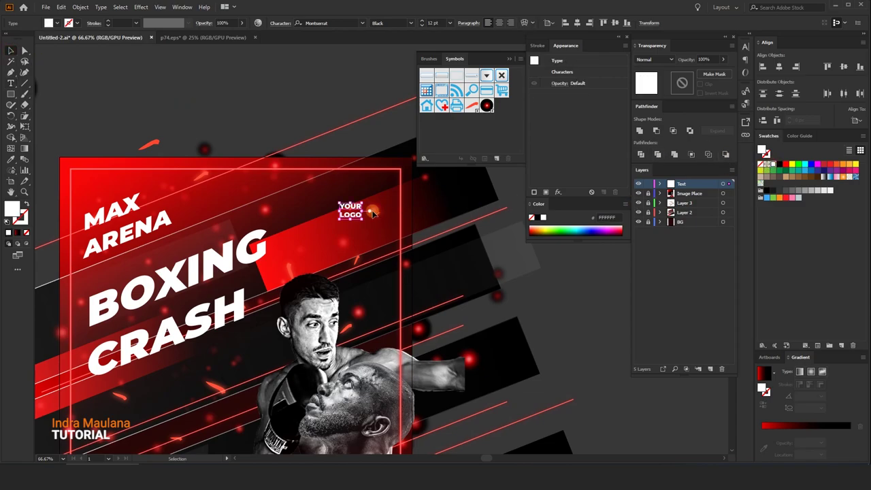
{"action": "mouse_move", "coordinate": [351, 211]}
{"action": "left_mouse_down"}
{"action": "mouse_move", "coordinate": [378, 190]}
{"action": "mouse_move", "coordinate": [345, 215]}
{"action": "left_mouse_up"}
{"action": "left_click", "coordinate": [358, 126]}
{"action": "key", "text": "ctrl+minus"}
{"action": "key", "text": "ctrl+minus"}
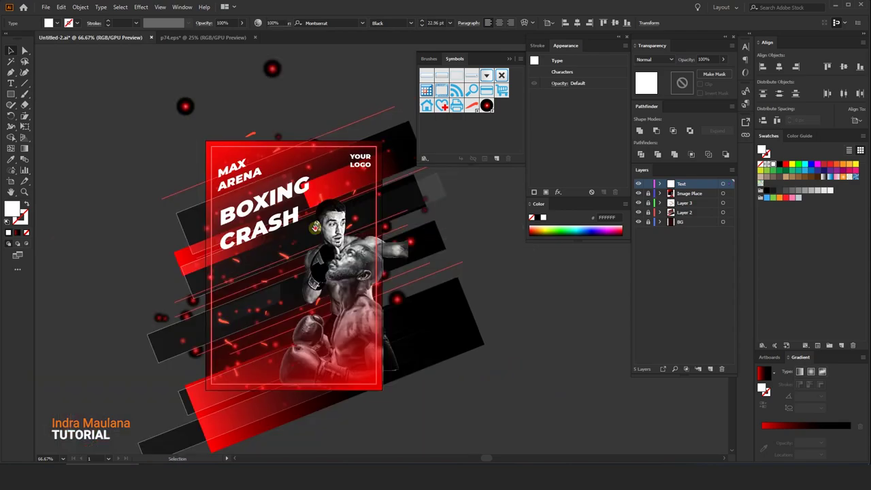
{"action": "left_click_drag", "start_coordinate": [293, 236], "coordinate": [312, 175]}
{"action": "key", "text": "ctrl+plus"}
{"action": "key", "text": "ctrl+plus"}
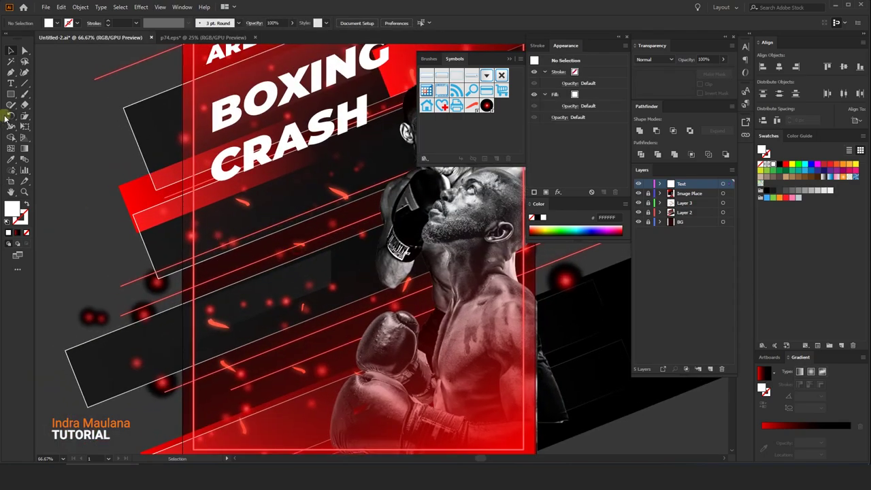
Step: Type a 'John Name' text line on the lower poster
{"action": "left_click", "coordinate": [10, 82]}
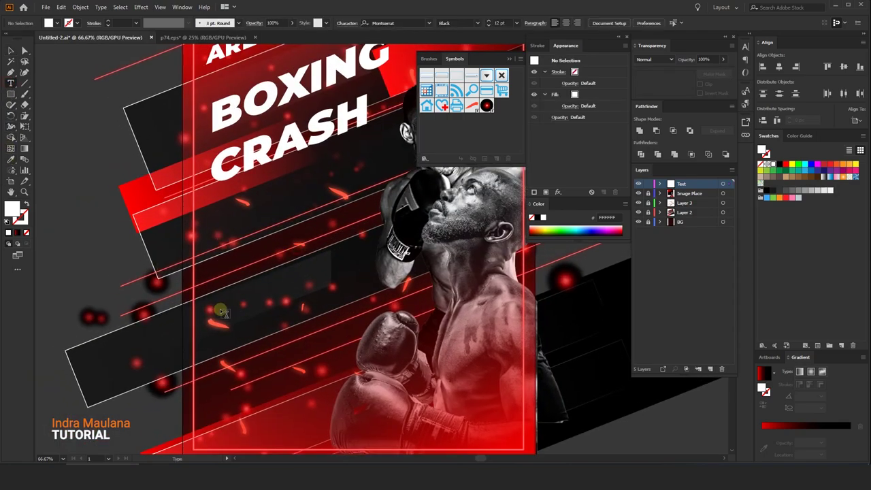
{"action": "left_click", "coordinate": [223, 310]}
{"action": "type", "text": "T"}
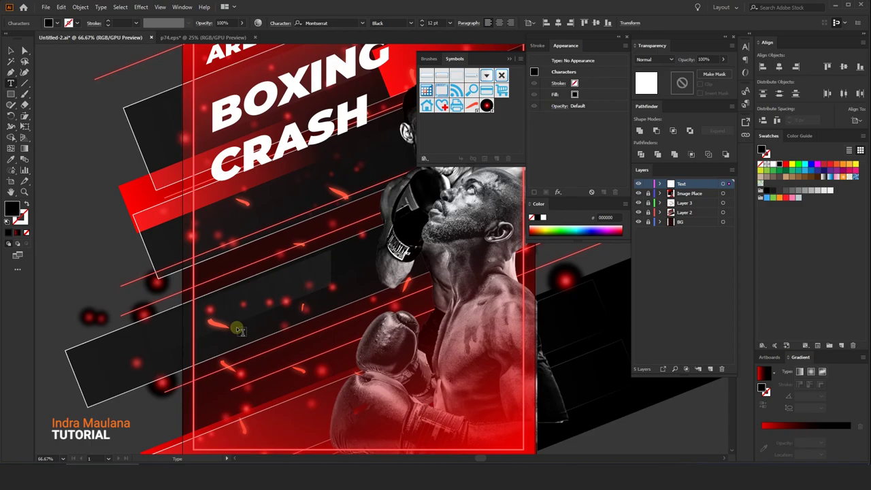
{"action": "type", "text": "John"}
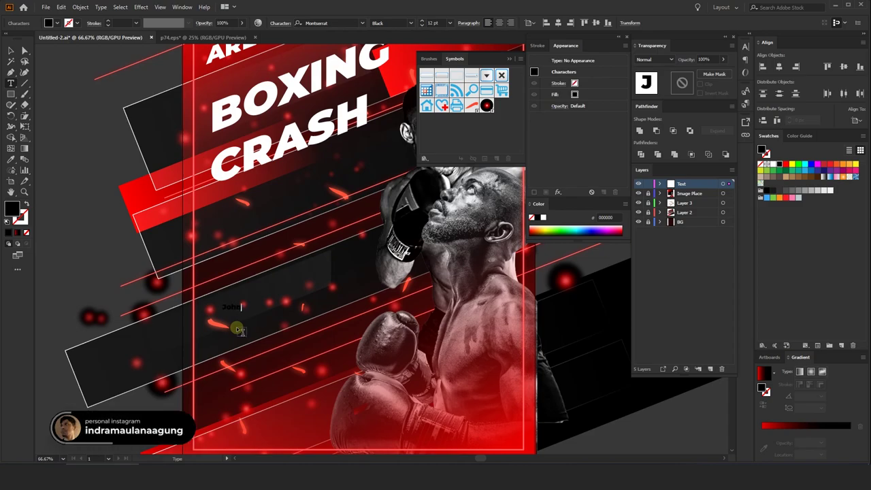
{"action": "type", "text": " NAme"}
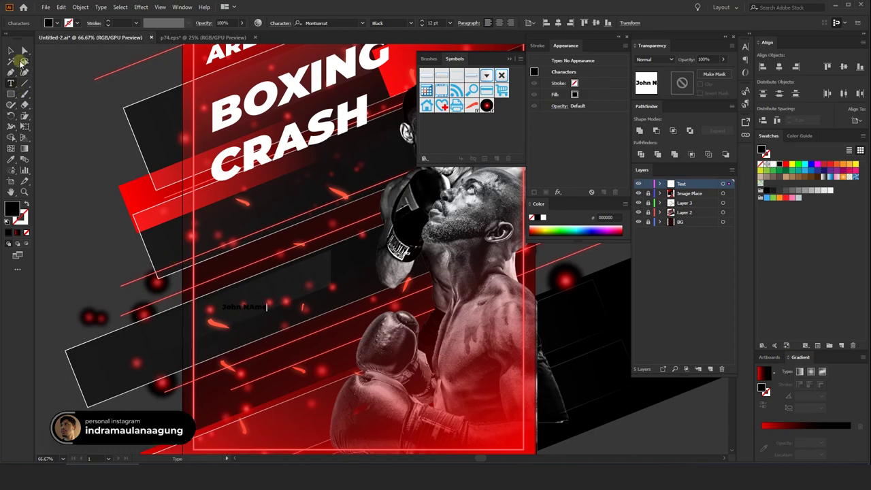
{"action": "left_click", "coordinate": [11, 50]}
{"action": "left_click", "coordinate": [224, 112]}
Step: Copy the slanted BOXING text down and retype the copy as 'John Name'
{"action": "scroll", "coordinate": [256, 109], "scroll_direction": "up", "scroll_amount": 1}
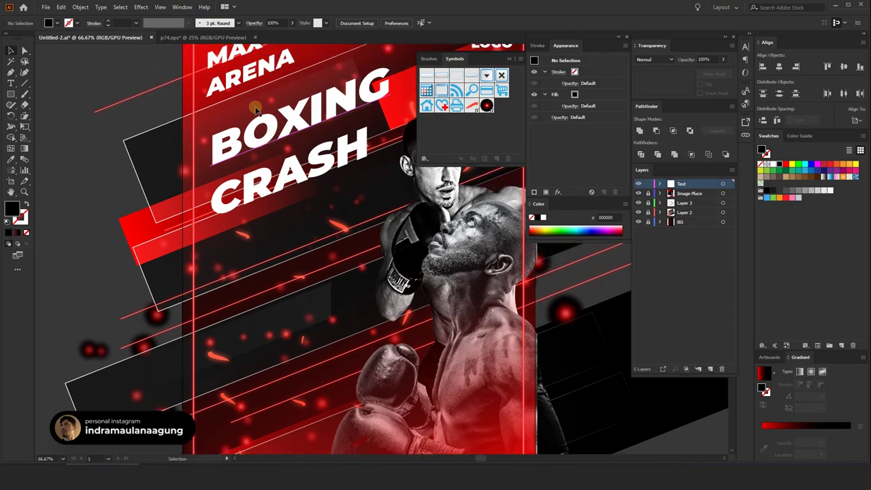
{"action": "left_click_drag", "start_coordinate": [256, 109], "coordinate": [269, 338]}
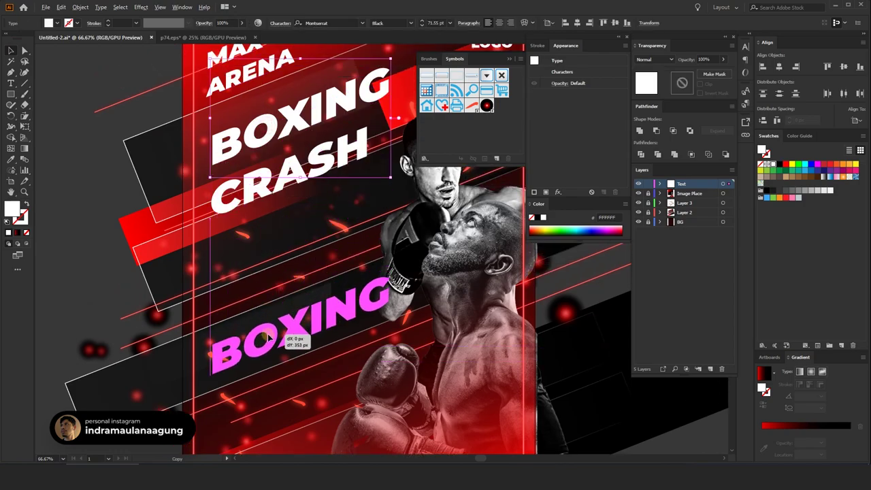
{"action": "key", "text": "t"}
{"action": "double_click", "coordinate": [274, 320]}
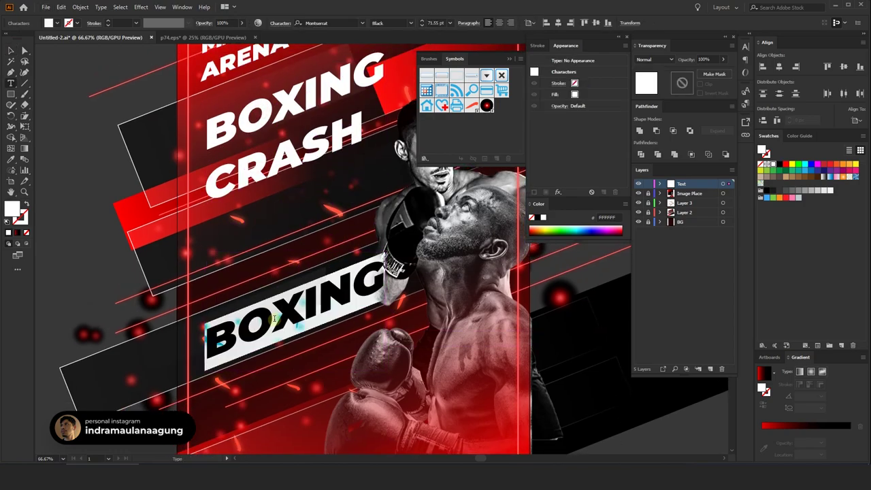
{"action": "type", "text": "John"}
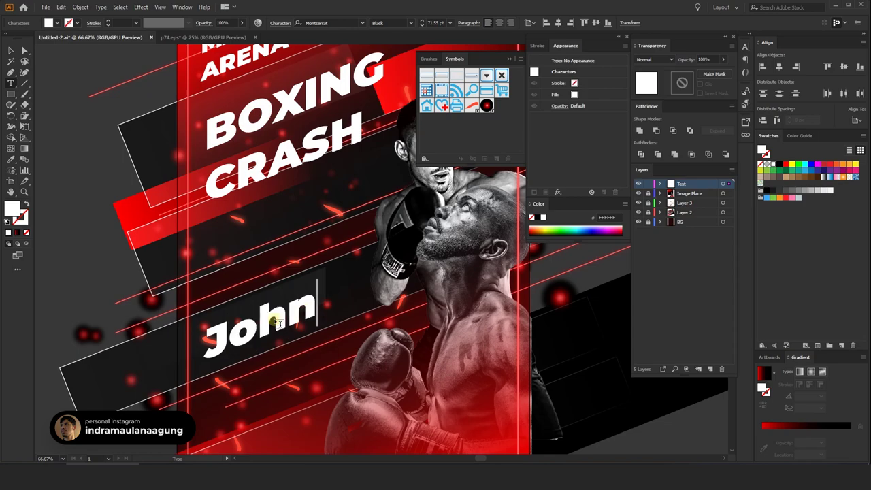
{"action": "type", "text": "NAme"}
{"action": "key", "text": "BackSpace"}
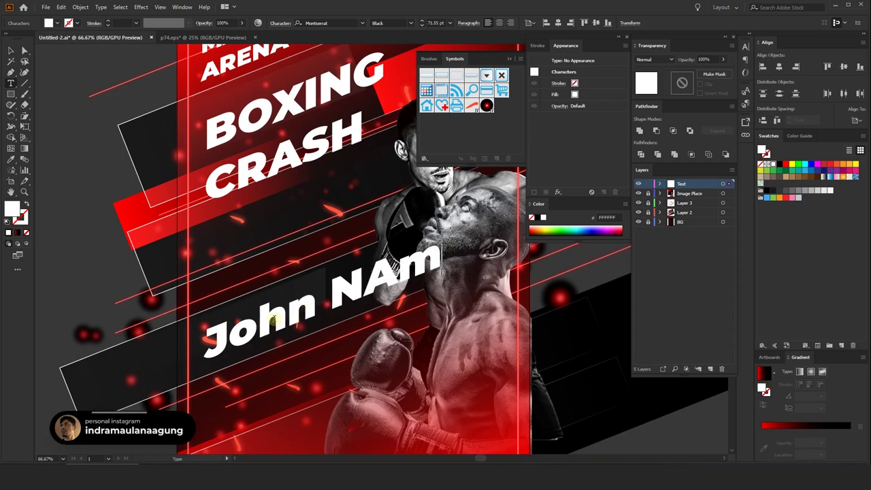
{"action": "key", "text": "BackSpace"}
{"action": "key", "text": "BackSpace"}
{"action": "type", "text": "ame"}
{"action": "key", "text": "BackSpace"}
{"action": "key", "text": "BackSpace"}
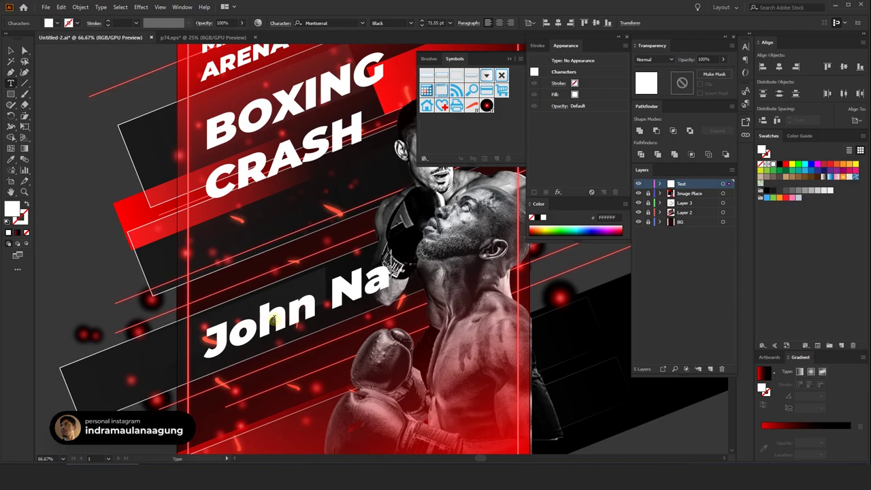
{"action": "type", "text": "me"}
{"action": "left_click", "coordinate": [11, 52]}
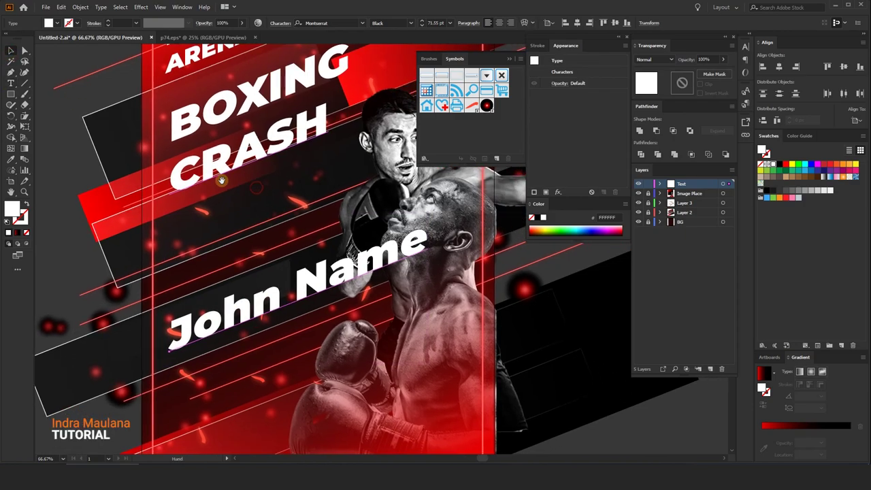
Step: Shrink John Name into a small raised label and copy it up and right
{"action": "left_click_drag", "start_coordinate": [423, 219], "coordinate": [233, 290]}
{"action": "left_click_drag", "start_coordinate": [219, 334], "coordinate": [235, 310]}
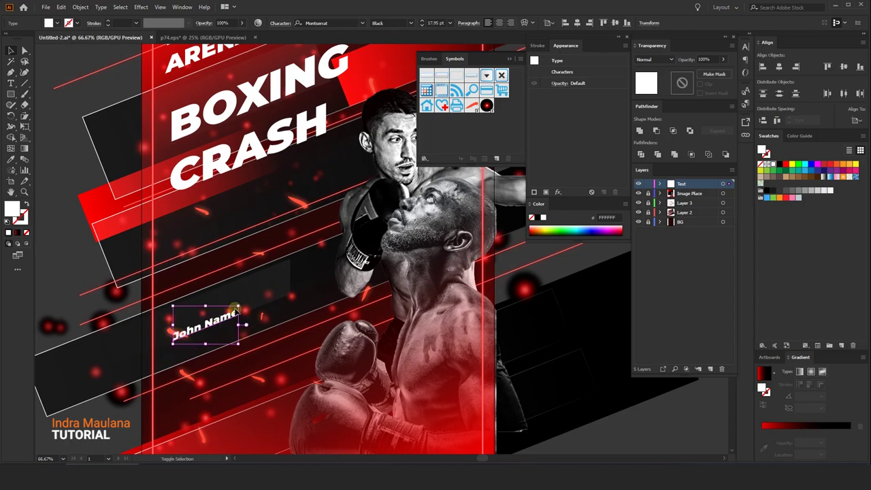
{"action": "left_click_drag", "start_coordinate": [283, 285], "coordinate": [255, 296]}
{"action": "left_click", "coordinate": [74, 272]}
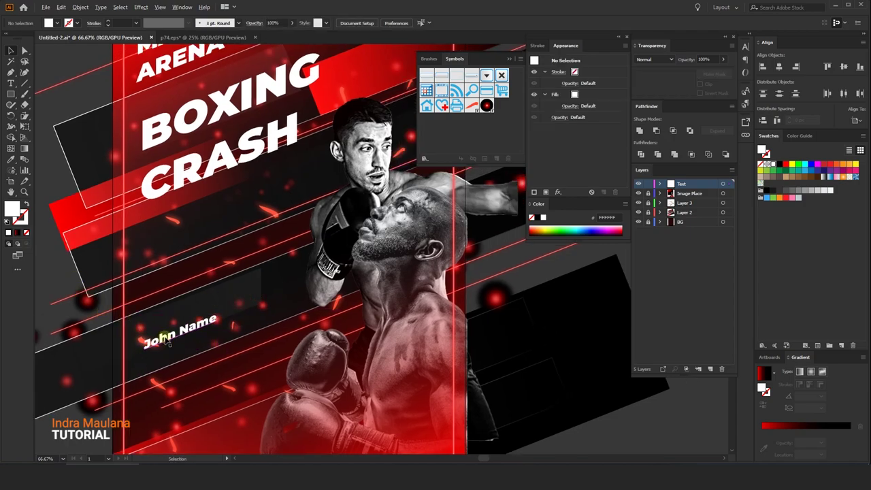
{"action": "left_click_drag", "start_coordinate": [167, 338], "coordinate": [271, 300]}
Step: Retype the copied fighter name so it reads Mike Name
{"action": "double_click", "coordinate": [268, 295]}
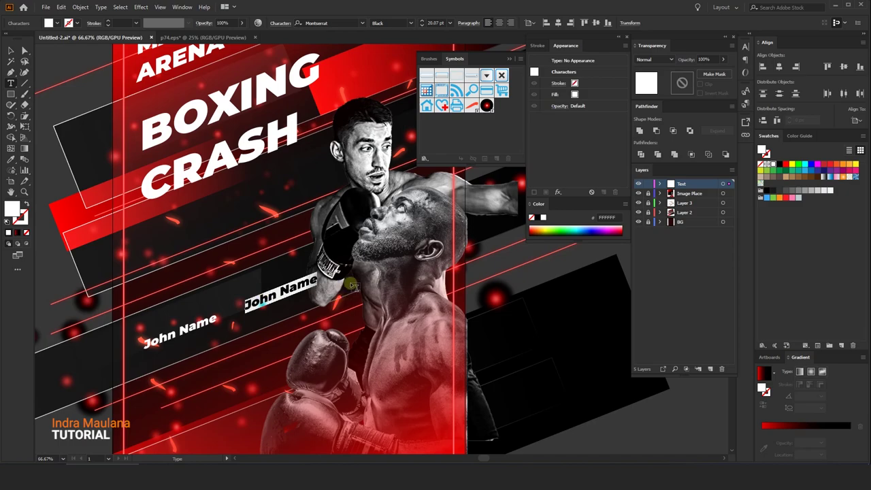
{"action": "type", "text": "MI"}
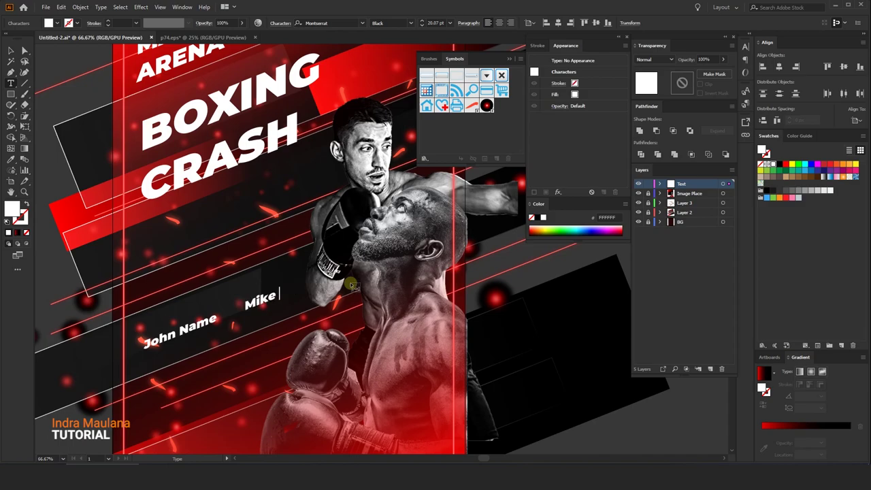
{"action": "type", "text": "Name"}
{"action": "left_click", "coordinate": [10, 50]}
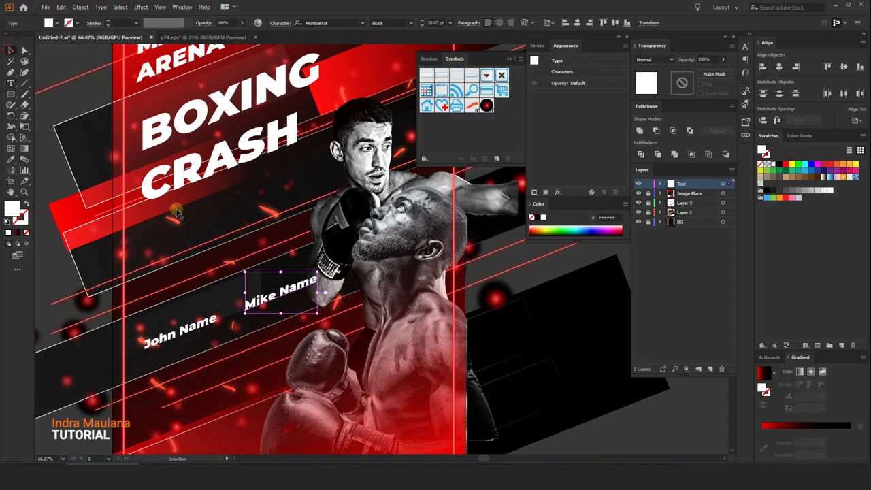
Step: Duplicate Mike Name into an enlarged 'VS' and arrange it between the two names
{"action": "left_click_drag", "start_coordinate": [263, 299], "coordinate": [232, 309]}
{"action": "key", "text": "t"}
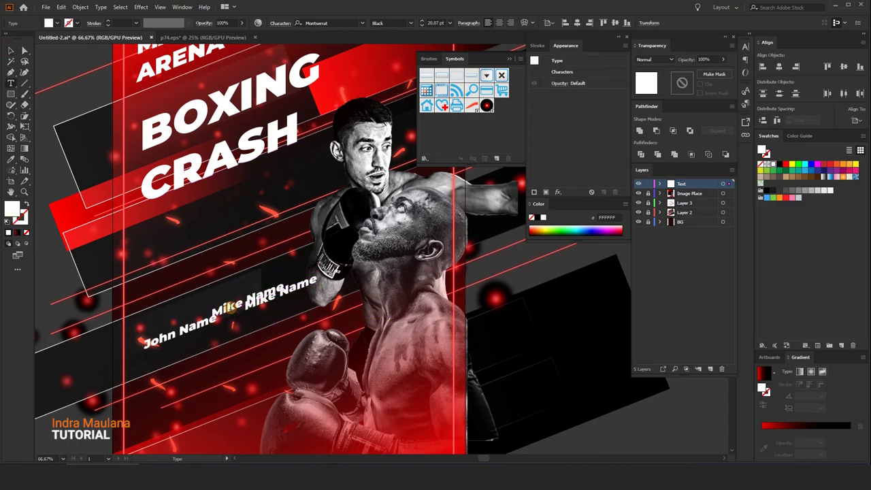
{"action": "triple_click", "coordinate": [231, 310]}
{"action": "type", "text": "VS"}
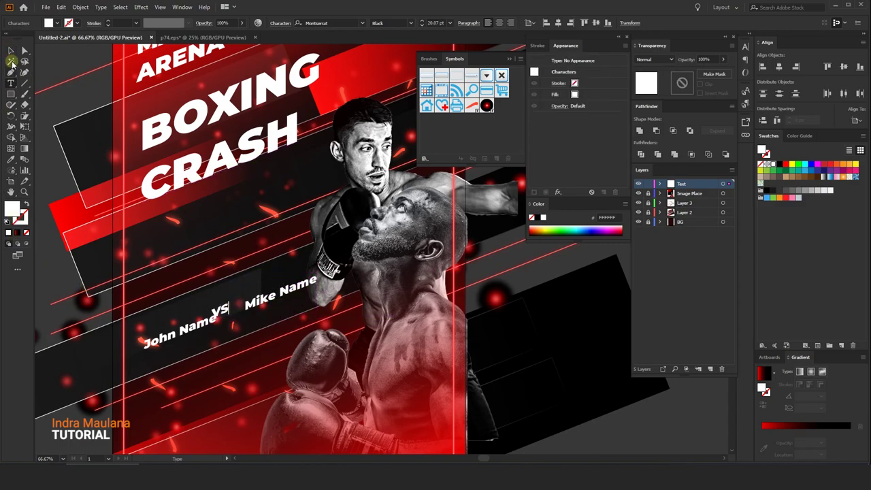
{"action": "left_click", "coordinate": [11, 51]}
{"action": "left_click_drag", "start_coordinate": [223, 300], "coordinate": [232, 315]}
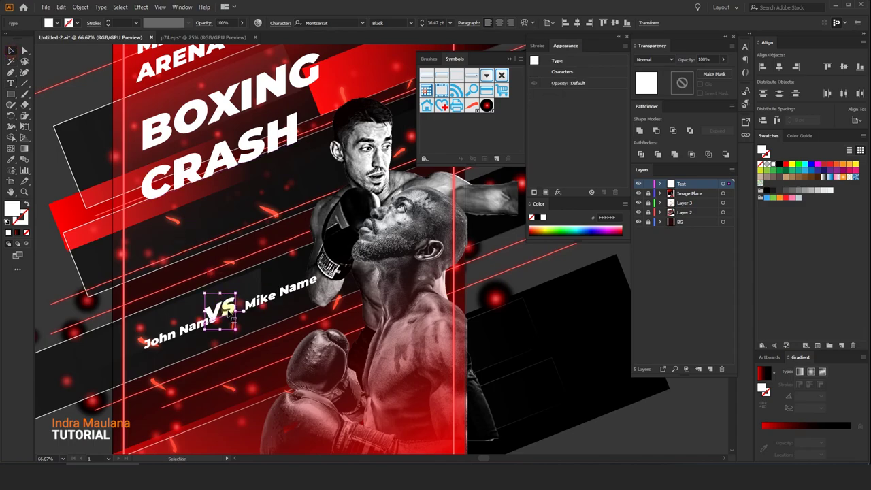
{"action": "left_click_drag", "start_coordinate": [273, 293], "coordinate": [285, 290]}
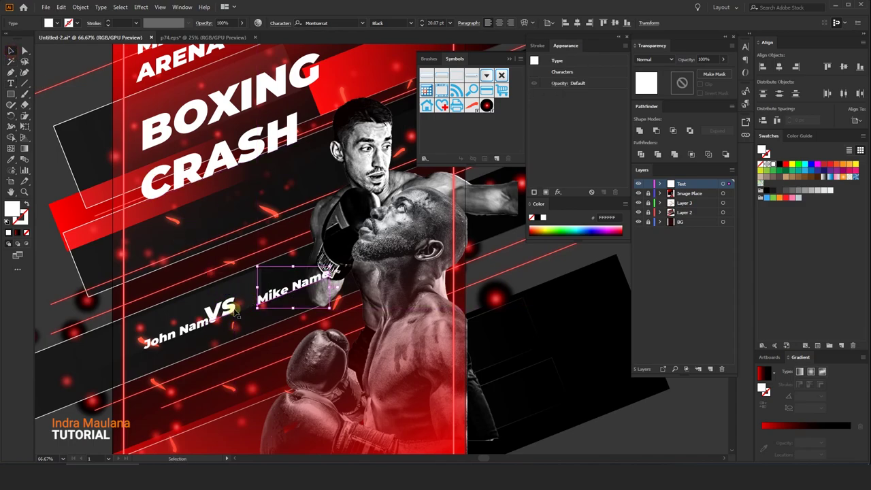
{"action": "left_click_drag", "start_coordinate": [236, 310], "coordinate": [253, 315]}
{"action": "left_click", "coordinate": [265, 257]}
Step: Nudge the whole John Name VS Mike Name line into final position
{"action": "scroll", "coordinate": [264, 257], "scroll_direction": "down", "scroll_amount": 3}
{"action": "scroll", "coordinate": [259, 283], "scroll_direction": "up", "scroll_amount": 3}
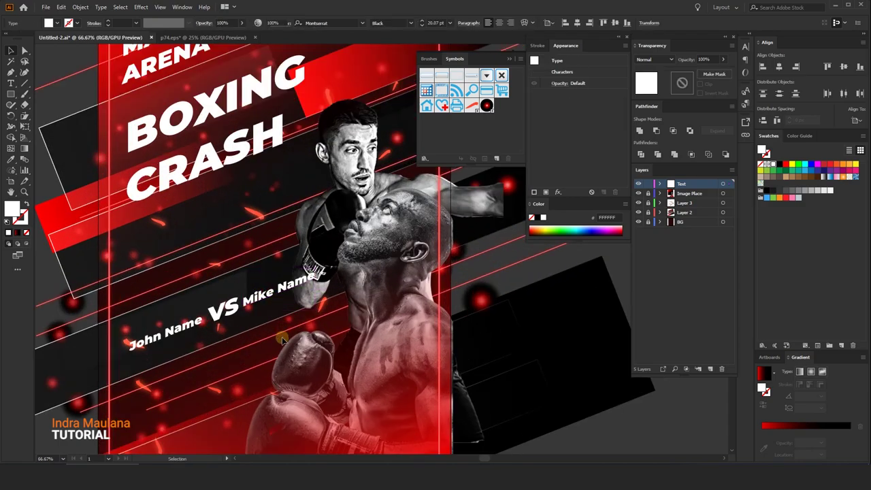
{"action": "scroll", "coordinate": [282, 337], "scroll_direction": "down", "scroll_amount": 2}
{"action": "left_click", "coordinate": [225, 330]}
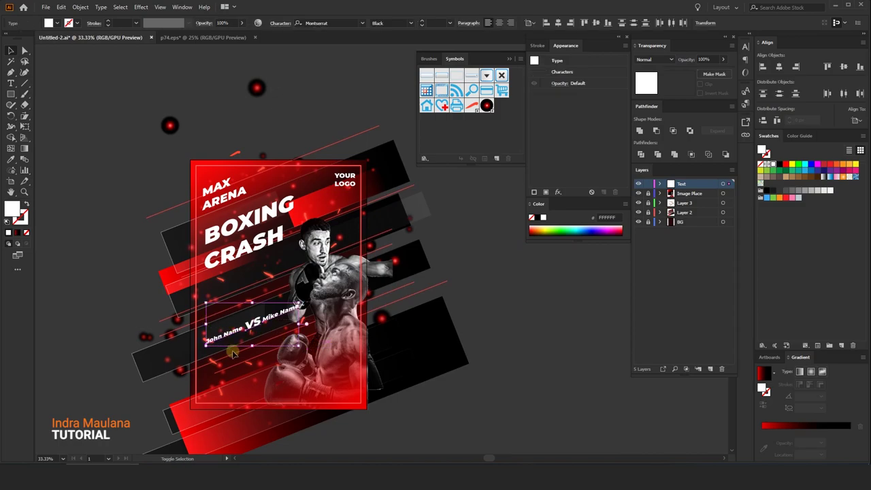
{"action": "key", "text": "shift+Left"}
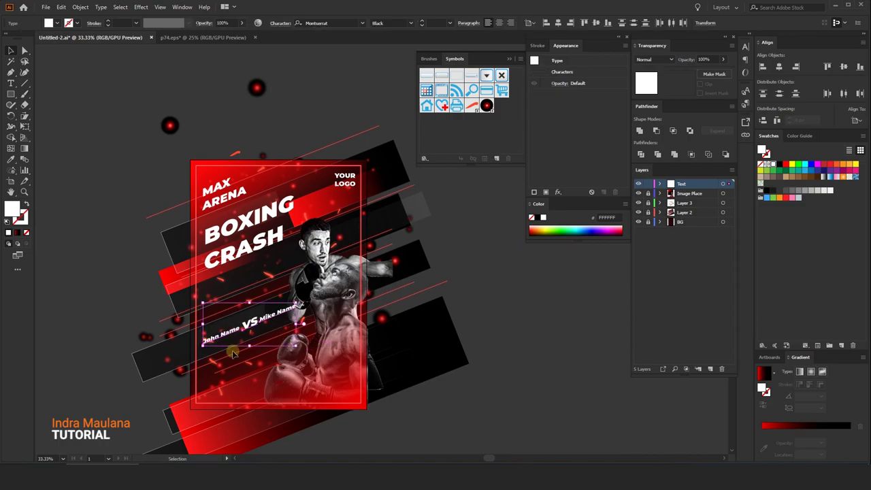
{"action": "key", "text": "Right"}
{"action": "key", "text": "Right"}
{"action": "key", "text": "Right"}
{"action": "key", "text": "Right"}
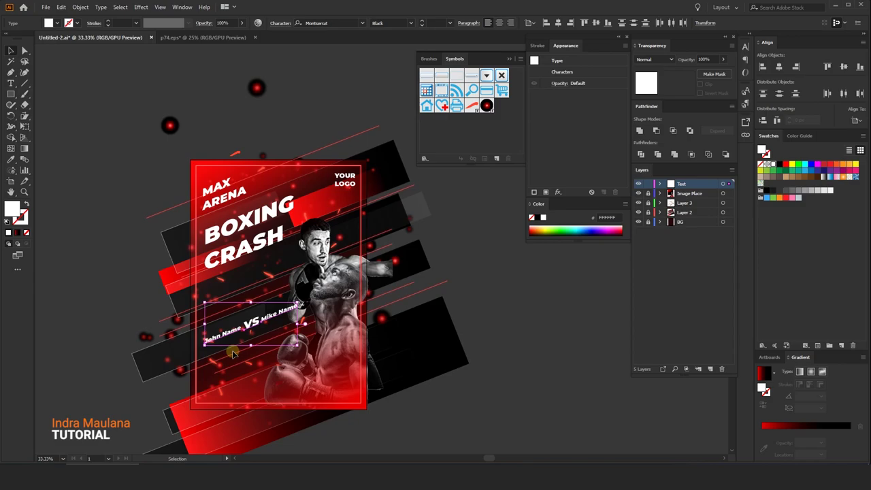
{"action": "key", "text": "Left"}
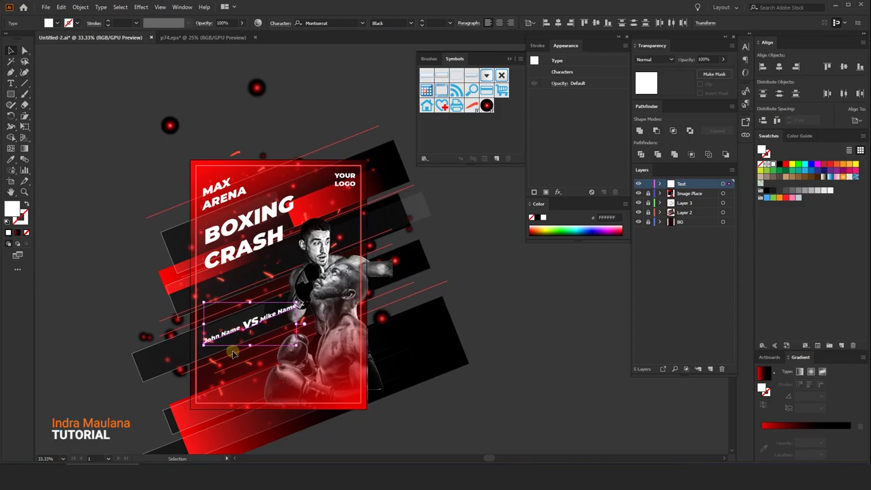
{"action": "left_click", "coordinate": [413, 399]}
{"action": "scroll", "coordinate": [477, 326], "scroll_direction": "down", "scroll_amount": 1}
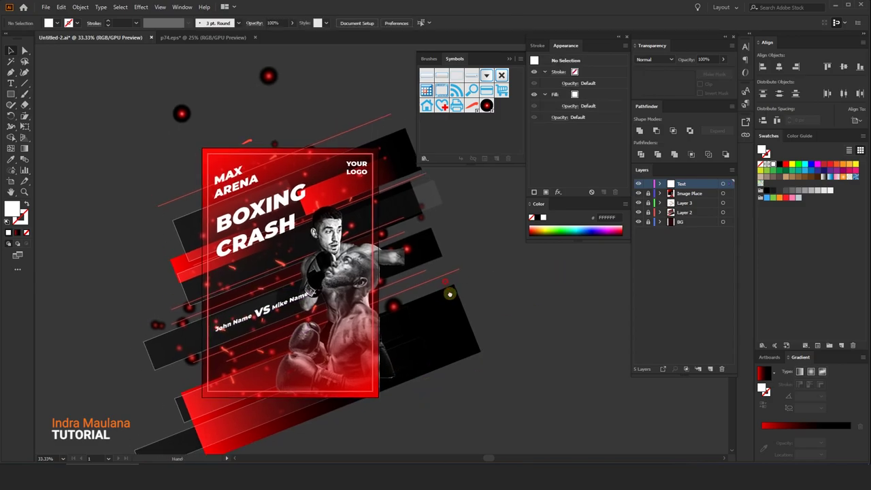
{"action": "left_click_drag", "start_coordinate": [452, 296], "coordinate": [439, 307]}
{"action": "left_click_drag", "start_coordinate": [333, 376], "coordinate": [327, 345]}
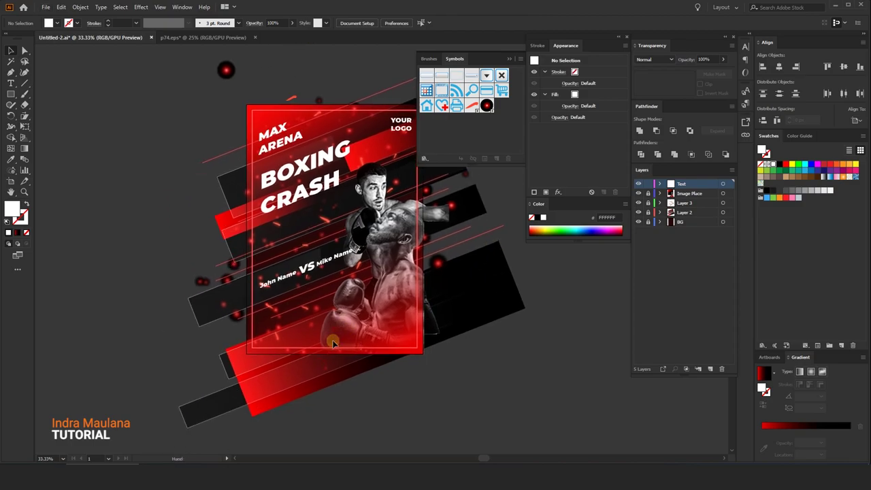
{"action": "key", "text": "ctrl+plus"}
{"action": "left_click", "coordinate": [10, 83]}
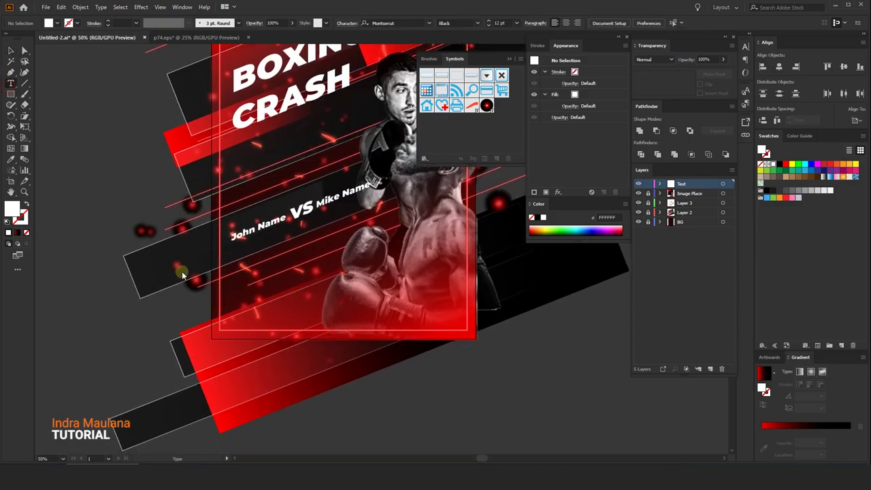
{"action": "left_click", "coordinate": [244, 312]}
{"action": "type", "text": "ww"}
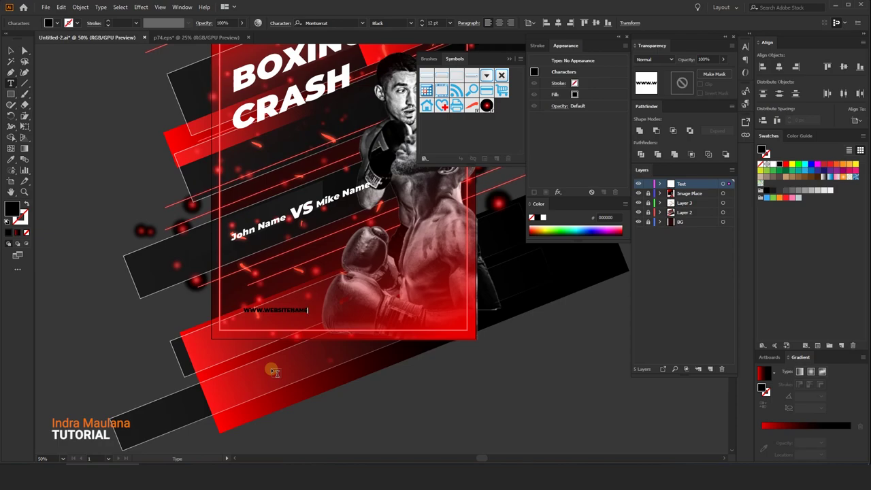
{"action": "key", "text": "ctrl+a"}
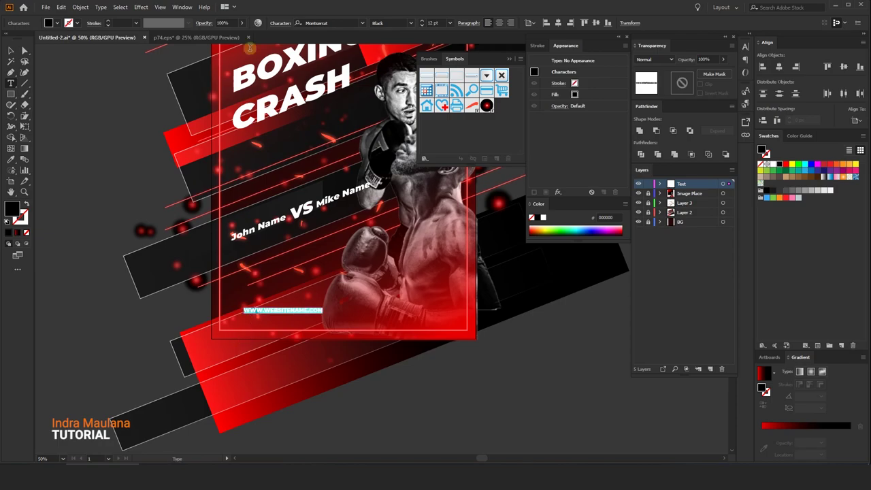
{"action": "left_click", "coordinate": [410, 23]}
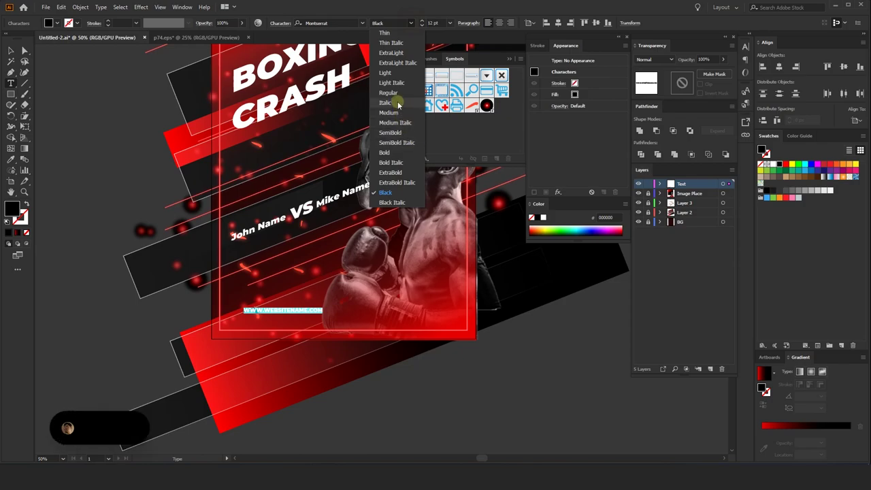
{"action": "left_click", "coordinate": [391, 99]}
{"action": "left_click", "coordinate": [9, 49]}
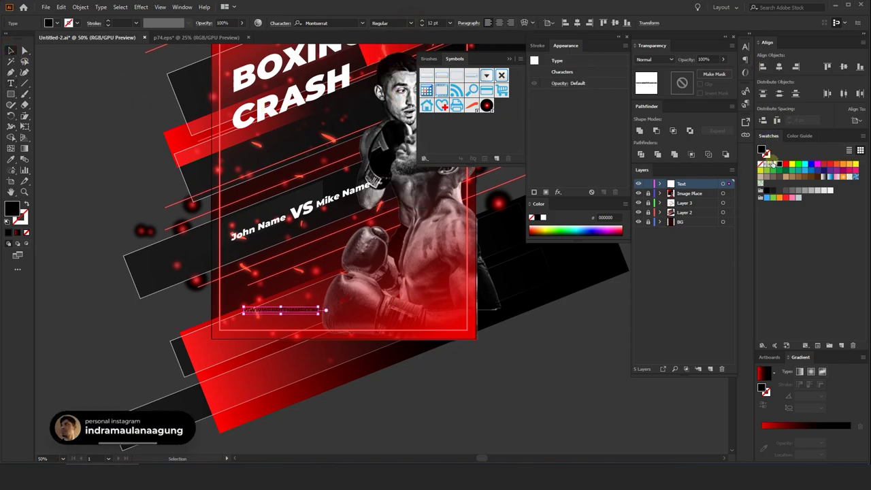
Step: Widen the URL's letter spacing, move it to the bottom edge, and set Medium weight
{"action": "key", "text": "alt+Right"}
{"action": "key", "text": "alt+Right"}
{"action": "key", "text": "alt+Right"}
{"action": "key", "text": "alt+Right"}
{"action": "key", "text": "alt+Right"}
{"action": "key", "text": "alt+Right"}
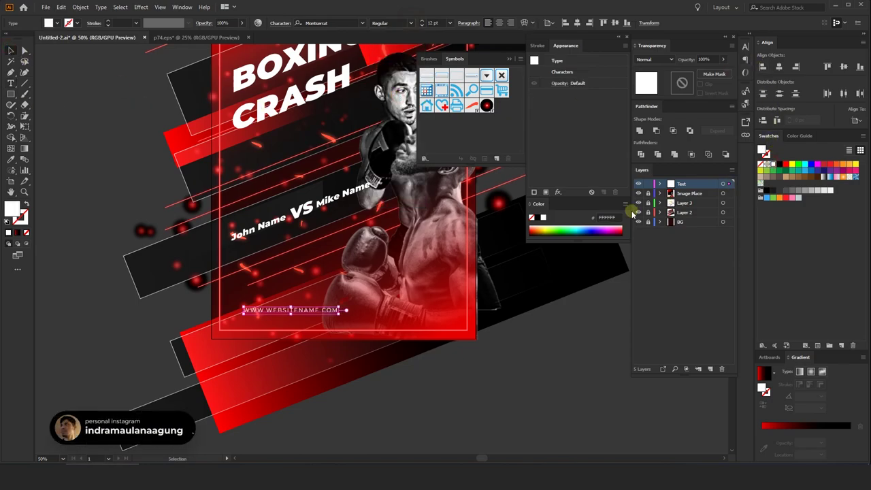
{"action": "key", "text": "alt+Right"}
{"action": "key", "text": "alt+Right"}
{"action": "key", "text": "alt+Right"}
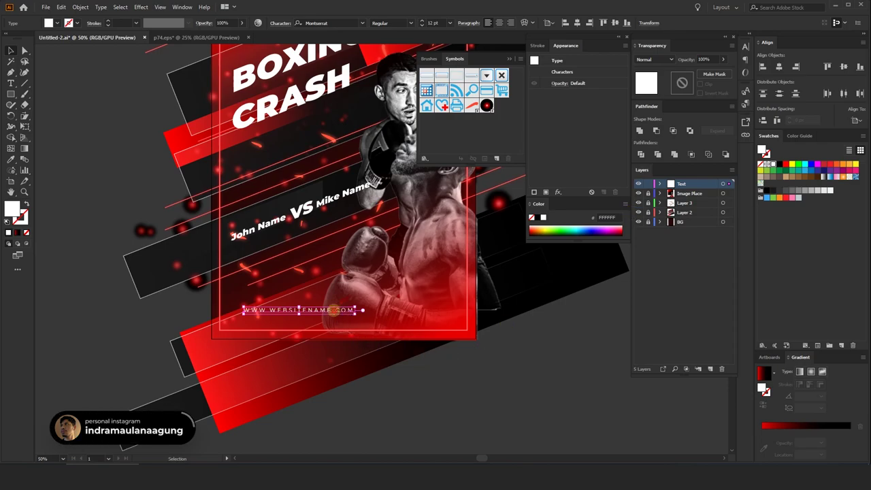
{"action": "mouse_move", "coordinate": [336, 311]}
{"action": "left_mouse_down"}
{"action": "mouse_move", "coordinate": [324, 324]}
{"action": "mouse_move", "coordinate": [380, 328]}
{"action": "left_mouse_up"}
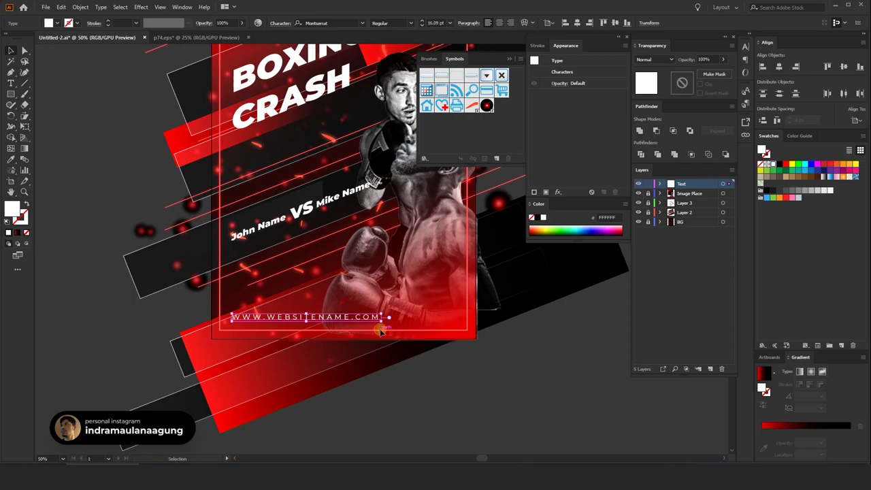
{"action": "key", "text": "alt+Left"}
{"action": "key", "text": "alt+Left"}
{"action": "key", "text": "alt+Left"}
{"action": "key", "text": "alt+Left"}
{"action": "key", "text": "alt+Left"}
{"action": "left_click", "coordinate": [409, 23]}
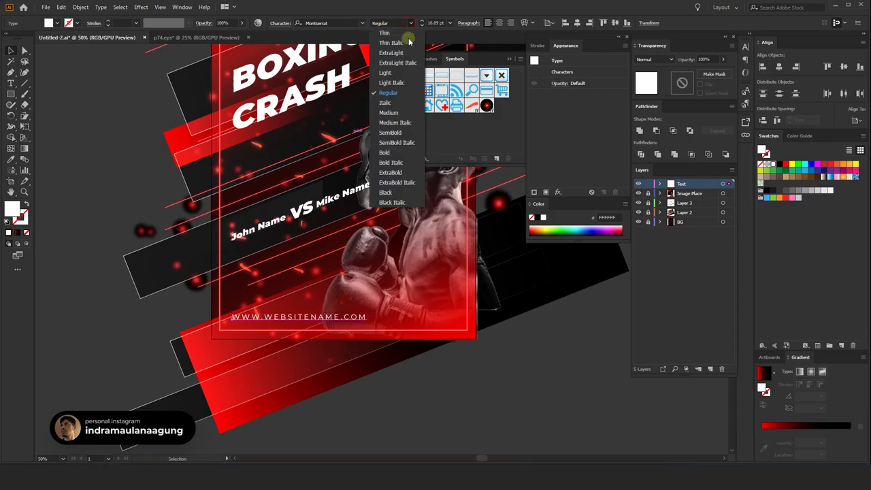
{"action": "left_click", "coordinate": [384, 113]}
{"action": "left_click", "coordinate": [268, 213]}
{"action": "scroll", "coordinate": [282, 235], "scroll_direction": "up", "scroll_amount": 3}
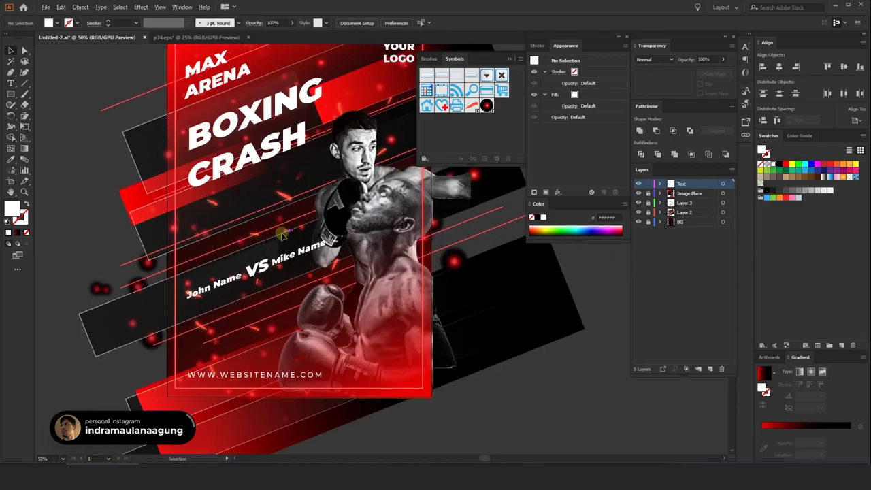
{"action": "scroll", "coordinate": [283, 235], "scroll_direction": "up", "scroll_amount": 3}
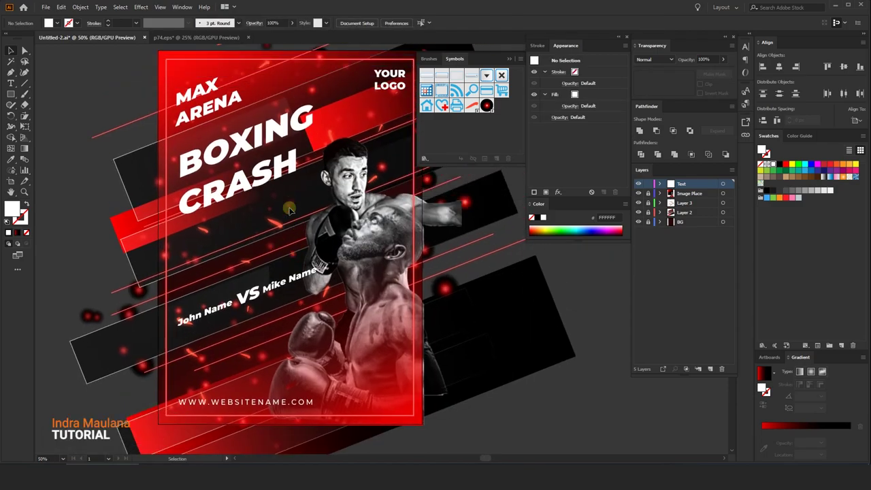
{"action": "scroll", "coordinate": [299, 218], "scroll_direction": "up", "scroll_amount": 2}
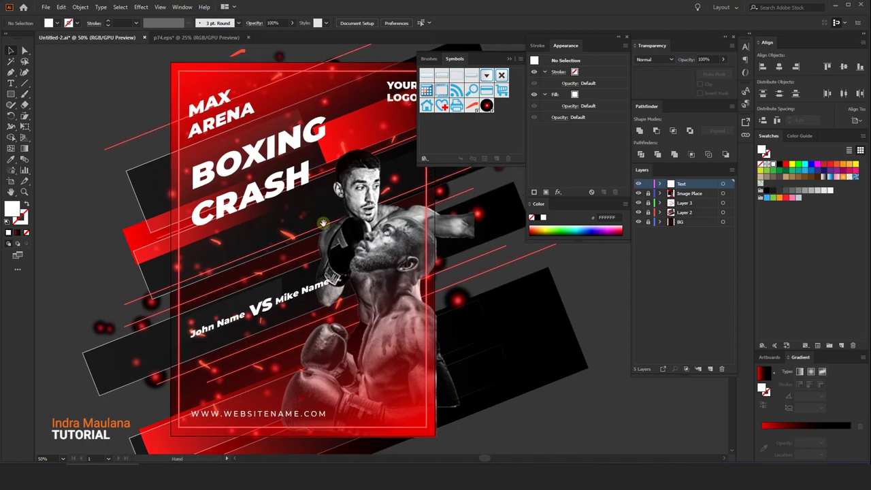
{"action": "scroll", "coordinate": [333, 197], "scroll_direction": "down", "scroll_amount": 2}
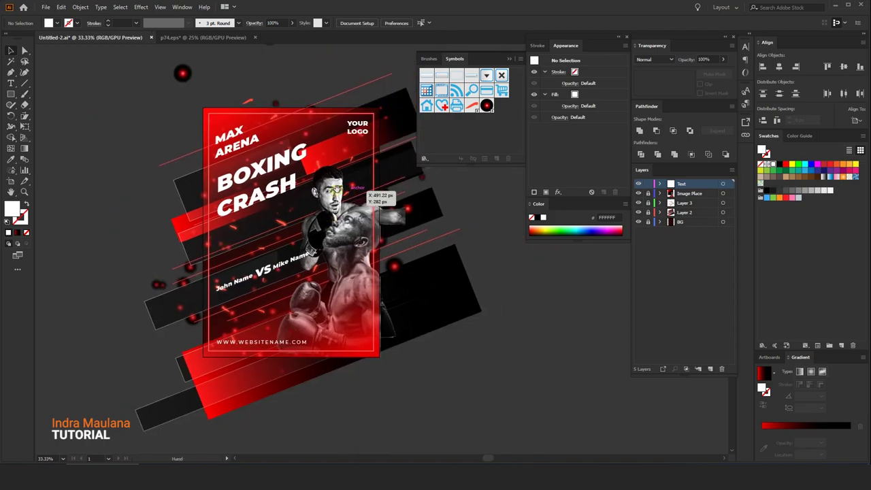
Step: Paste the lorem ipsum paragraph and QR code in front and move them onto the poster
{"action": "left_click_drag", "start_coordinate": [334, 190], "coordinate": [343, 191]}
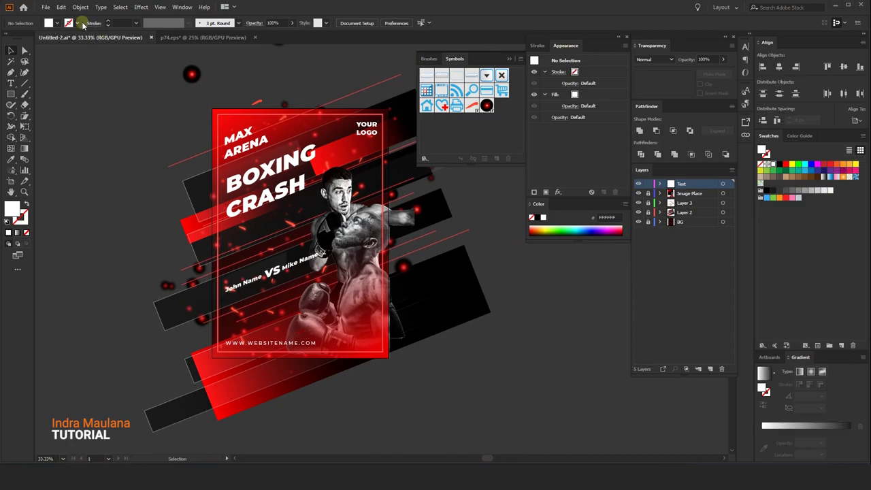
{"action": "left_click", "coordinate": [60, 7]}
{"action": "left_click", "coordinate": [78, 71]}
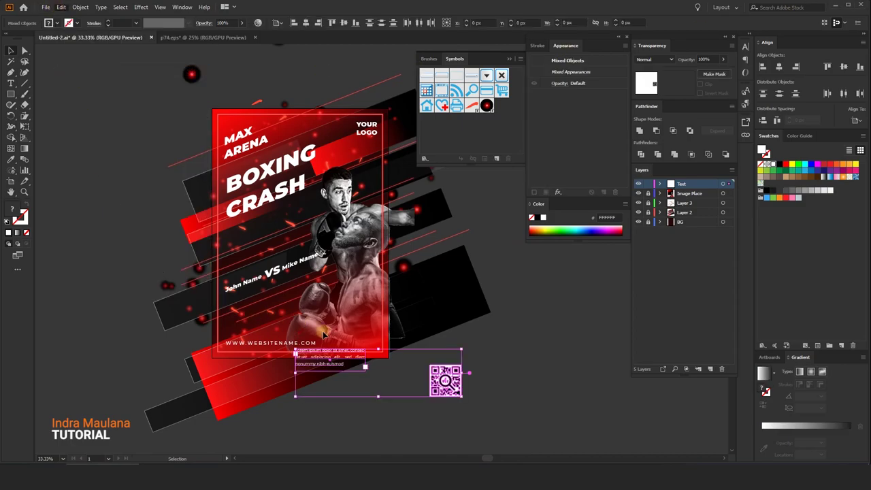
{"action": "scroll", "coordinate": [320, 334], "scroll_direction": "up", "scroll_amount": 2}
{"action": "left_click_drag", "start_coordinate": [329, 372], "coordinate": [194, 274]}
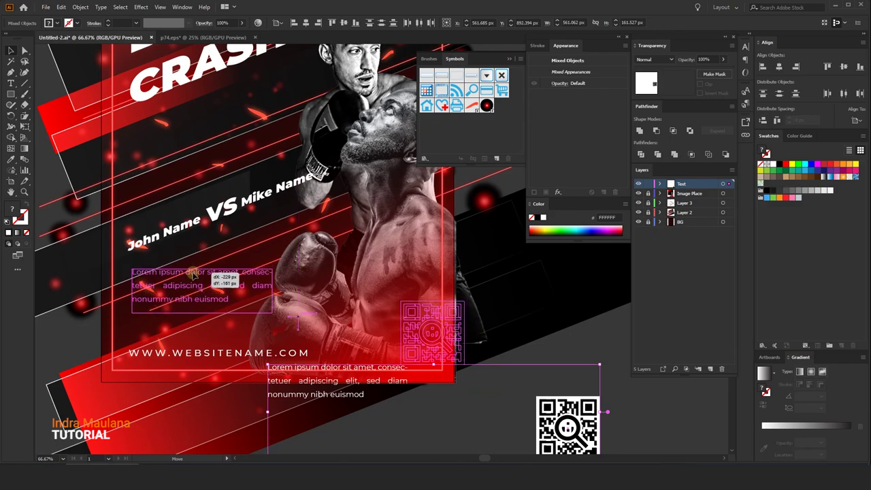
Step: Place the QR code by itself in the poster's lower right corner
{"action": "left_click", "coordinate": [502, 375]}
{"action": "left_click_drag", "start_coordinate": [434, 333], "coordinate": [393, 332]}
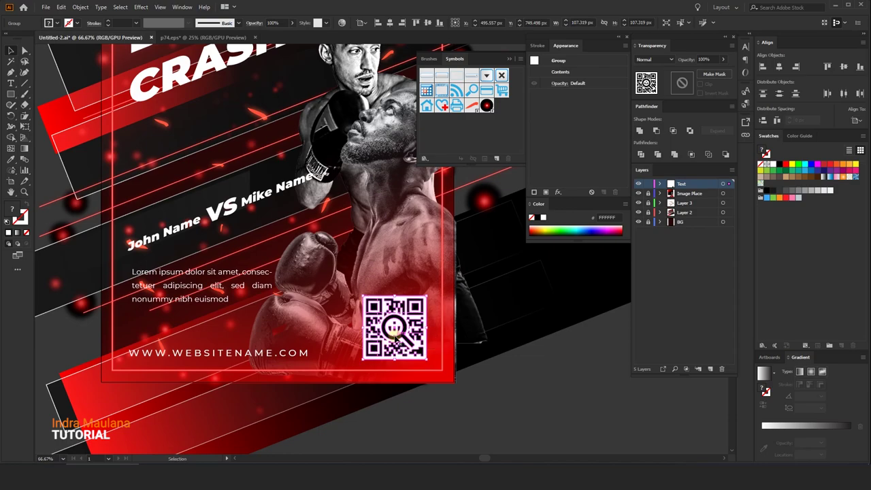
{"action": "left_click", "coordinate": [495, 345]}
{"action": "scroll", "coordinate": [469, 381], "scroll_direction": "down", "scroll_amount": 2}
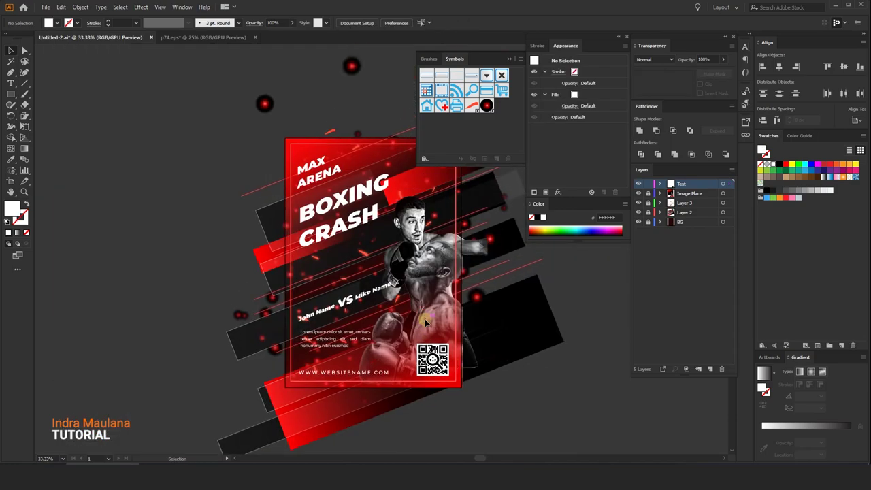
{"action": "scroll", "coordinate": [425, 323], "scroll_direction": "up", "scroll_amount": 1}
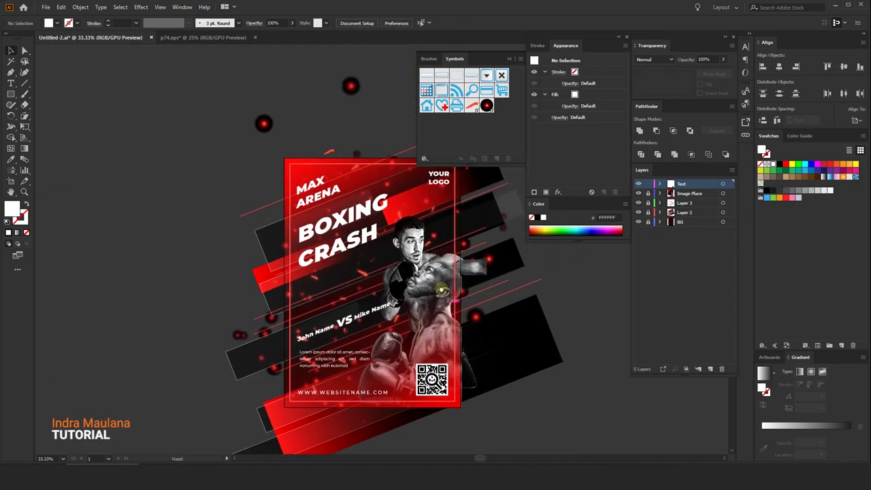
{"action": "scroll", "coordinate": [425, 323], "scroll_direction": "down", "scroll_amount": 2}
{"action": "scroll", "coordinate": [426, 324], "scroll_direction": "up", "scroll_amount": 1}
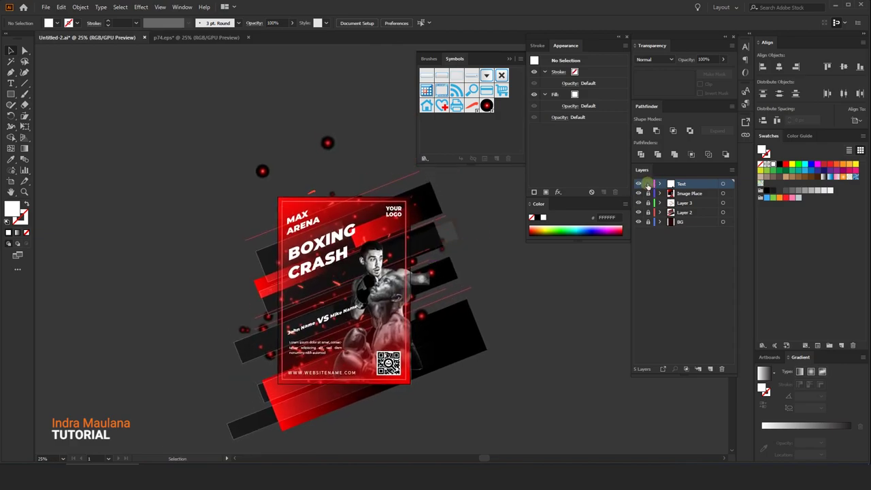
Step: Copy the BG background rectangle and paste it in place on the Image Place layer
{"action": "left_click", "coordinate": [648, 216]}
{"action": "left_click", "coordinate": [684, 222]}
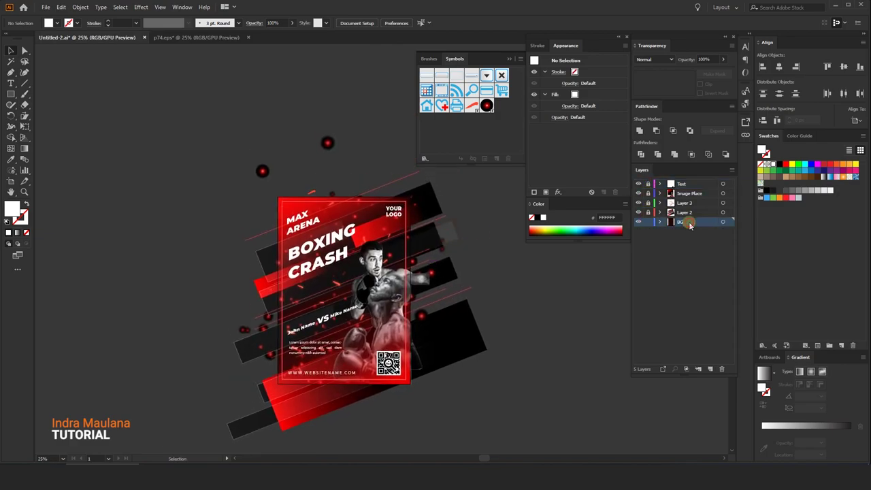
{"action": "left_click", "coordinate": [732, 222]}
{"action": "left_click", "coordinate": [61, 7]}
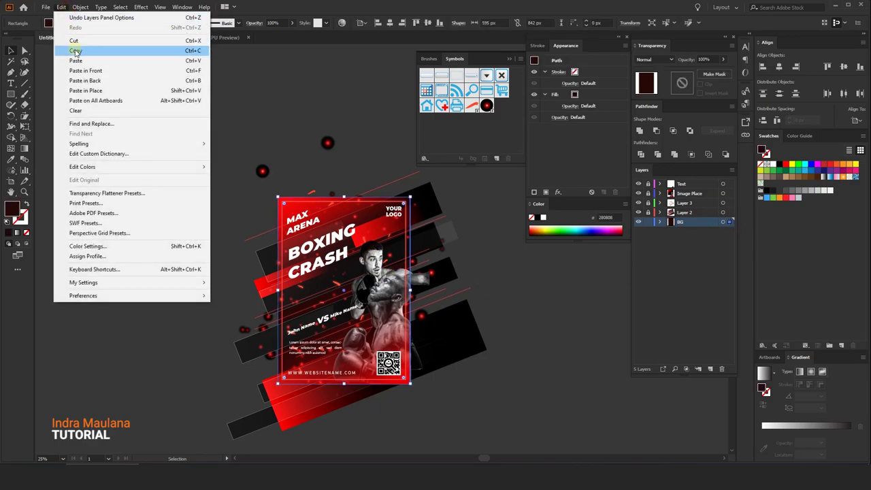
{"action": "left_click", "coordinate": [74, 51]}
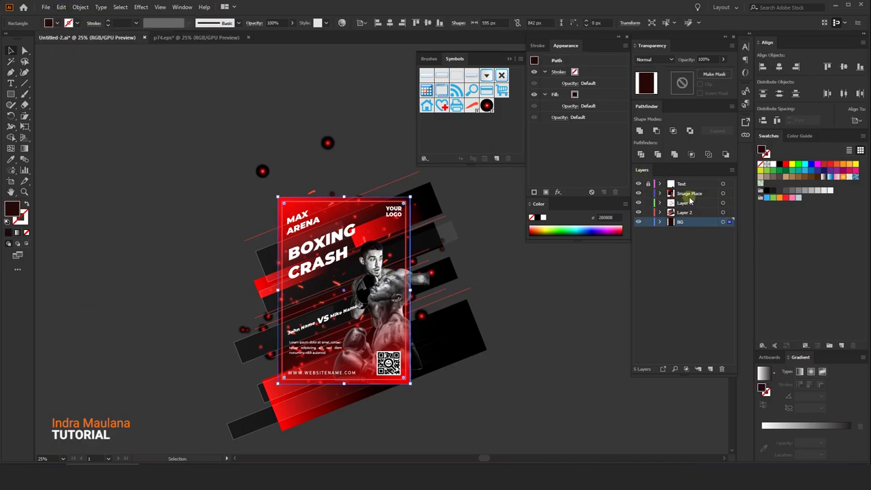
{"action": "left_click", "coordinate": [690, 195]}
{"action": "left_click", "coordinate": [62, 7]}
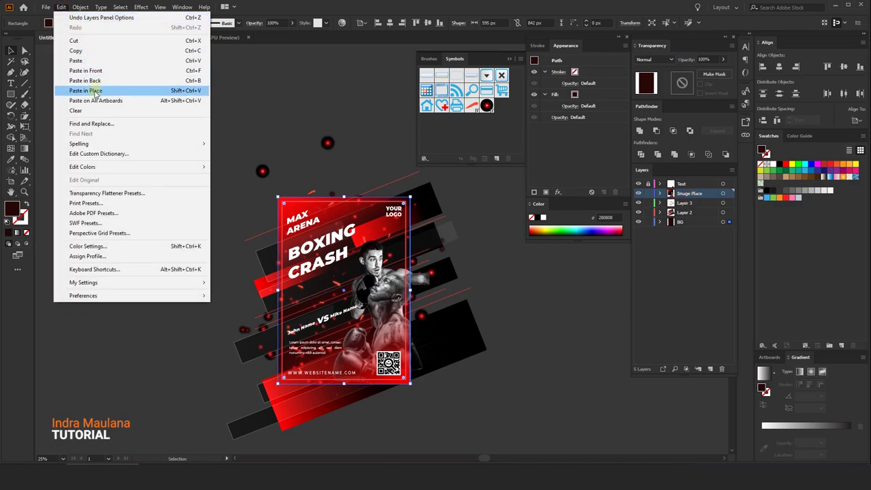
{"action": "left_click", "coordinate": [95, 91]}
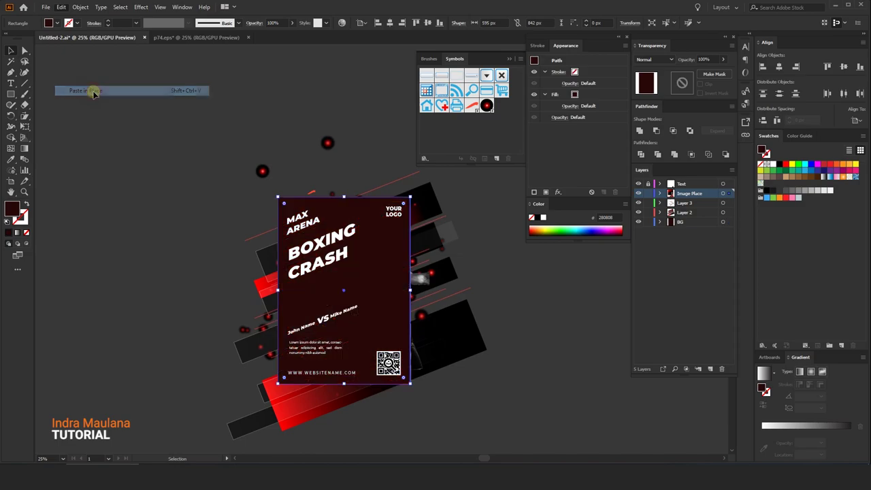
Step: Unlock all artwork and make a clipping mask of everything with the top rectangle
{"action": "left_click", "coordinate": [199, 157]}
{"action": "left_click", "coordinate": [80, 7]}
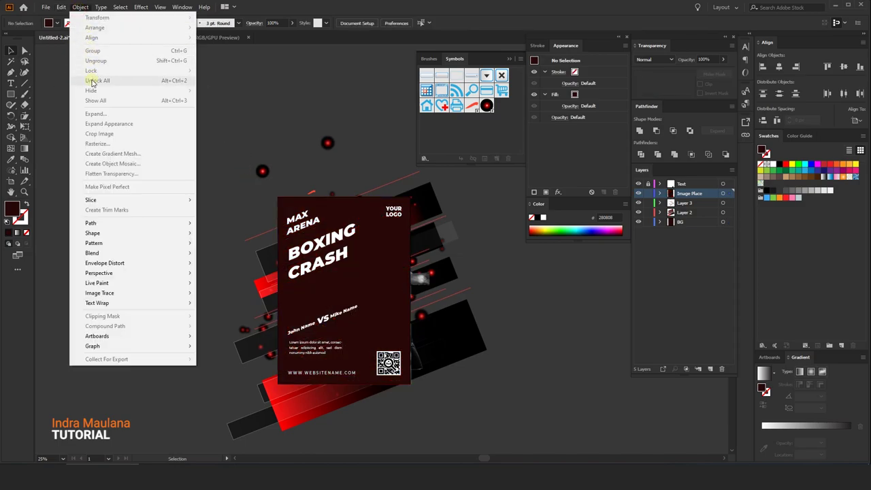
{"action": "left_click", "coordinate": [207, 132]}
{"action": "left_click_drag", "start_coordinate": [213, 138], "coordinate": [523, 426]}
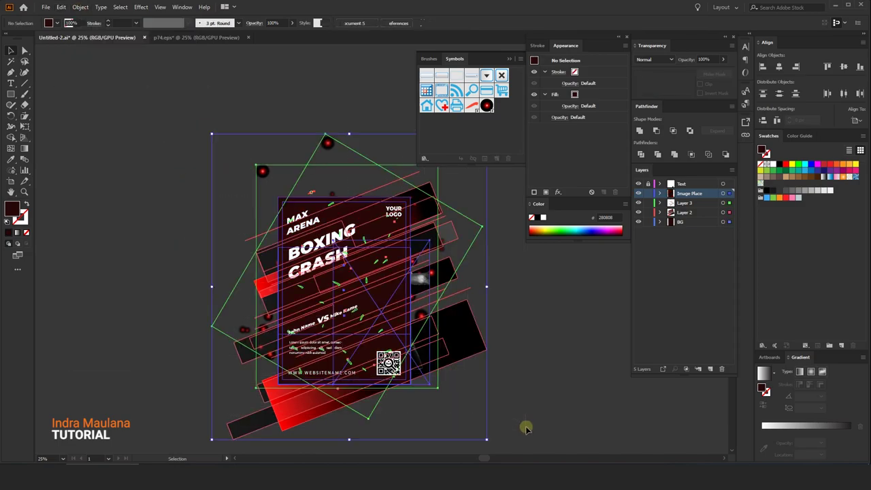
{"action": "right_click", "coordinate": [360, 244]}
{"action": "left_click", "coordinate": [397, 316]}
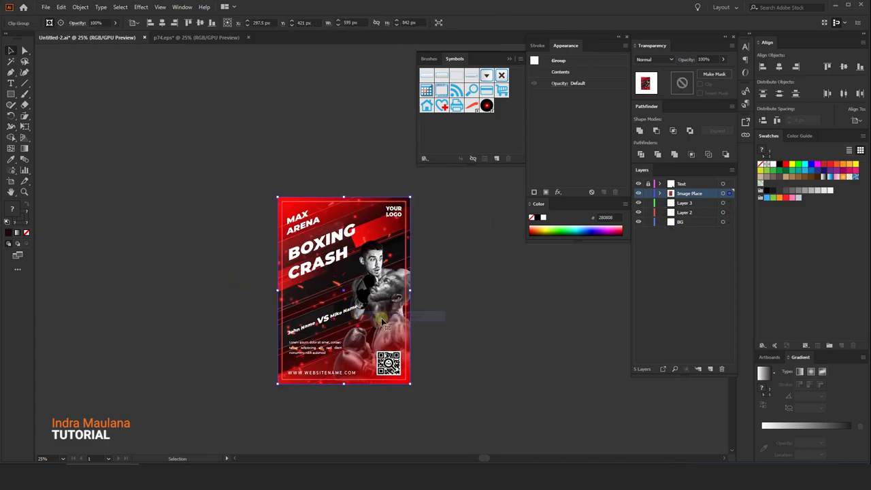
{"action": "left_click", "coordinate": [249, 260]}
{"action": "scroll", "coordinate": [266, 265], "scroll_direction": "up", "scroll_amount": 1}
{"action": "left_click_drag", "start_coordinate": [266, 265], "coordinate": [197, 234]}
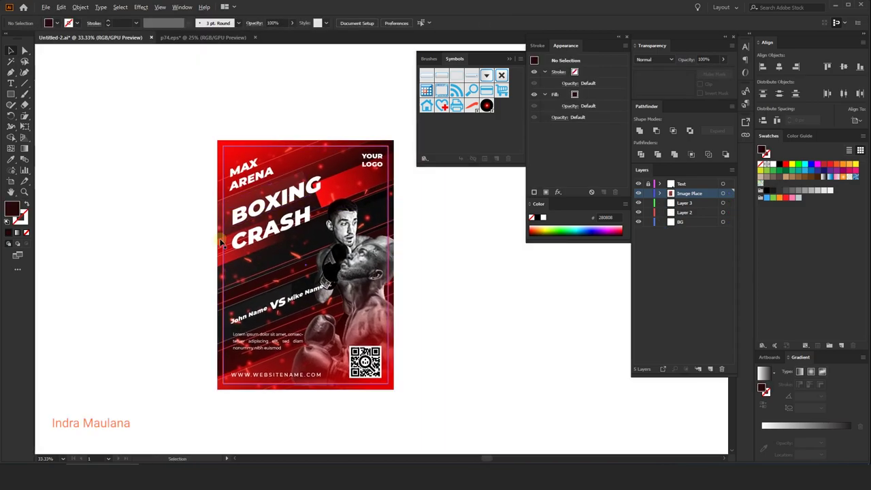
{"action": "scroll", "coordinate": [219, 243], "scroll_direction": "down", "scroll_amount": 2}
{"action": "scroll", "coordinate": [224, 184], "scroll_direction": "up", "scroll_amount": 1}
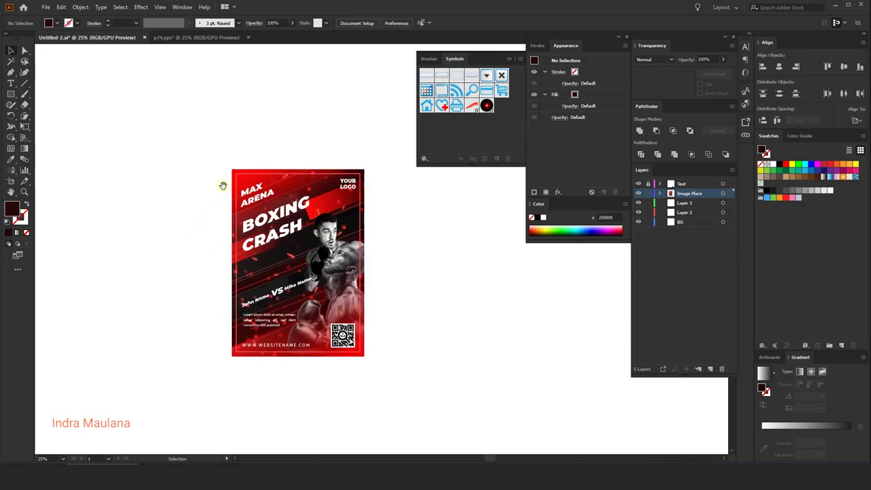